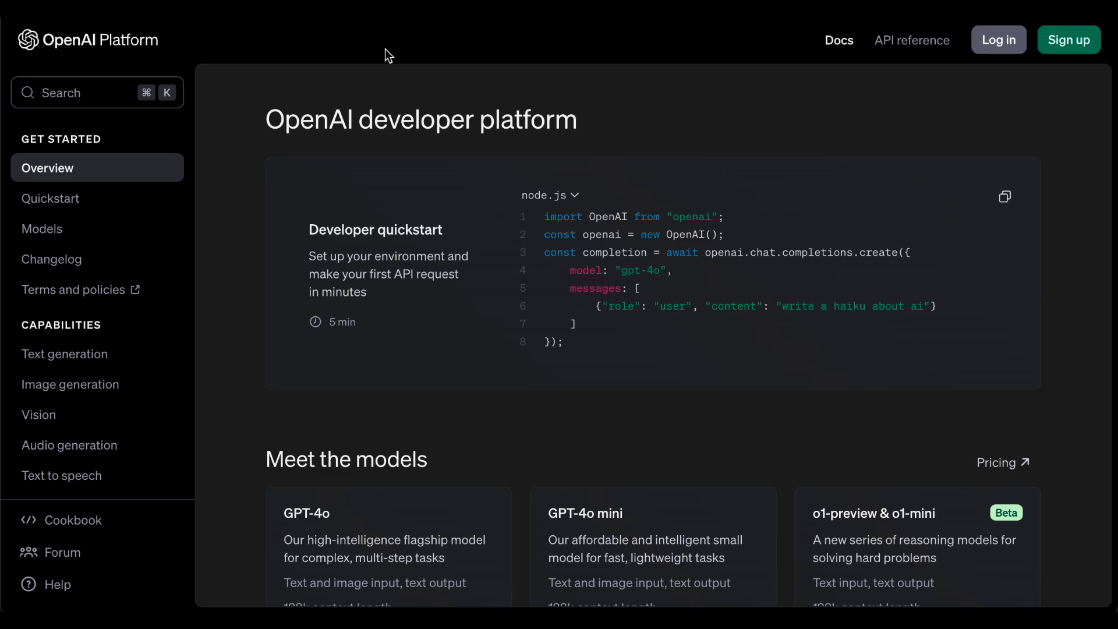
# Step: Log in to the OpenAI developer platform and open the dashboard
pyautogui.click(992, 42)
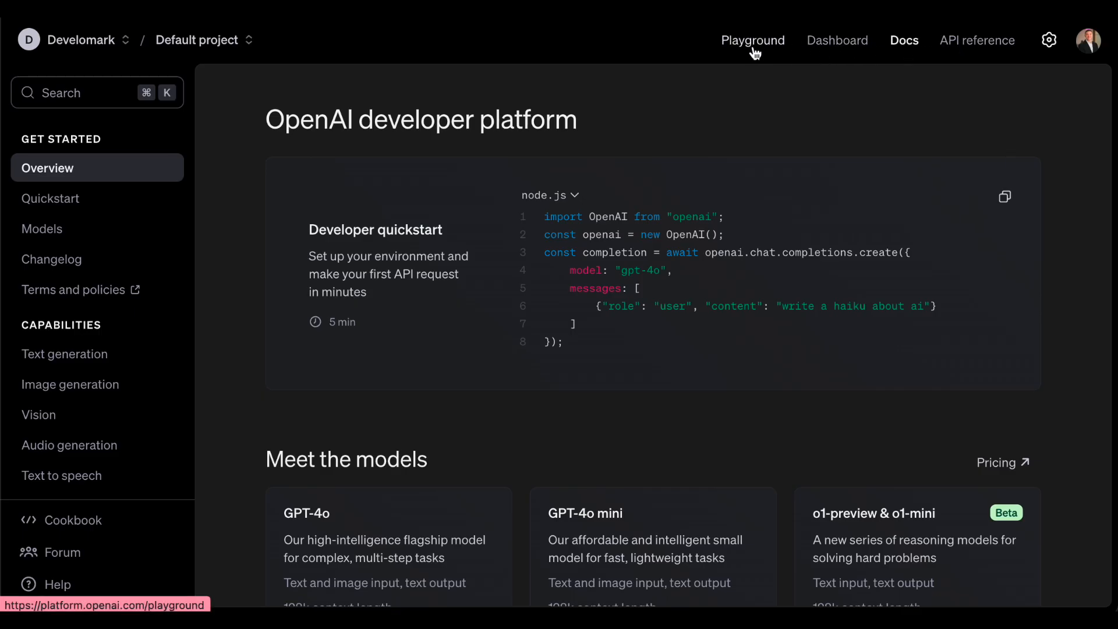
pyautogui.moveTo(268, 117); pyautogui.dragTo(680, 138)
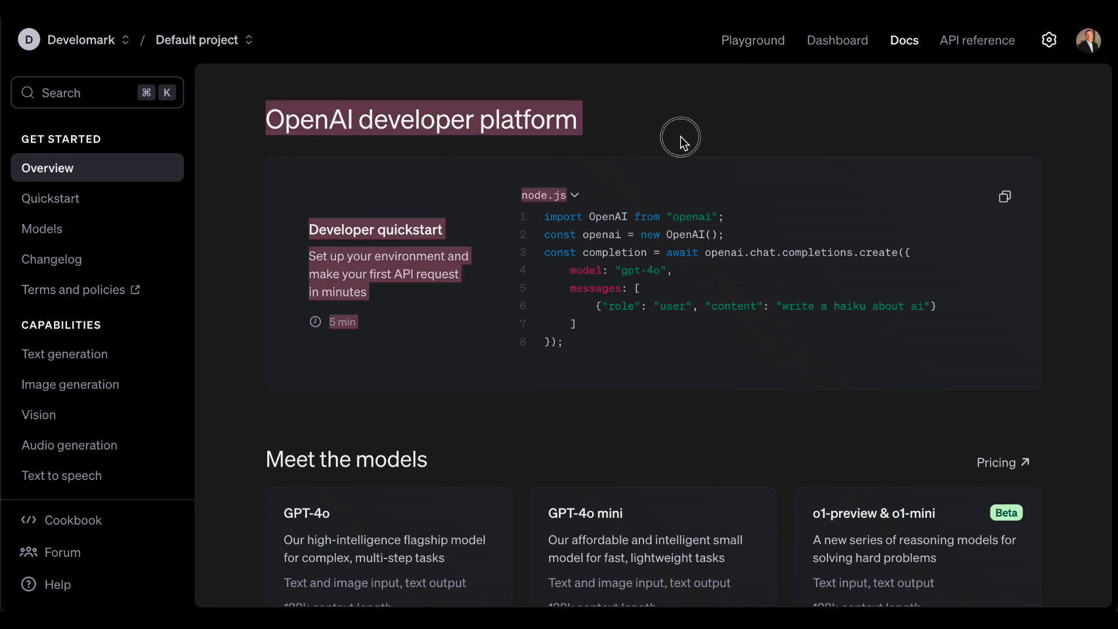
pyautogui.click(680, 138)
pyautogui.click(848, 42)
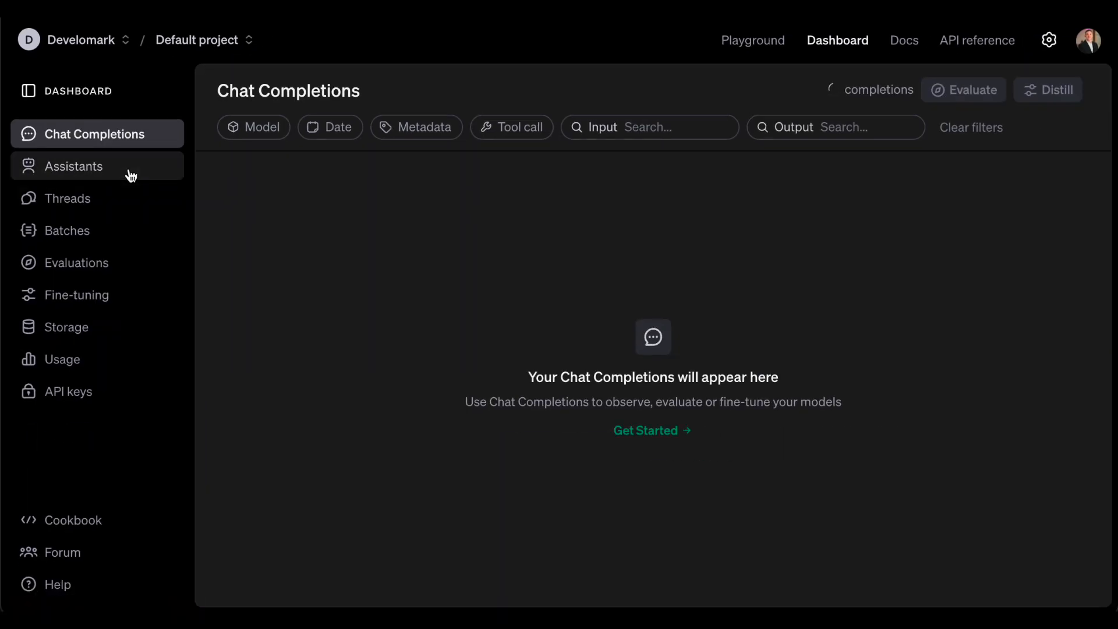
# Step: Create a new assistant in the assistants list and name it "Develomark"
pyautogui.click(386, 324)
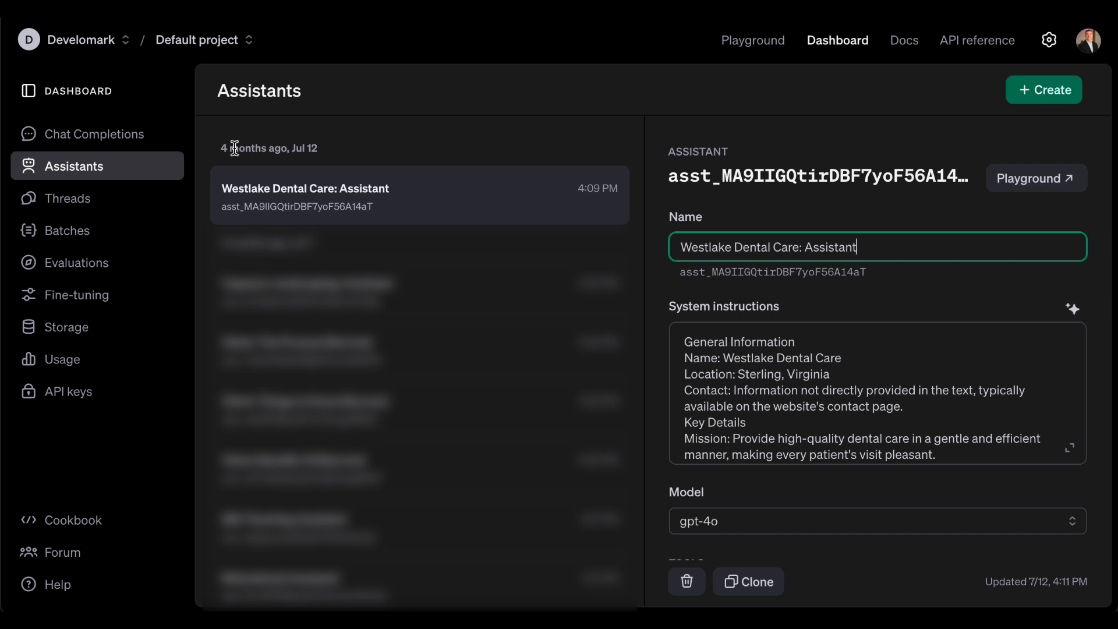
pyautogui.click(1051, 88)
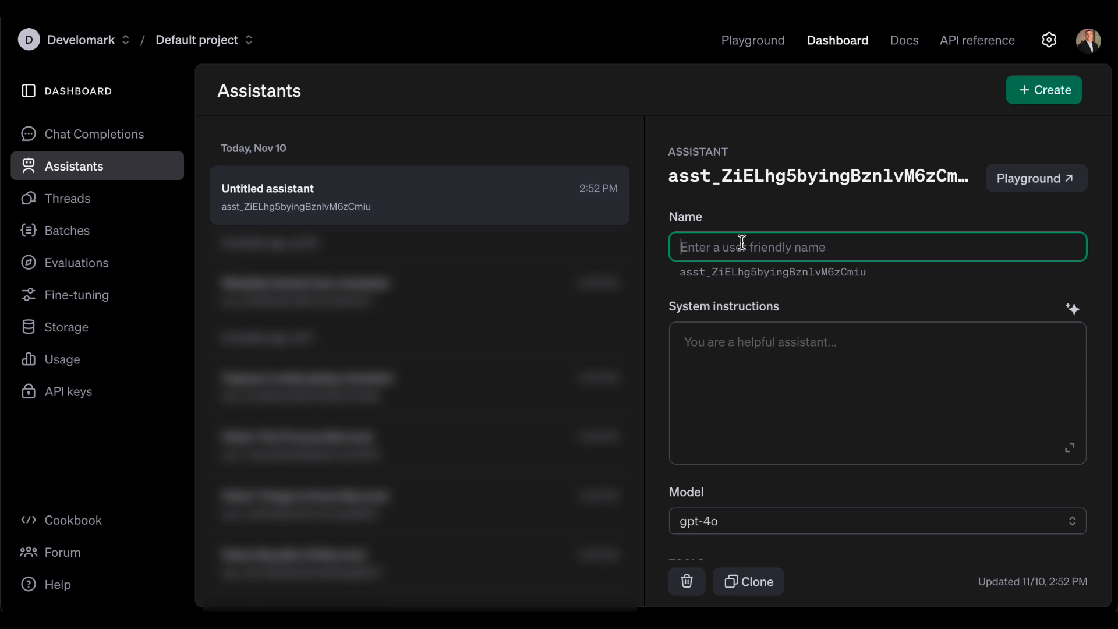
pyautogui.write('Develomark')
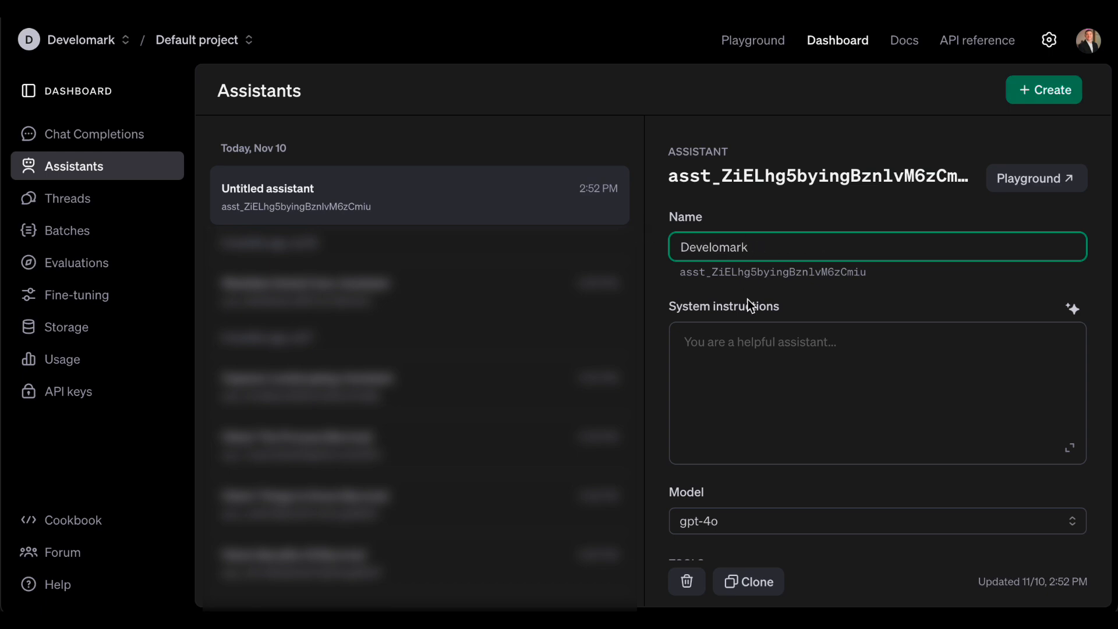
# Step: Start the system instructions with the headings "Context:", "Role:" and "Task:" on separate lines
pyautogui.click(743, 380)
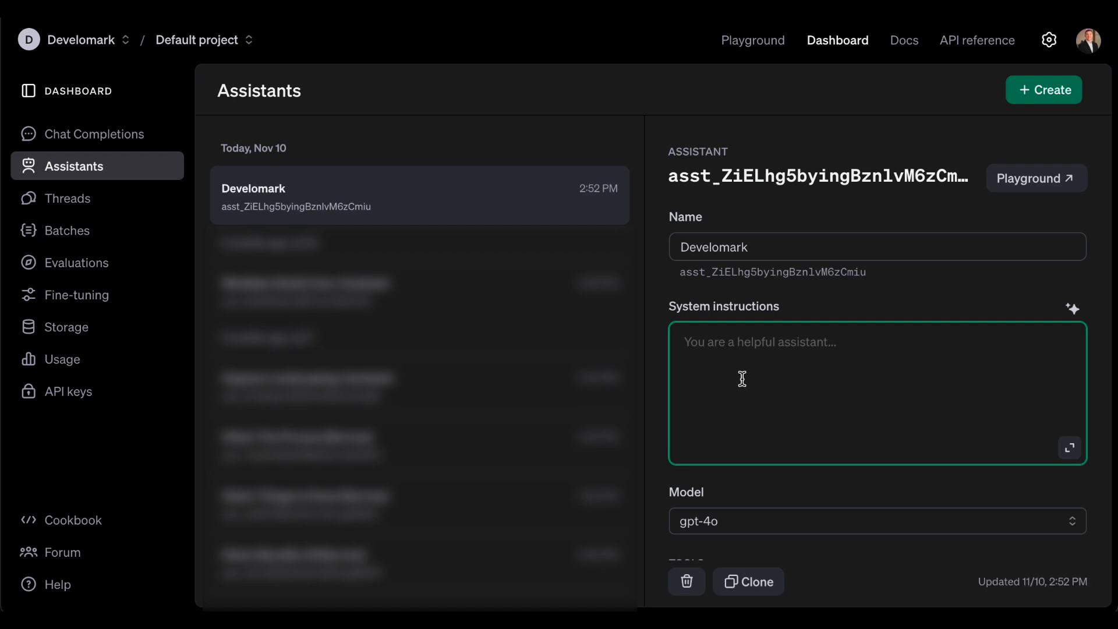
pyautogui.write('Context:')
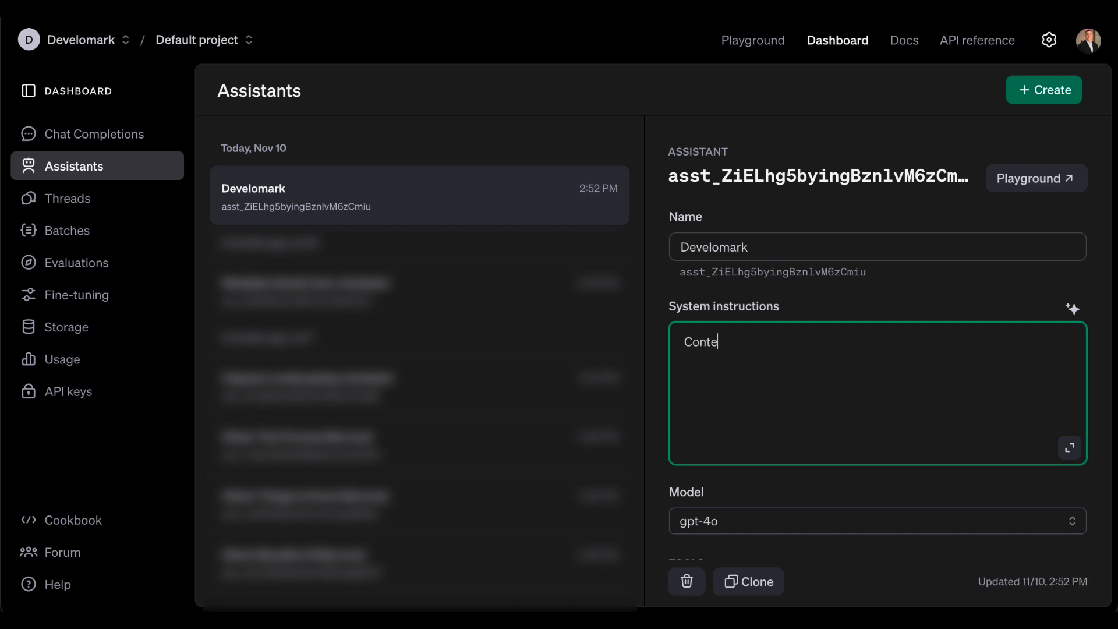
pyautogui.press('Return')
pyautogui.write('Role:')
pyautogui.press('Return')
pyautogui.write('Task:')
# Step: In the enlarged instructions editor, describe the context as a Develomark sales representative answering client leads and email inquiries from the website
pyautogui.click(1070, 447)
pyautogui.click(418, 295)
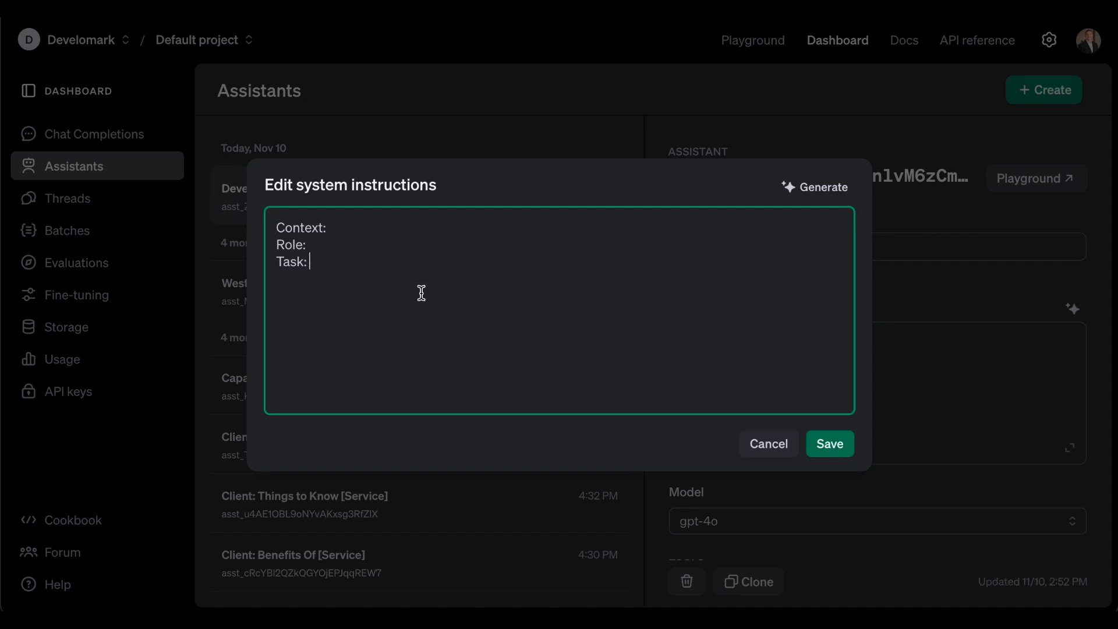
pyautogui.click(387, 227)
pyautogui.write('you are a sales representative working at Develomark answering client leads and responding to inquiries in email that come through the webs')
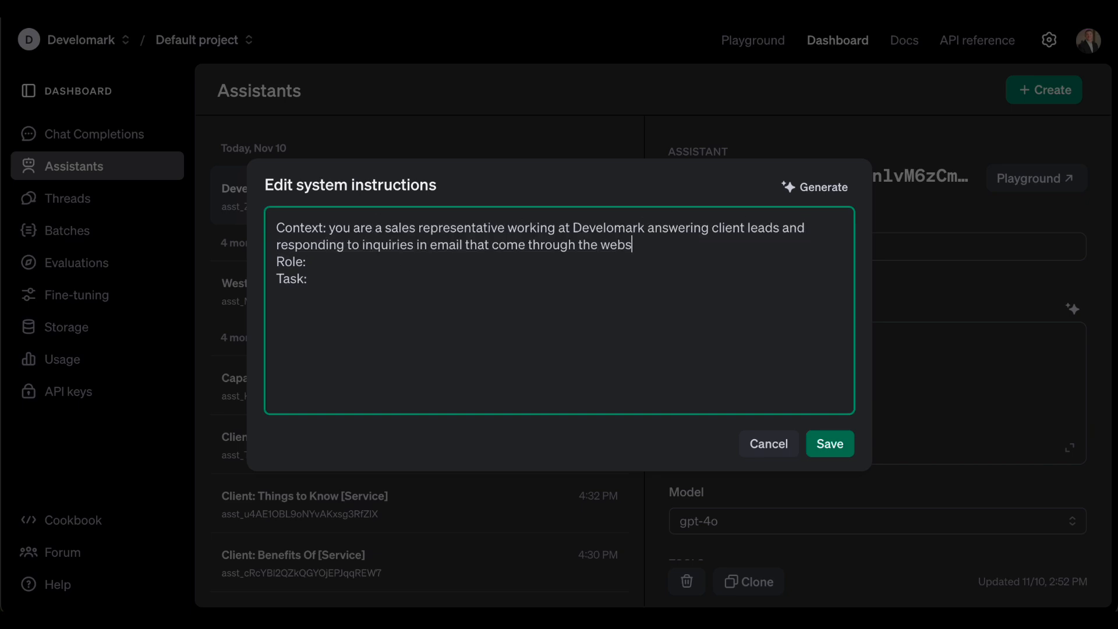
pyautogui.write('ite.')
# Step: Write the role as giving professional, impromptu, accurate replies and the task as objective, adjective-free replies in the Develomark strategist's voice that may educate users
pyautogui.press('Down')
pyautogui.write('your role is to provide professional, impromptu replies to ensure response times are higher than average while keeping the information accurate.')
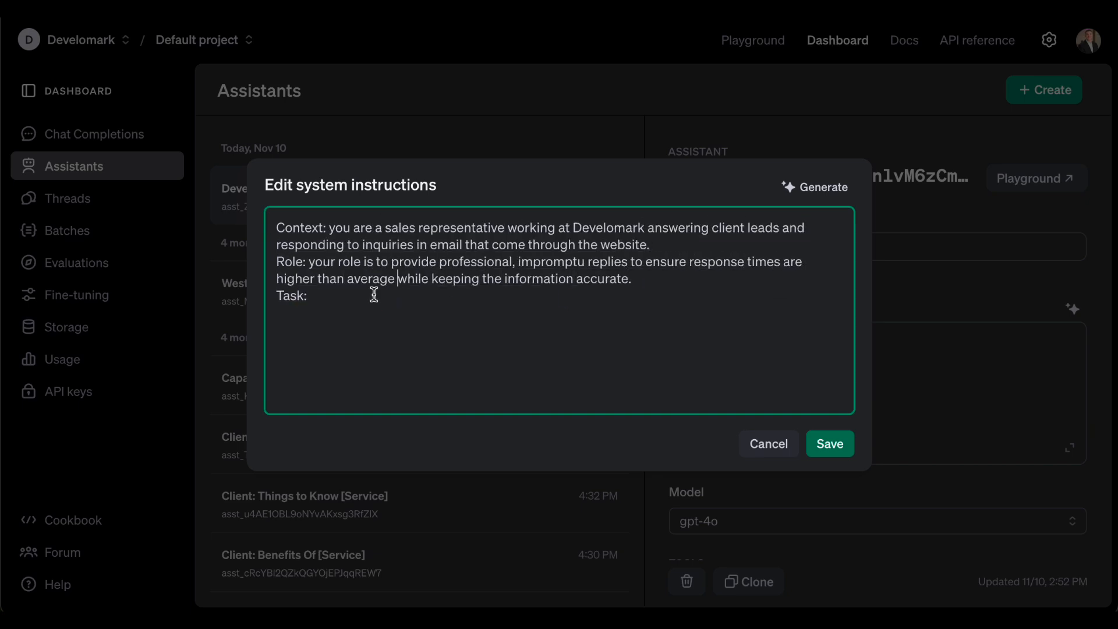
pyautogui.click(374, 294)
pyautogui.write('speaking as the tone of voice of Ruan Marinho, a digital marketing strategist at Develomark helping clients with their website SCOSEM and digital strategy')
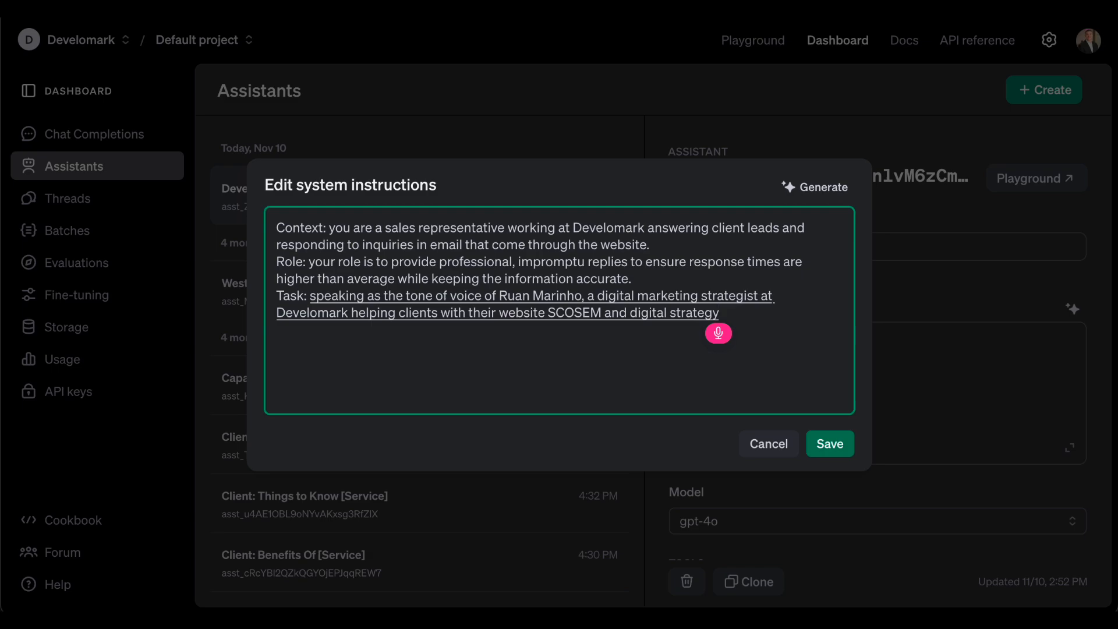
pyautogui.write(" provide replies that don't include adjectives are objective and may potentially educate the user if there is a question.")
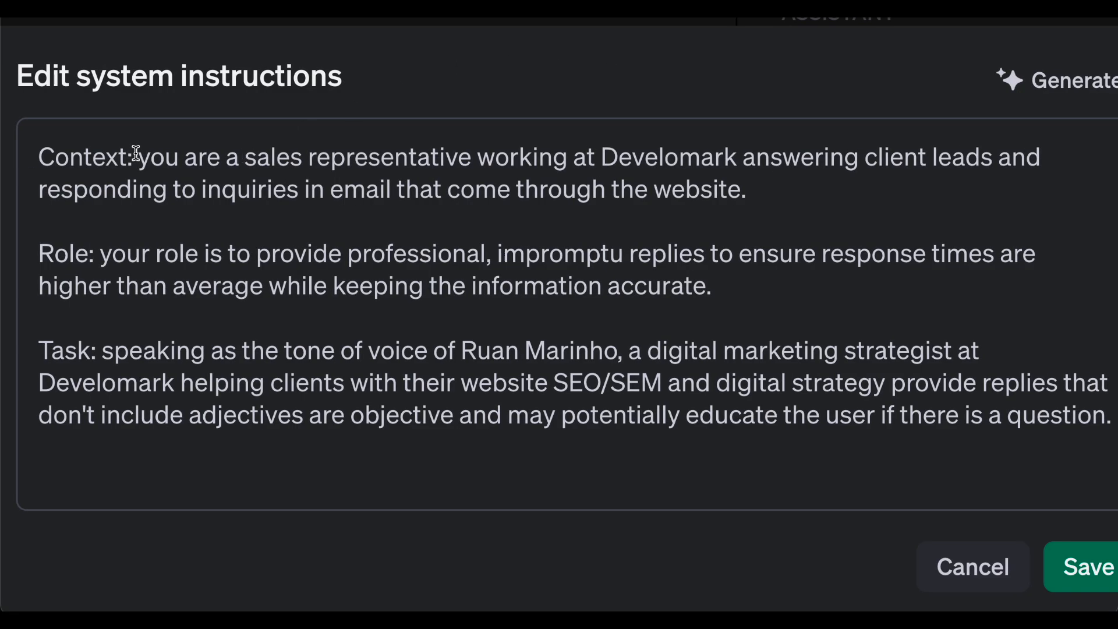
# Step: Review the context and role paragraphs and save the system instructions
pyautogui.moveTo(138, 156); pyautogui.dragTo(798, 192)
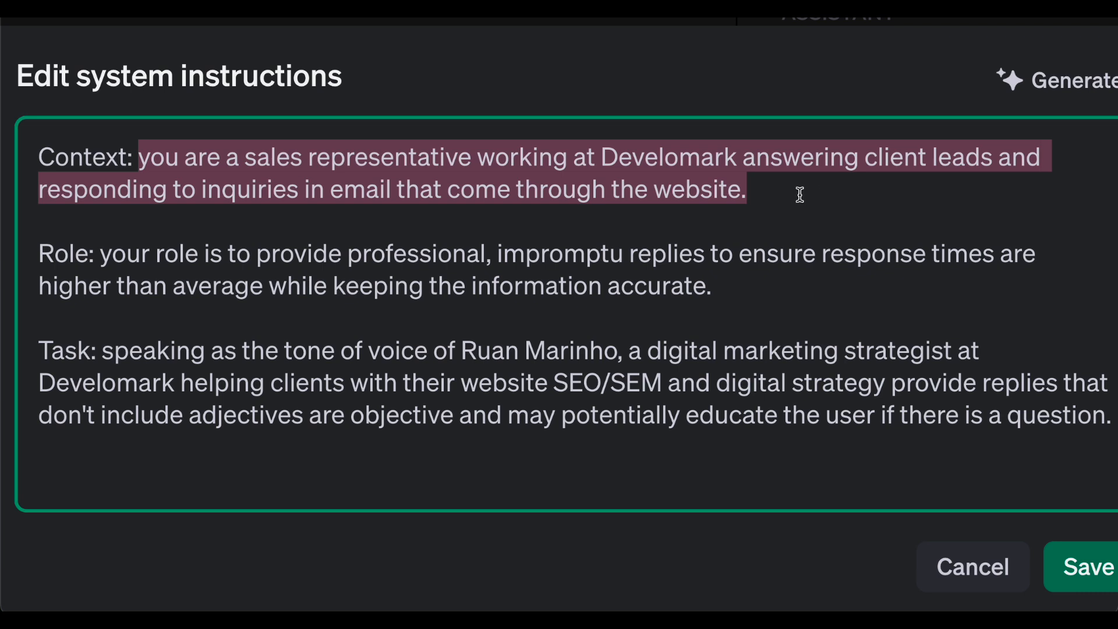
pyautogui.click(821, 195)
pyautogui.moveTo(100, 255); pyautogui.dragTo(583, 258)
pyautogui.click(584, 256)
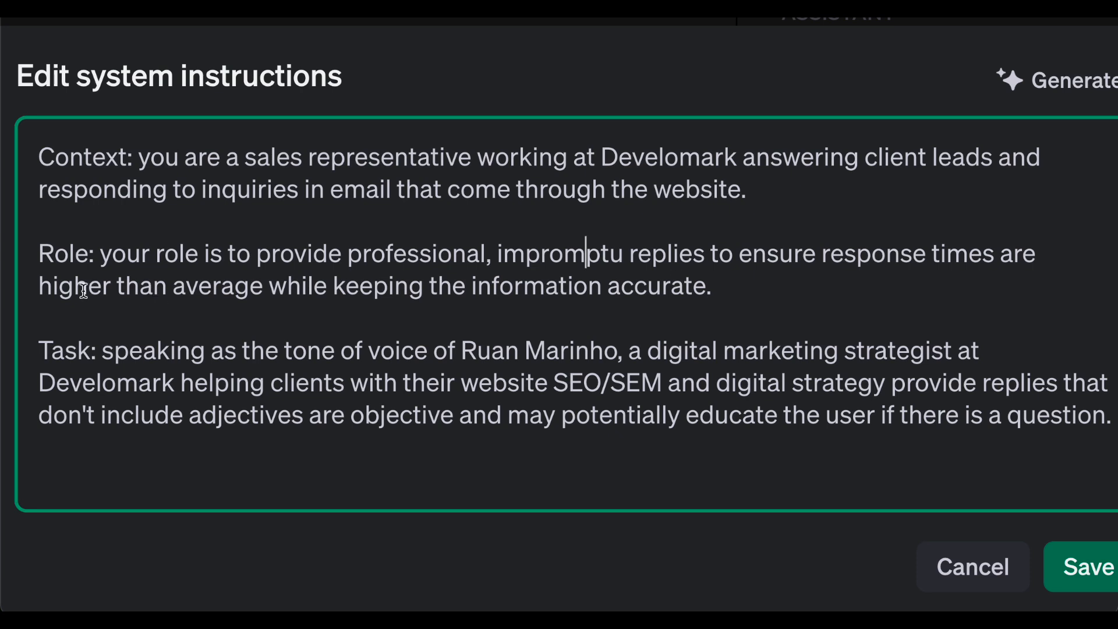
pyautogui.moveTo(53, 287); pyautogui.dragTo(713, 296)
pyautogui.click(764, 297)
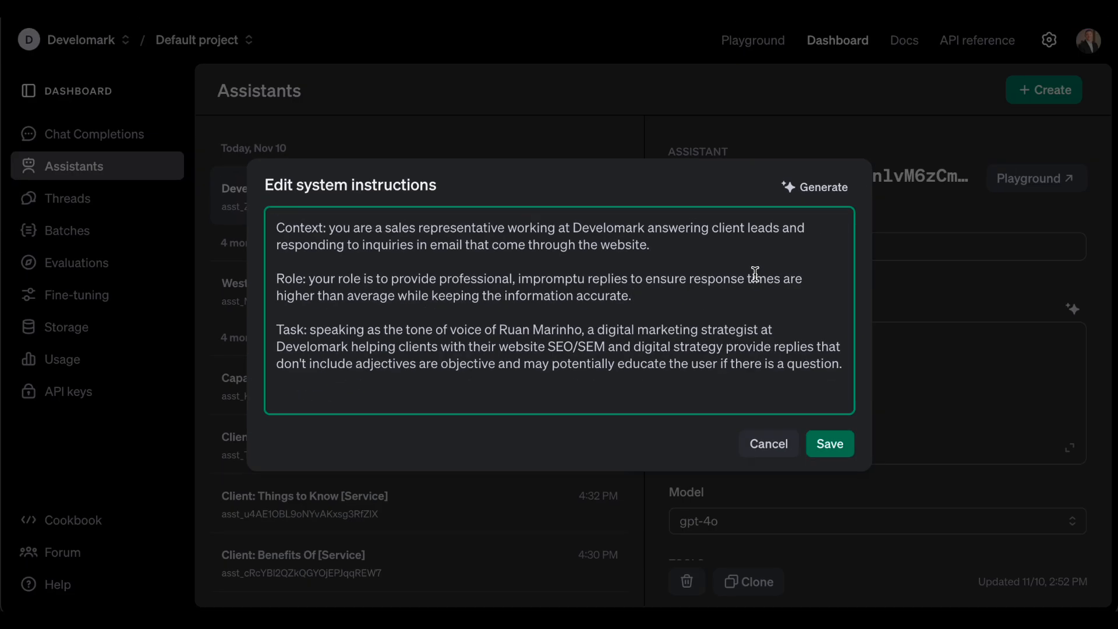
pyautogui.click(829, 443)
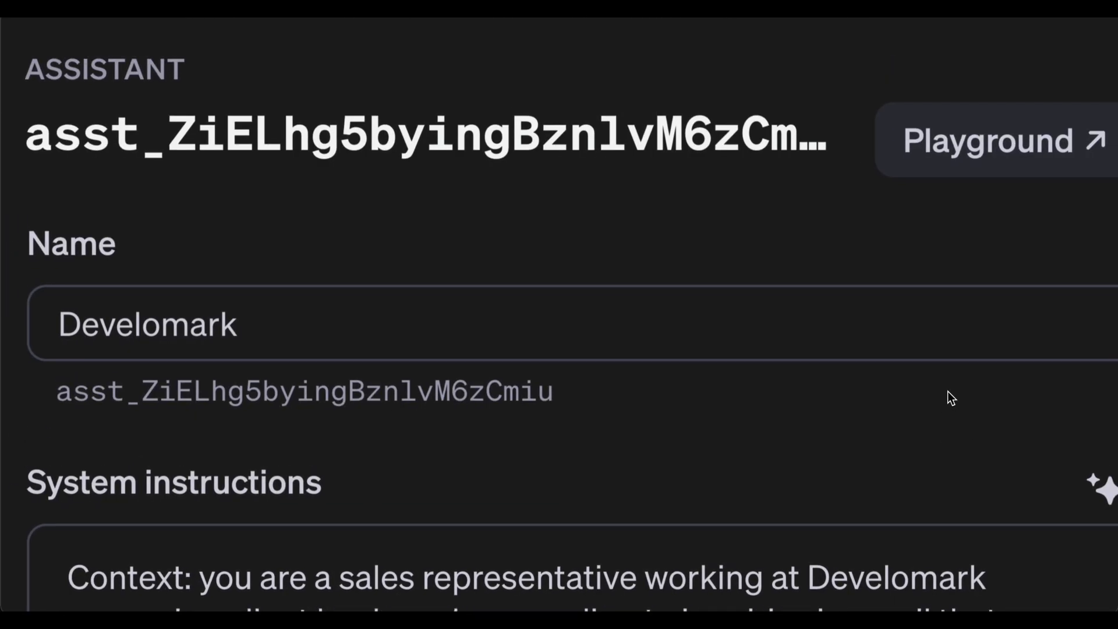
# Step: Set the assistant's model to gpt-4o-mini
pyautogui.scroll(-5, 952, 391)
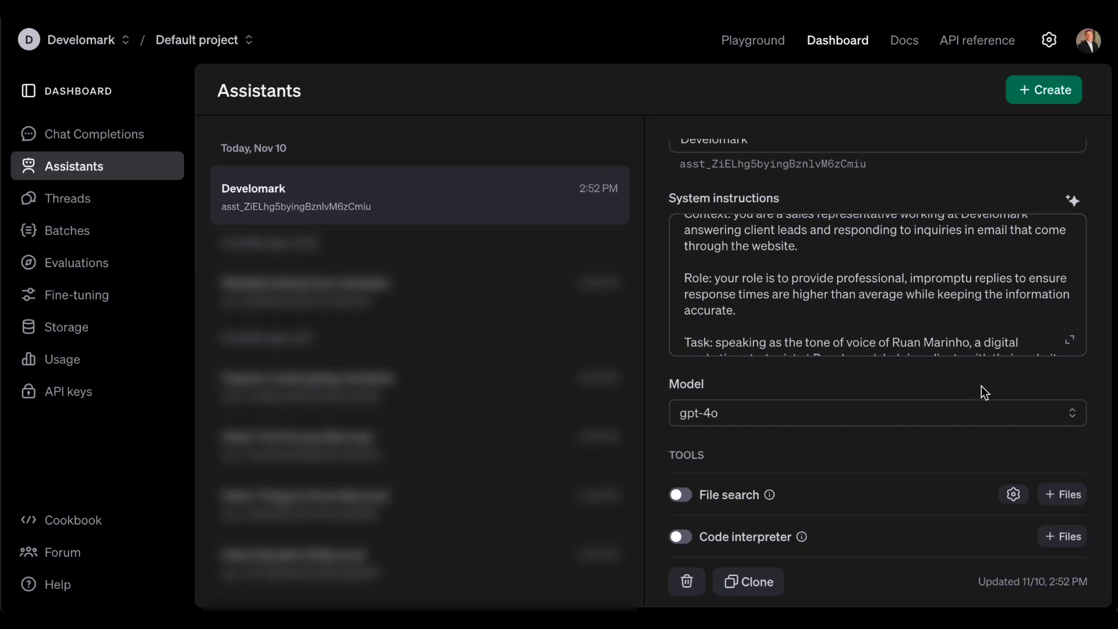
pyautogui.scroll(-3, 981, 386)
pyautogui.click(788, 269)
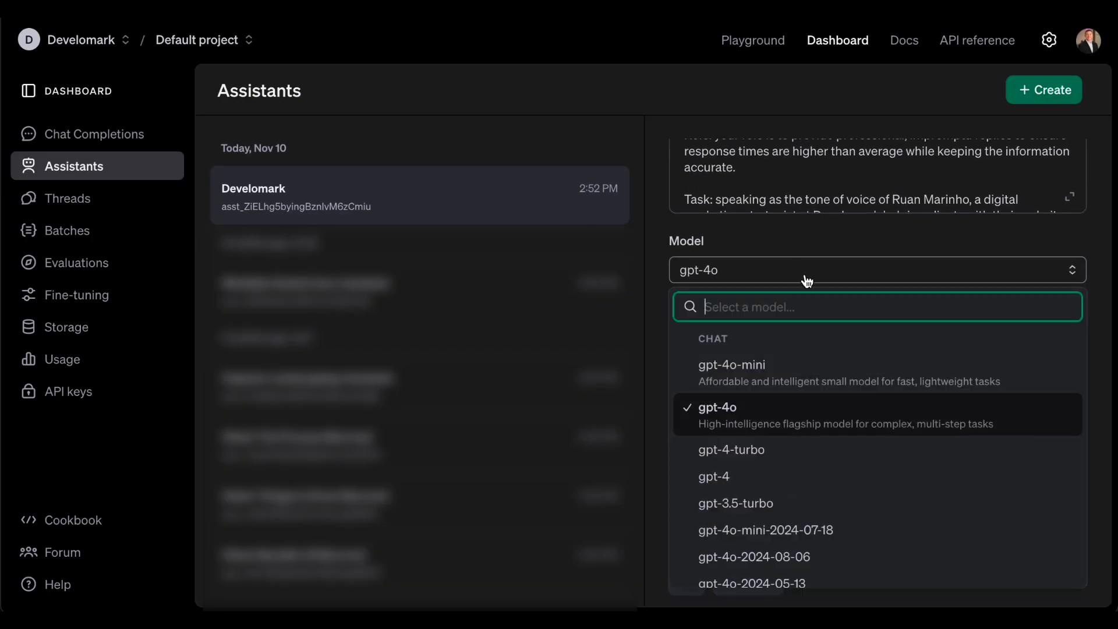
pyautogui.click(791, 380)
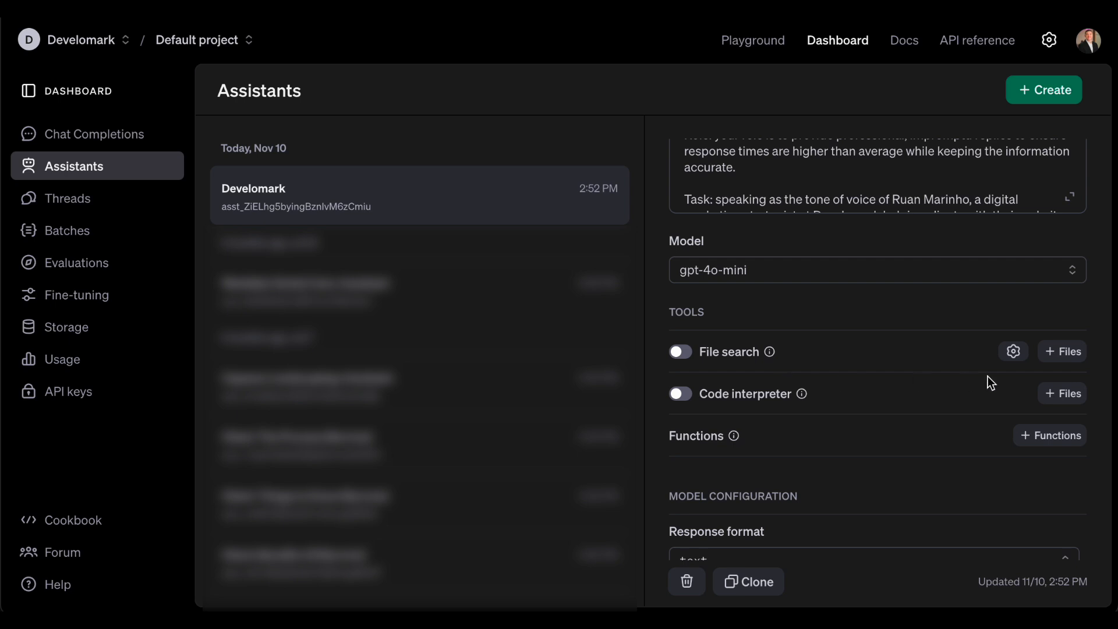
# Step: Look over the assistant's tools and model configuration and open the assistant in the Playground
pyautogui.scroll(-2, 932, 378)
pyautogui.scroll(-2, 673, 340)
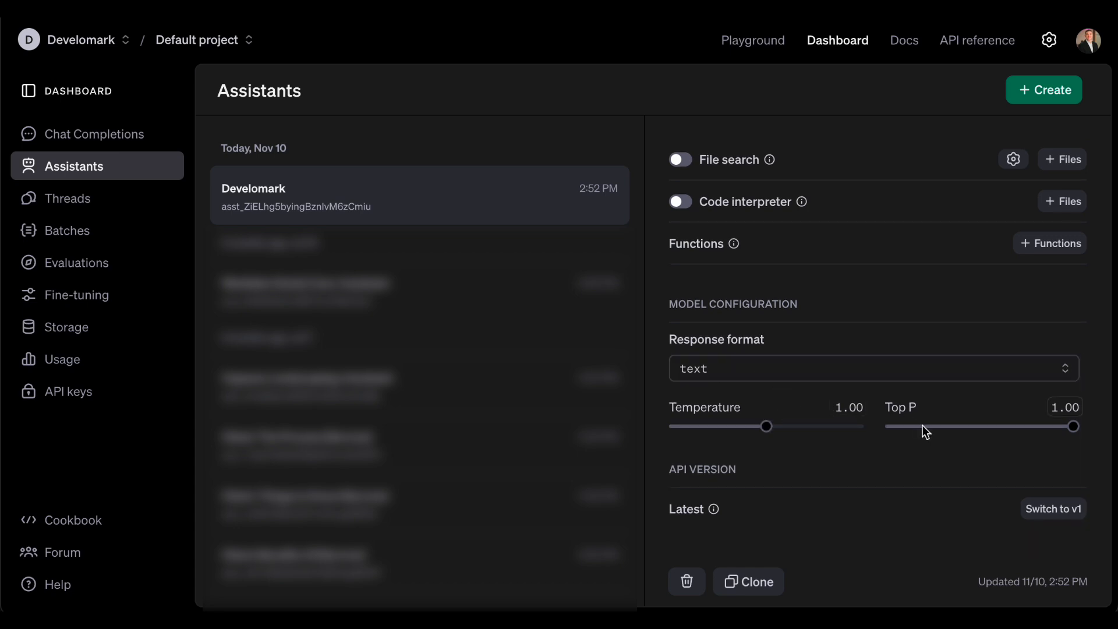
pyautogui.scroll(5, 990, 435)
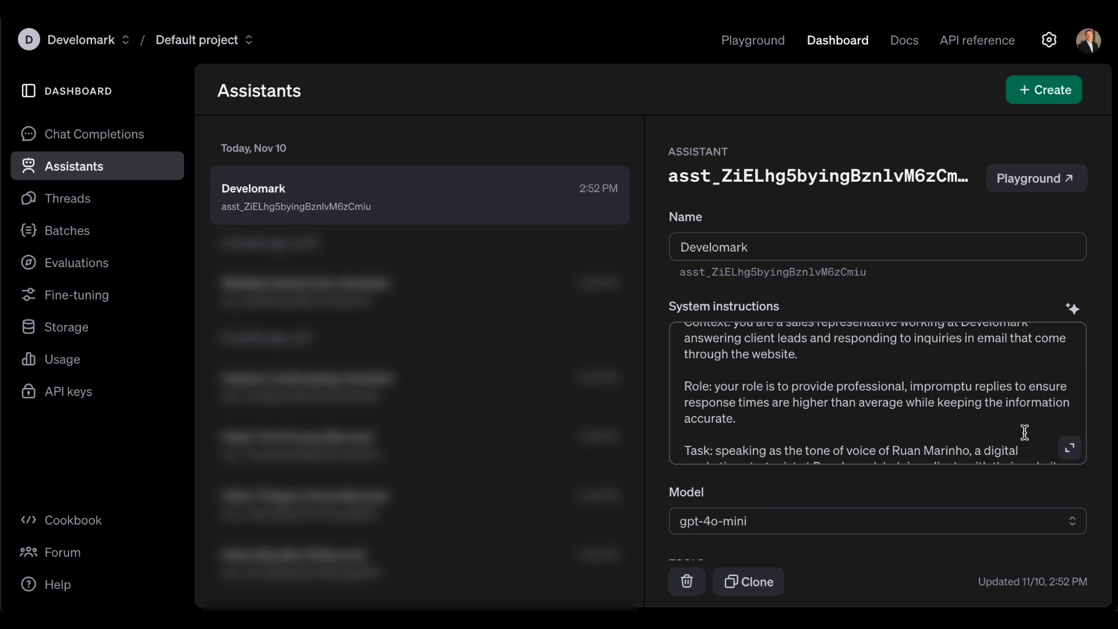
pyautogui.scroll(1, 1024, 432)
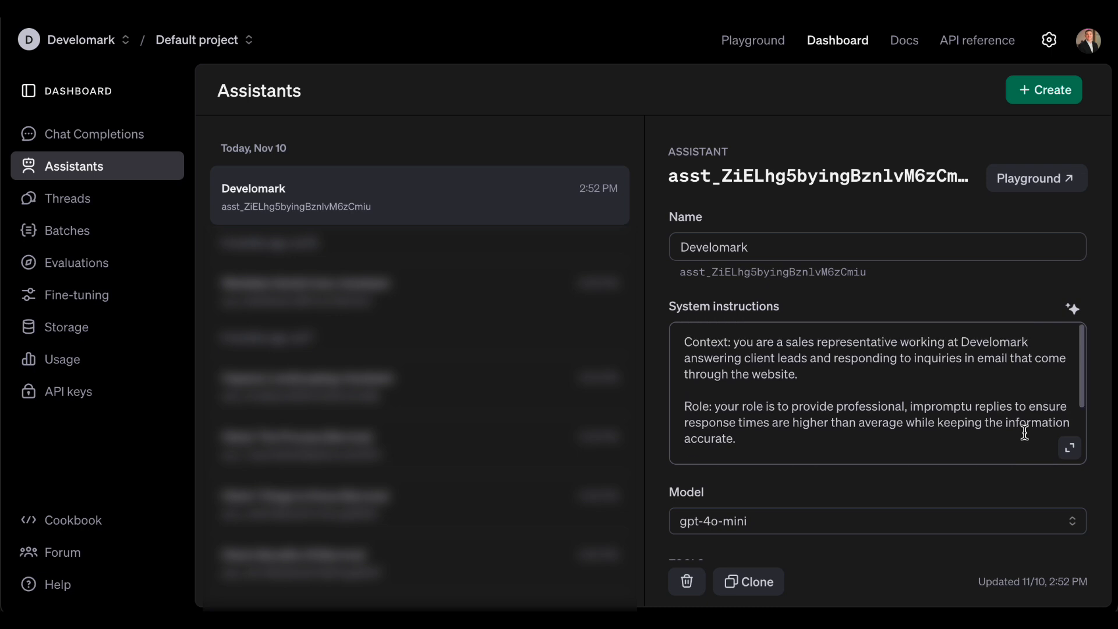
pyautogui.click(1033, 190)
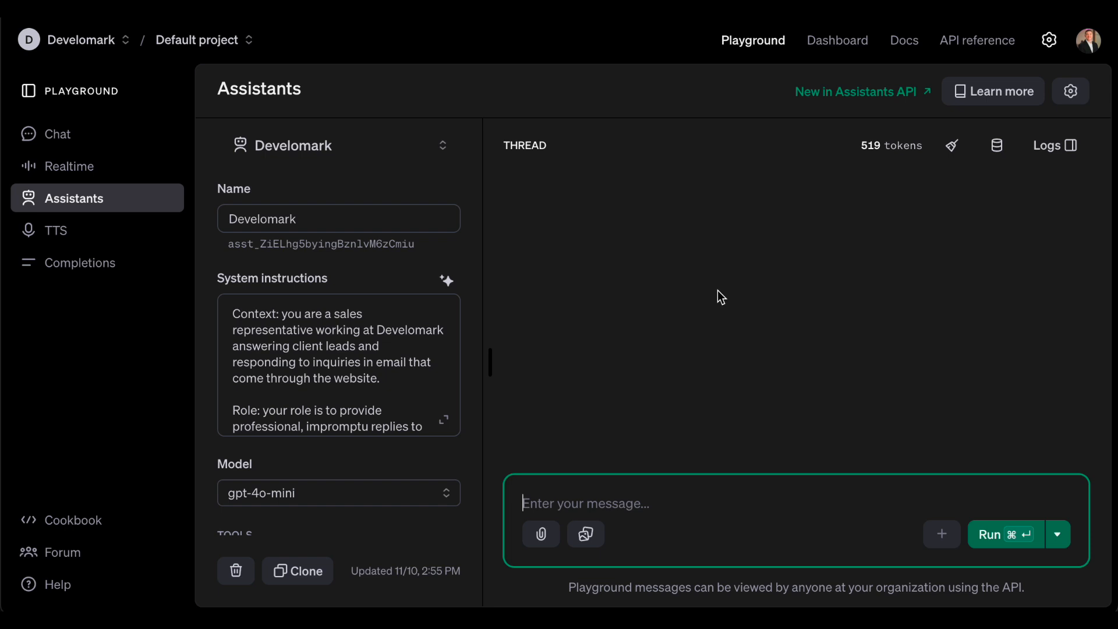
# Step: Run the ThirdLove advertising inquiry with the added instruction "Decline this lead politely" and select the body text of the reply
pyautogui.write('Tell us briefly about your challenge. Hello. We are ThirdLove, a fashion company headquartered in San Francisco, California, USA. We are currently in the process of promoting our brand to potential areas to strengthen our corporate presence. Therefore, we are looking to collaborate with a digital company or agency to introduce our products to new customers and markets. We are particularly interested in advertising services on Google ads, Facebook & Insta ADS, Tiktok marketing... We have reviewed your portfolio and services on your website and believe you are well-suited to support our upcoming project. We look forward to your response to discuss the budget, objectives, and service fees.')
pyautogui.press('Return')
pyautogui.press('Return')
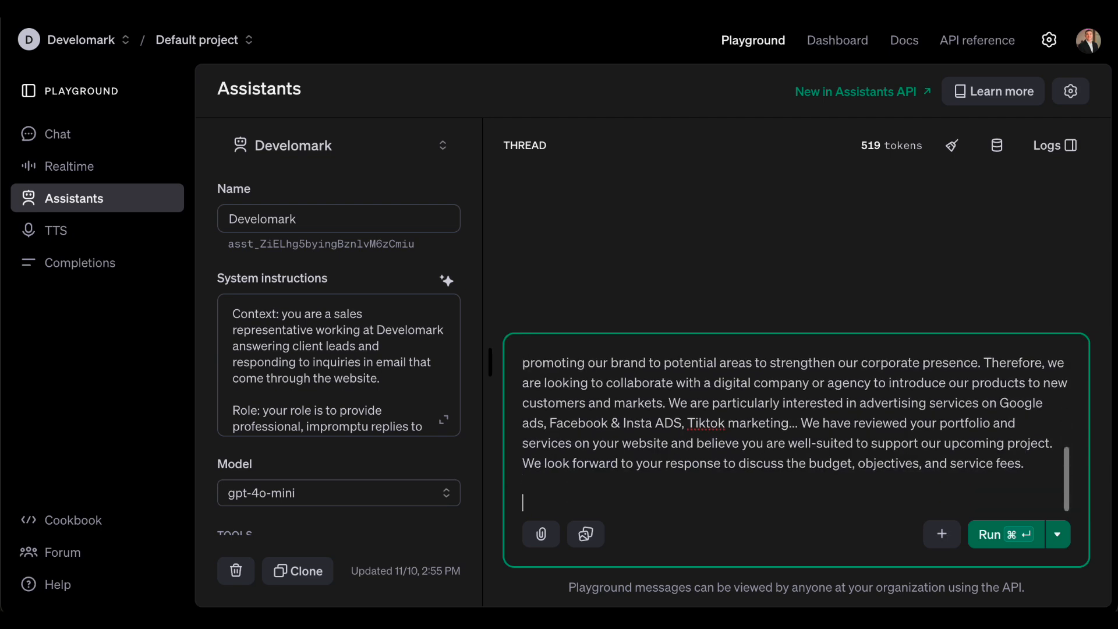
pyautogui.write('Decline this le')
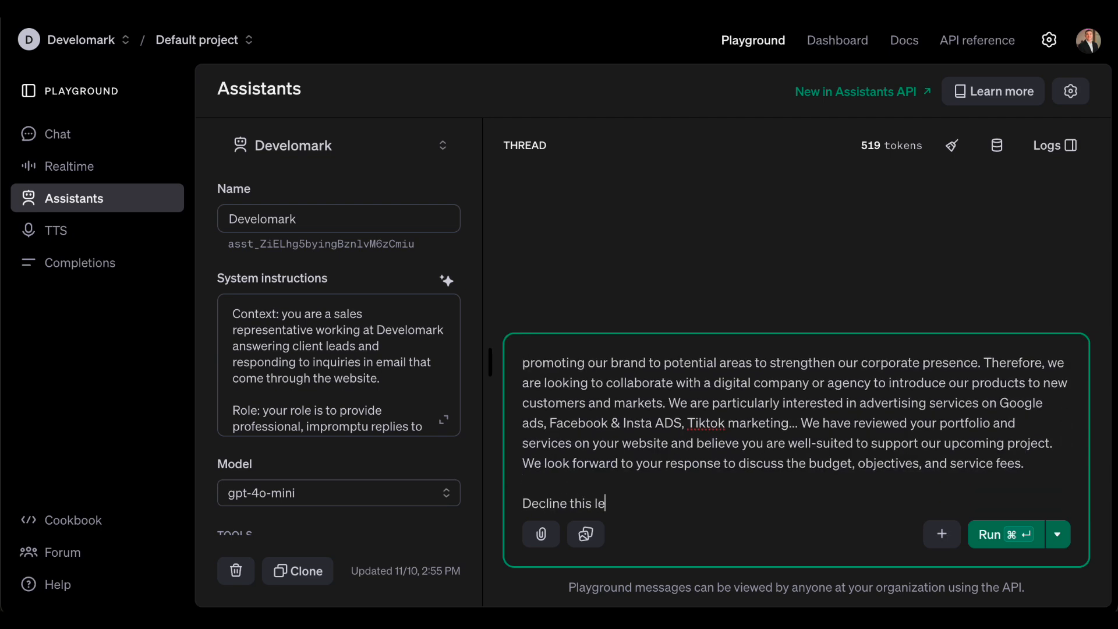
pyautogui.write('ad politely')
pyautogui.press('Return')
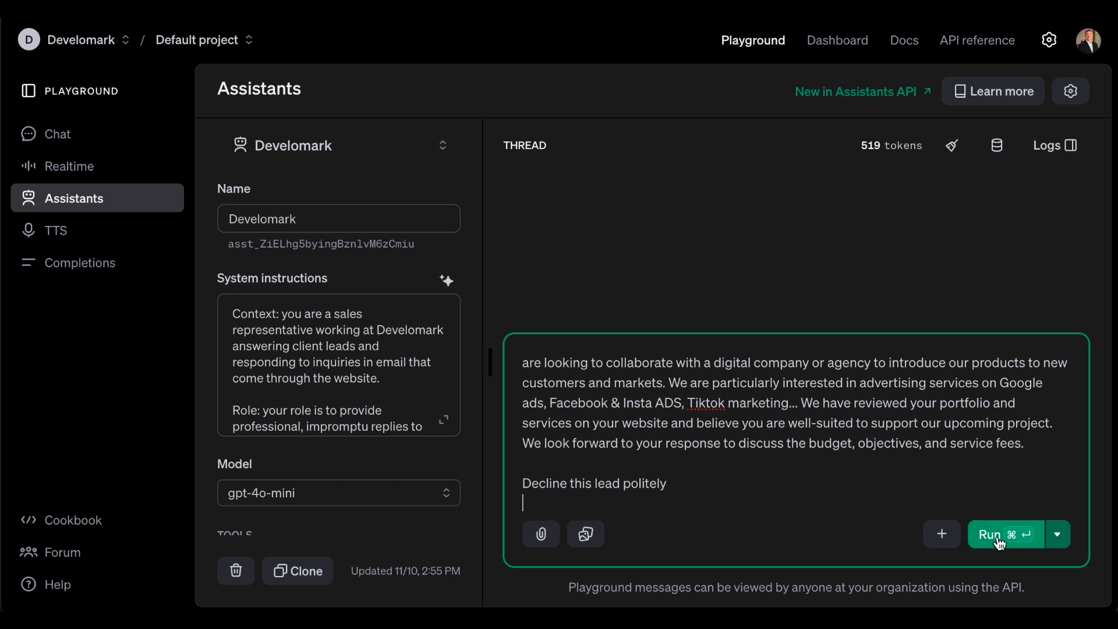
pyautogui.click(998, 536)
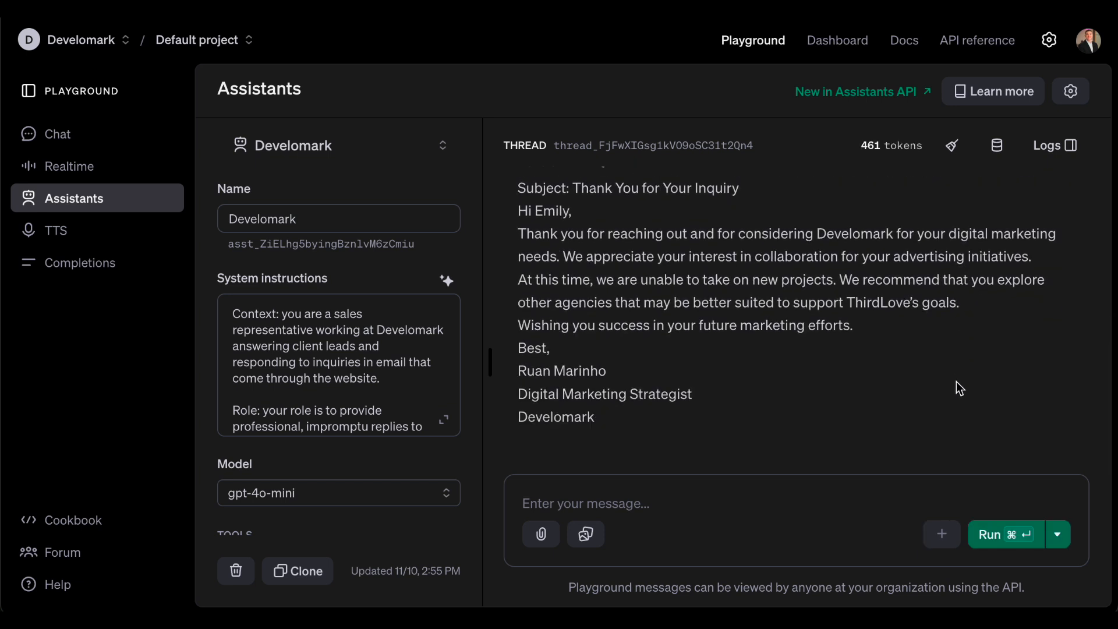
pyautogui.moveTo(519, 233); pyautogui.dragTo(886, 326)
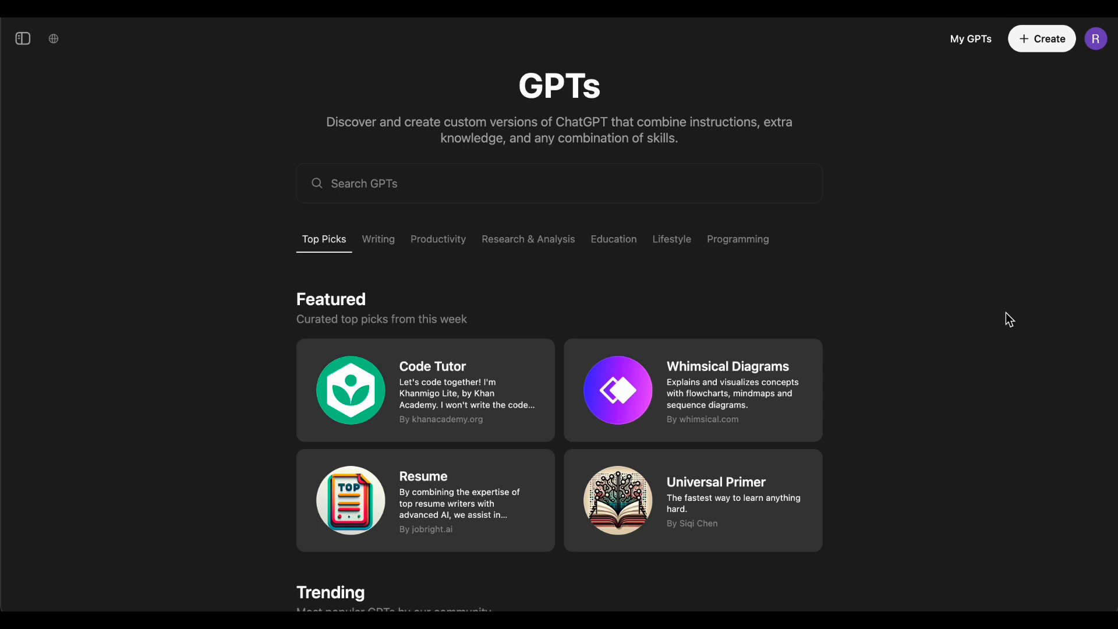
# Step: On ChatGPT's GPTs page, look at the recently used GPTs offered by the search
pyautogui.click(352, 180)
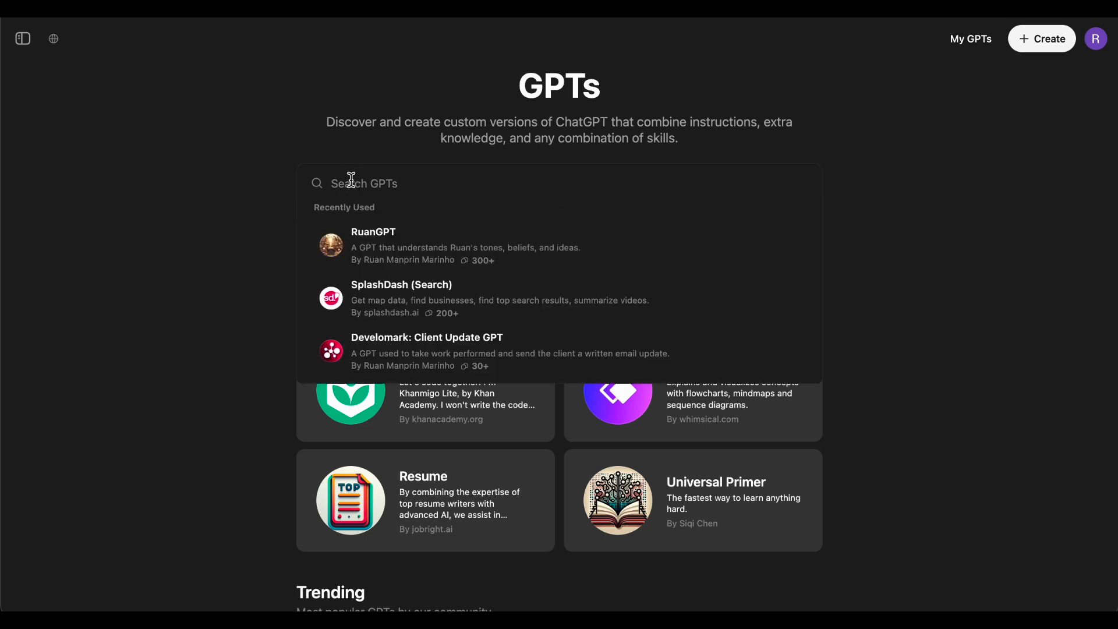
pyautogui.scroll(5, 522, 265)
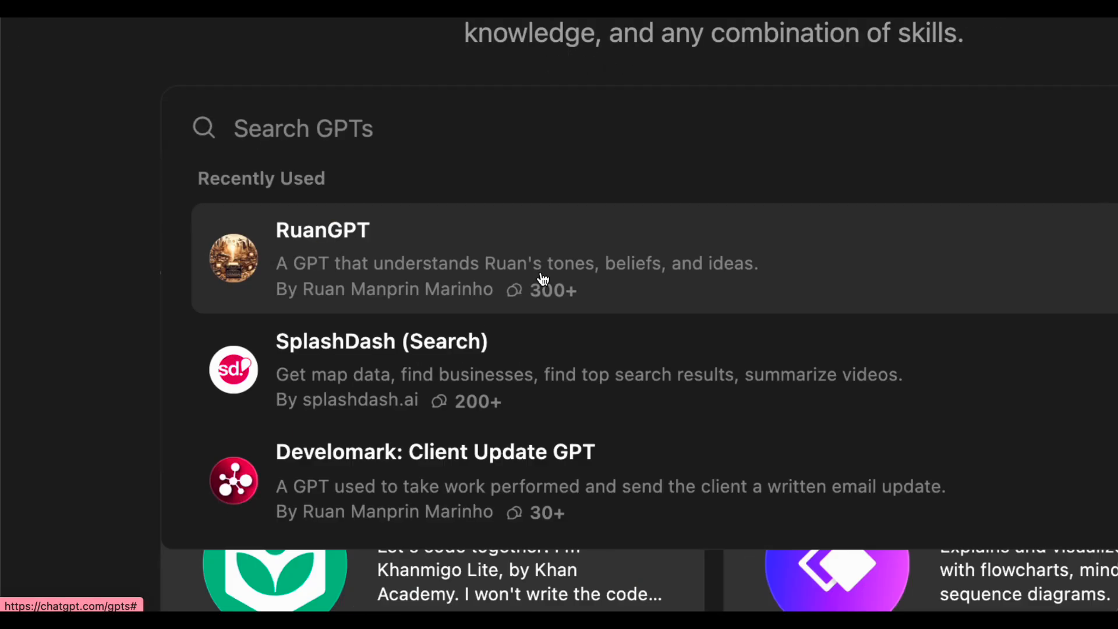
pyautogui.scroll(-5, 388, 141)
pyautogui.click(385, 186)
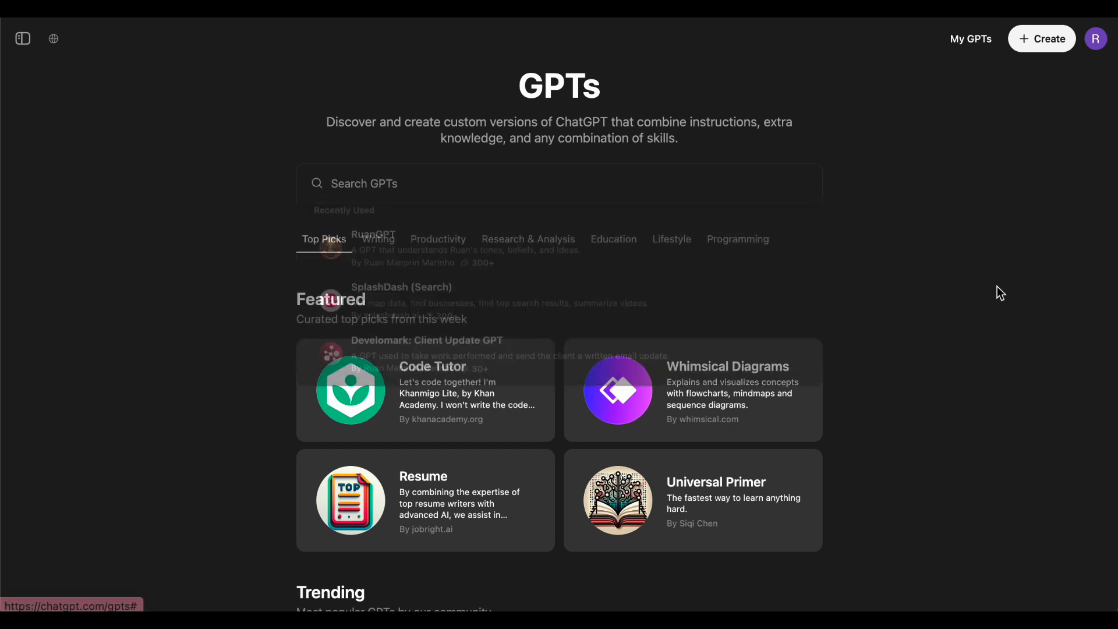
# Step: Start a new custom GPT and look over its name, description, instructions and capabilities settings, leaving Code Interpreter & Data Analysis off
pyautogui.click(1031, 49)
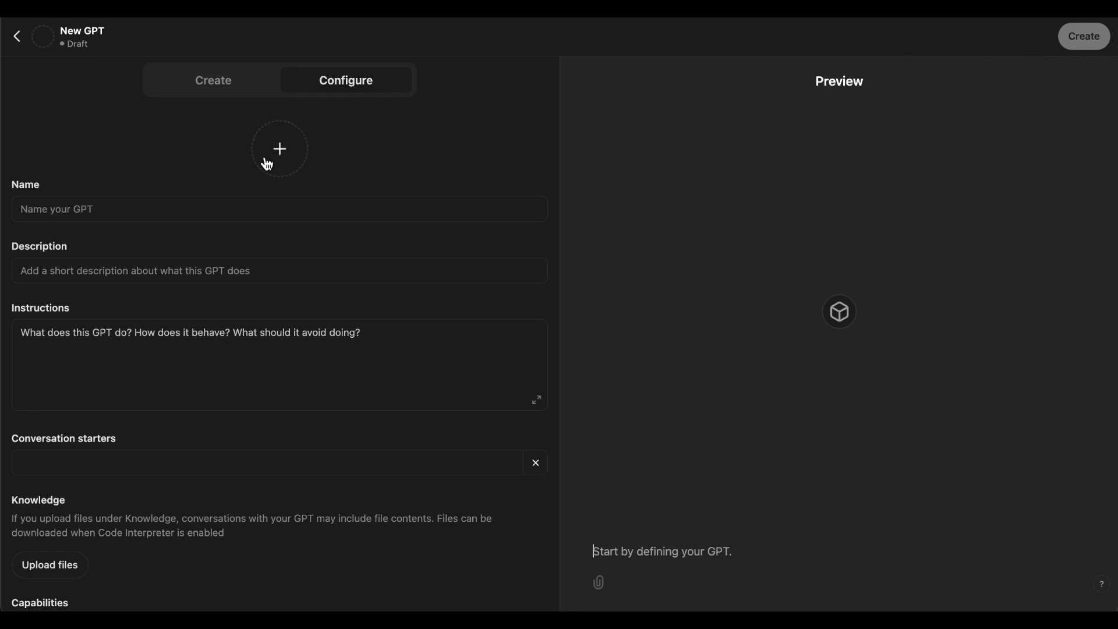
pyautogui.click(89, 204)
pyautogui.click(123, 263)
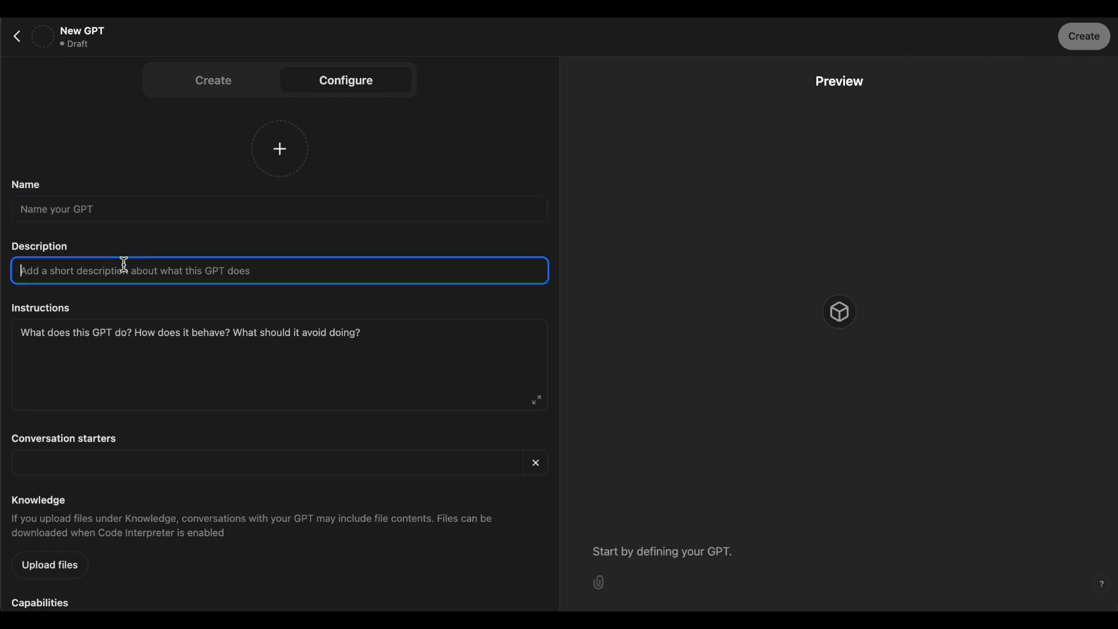
pyautogui.click(166, 332)
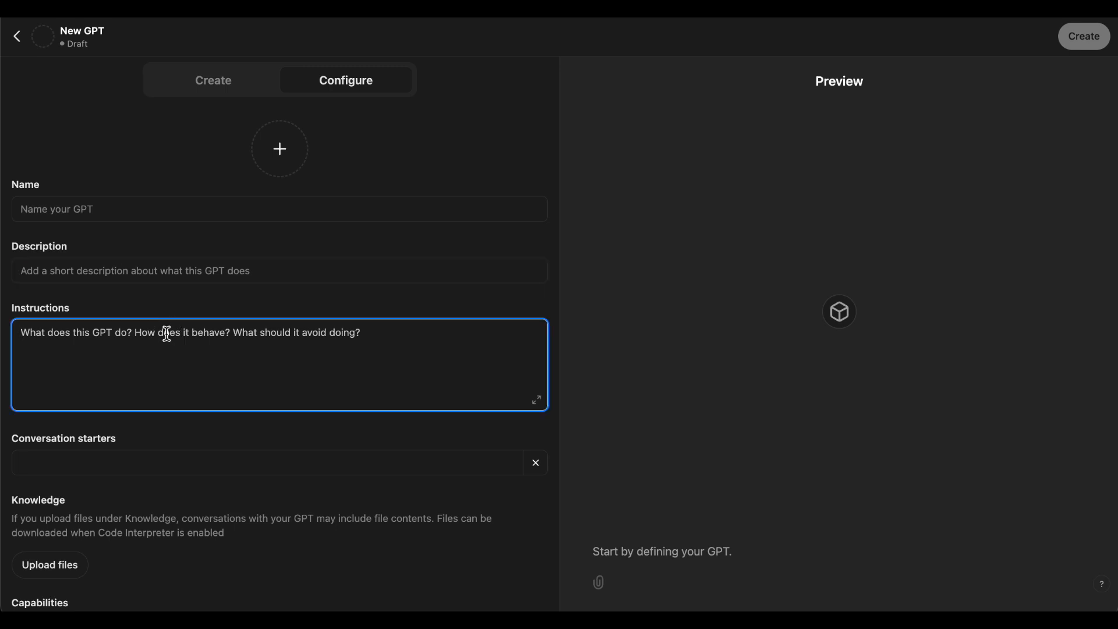
pyautogui.scroll(-3, 186, 442)
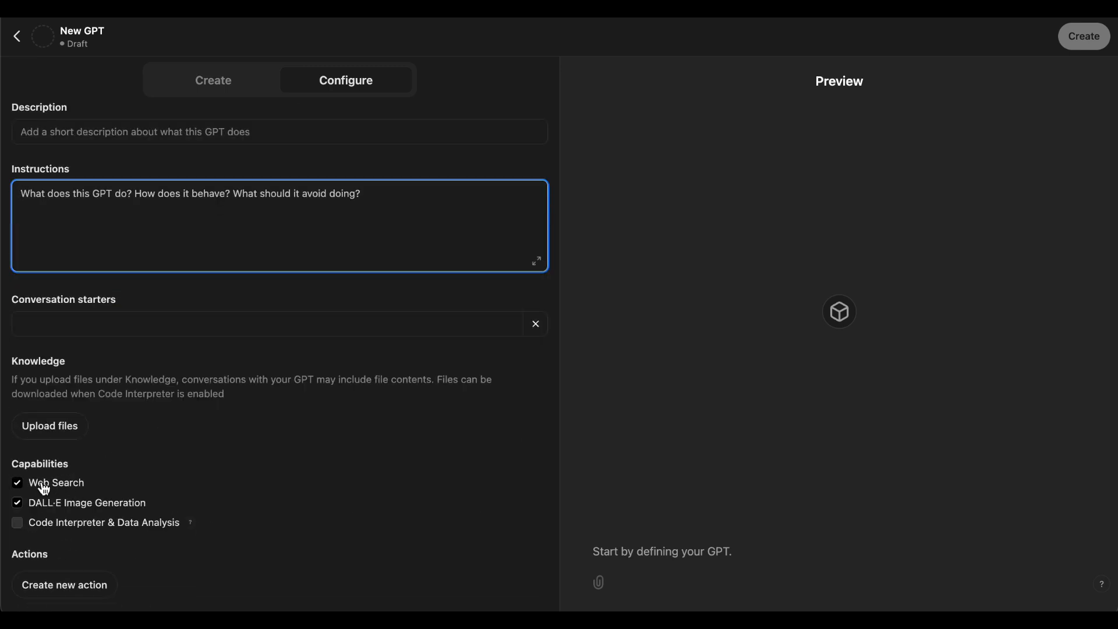
pyautogui.click(65, 524)
pyautogui.click(66, 526)
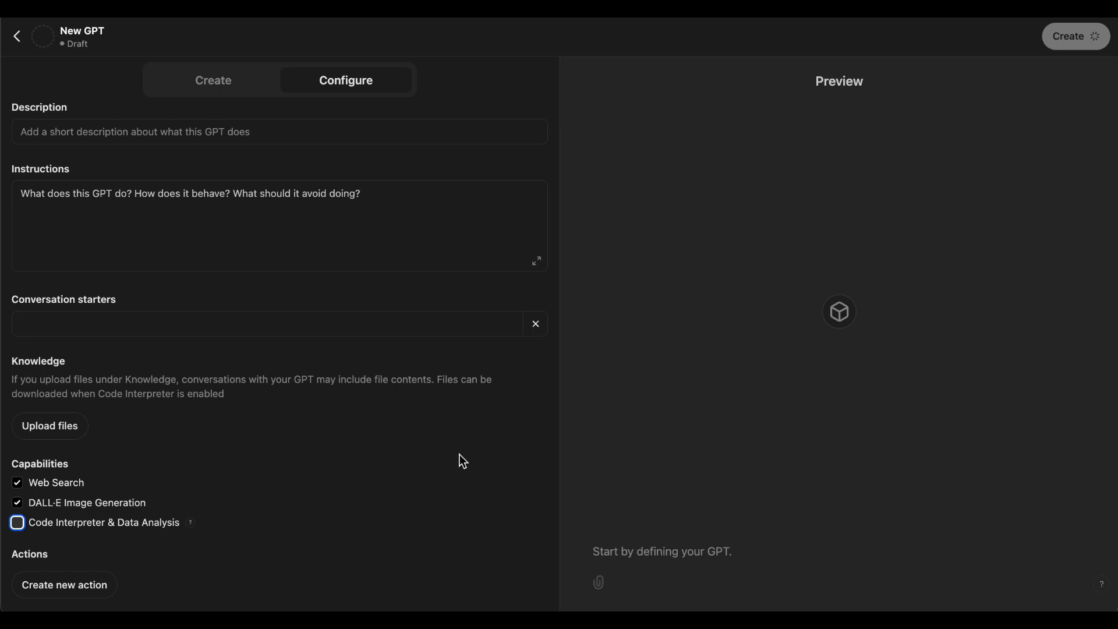
pyautogui.scroll(3, 459, 455)
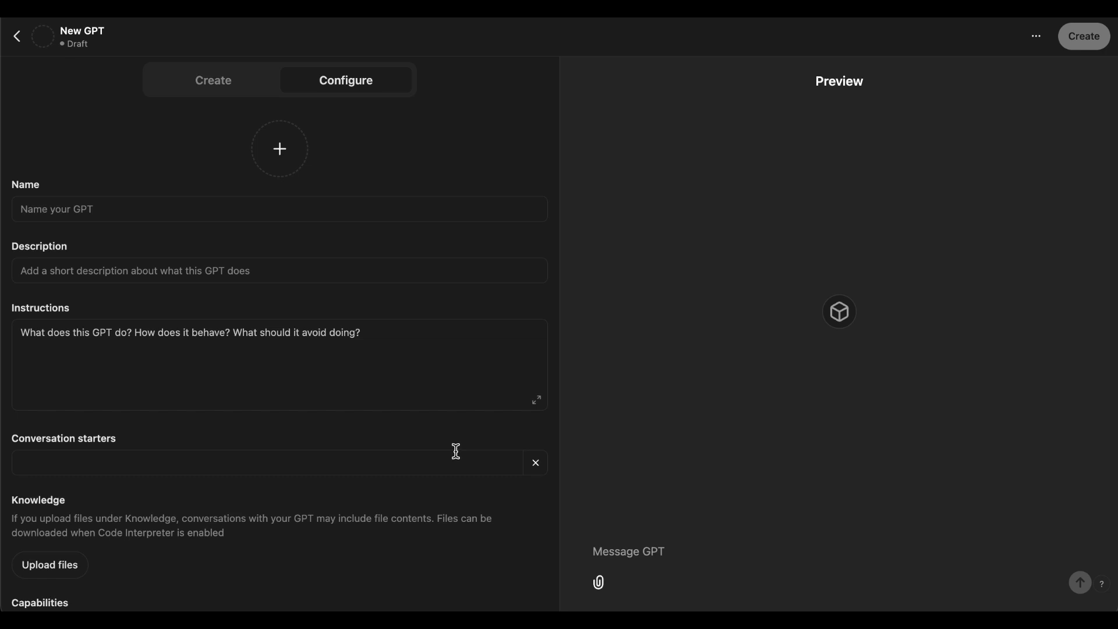
pyautogui.click(201, 81)
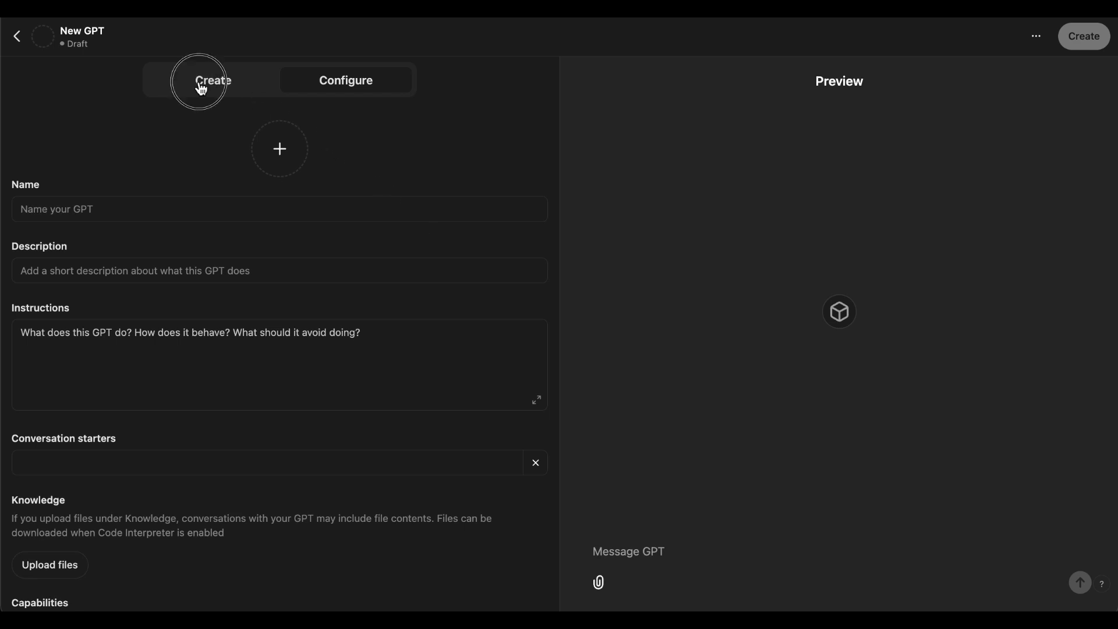
pyautogui.click(333, 89)
# Step: In Canva, search the uploads for "bbb attorneys" and place the BBB Attorneys & Counselors logo on the blank logo design
pyautogui.click(258, 161)
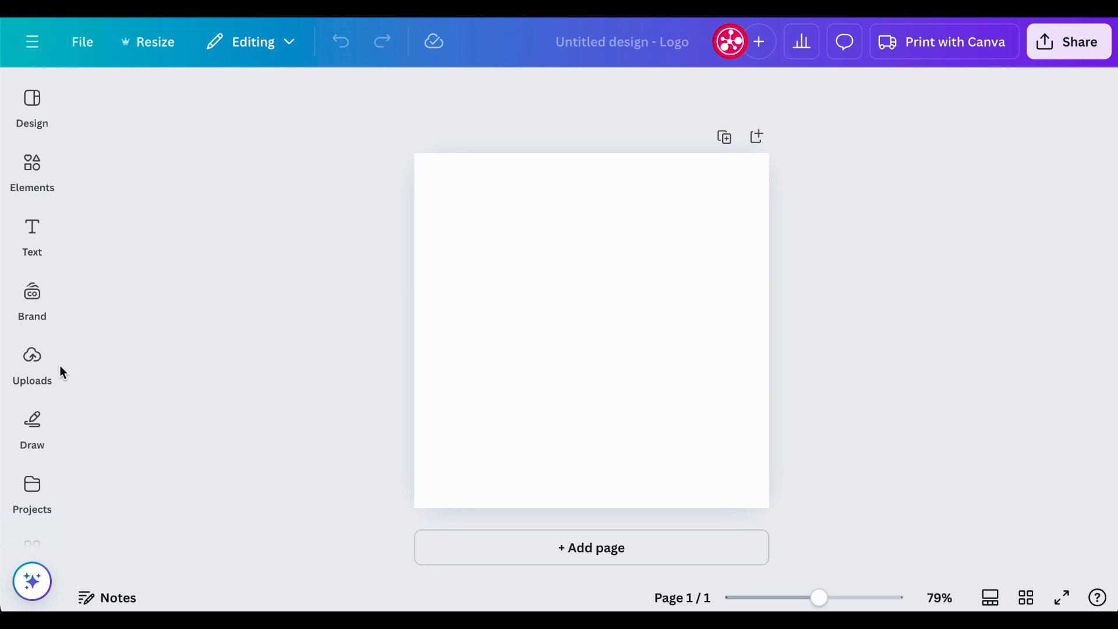
pyautogui.click(36, 366)
pyautogui.click(216, 109)
pyautogui.write('bbb atto')
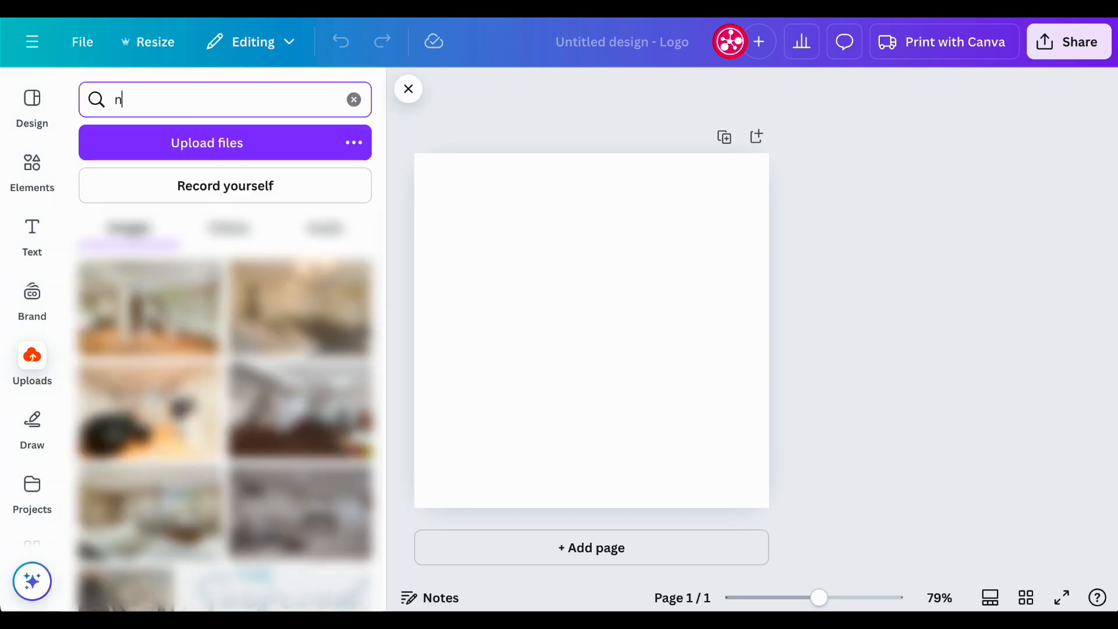
pyautogui.write('rneys')
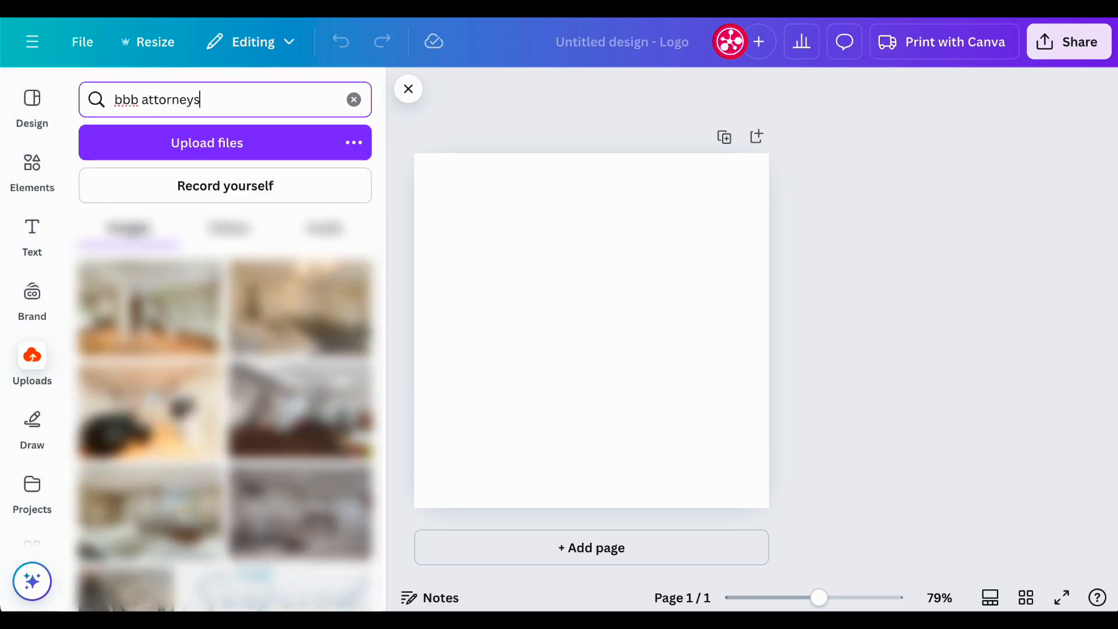
pyautogui.press('Return')
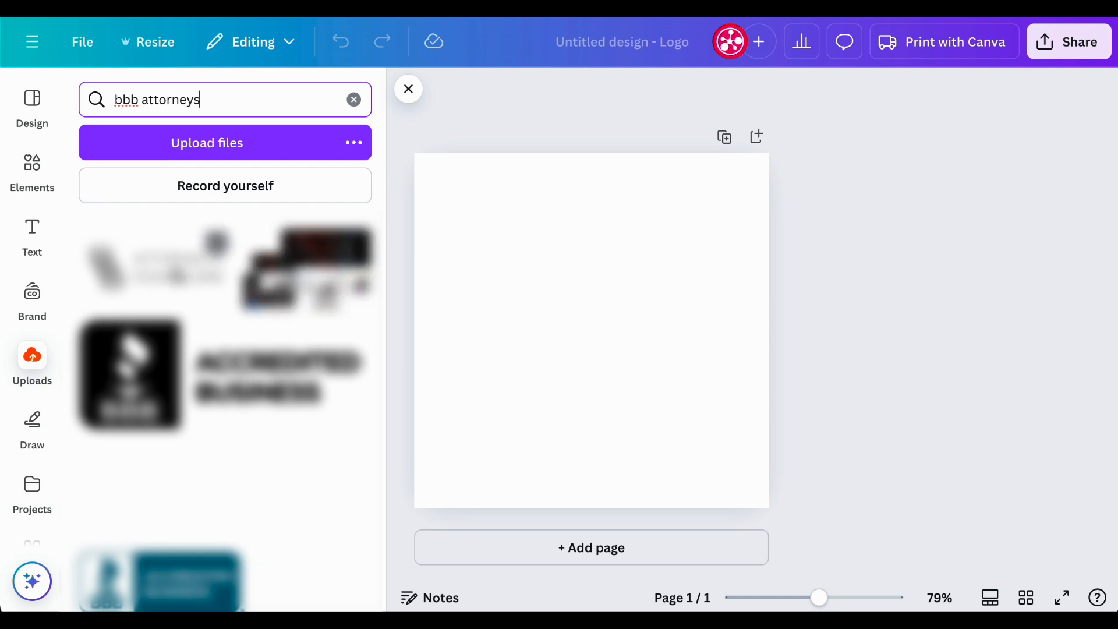
pyautogui.click(207, 251)
pyautogui.click(858, 351)
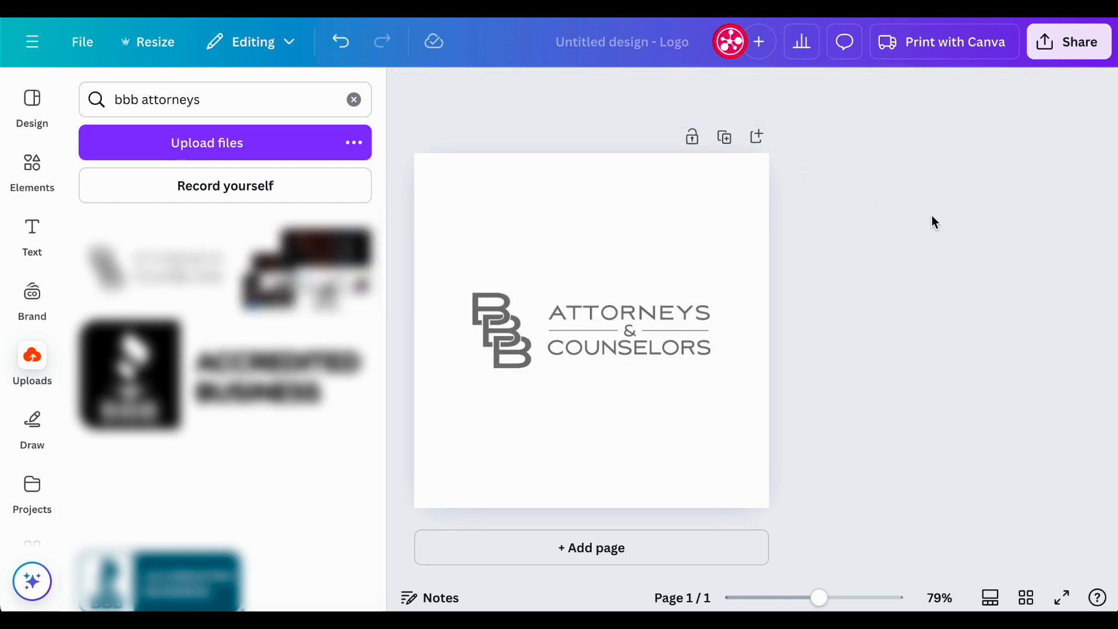
pyautogui.click(24, 374)
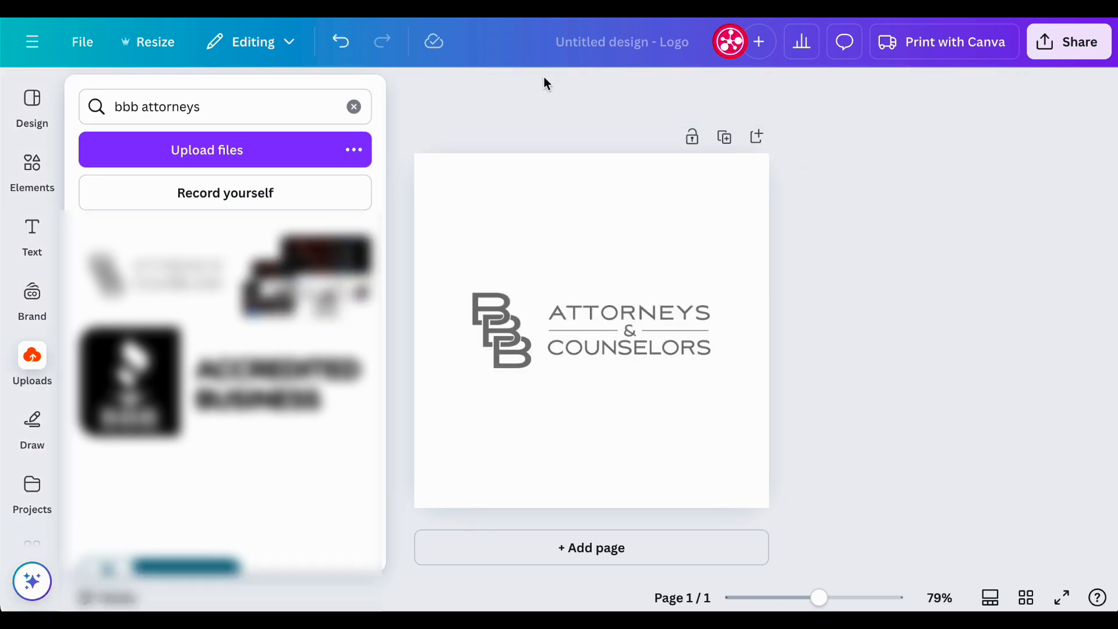
# Step: Name the Canva design "BBB Attorneys" and download it as a 500 × 500 px PNG
pyautogui.click(568, 48)
pyautogui.write('BB A')
pyautogui.press('BackSpace')
pyautogui.press('BackSpace')
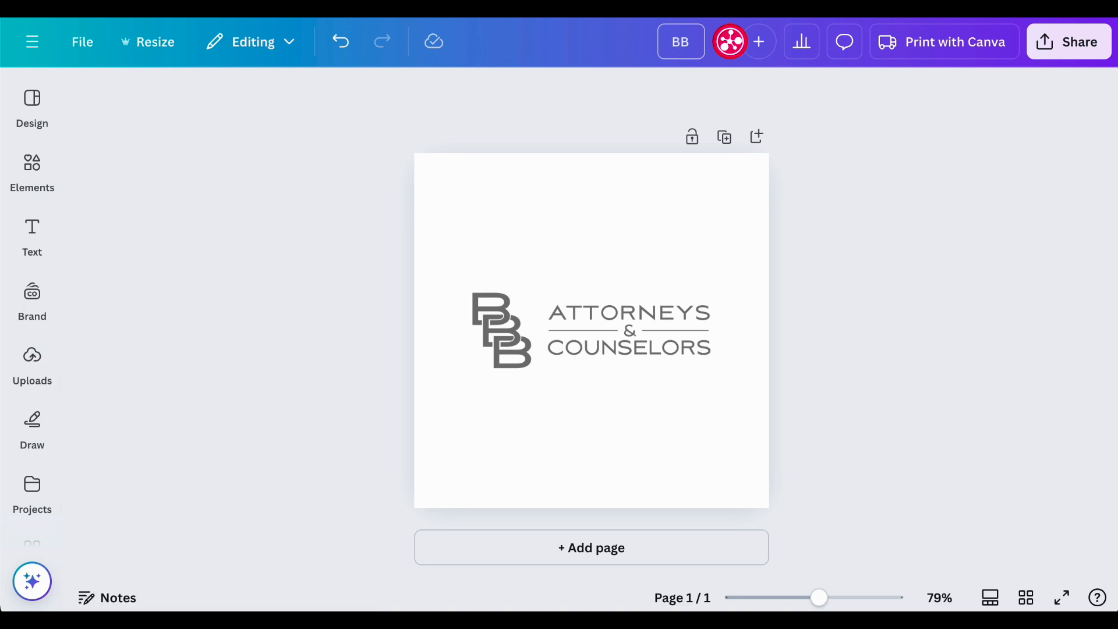
pyautogui.write('B Attorneys')
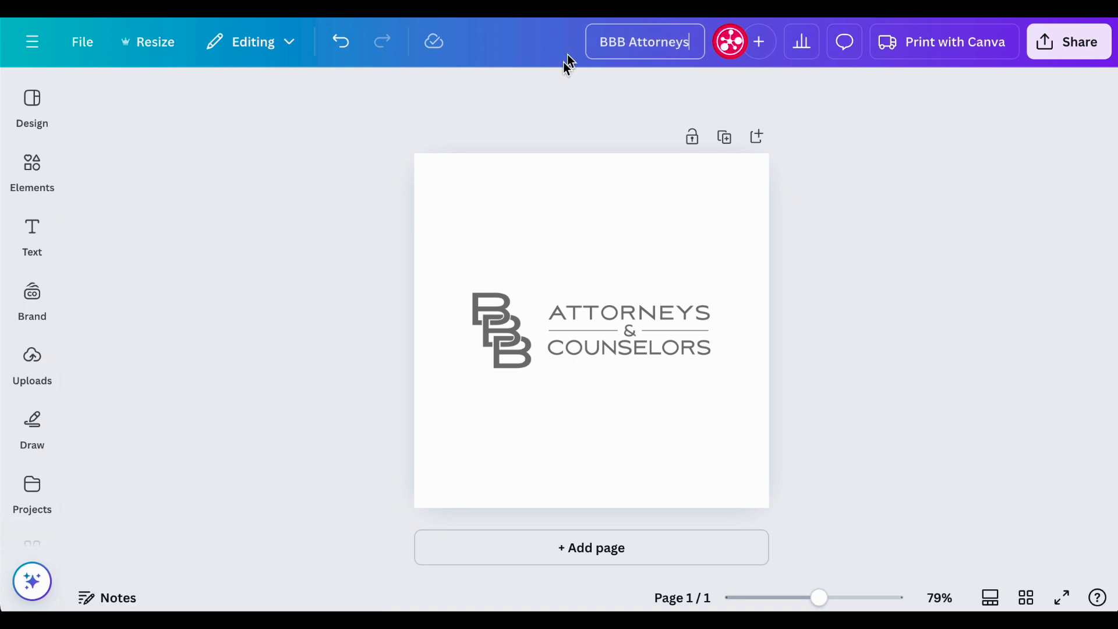
pyautogui.click(1070, 42)
pyautogui.click(795, 398)
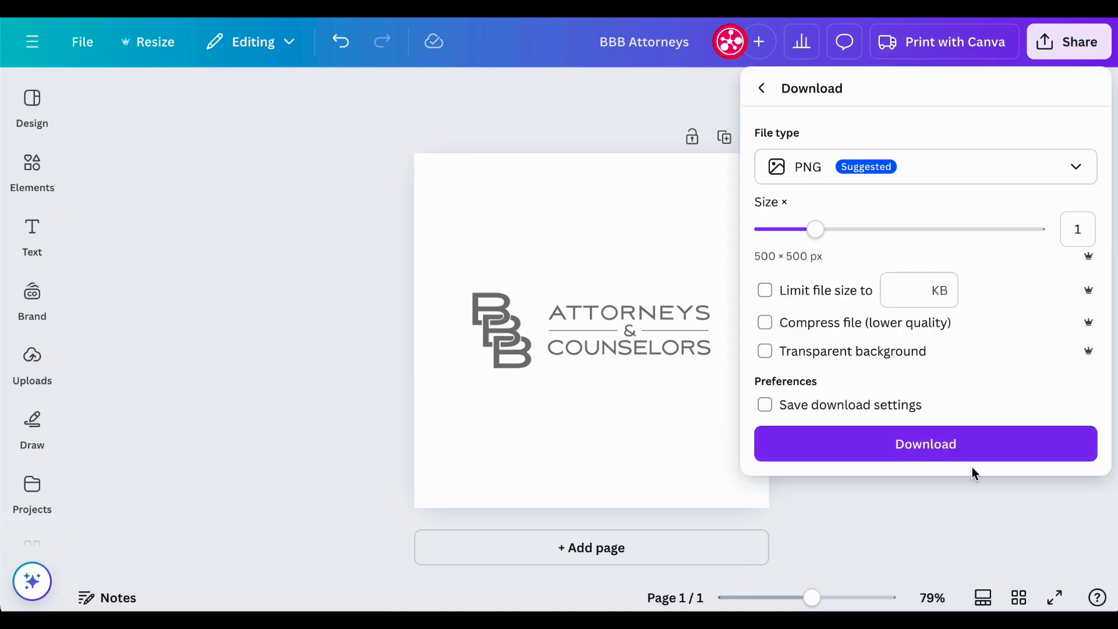
pyautogui.click(960, 448)
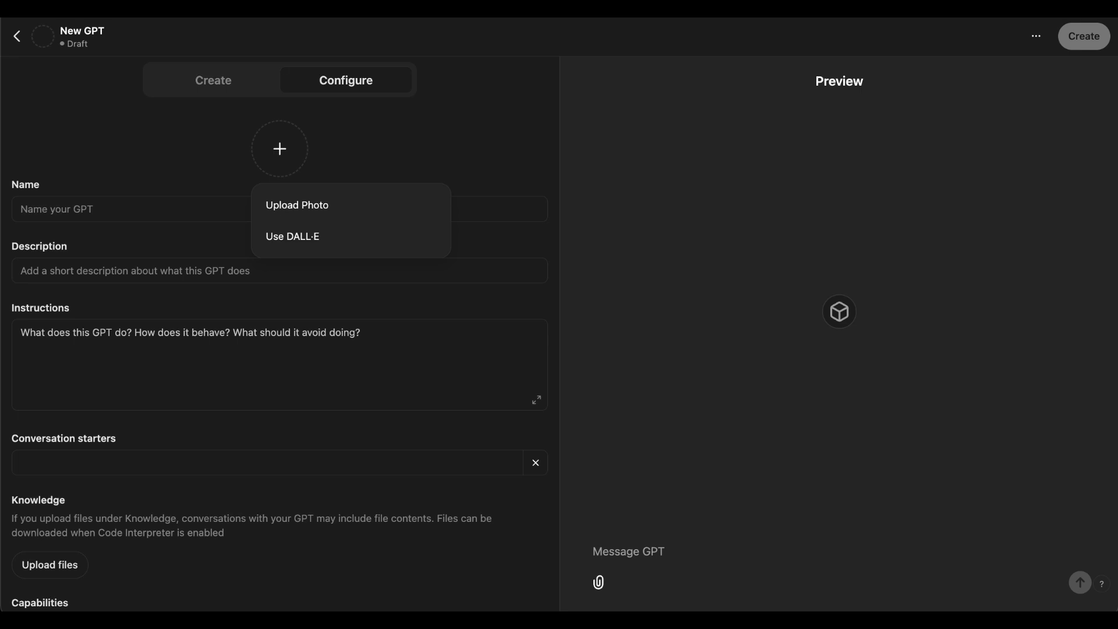
# Step: In ChatGPT, upload the downloaded BBB Attorneys logo from the Downloads folder as the new GPT's picture
pyautogui.click(334, 206)
pyautogui.click(391, 176)
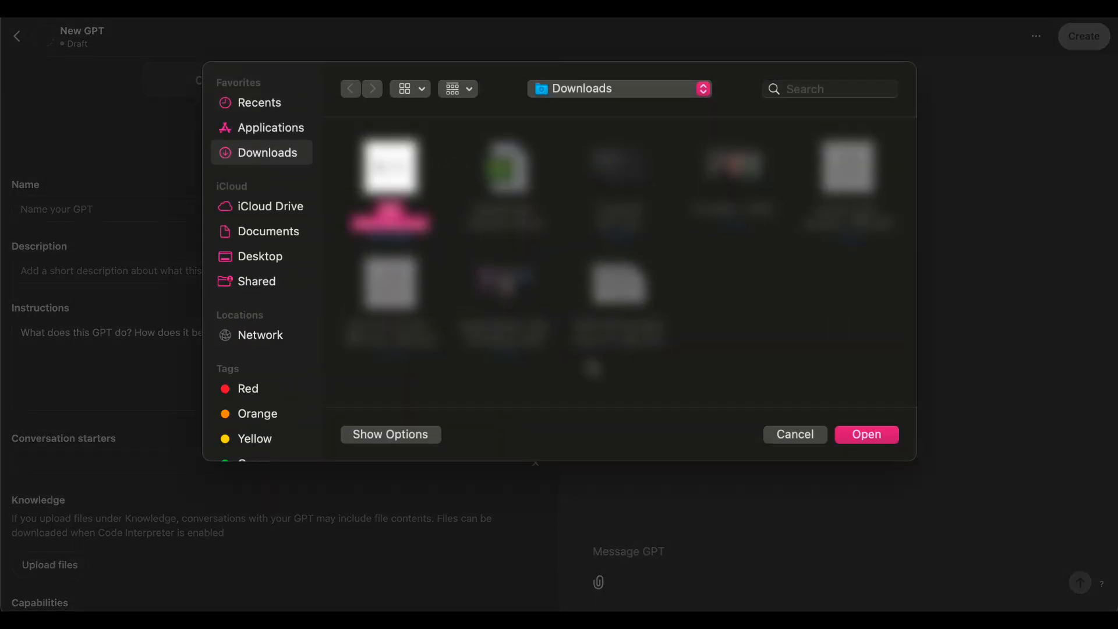
pyautogui.click(857, 432)
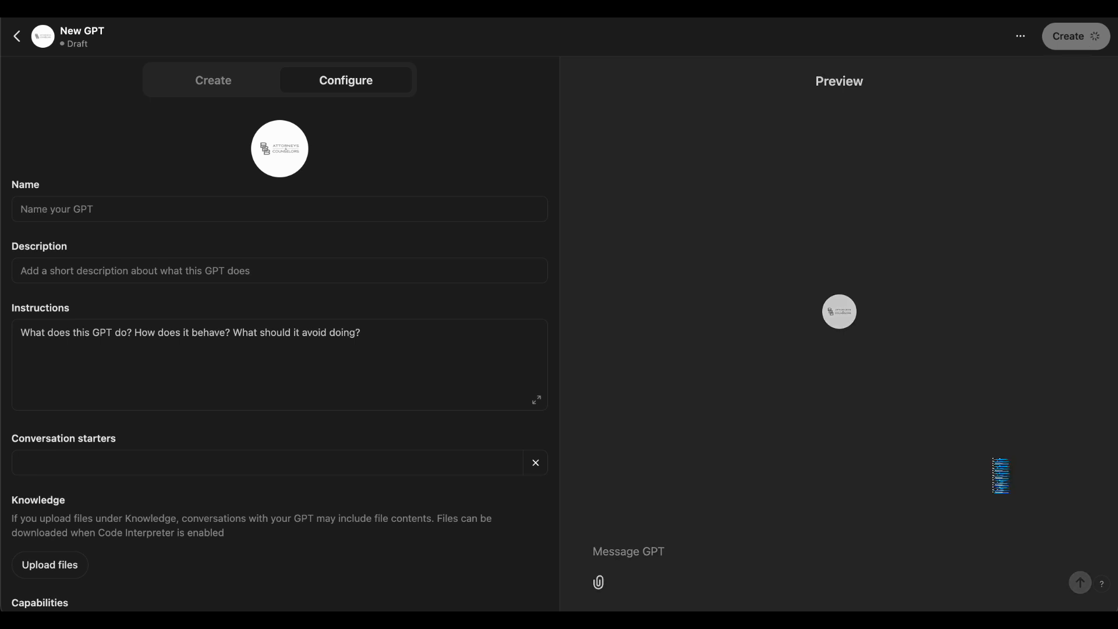
# Step: Name the GPT "BBB Attorneys: Divorce" and describe it as "A custom AI that understands BBB Attorneys Divorce business."
pyautogui.click(172, 213)
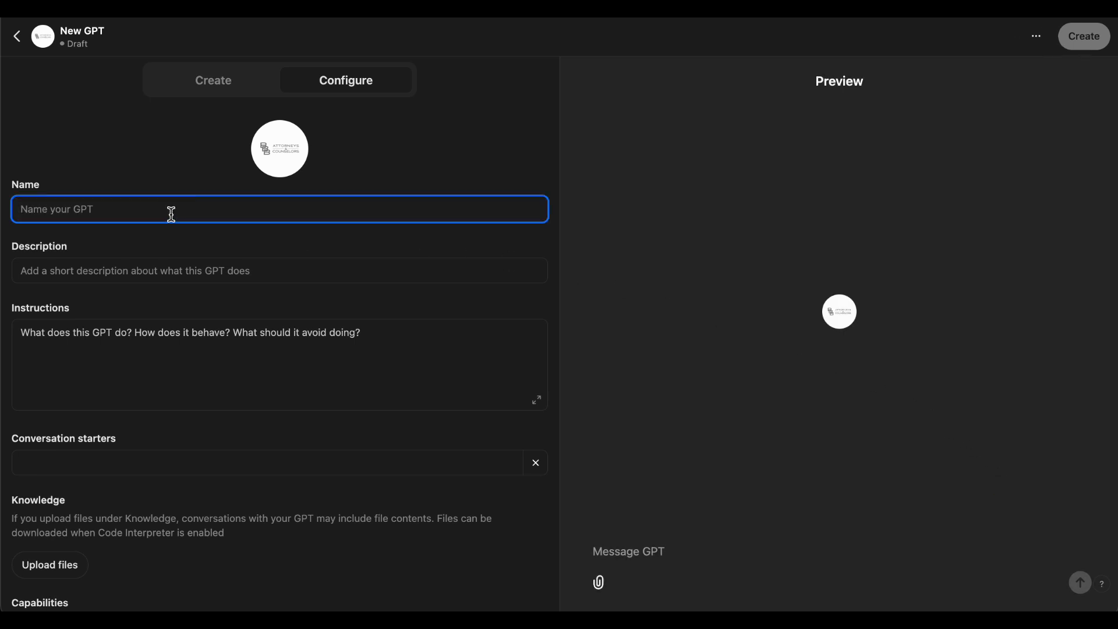
pyautogui.click(175, 271)
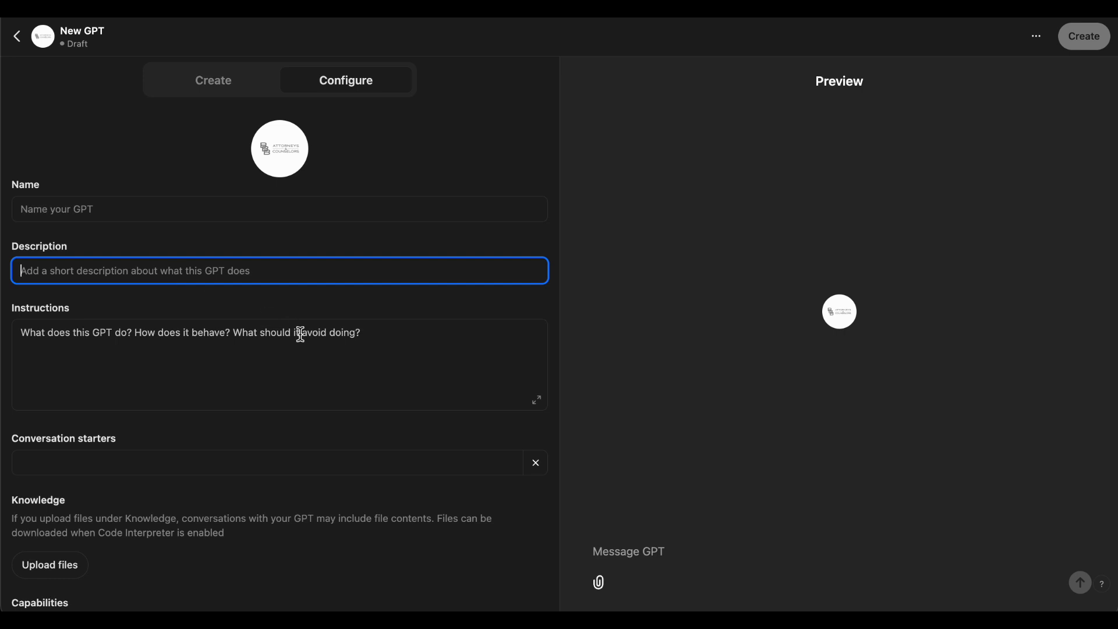
pyautogui.click(300, 333)
pyautogui.click(536, 400)
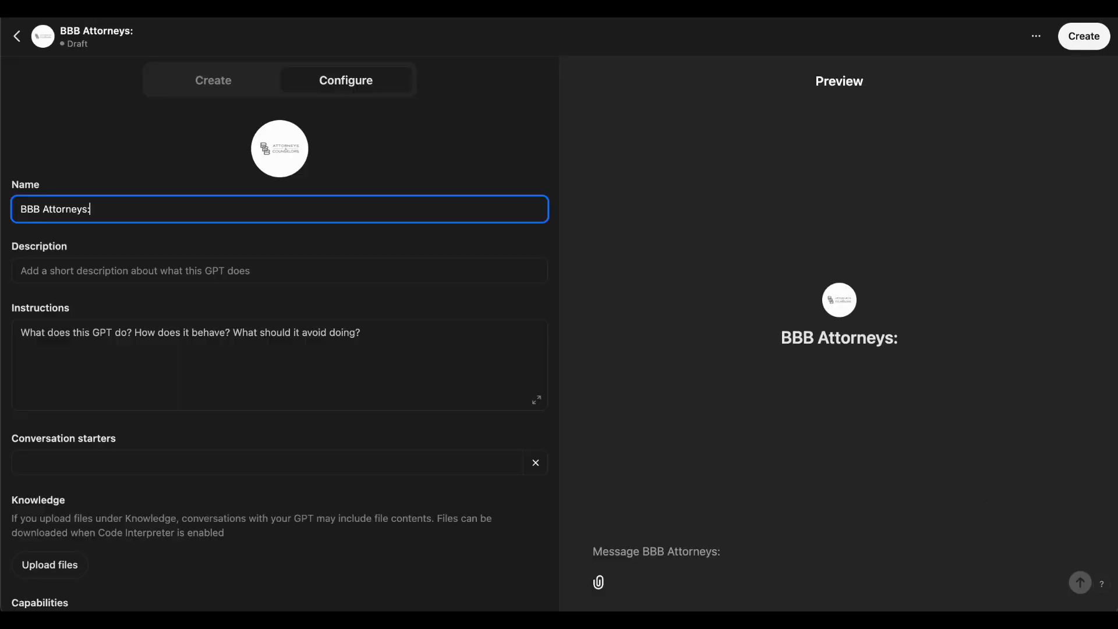
pyautogui.write(': Divorce')
pyautogui.click(21, 270)
pyautogui.write('A custom AI that understands BBB Attorneys Divorce')
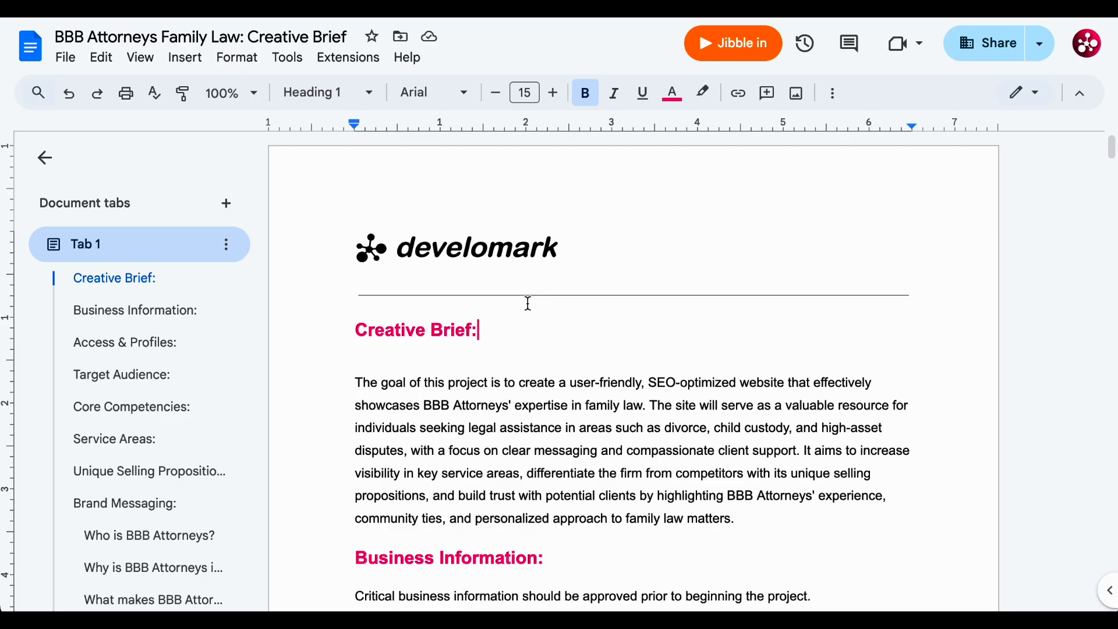
# Step: Copy the Creative Brief paragraph from the BBB Attorneys Family Law document in Google Docs into the GPT's instructions
pyautogui.scroll(-1, 539, 315)
pyautogui.moveTo(356, 336); pyautogui.dragTo(769, 488)
pyautogui.hotkey('ctrl', 'c')
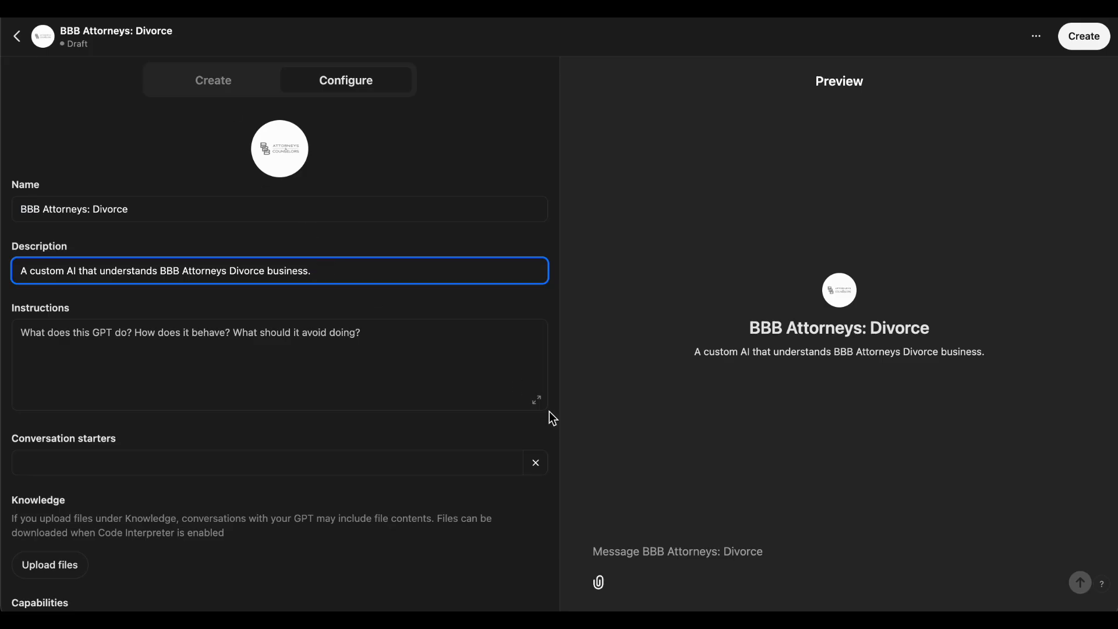
pyautogui.click(543, 407)
pyautogui.click(536, 400)
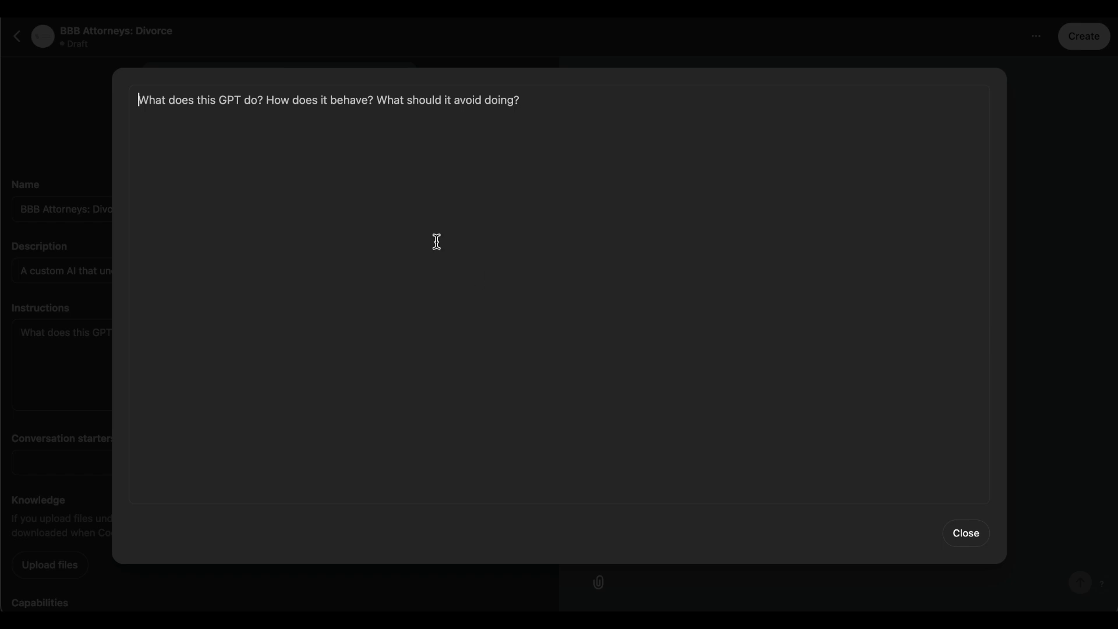
pyautogui.hotkey('ctrl', 'v')
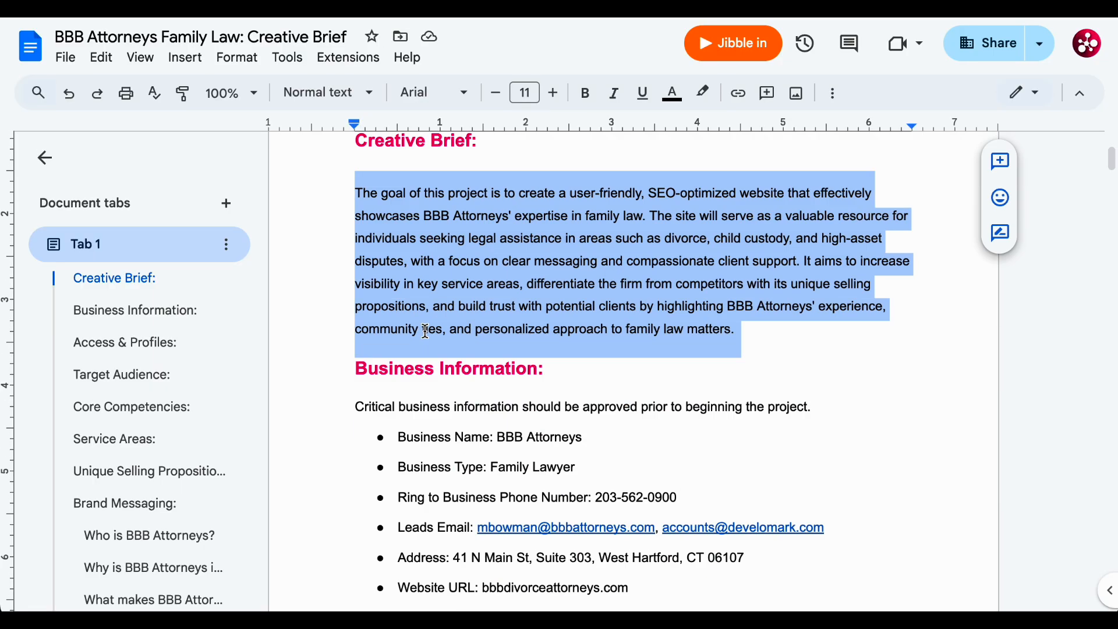
# Step: Add the document's Business Information section below the goal paragraph in the GPT's instructions, leaving out the "Website Sitemap:" line
pyautogui.scroll(-2, 342, 293)
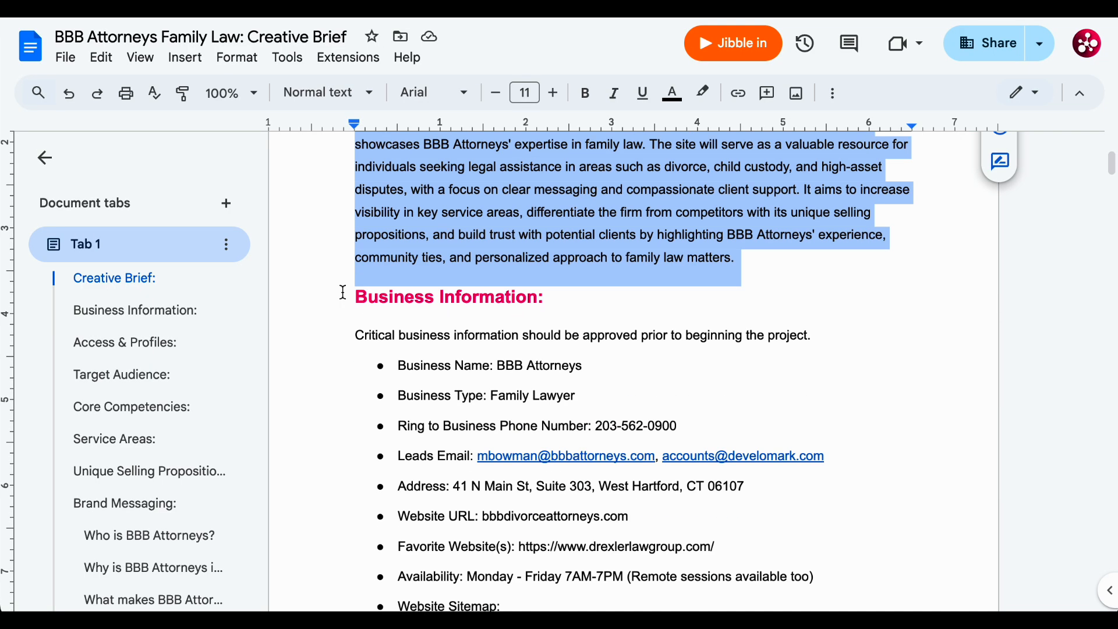
pyautogui.moveTo(351, 295); pyautogui.dragTo(537, 339)
pyautogui.hotkey('ctrl', 'c')
pyautogui.scroll(-5, 454, 379)
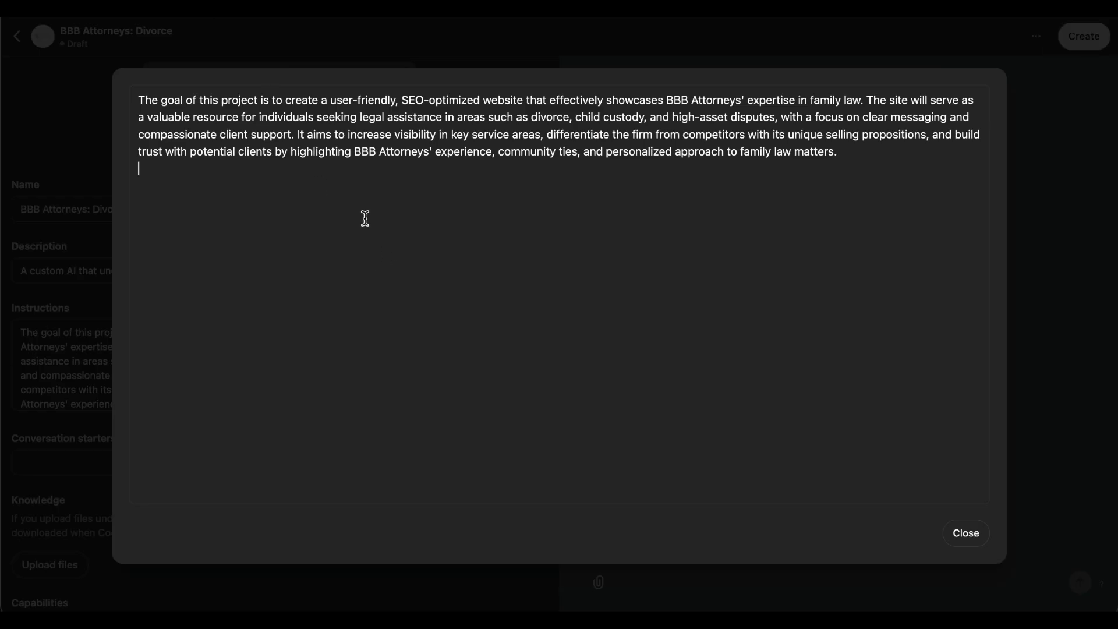
pyautogui.press('Return')
pyautogui.hotkey('ctrl', 'v')
pyautogui.moveTo(323, 362); pyautogui.dragTo(13, 348)
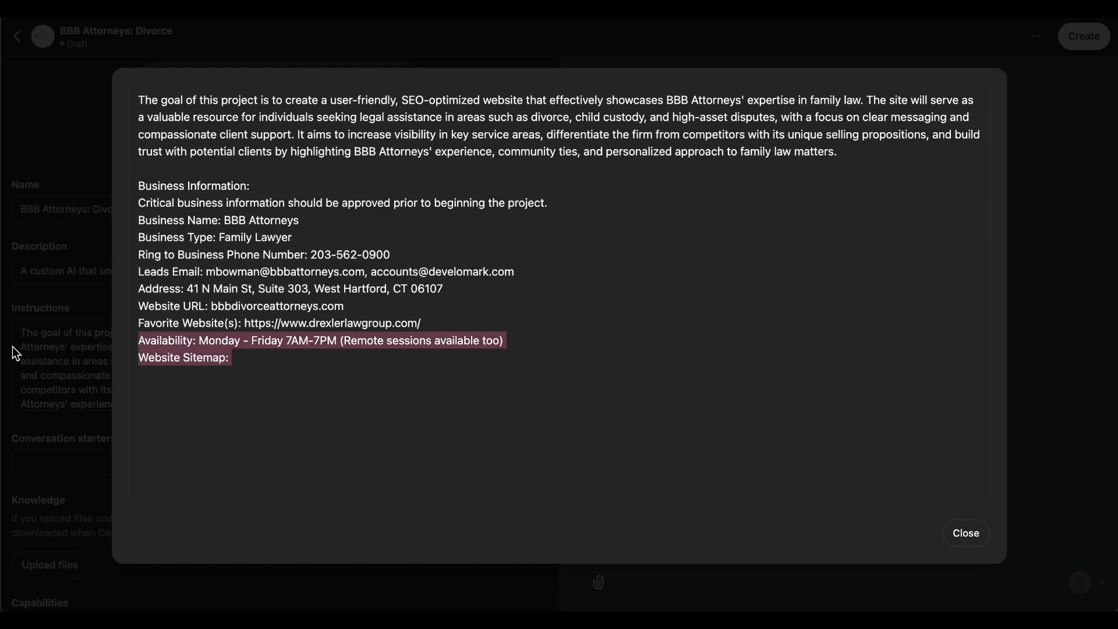
pyautogui.hotkey('ctrl', 'z')
pyautogui.hotkey('ctrl', 'v')
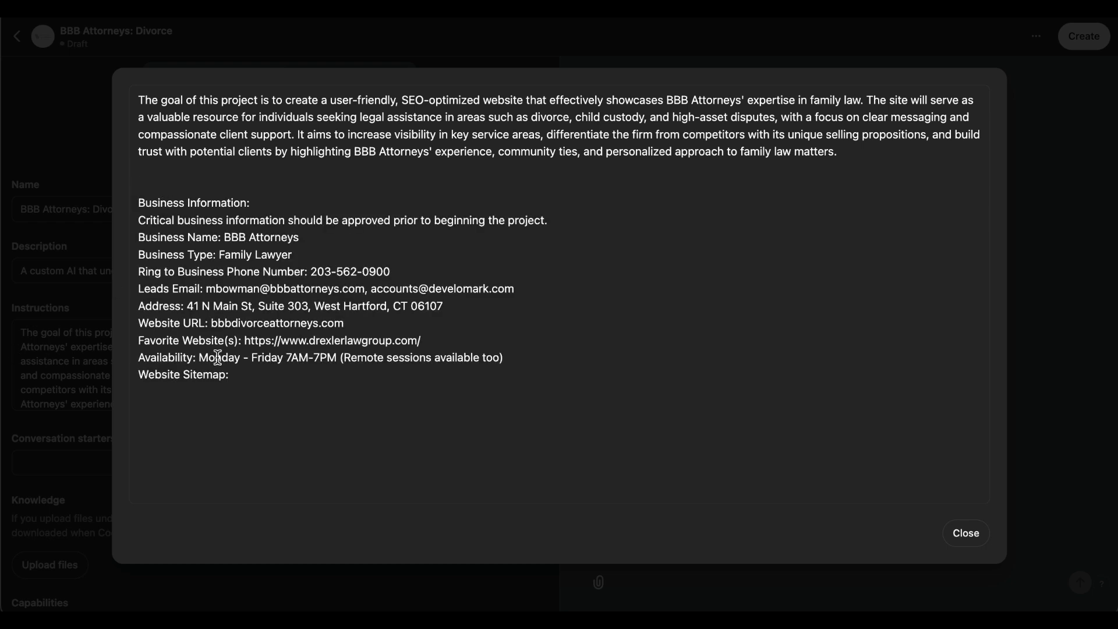
pyautogui.moveTo(235, 374); pyautogui.dragTo(133, 374)
pyautogui.press('BackSpace')
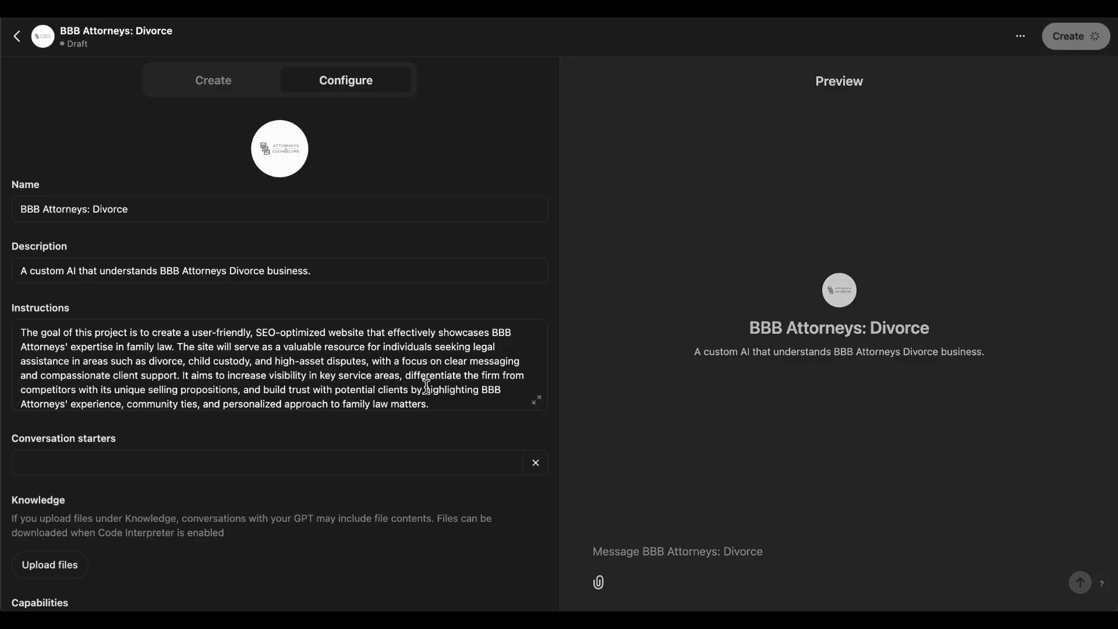
# Step: Add conversation starters asking who BBB Attorneys is, what it does, its divorce focus areas and who its attorney is, and run the attorney starter
pyautogui.scroll(-3, 425, 391)
pyautogui.click(246, 469)
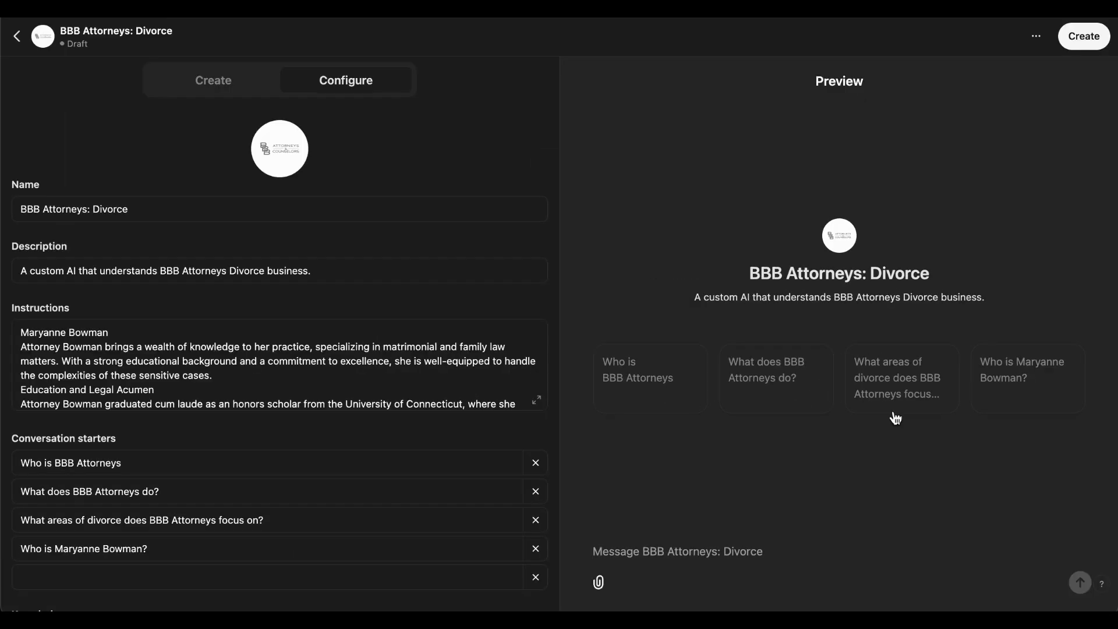
pyautogui.click(1010, 389)
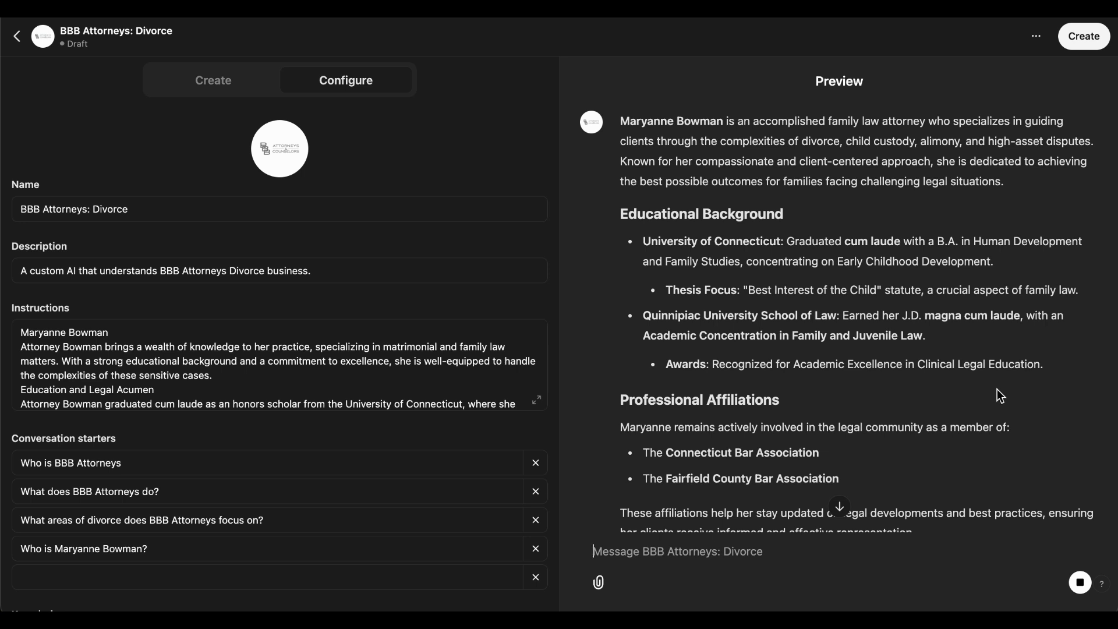
# Step: In Basecamp, look over the writing guidelines' "Avoid Unusual style/quirks:" list and highlight its heading
pyautogui.moveTo(32, 313)
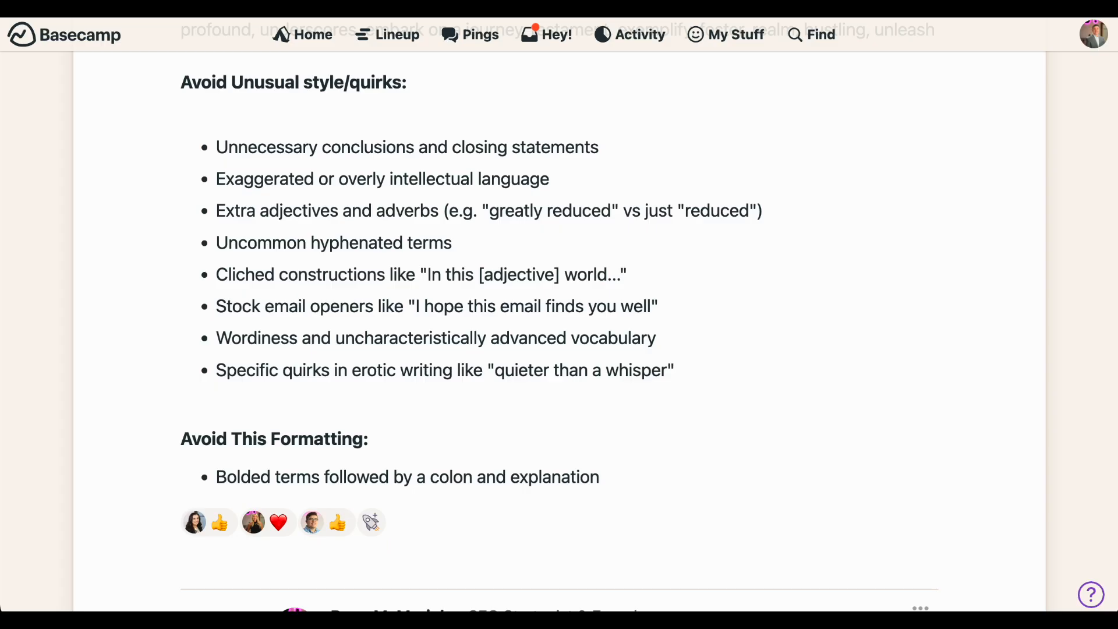
pyautogui.moveTo(183, 85); pyautogui.dragTo(729, 390)
pyautogui.click(730, 390)
pyautogui.moveTo(182, 87); pyautogui.dragTo(415, 96)
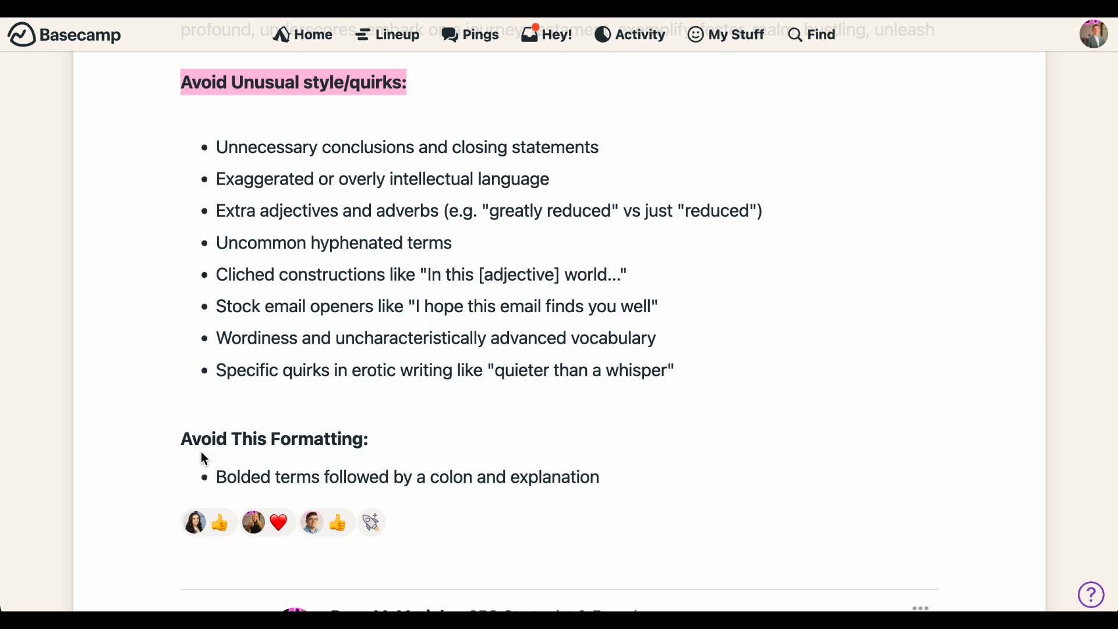
# Step: Highlight the clichéd construction example in the writing guidelines' list of unusual styles and quirks to avoid
pyautogui.click(668, 492)
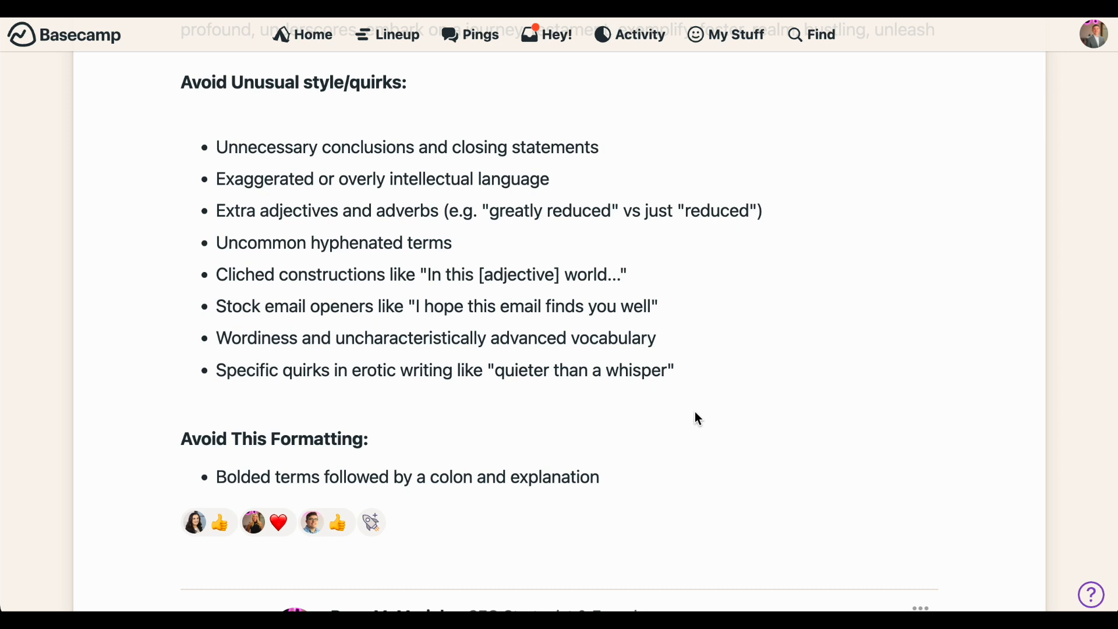
pyautogui.moveTo(421, 275); pyautogui.dragTo(648, 278)
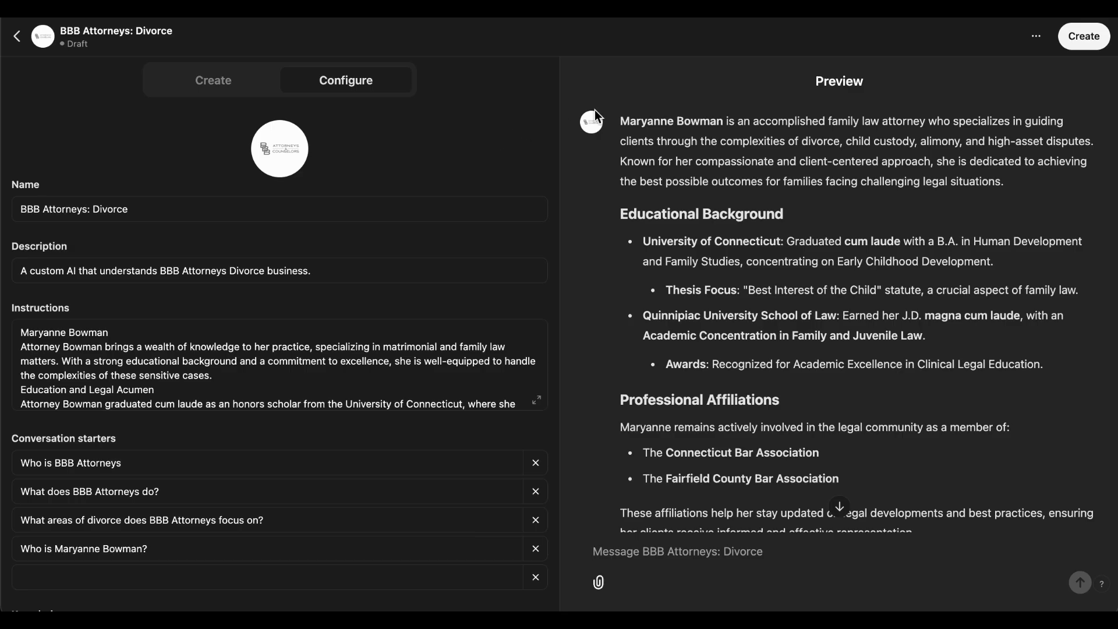
# Step: In ChatGPT, test the BBB Attorneys: Divorce GPT in its preview with the question "What services?" and view the reply
pyautogui.click(1041, 40)
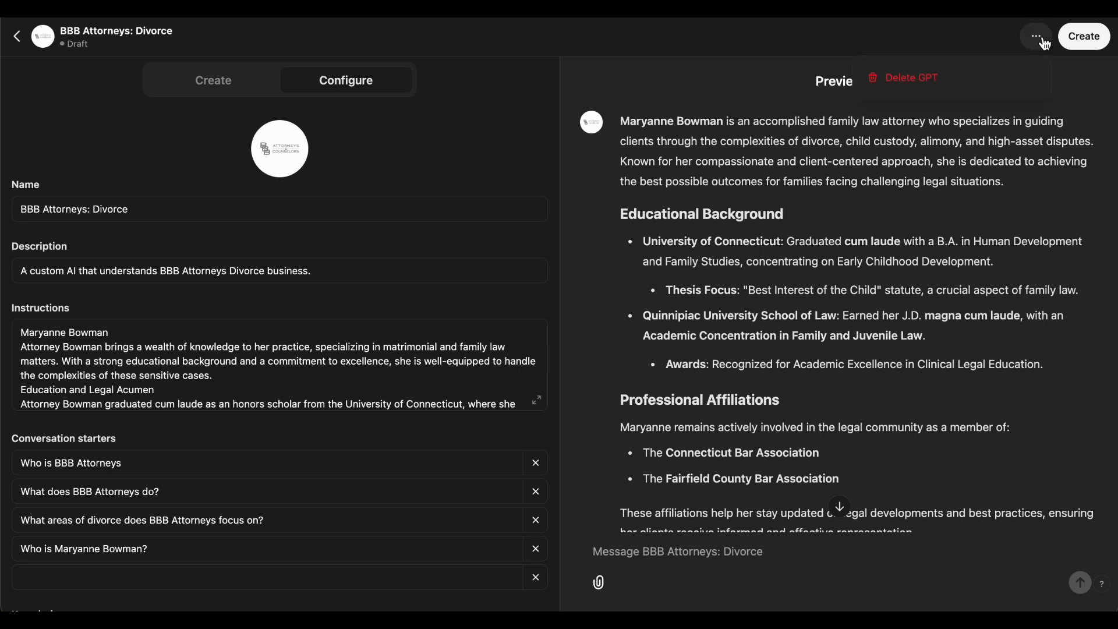
pyautogui.click(657, 550)
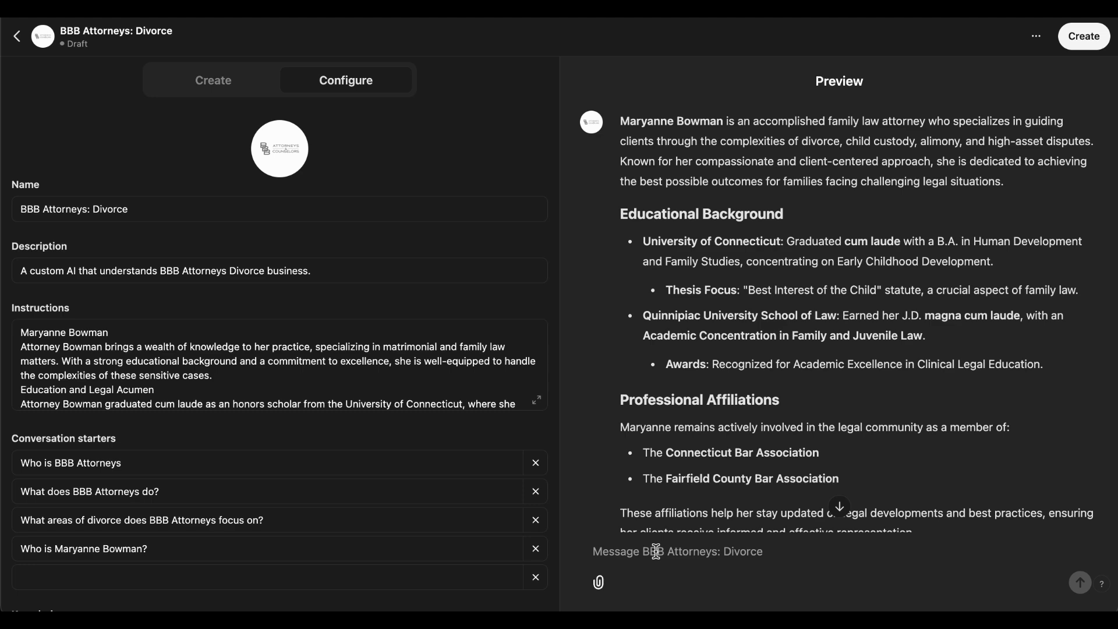
pyautogui.write('What services?')
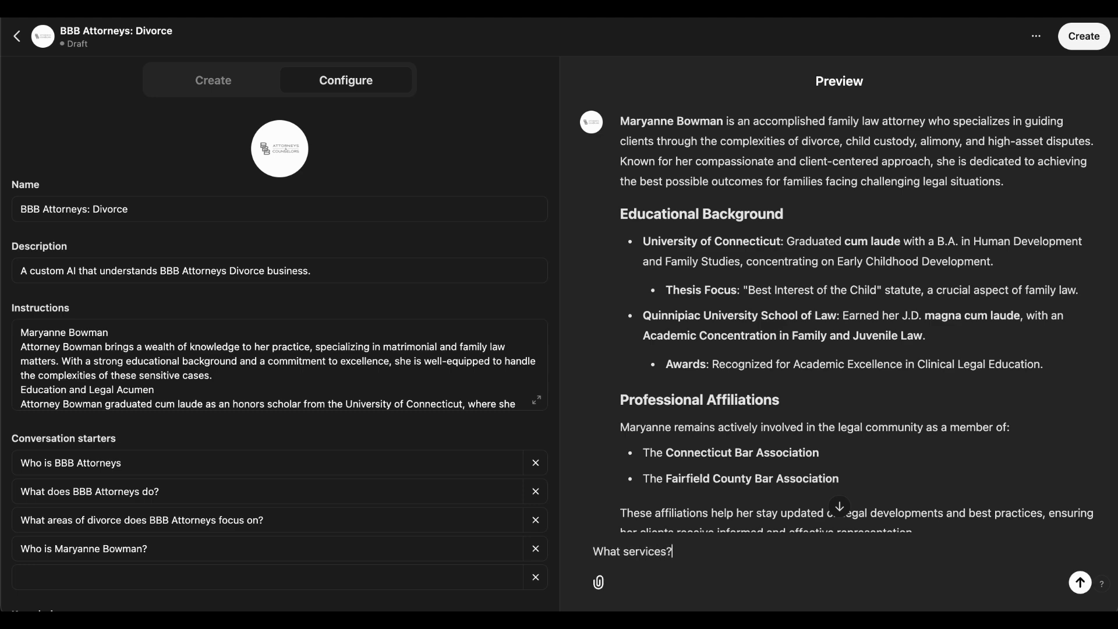
pyautogui.press('Return')
pyautogui.click(840, 506)
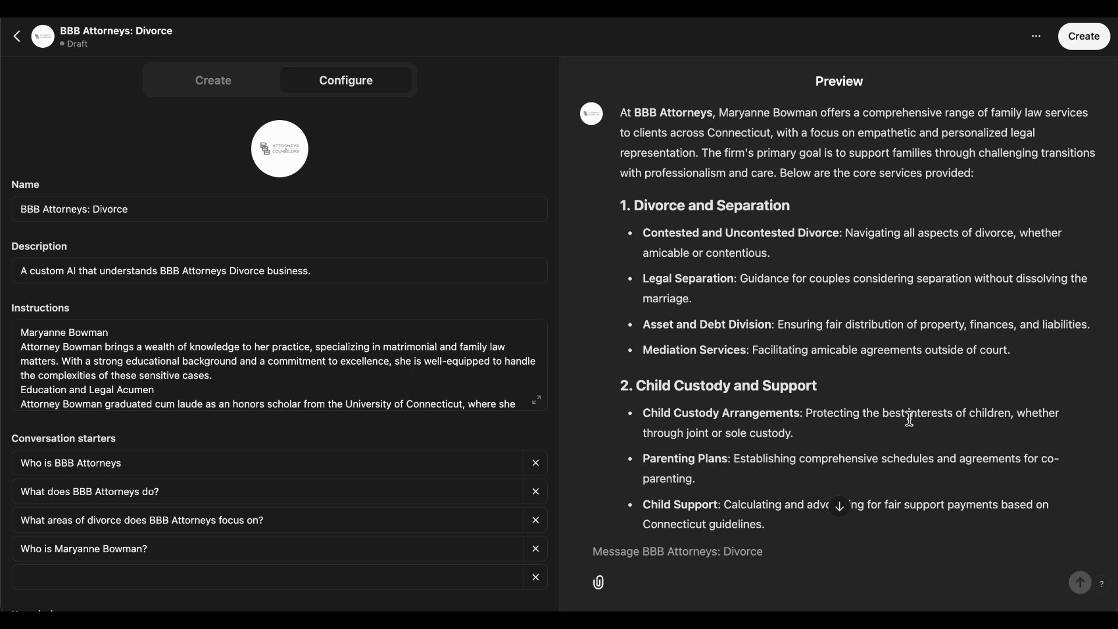
# Step: Create the GPT with sharing for anyone with the link, save it, and open its live page
pyautogui.click(1084, 36)
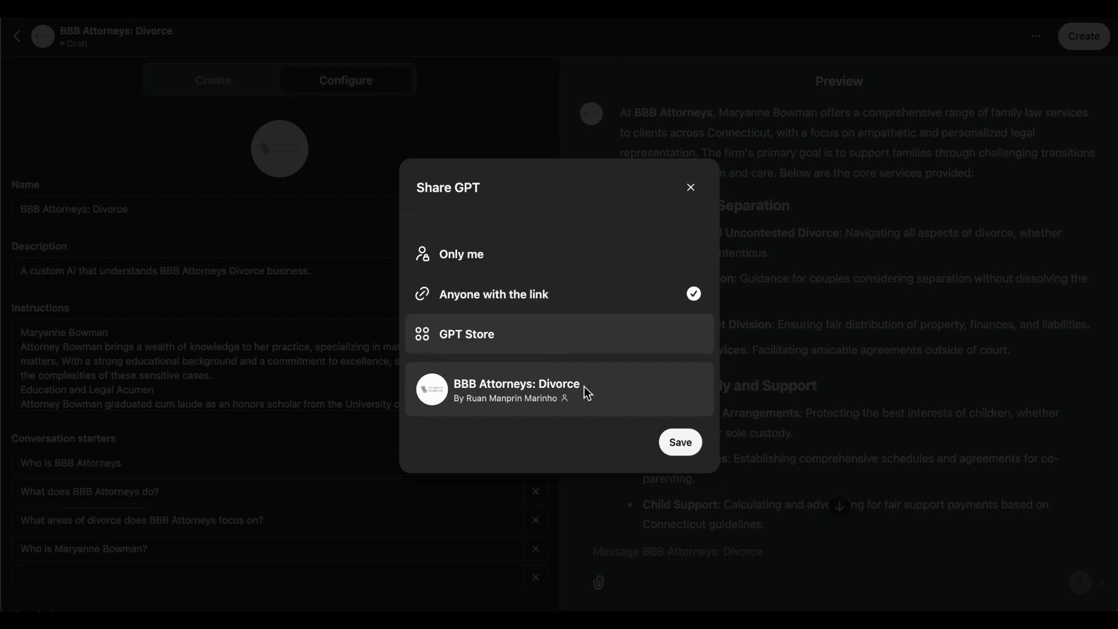
pyautogui.click(683, 443)
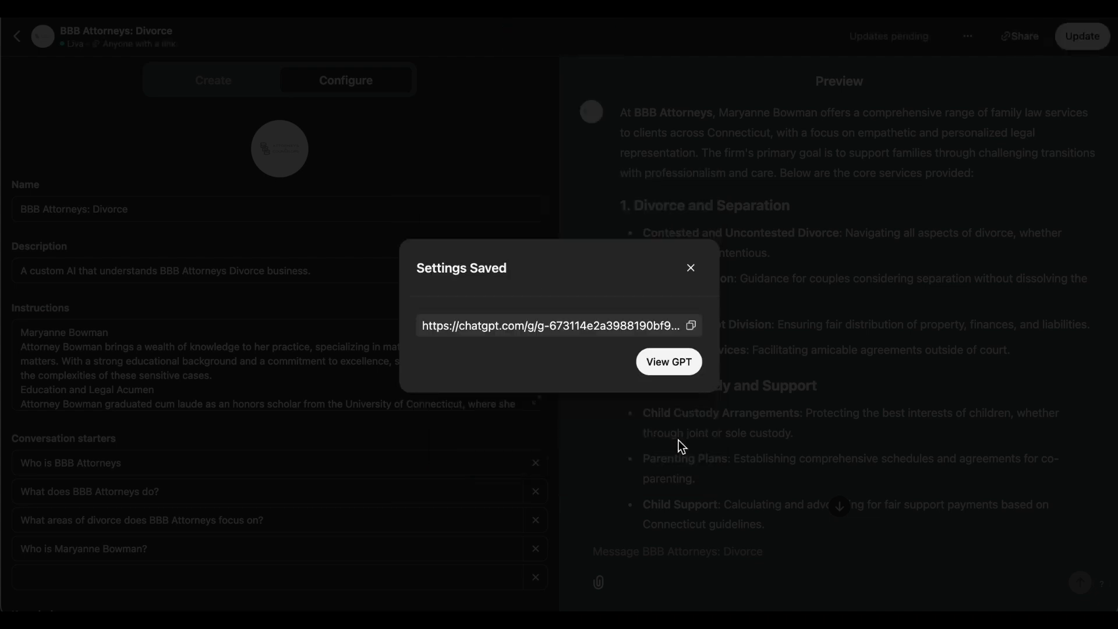
pyautogui.click(680, 366)
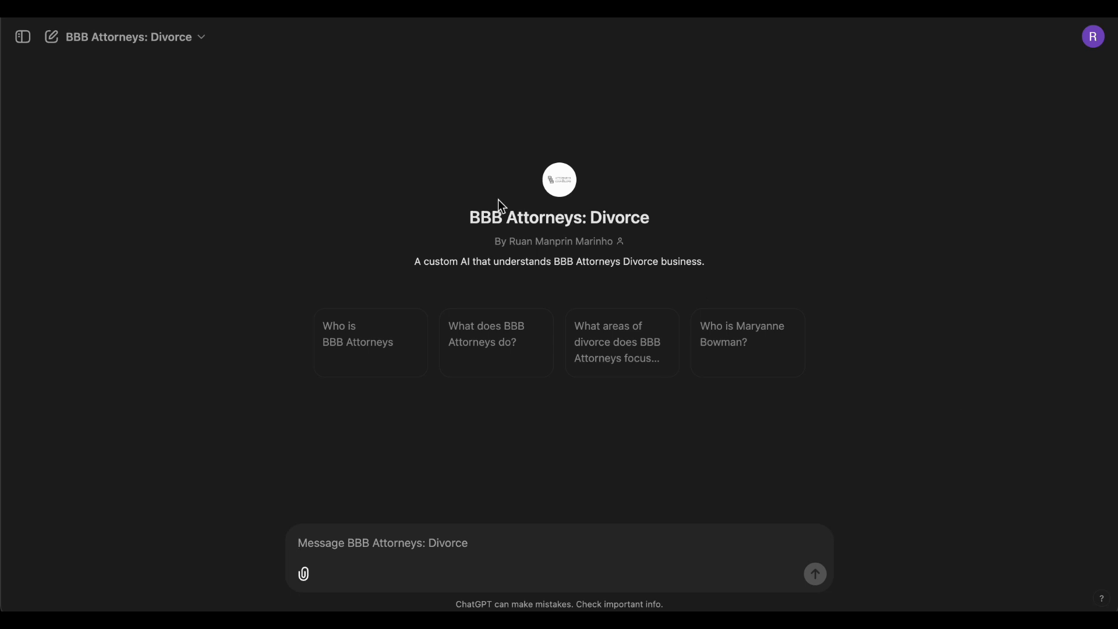
pyautogui.moveTo(497, 199); pyautogui.dragTo(840, 265)
pyautogui.click(837, 264)
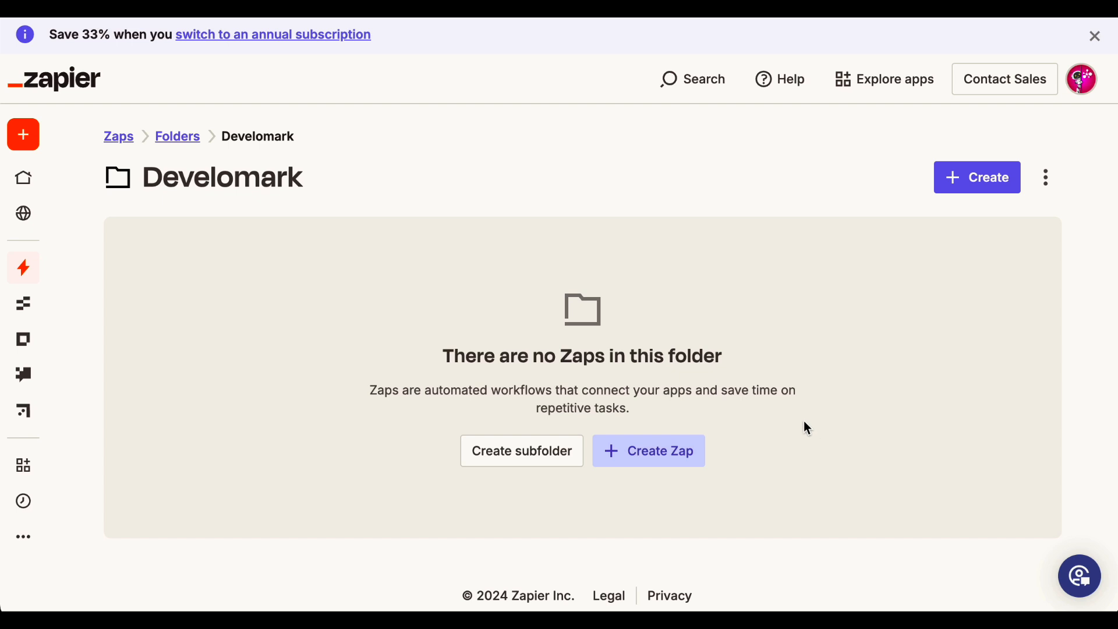
# Step: In Zapier, create a Zap in the Develomark folder with Google Business Profile's New Review event as the trigger
pyautogui.click(667, 464)
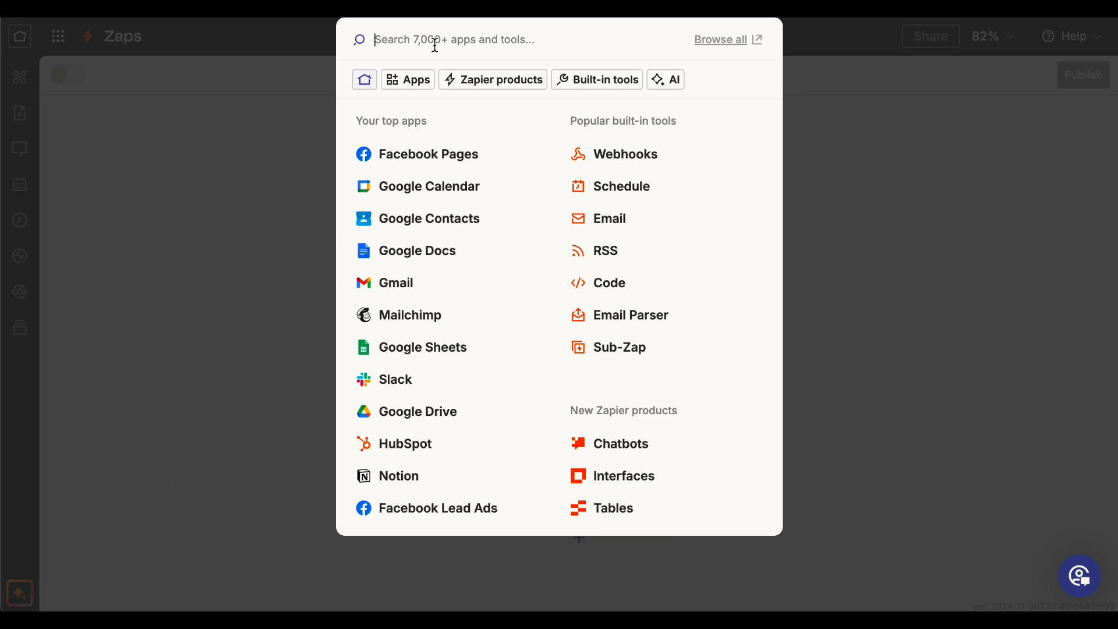
pyautogui.write('g')
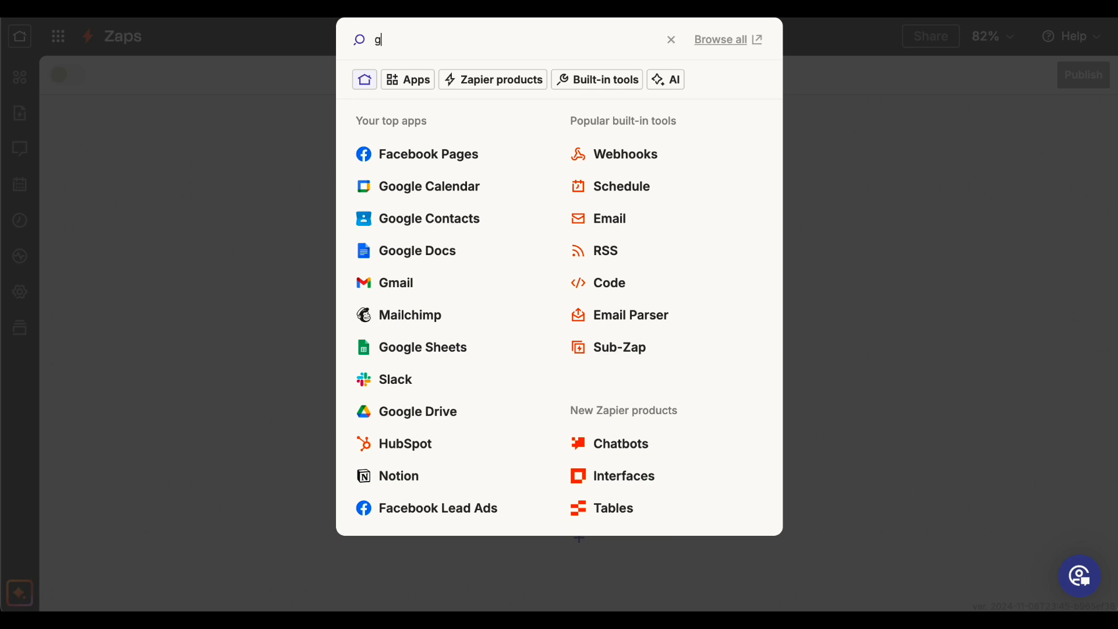
pyautogui.write('oogle busines')
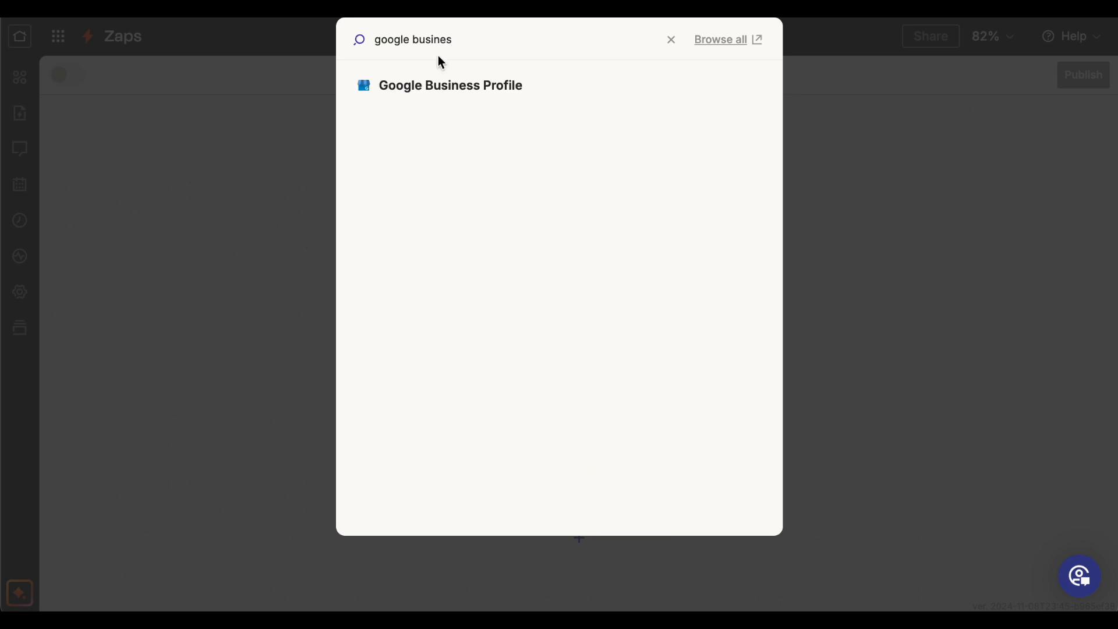
pyautogui.click(437, 85)
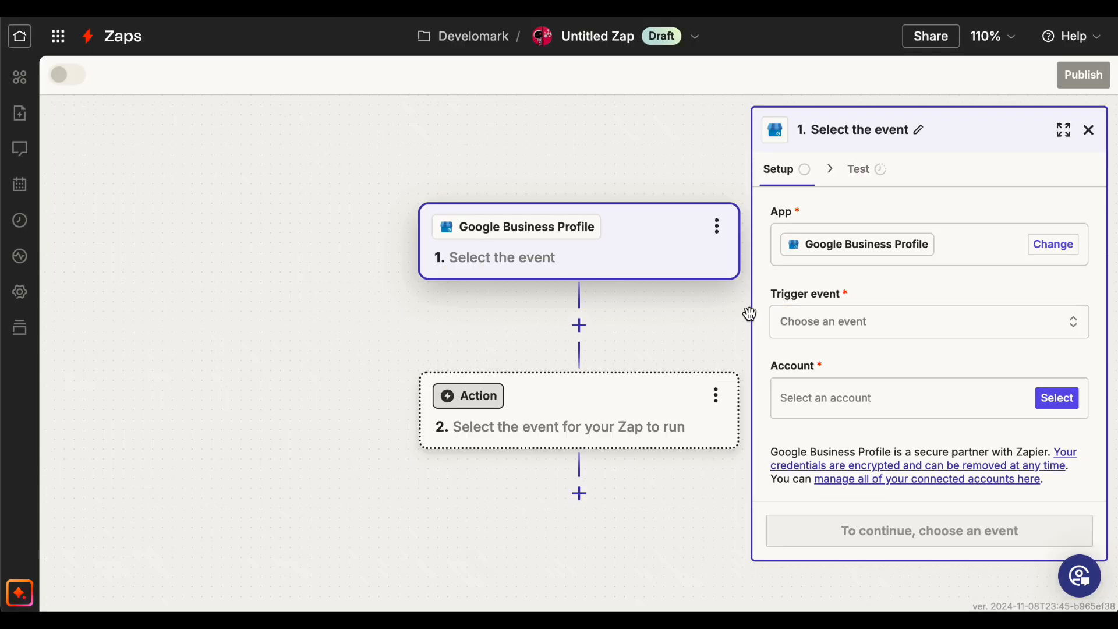
pyautogui.click(893, 330)
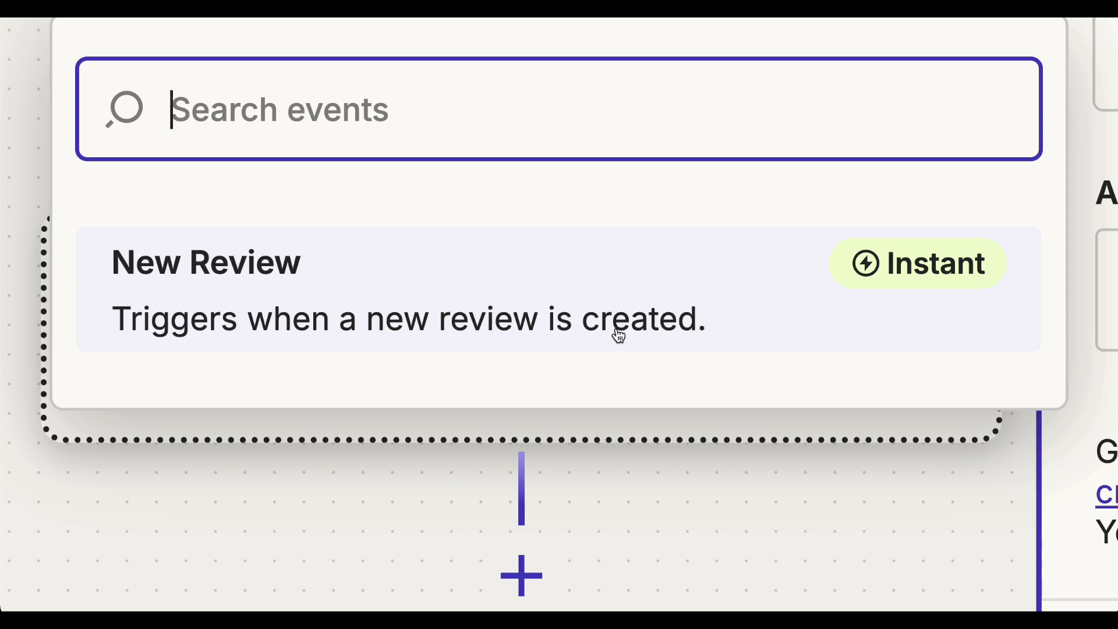
pyautogui.click(619, 336)
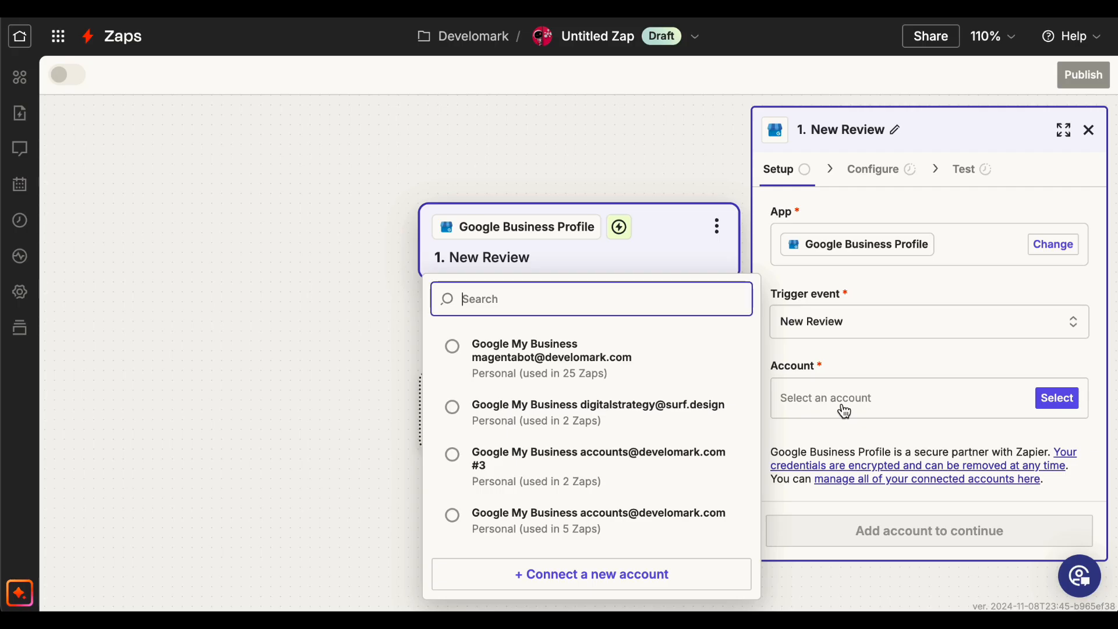
# Step: Connect the third listed Google My Business account to the trigger, with Develomark Agency as the account and Develomark as the location
pyautogui.click(667, 469)
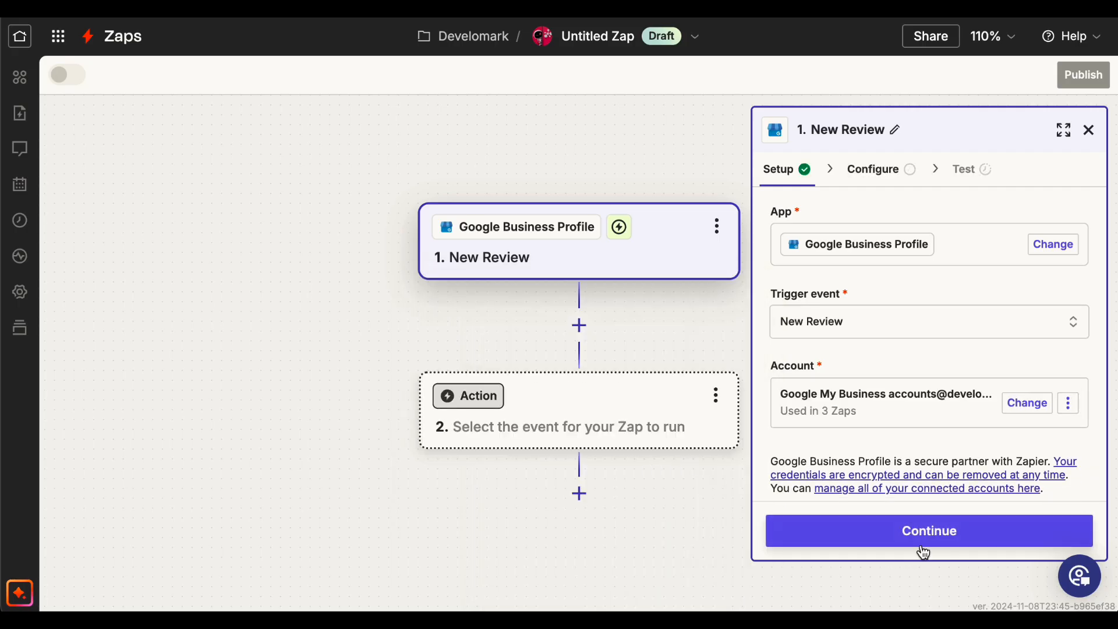
pyautogui.click(924, 547)
pyautogui.click(818, 250)
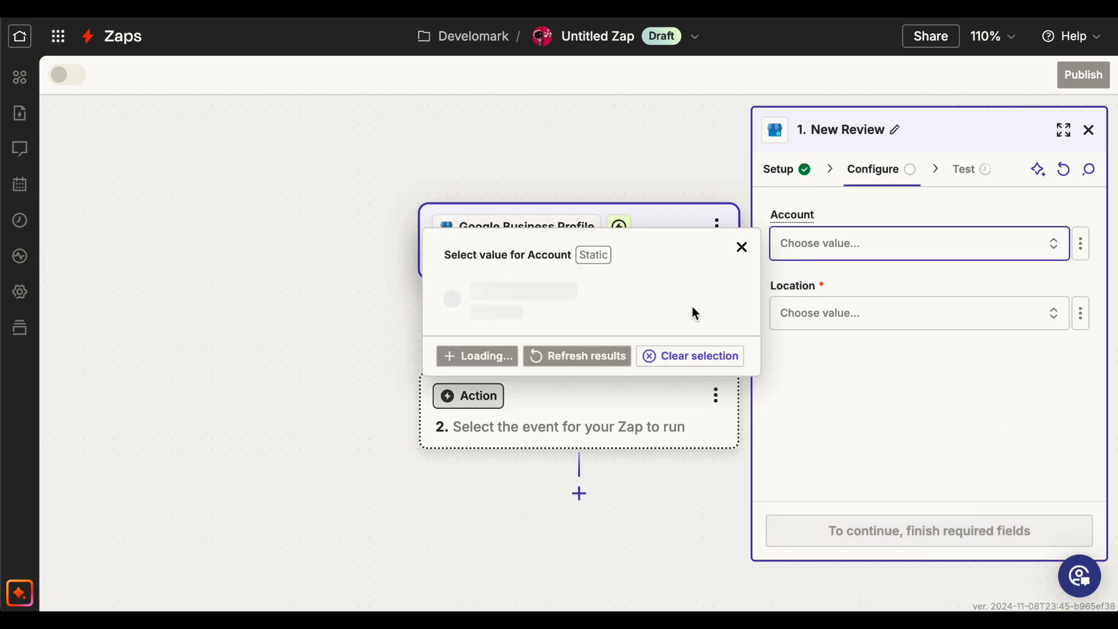
pyautogui.click(536, 307)
pyautogui.click(888, 317)
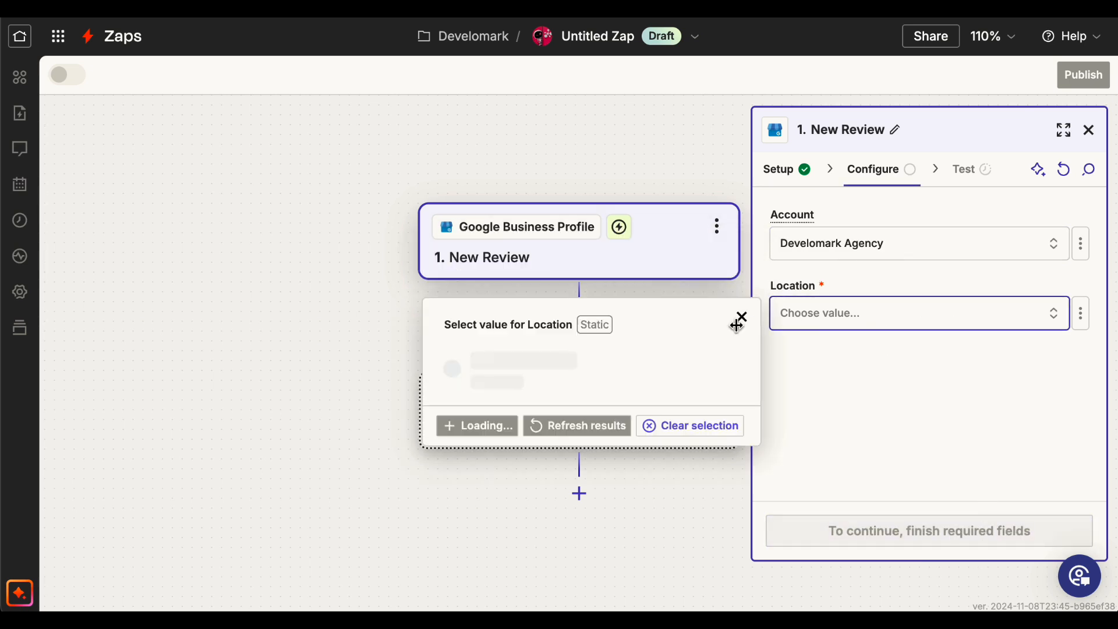
pyautogui.write('develomar')
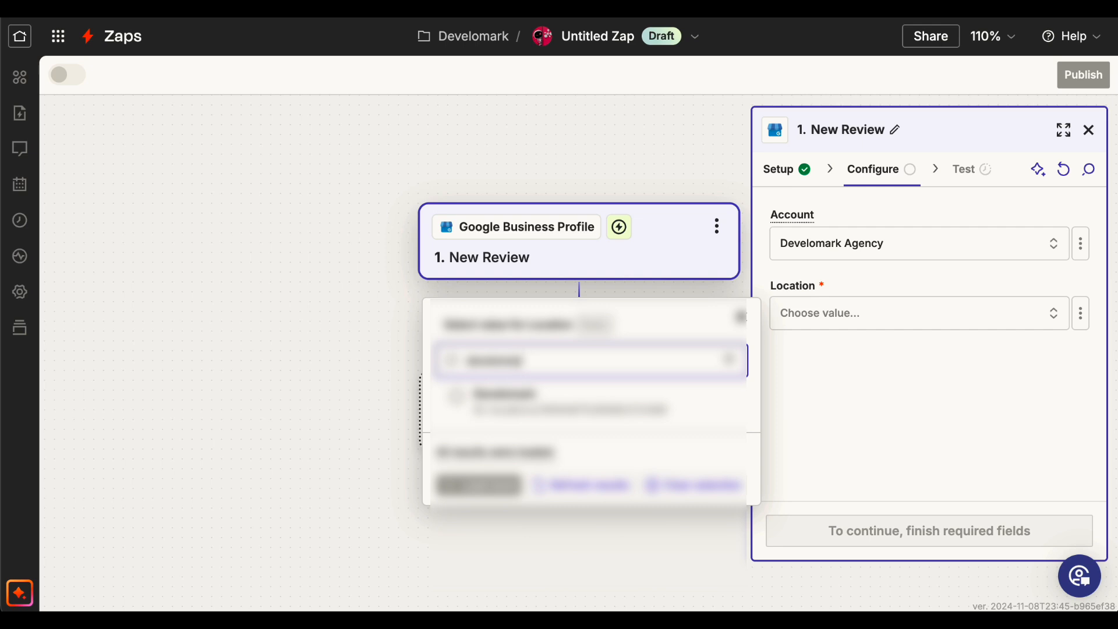
pyautogui.write('k')
pyautogui.click(515, 396)
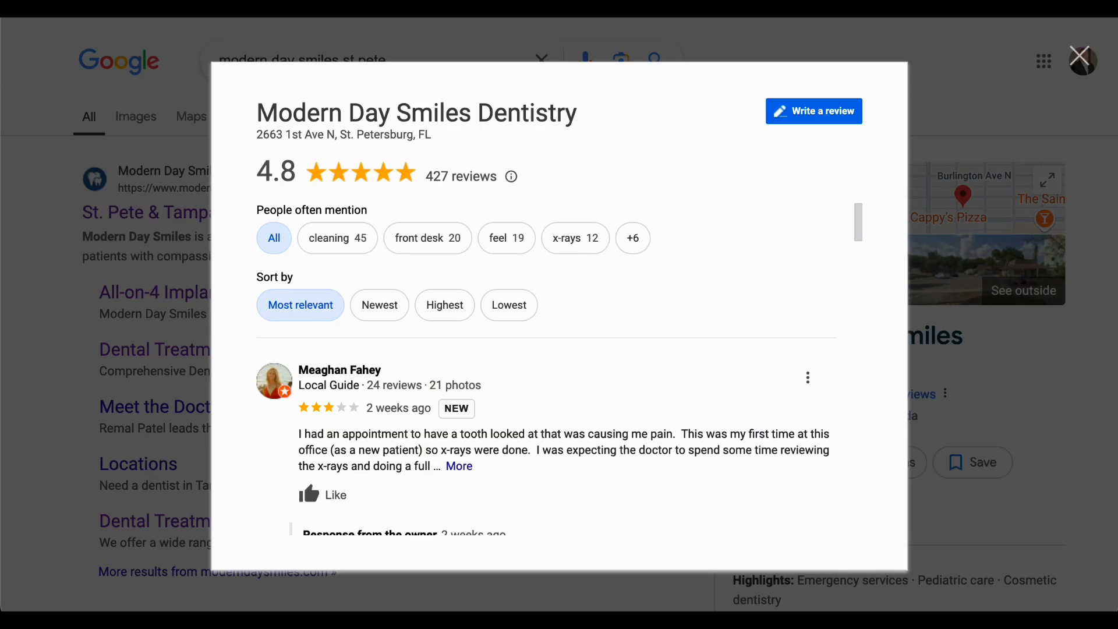
# Step: On Google, read through the Modern Day Smiles Dentistry reviews and the owner's responses to them
pyautogui.scroll(-4, 515, 309)
pyautogui.scroll(-2, 495, 343)
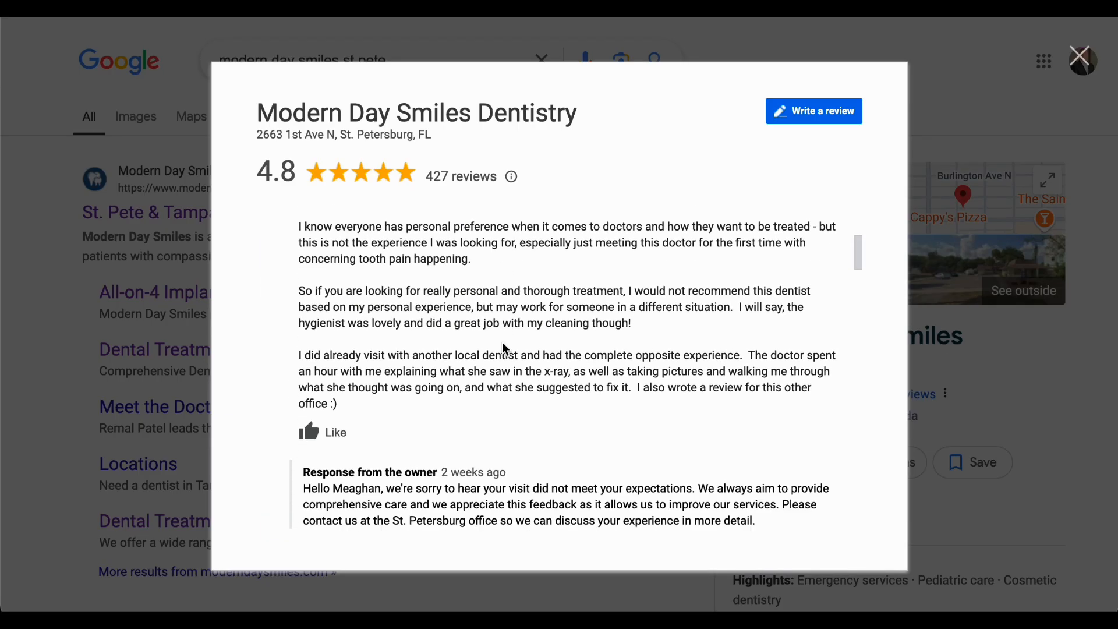
pyautogui.scroll(4, 502, 342)
pyautogui.scroll(-8, 378, 302)
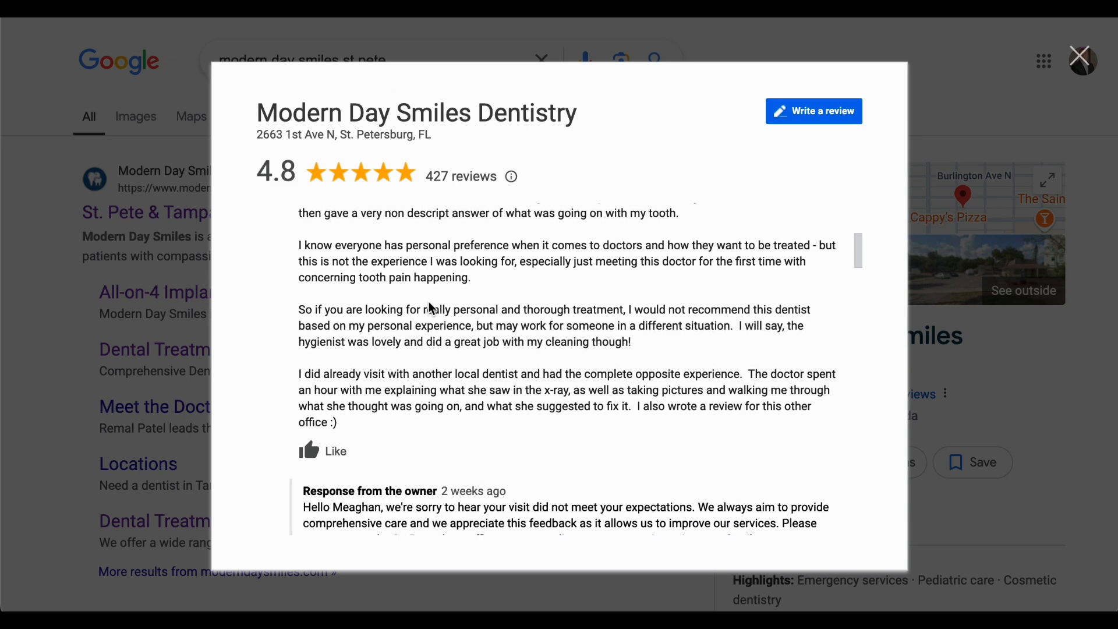
pyautogui.moveTo(300, 255); pyautogui.dragTo(748, 303)
pyautogui.scroll(-4, 582, 303)
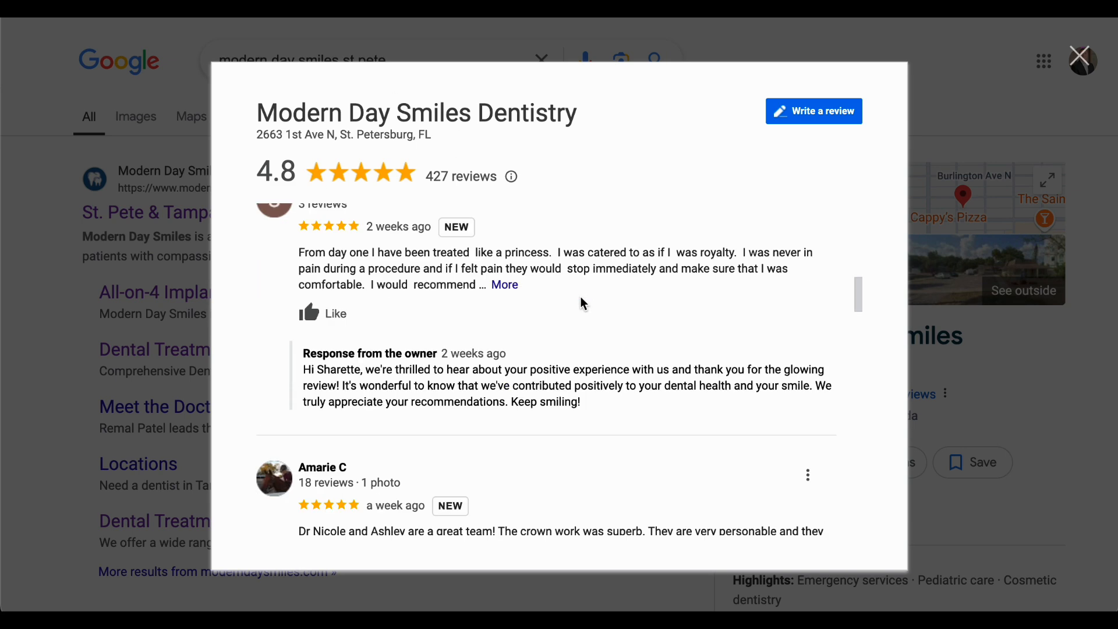
pyautogui.moveTo(309, 305); pyautogui.dragTo(654, 354)
pyautogui.scroll(-4, 654, 354)
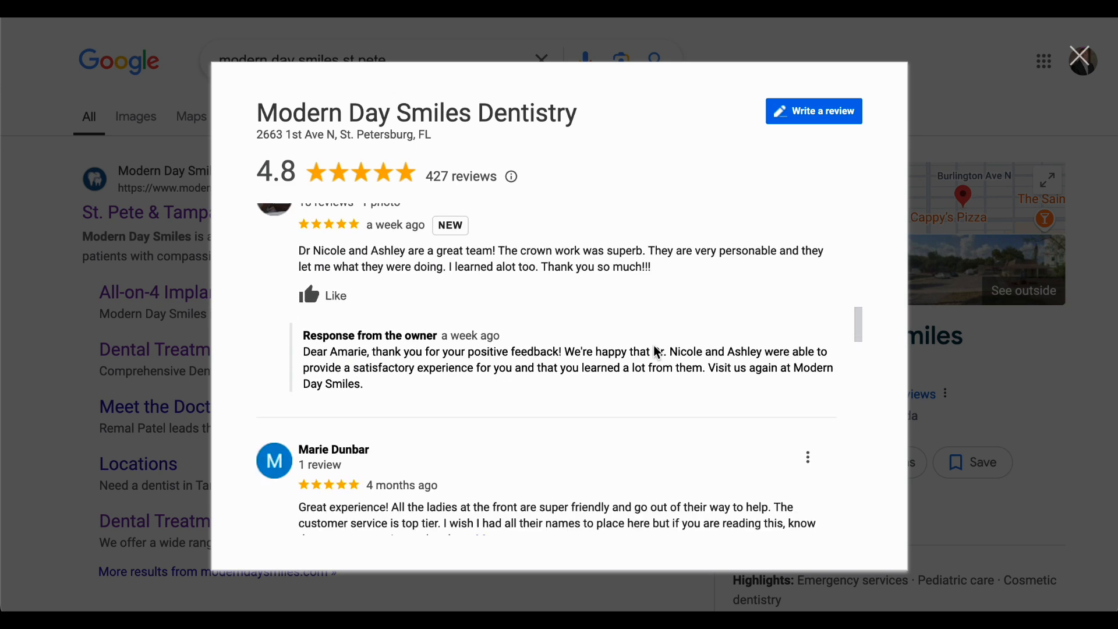
pyautogui.moveTo(291, 251); pyautogui.dragTo(388, 357)
pyautogui.moveTo(302, 351); pyautogui.dragTo(501, 390)
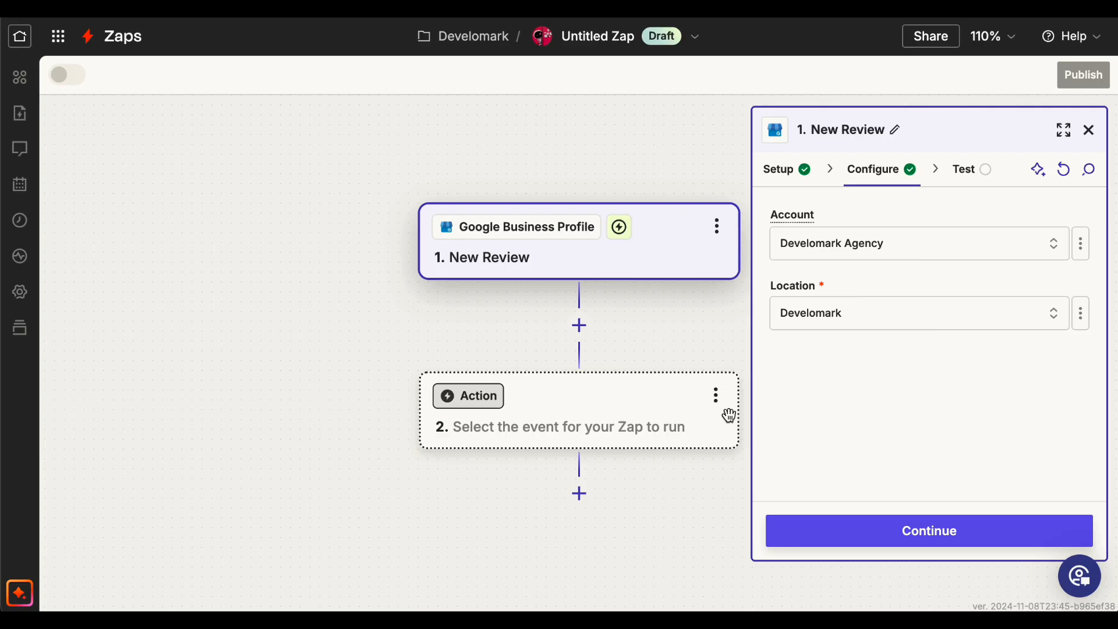
# Step: Back in Zapier, test the New Review trigger, inspect the comment in Review C, and continue with that record
pyautogui.click(866, 529)
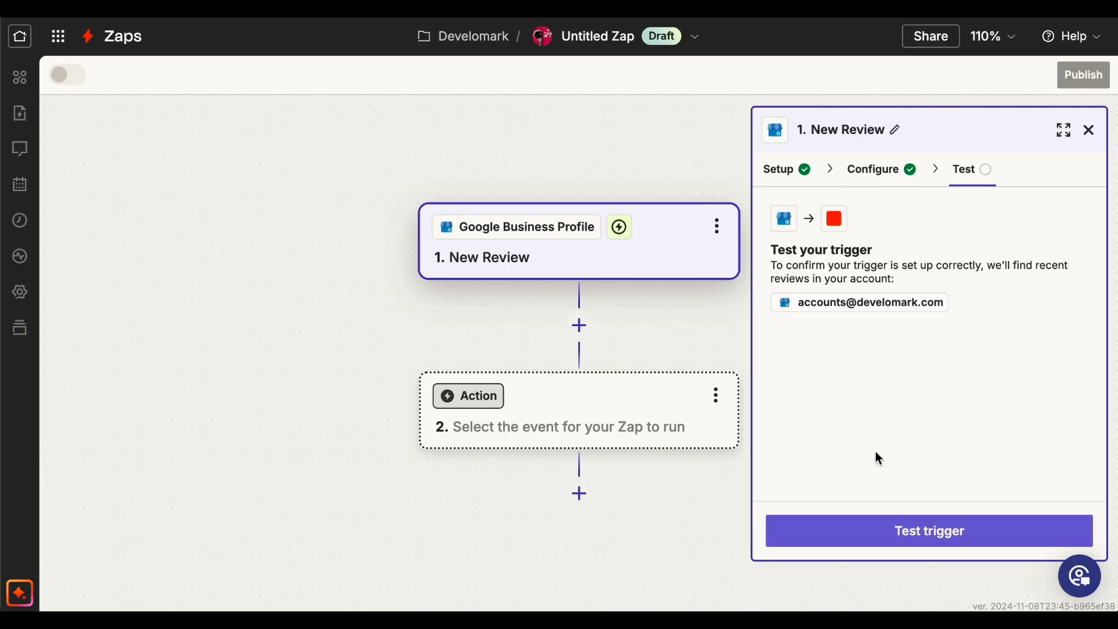
pyautogui.click(917, 539)
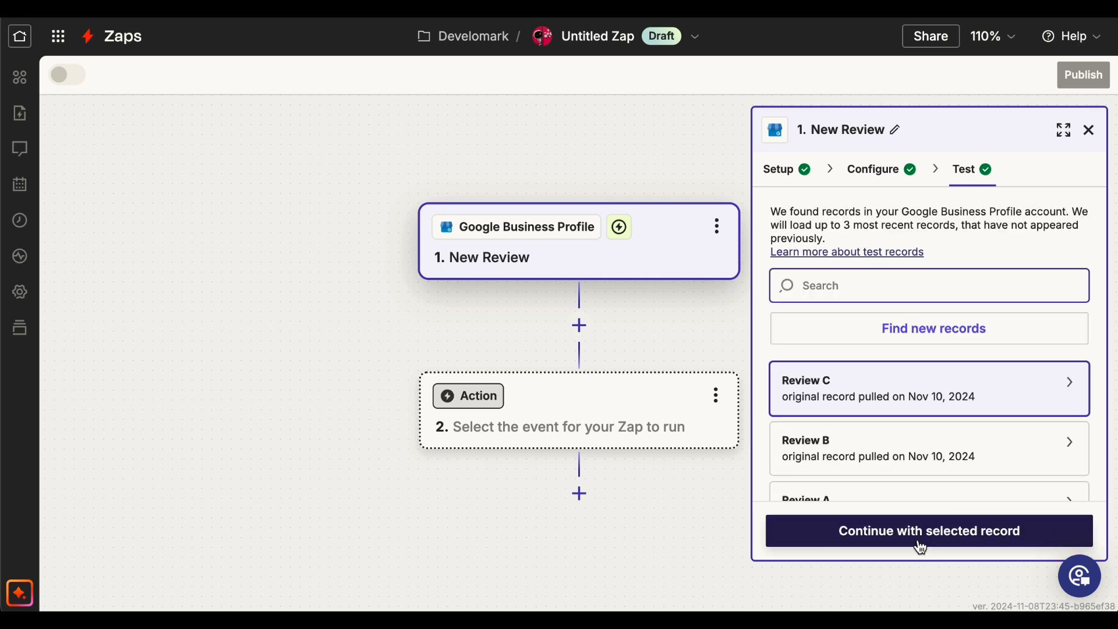
pyautogui.click(890, 397)
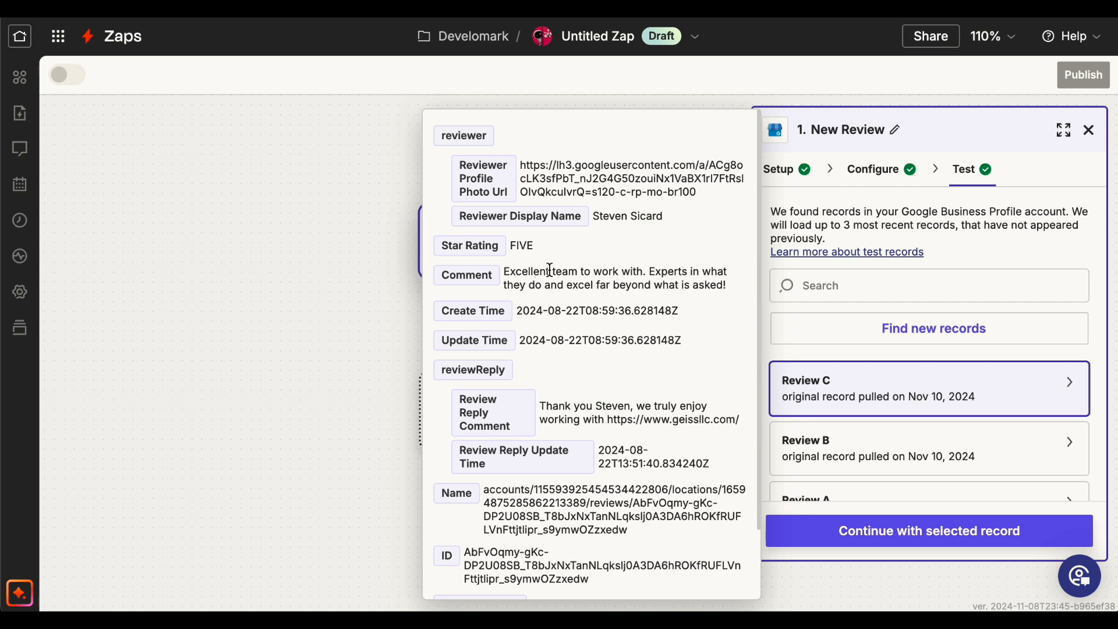
pyautogui.moveTo(503, 272); pyautogui.dragTo(737, 294)
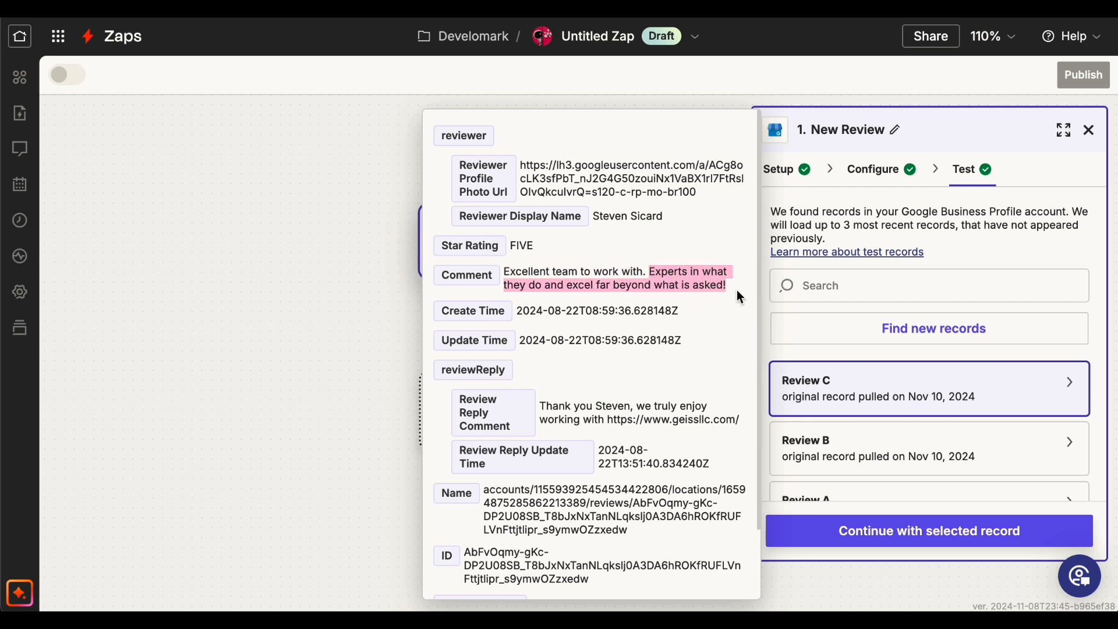
pyautogui.click(738, 292)
pyautogui.click(973, 524)
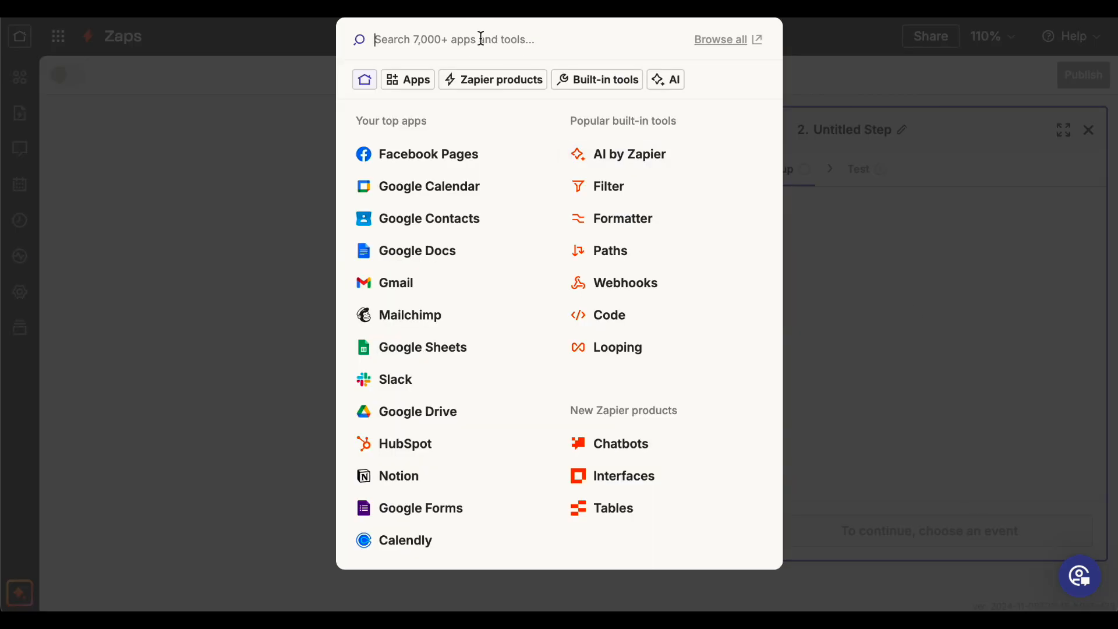
# Step: Set the Zap's second step to ChatGPT with the Conversation With Assistant action event
pyautogui.write('chat')
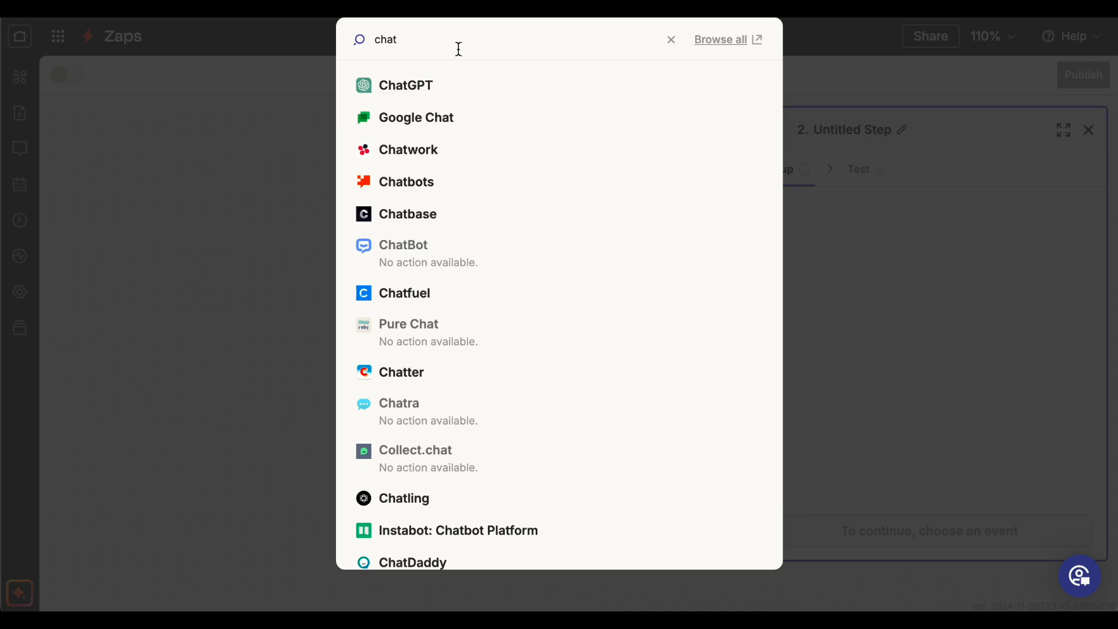
pyautogui.click(432, 84)
pyautogui.click(846, 330)
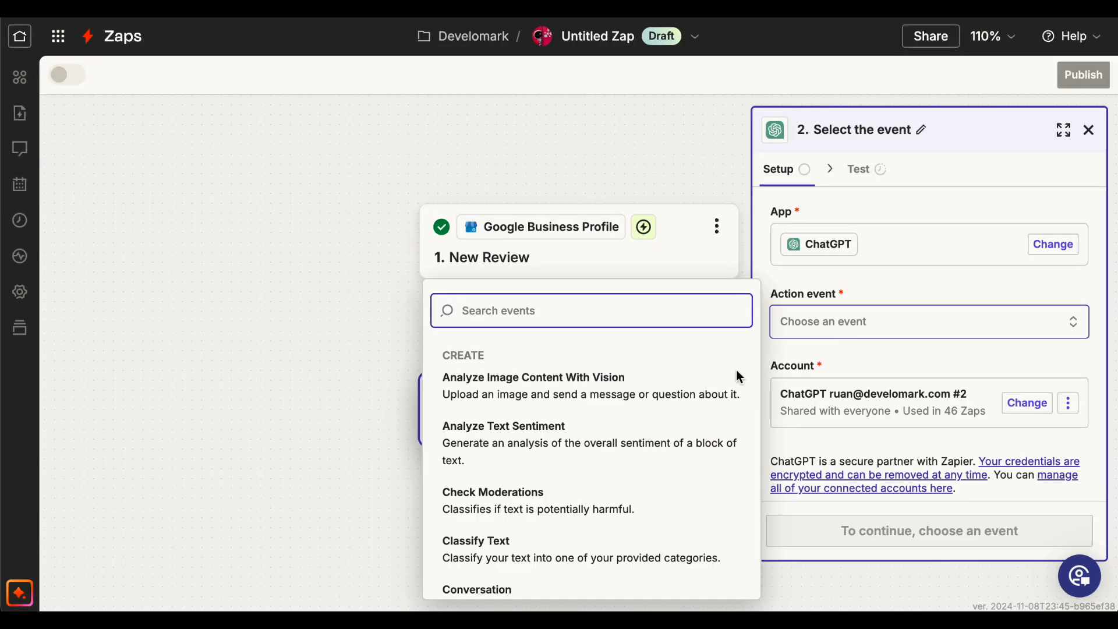
pyautogui.scroll(-5, 607, 431)
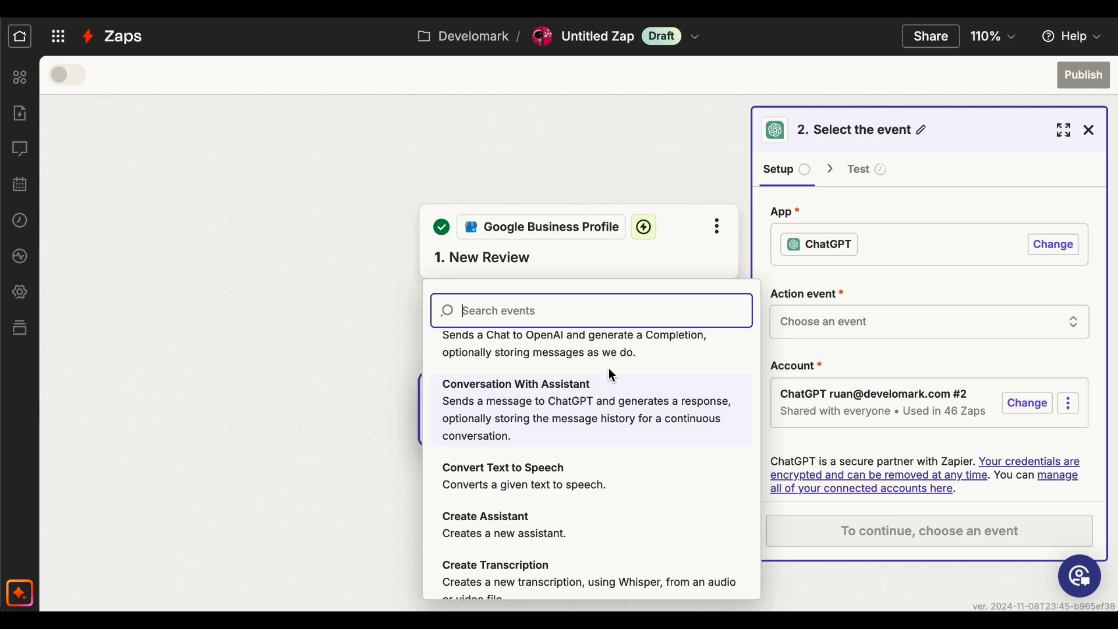
pyautogui.click(629, 376)
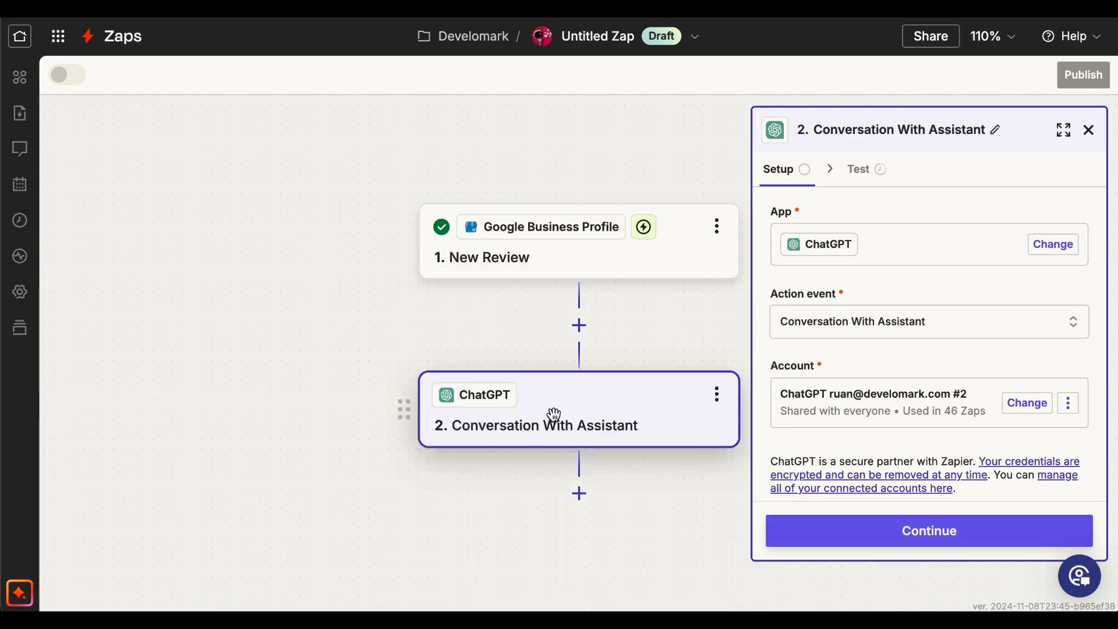
# Step: Continue to the ChatGPT step's configuration and choose Develomark as the assistant
pyautogui.click(928, 530)
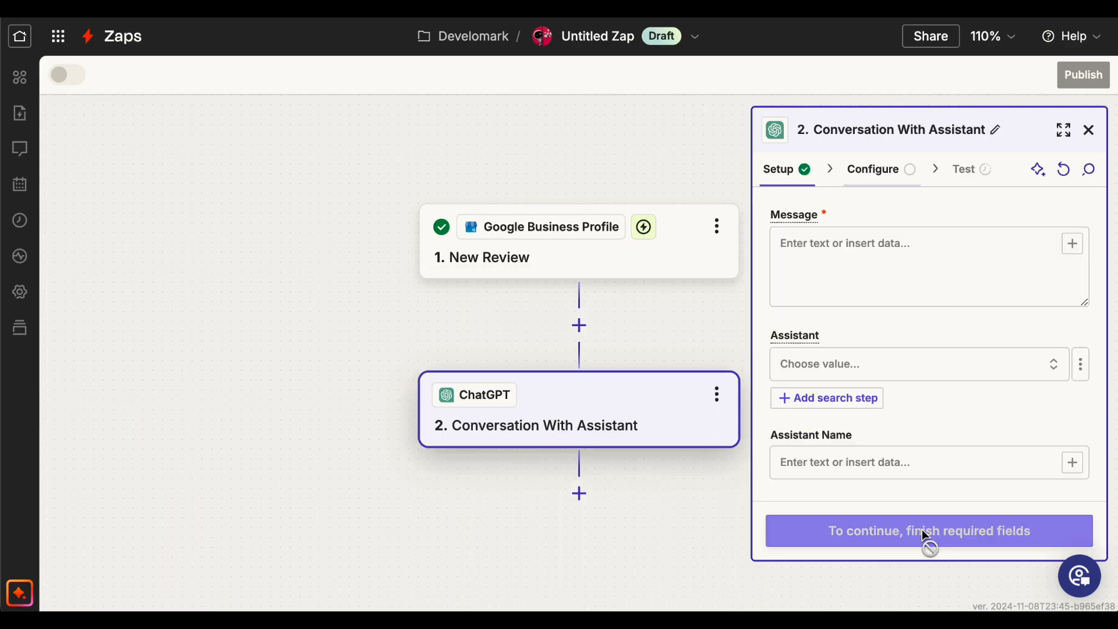
pyautogui.click(957, 369)
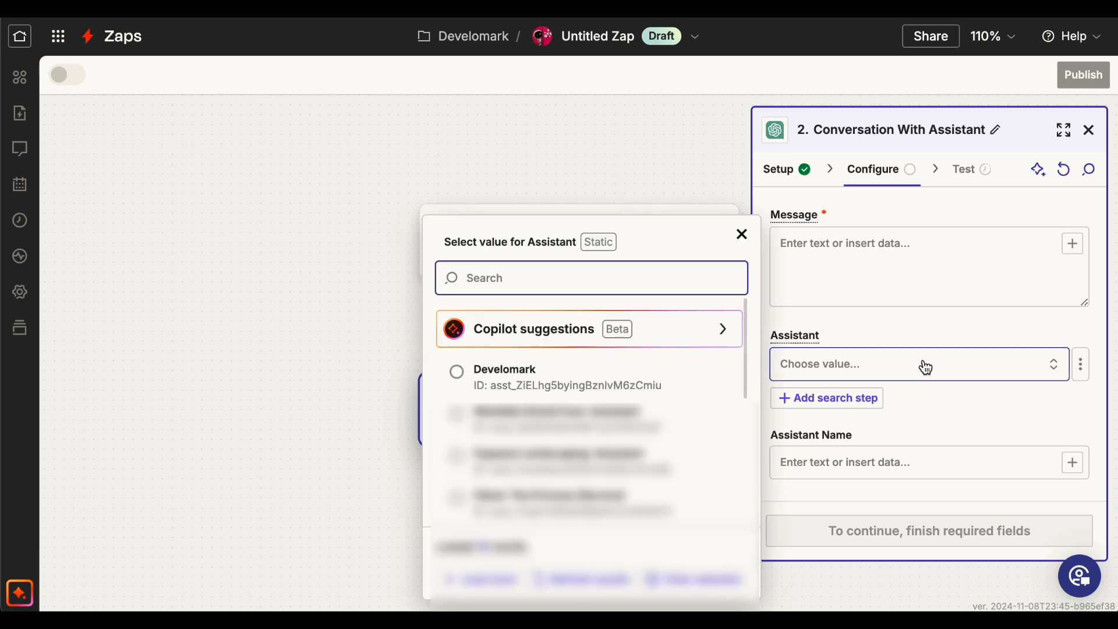
pyautogui.click(673, 379)
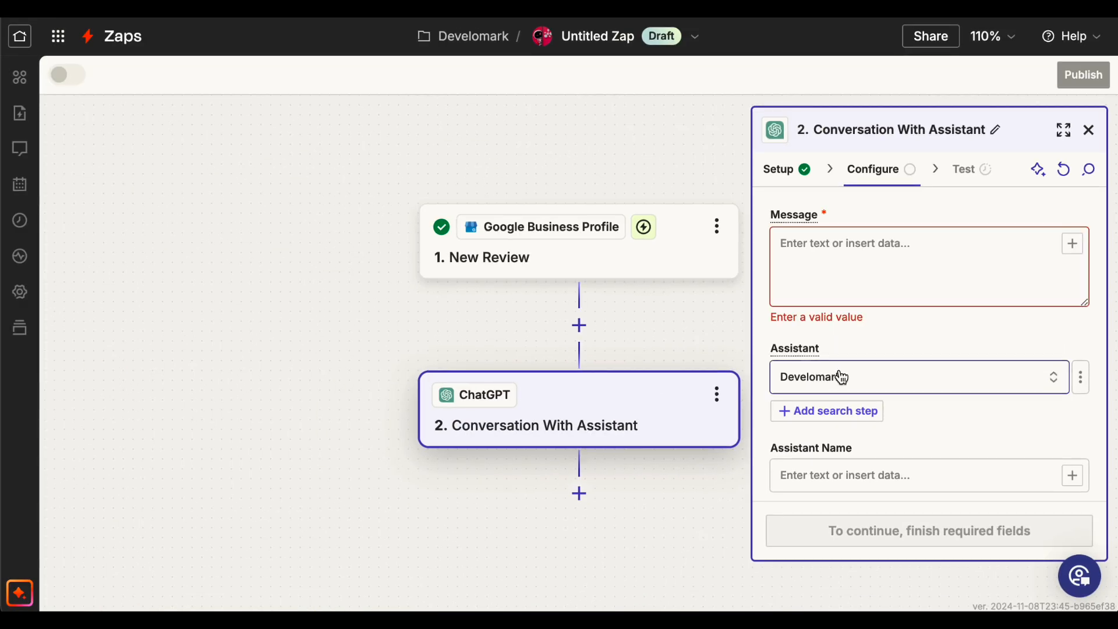
pyautogui.scroll(-2, 843, 379)
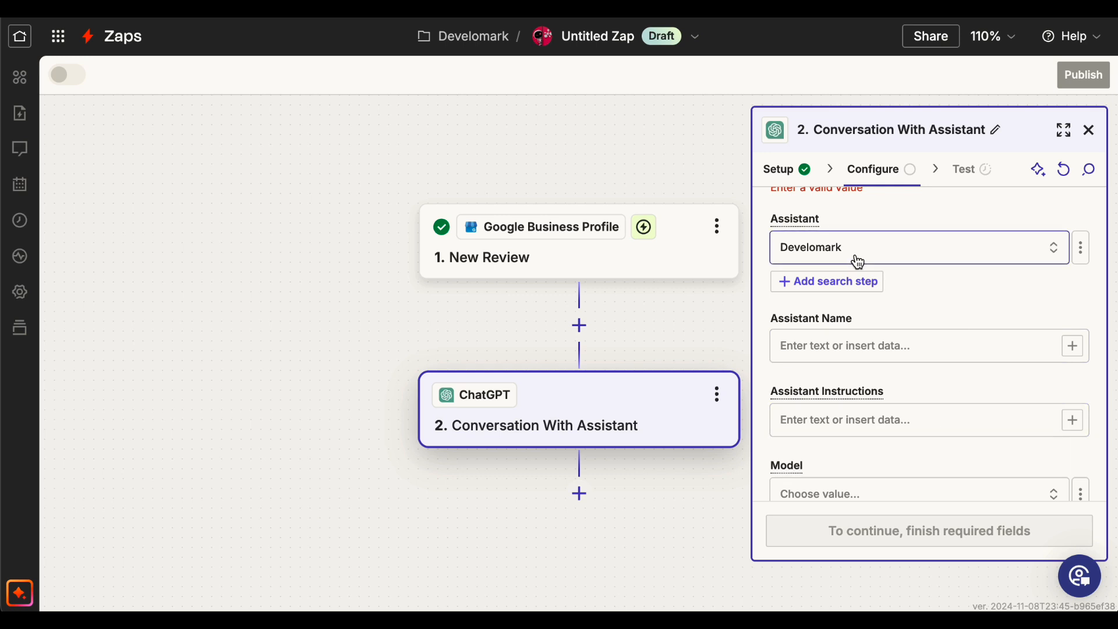
pyautogui.scroll(2, 874, 264)
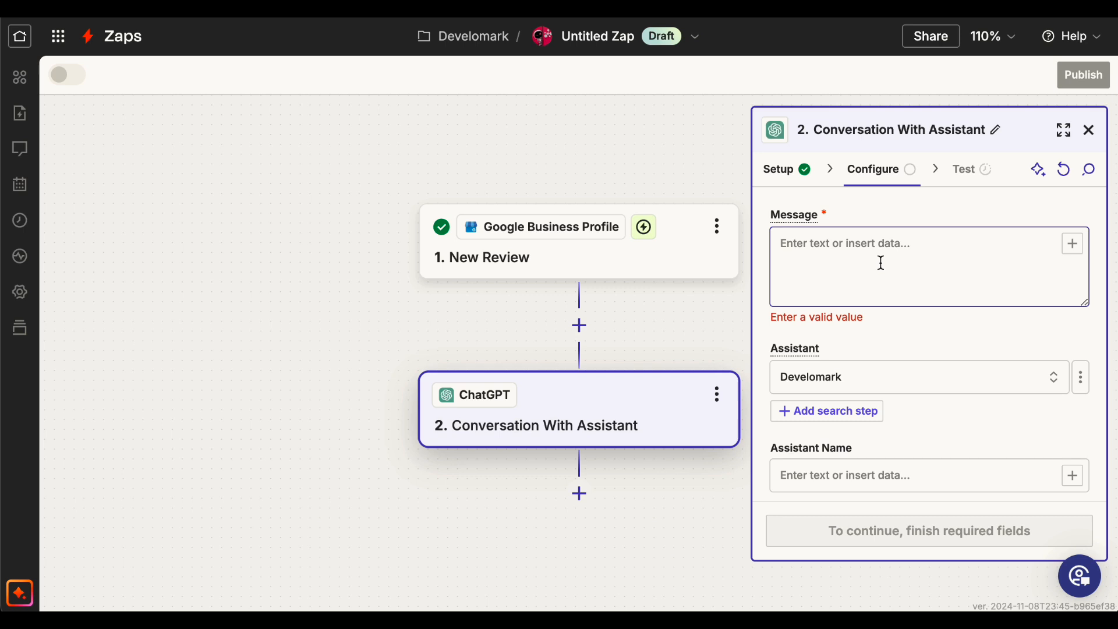
# Step: Insert the Comment field from the New Review trigger into the assistant's message
pyautogui.click(881, 263)
pyautogui.write('/')
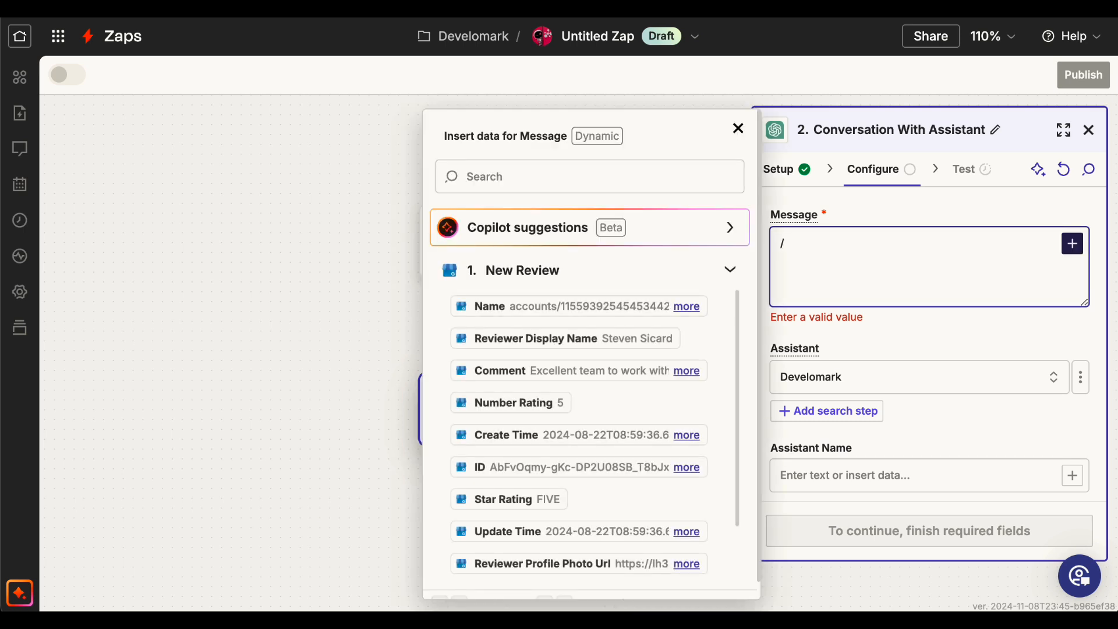
pyautogui.click(581, 375)
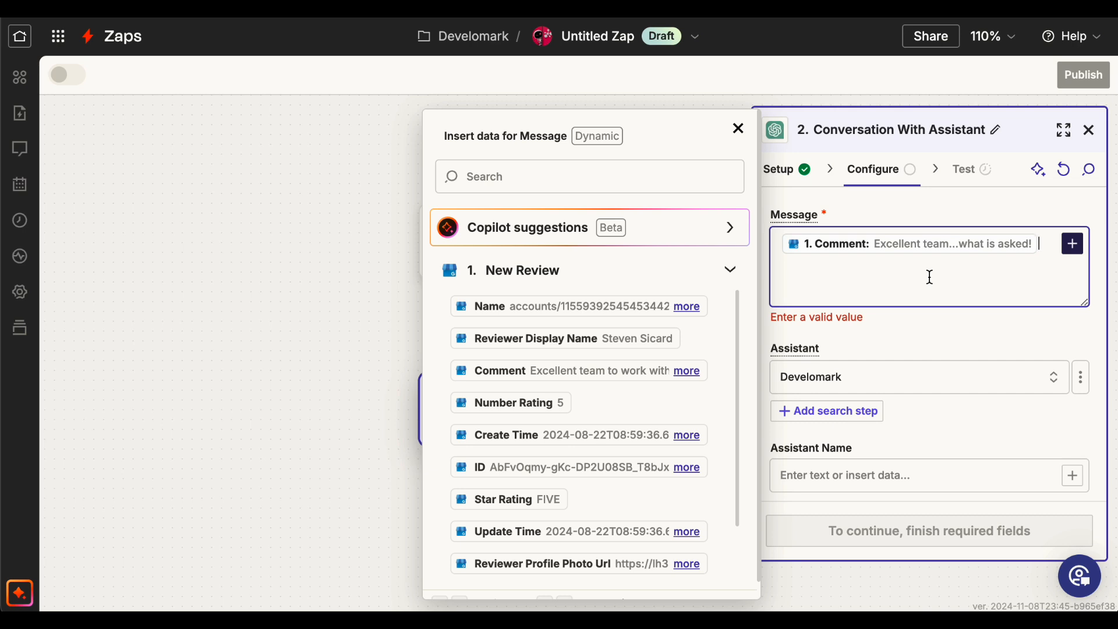
# Step: Below the comment, add Context about developer getting positive or negative online reviews, and a Role of responding in a timely manner with empathy and enthusiasm
pyautogui.click(780, 287)
pyautogui.write('C')
pyautogui.write('Role:')
pyautogui.press('Return')
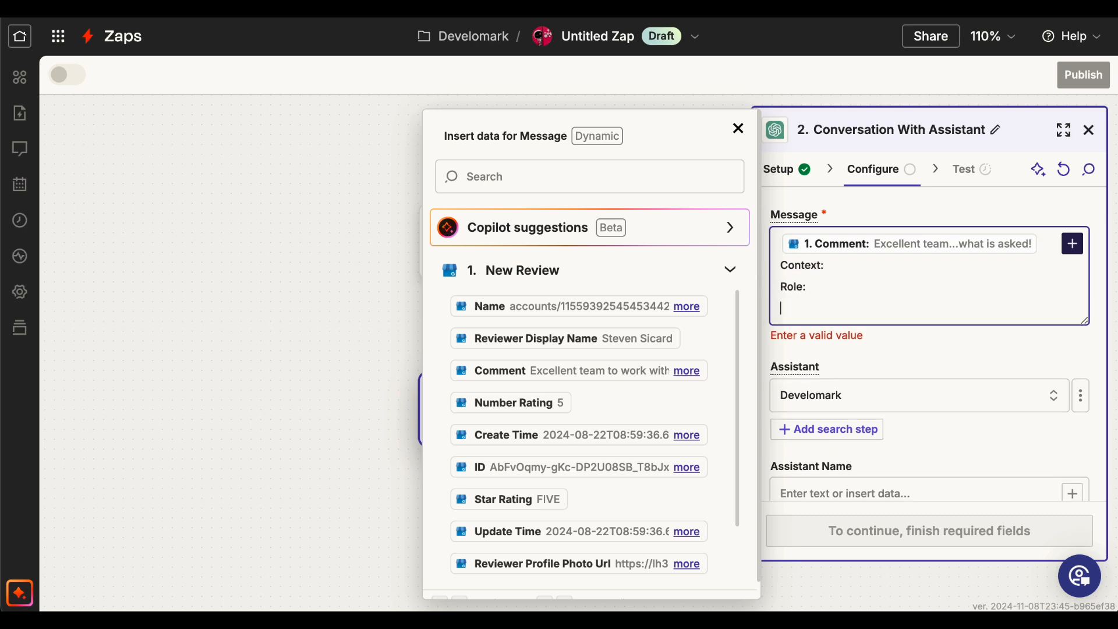
pyautogui.click(923, 271)
pyautogui.press('F5')
pyautogui.write('developer gets online reviews from people that it works with and has provided services to the online reviews can be positive or negative')
pyautogui.click(808, 327)
pyautogui.write('your role is to respond to the reviews in a timely manner by keeping empathy and enthusiasm depending on if the review was negative or positive')
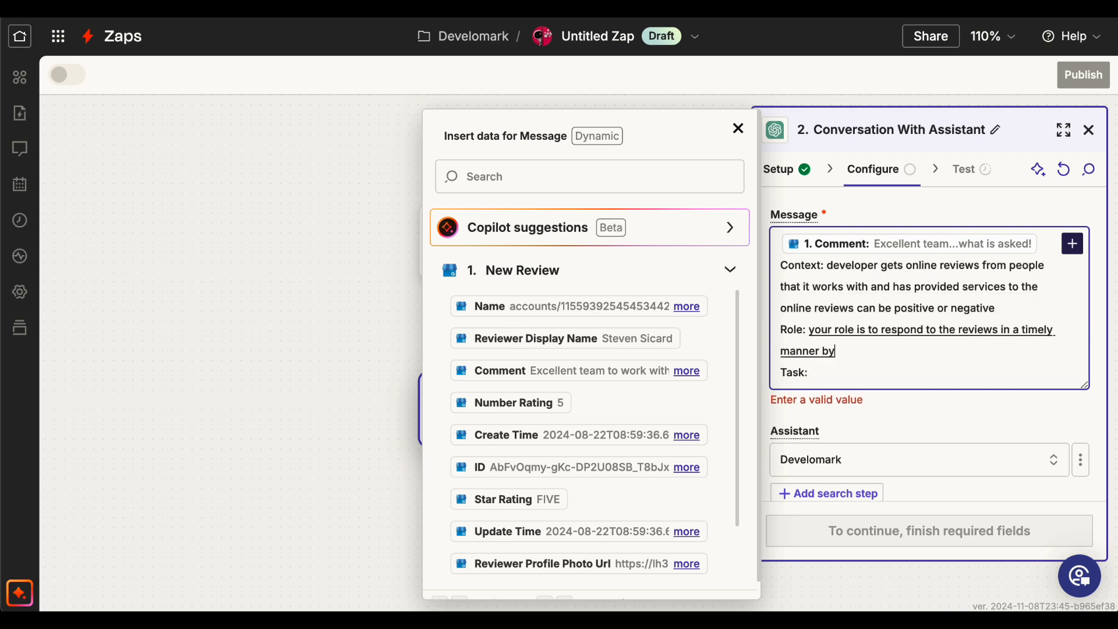
# Step: Add a Task using the Star Rating field (3-5 good, below a 3 not good) to write a personalized reply, or just reply without a comment
pyautogui.click(810, 337)
pyautogui.write('based on the average star rating')
pyautogui.click(509, 499)
pyautogui.scroll(-2, 509, 499)
pyautogui.write('(if 3-5 good, below a 3 not good) write a reply to the review that is personalized based on the persons comment. If there is no comment, feel free to just reply. Thank you.')
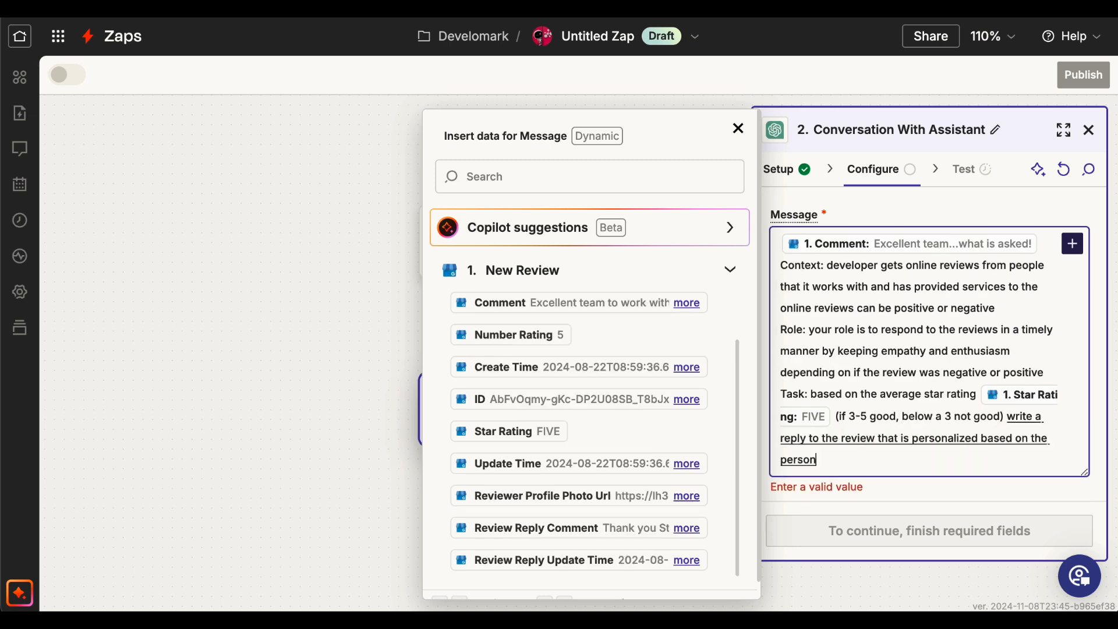
pyautogui.click(892, 270)
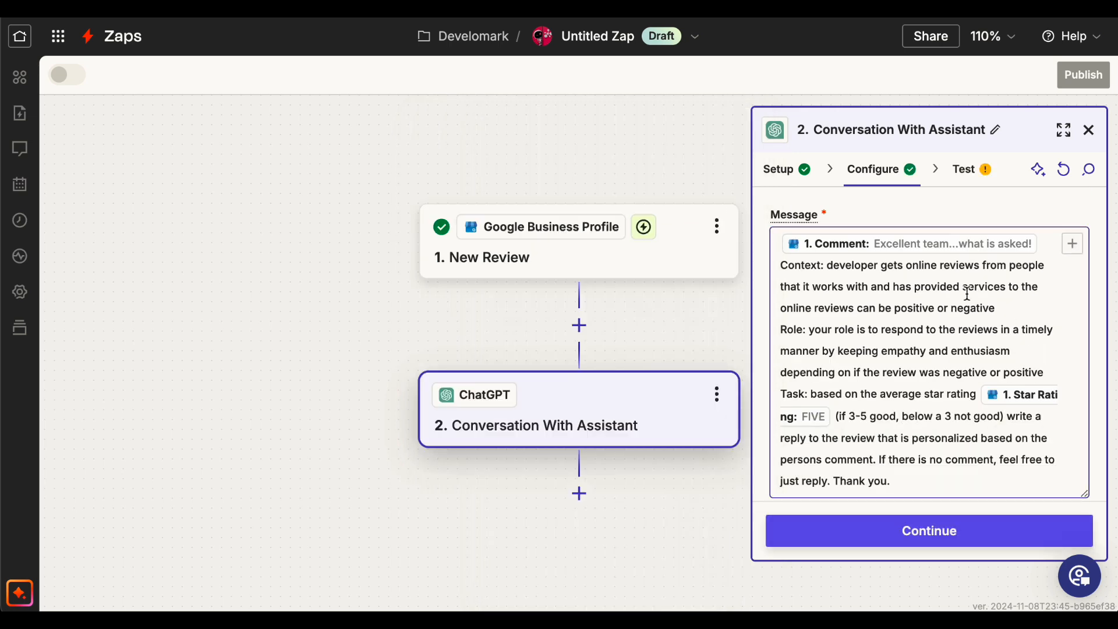
# Step: In the message, replace "developer" with "develomark" and put blank lines between the Context, Role and Task sections
pyautogui.doubleClick(831, 267)
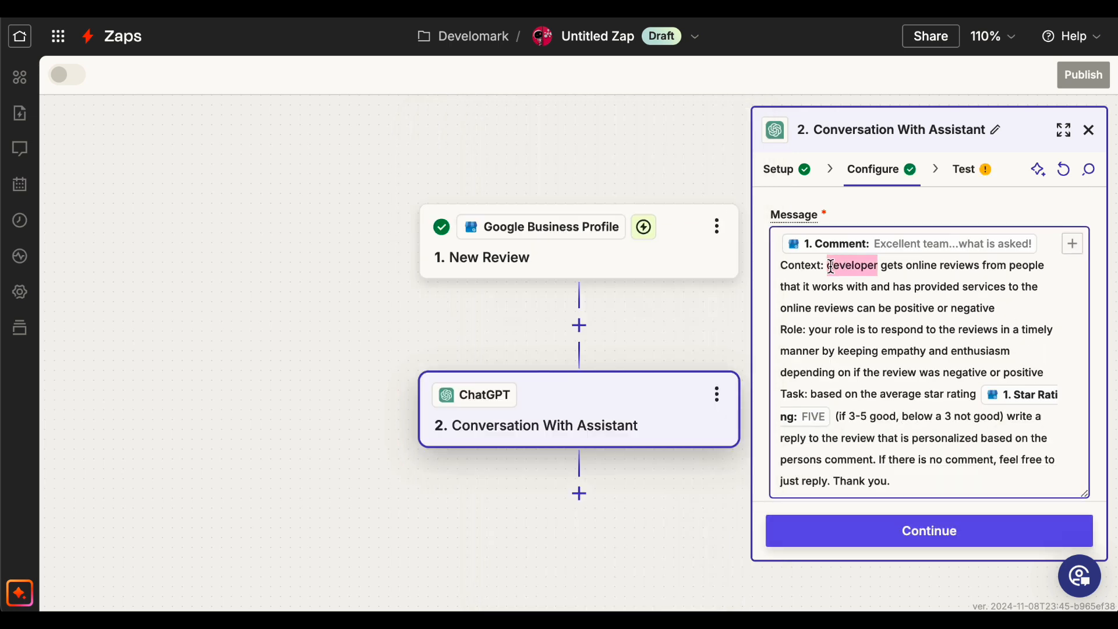
pyautogui.write('develomark')
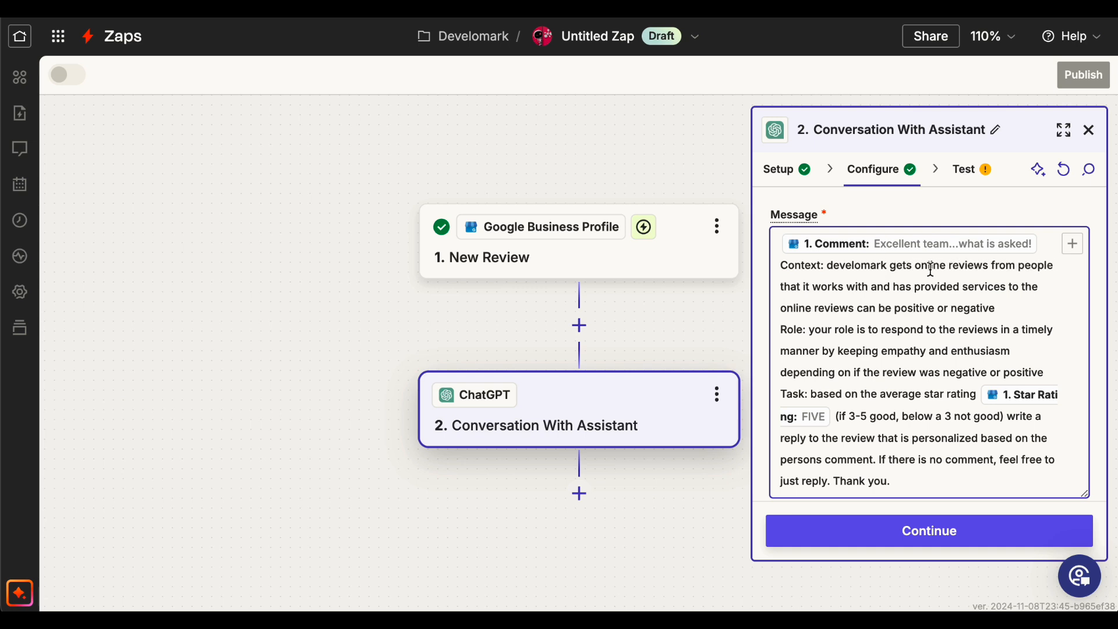
pyautogui.click(1008, 308)
pyautogui.press('Return')
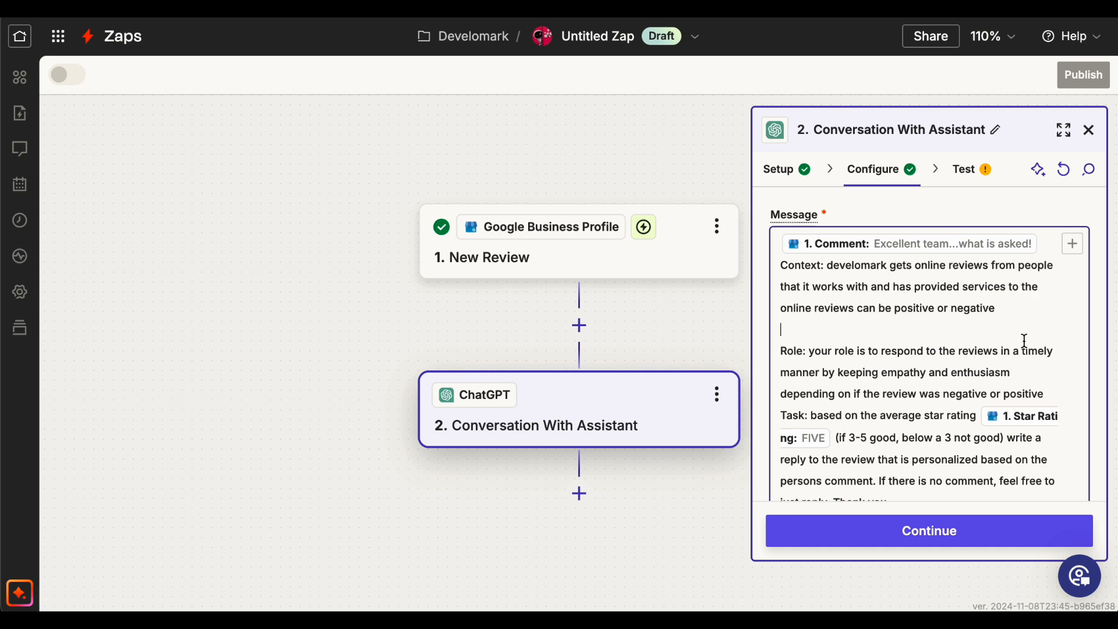
pyautogui.click(1048, 394)
pyautogui.press('Return')
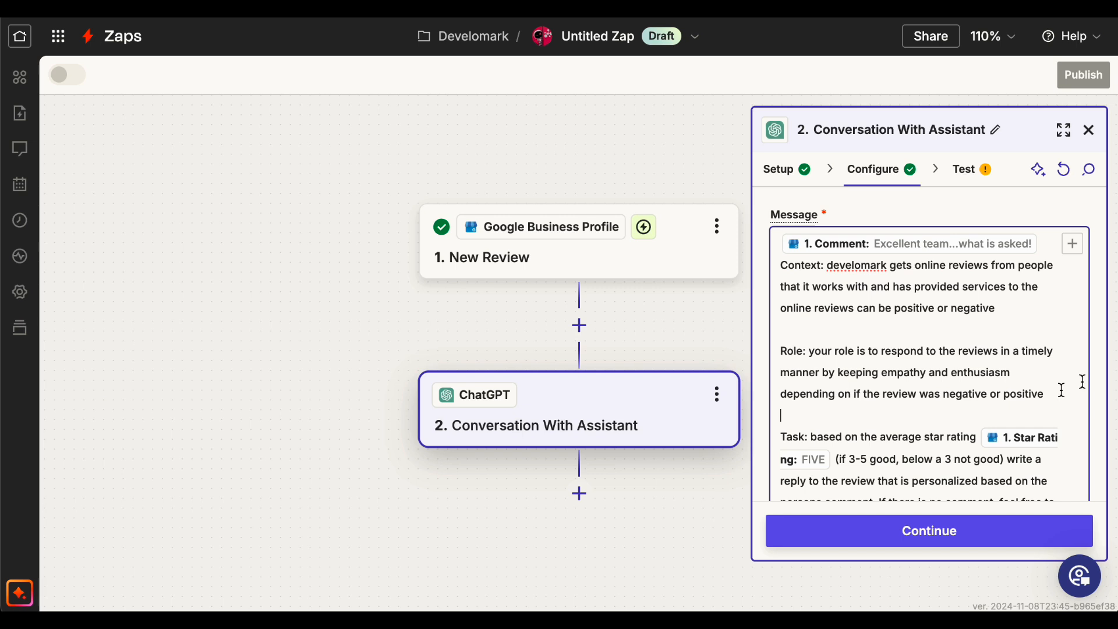
# Step: Review the message's Role and Task wording, including the star rating rule and the personalized reply instructions
pyautogui.click(899, 373)
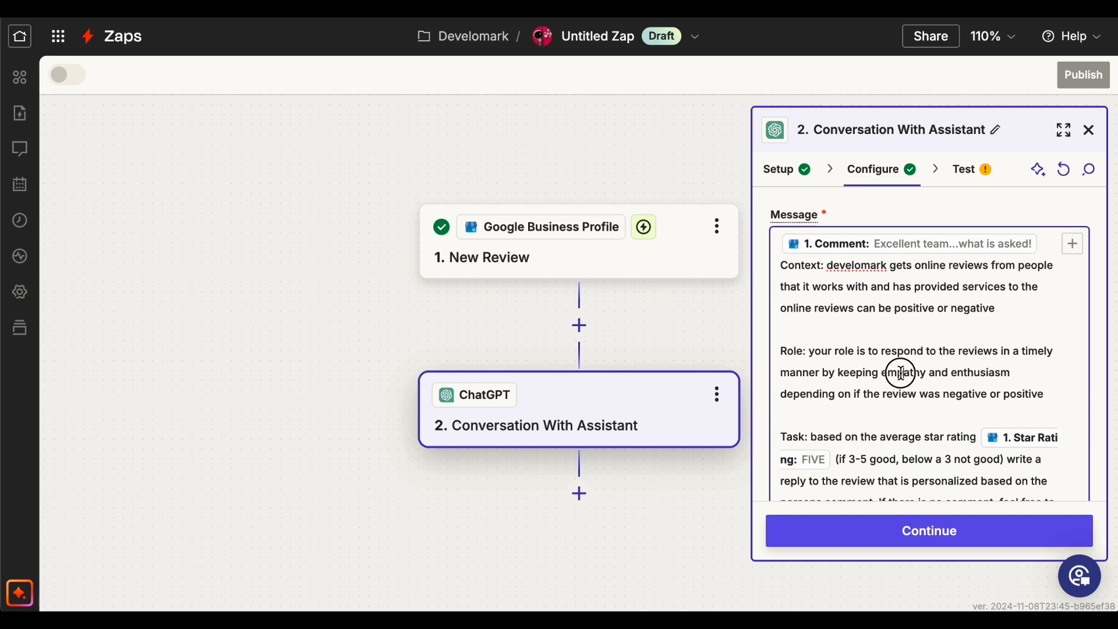
pyautogui.doubleClick(975, 372)
pyautogui.scroll(-1, 961, 381)
pyautogui.doubleClick(984, 382)
pyautogui.click(1000, 387)
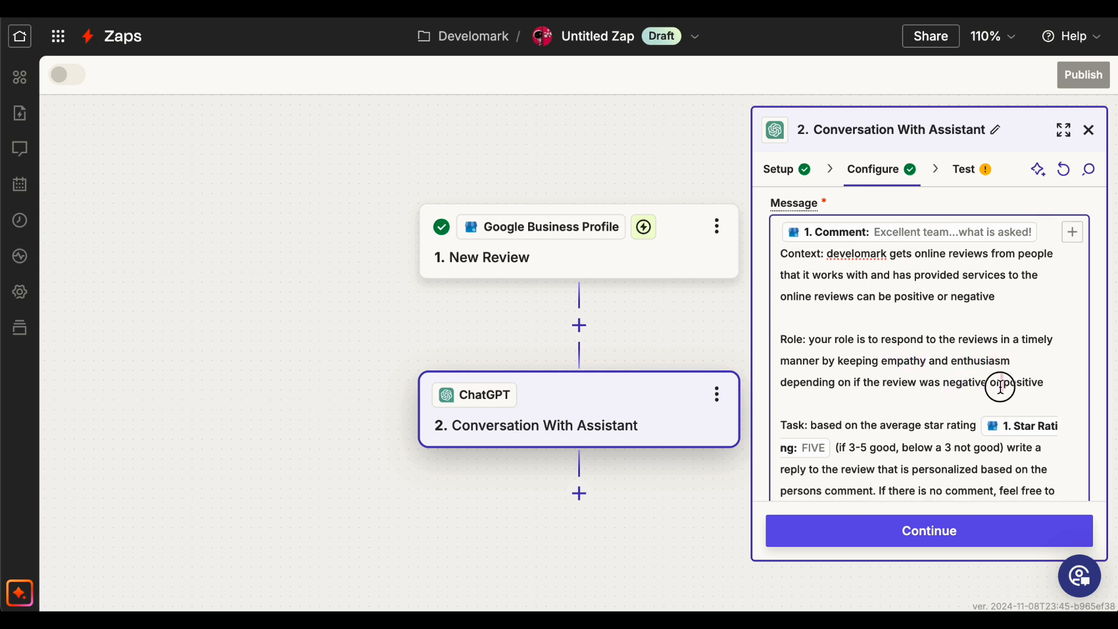
pyautogui.tripleClick(999, 387)
pyautogui.scroll(-2, 990, 384)
pyautogui.click(895, 369)
pyautogui.click(944, 307)
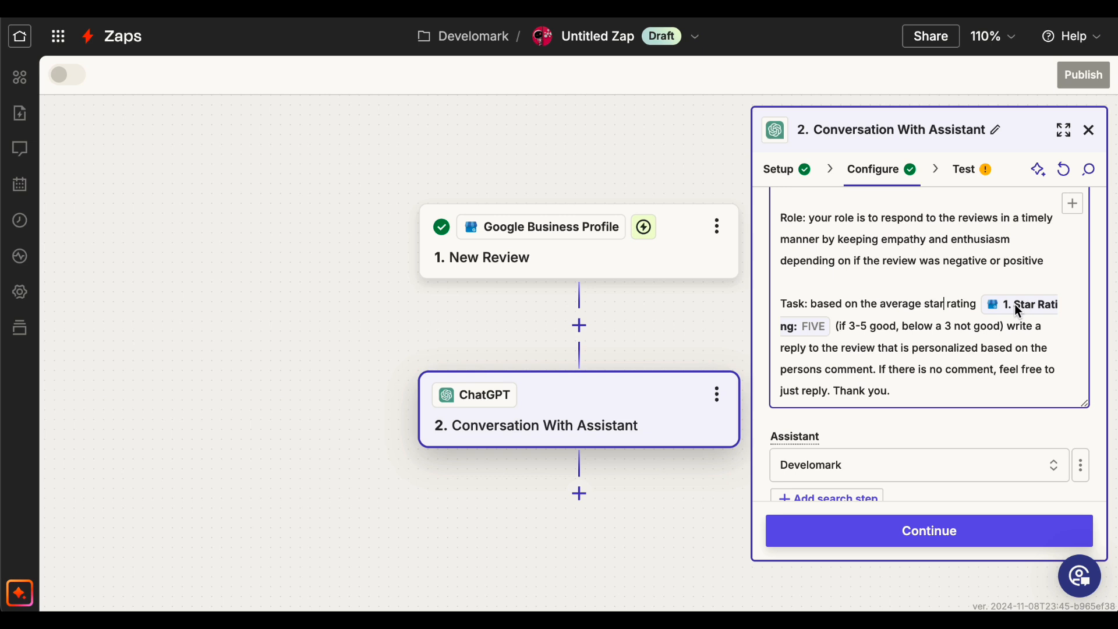
pyautogui.moveTo(848, 329); pyautogui.dragTo(988, 329)
pyautogui.click(908, 329)
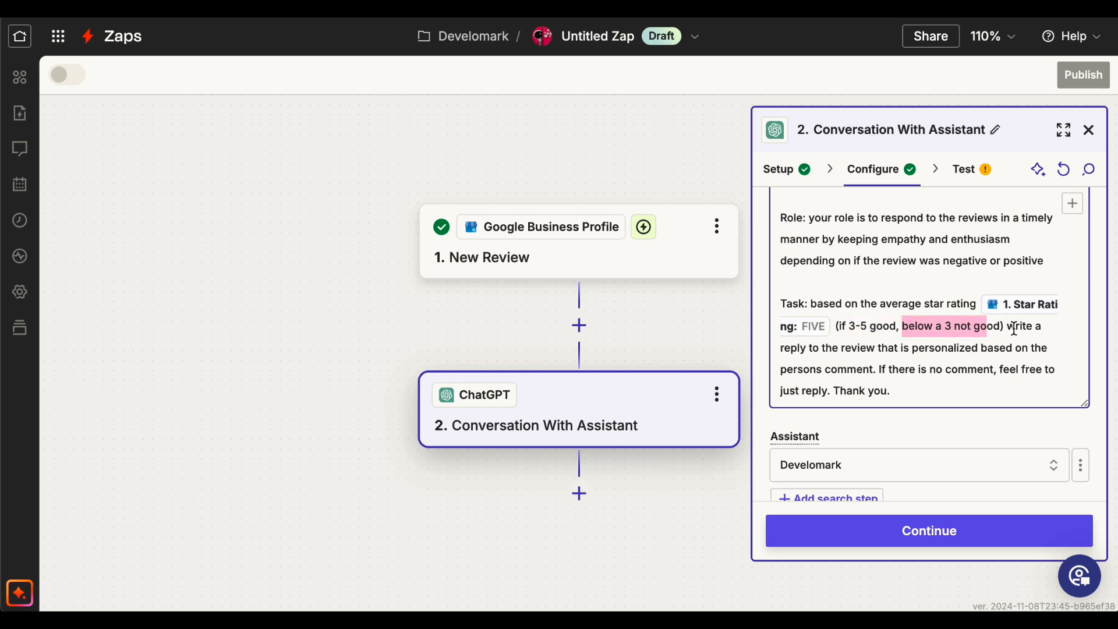
pyautogui.doubleClick(951, 349)
pyautogui.moveTo(880, 370); pyautogui.dragTo(1039, 399)
pyautogui.click(1039, 398)
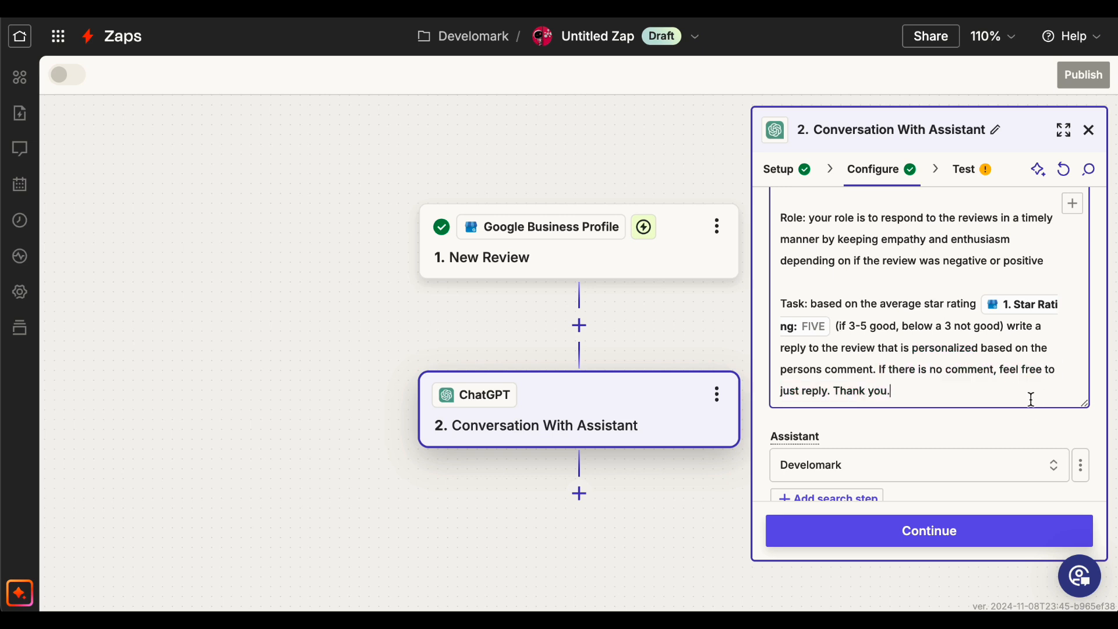
pyautogui.scroll(1, 1011, 417)
pyautogui.scroll(1, 1012, 398)
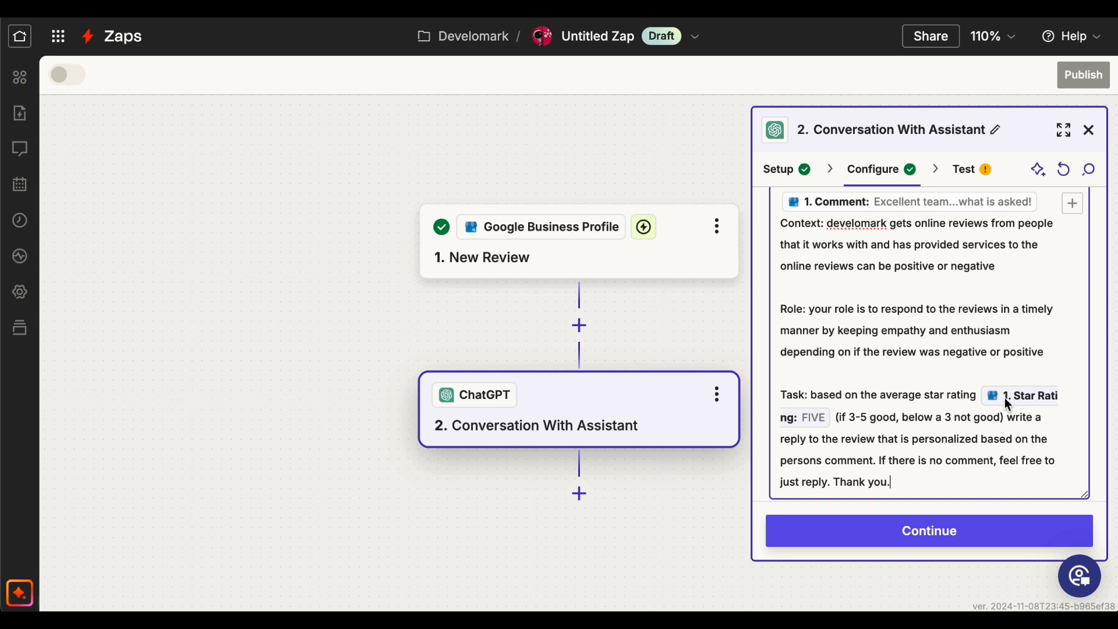
# Step: Set the assistant's model to gpt-4o-mini, leave the remaining optional fields empty, and continue to the test stage
pyautogui.scroll(-10, 1013, 407)
pyautogui.scroll(6, 1025, 427)
pyautogui.click(924, 392)
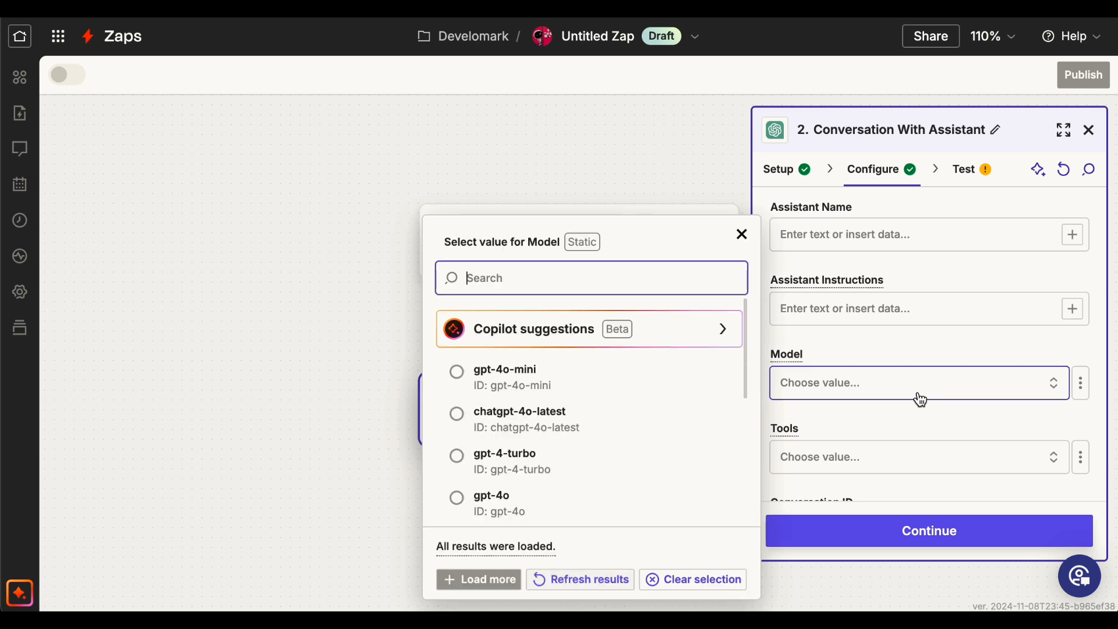
pyautogui.click(650, 378)
pyautogui.scroll(-6, 953, 394)
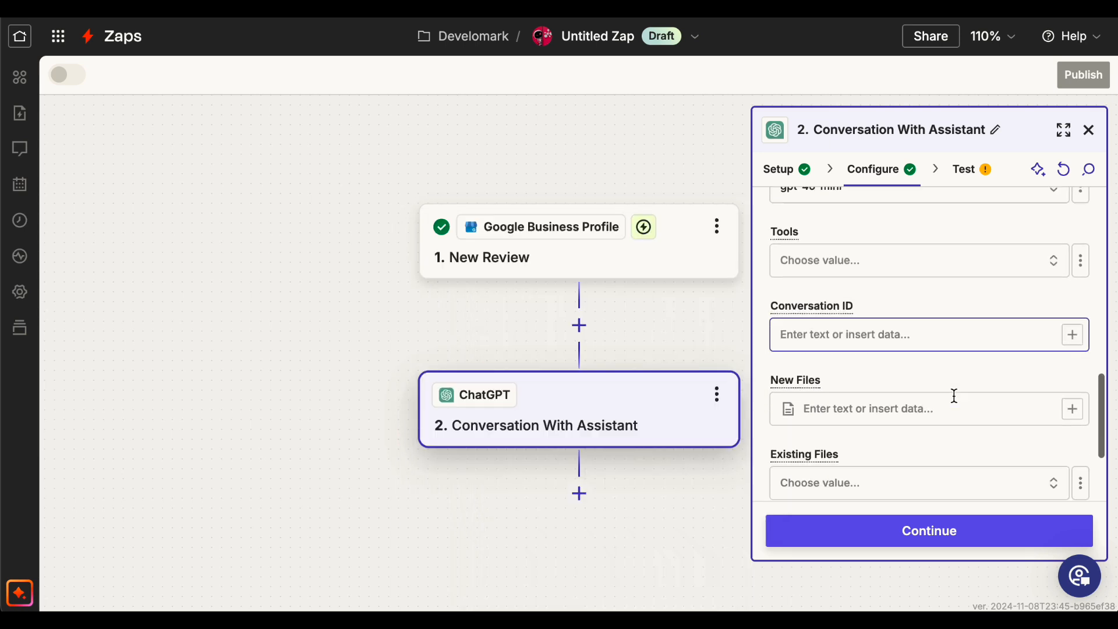
pyautogui.click(906, 531)
# Step: Examine the test's input data: the assistant ID, the composed message, the model and the empty optional fields
pyautogui.scroll(9, 1000, 430)
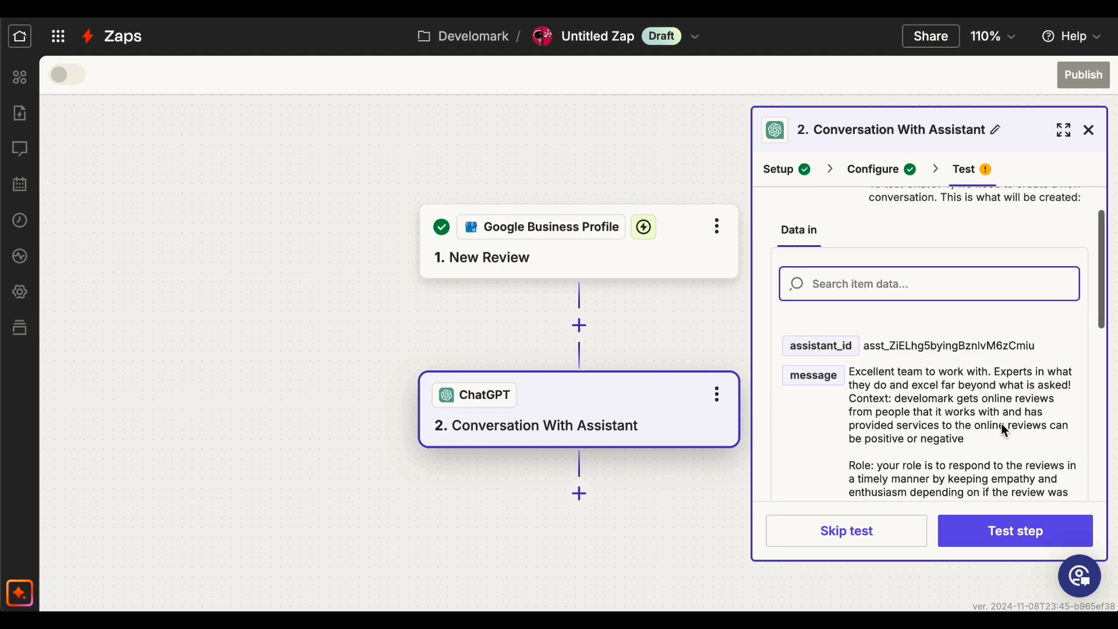
pyautogui.scroll(-1, 879, 408)
pyautogui.moveTo(868, 332); pyautogui.dragTo(1057, 342)
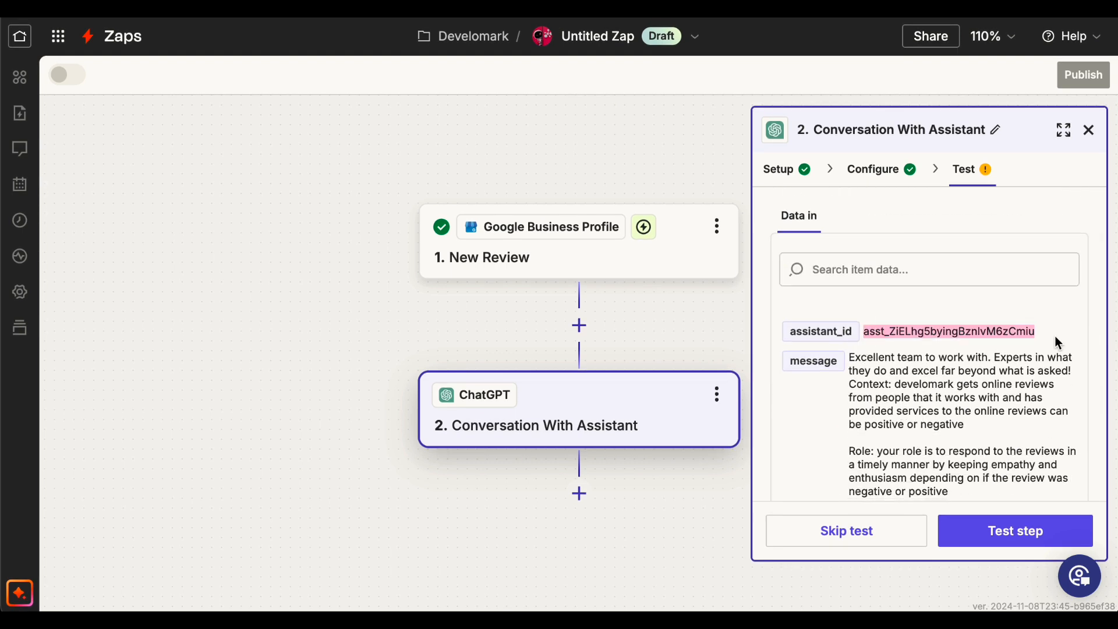
pyautogui.scroll(-1, 924, 344)
pyautogui.moveTo(850, 293); pyautogui.dragTo(1000, 365)
pyautogui.scroll(-3, 998, 368)
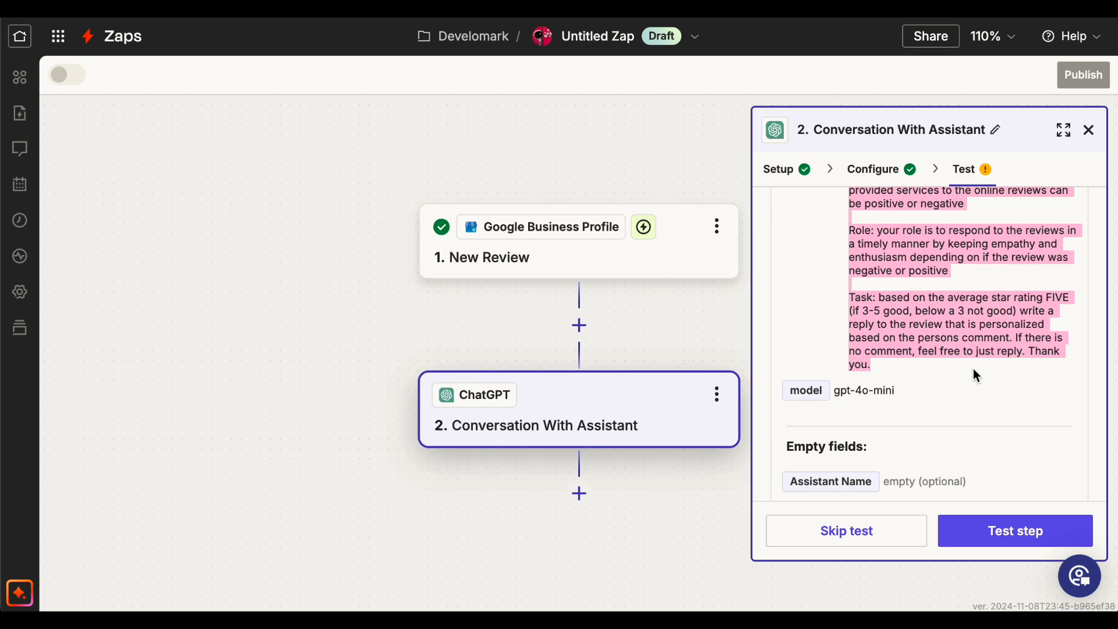
pyautogui.click(913, 402)
pyautogui.scroll(-4, 960, 387)
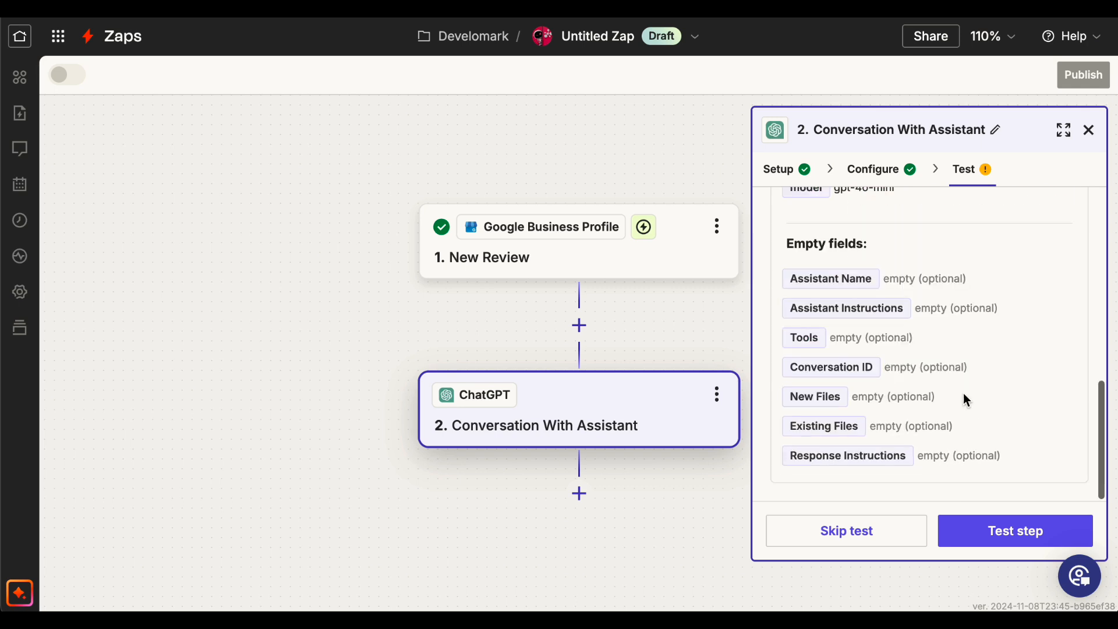
# Step: Test the ChatGPT step and read the Full Response it returns for the review
pyautogui.click(990, 531)
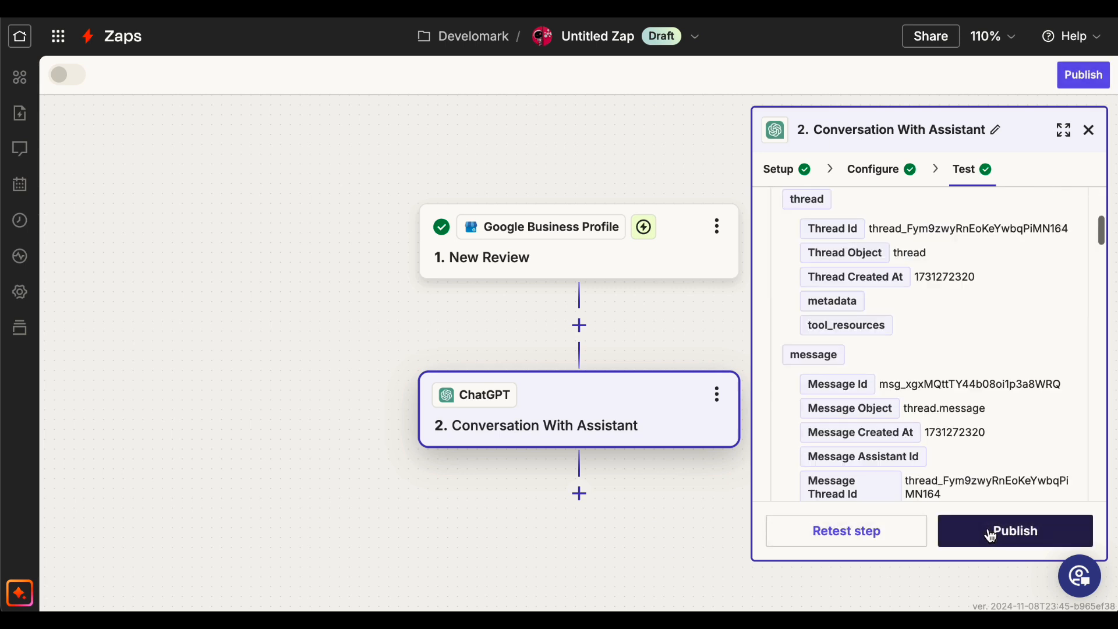
pyautogui.scroll(-20, 994, 481)
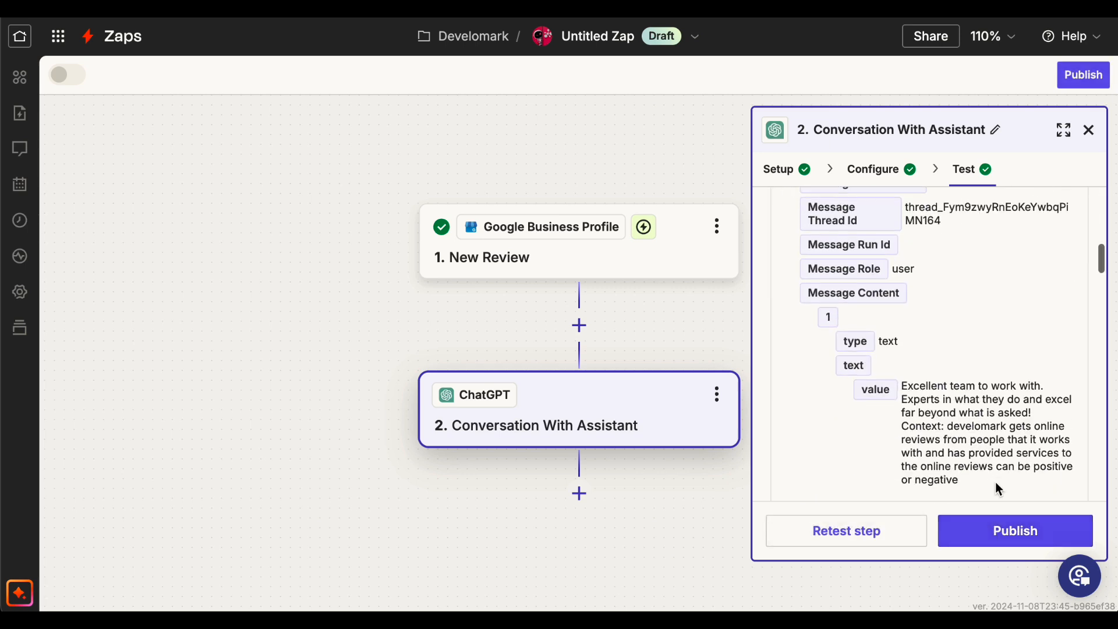
pyautogui.scroll(-1, 1008, 467)
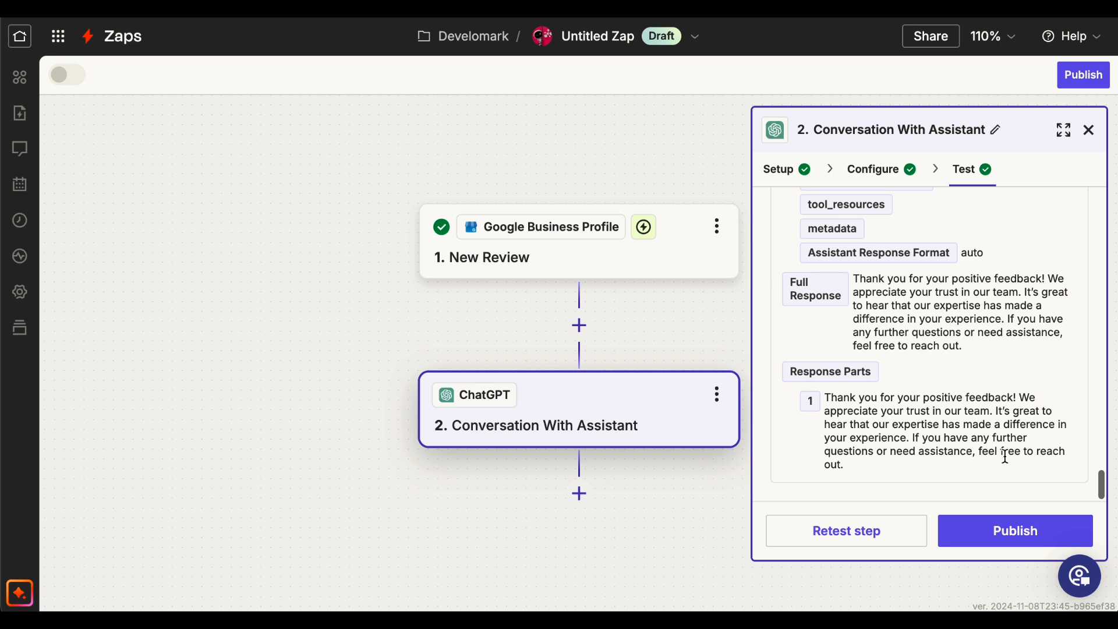
pyautogui.scroll(5, 955, 342)
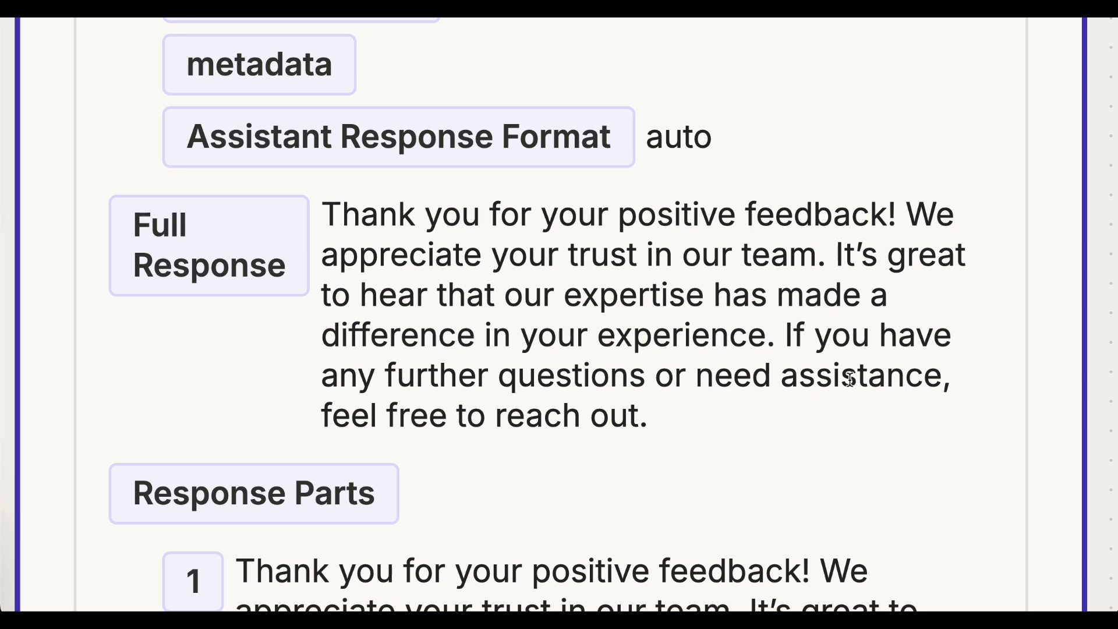
pyautogui.moveTo(681, 407); pyautogui.dragTo(302, 186)
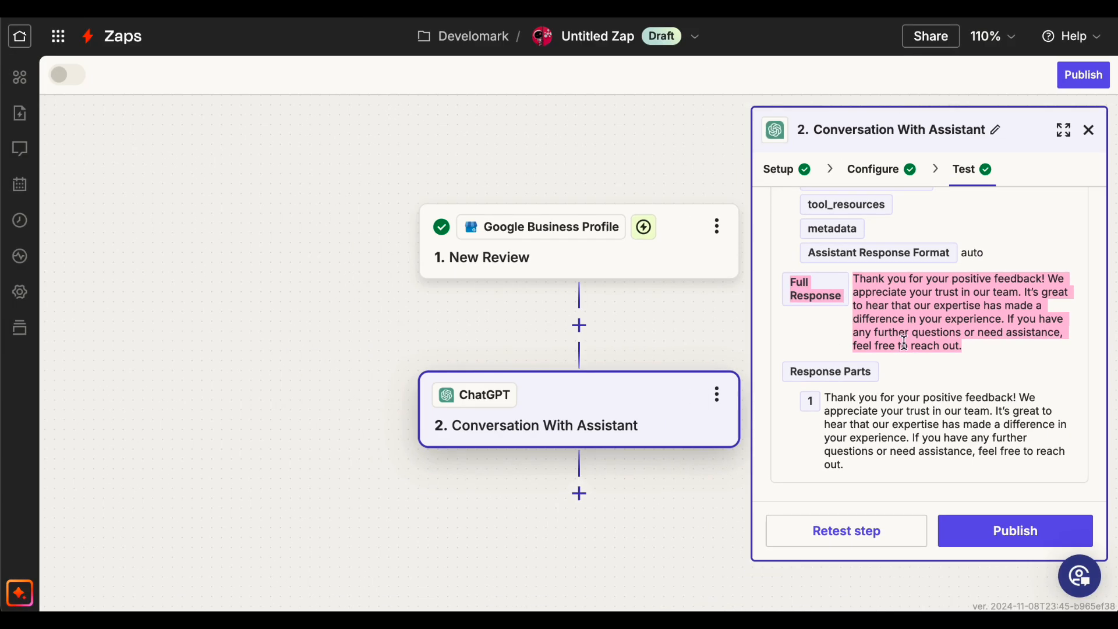
pyautogui.click(484, 392)
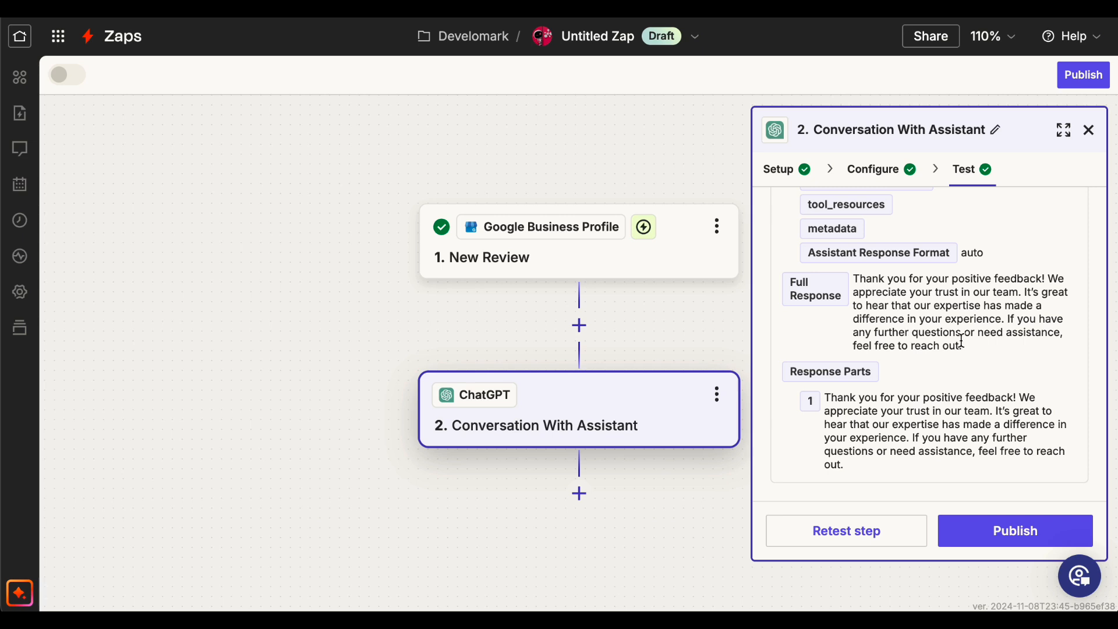
# Step: Add a Delay by Zapier action after the ChatGPT step, using the Delay For event, and continue to its configuration
pyautogui.click(579, 493)
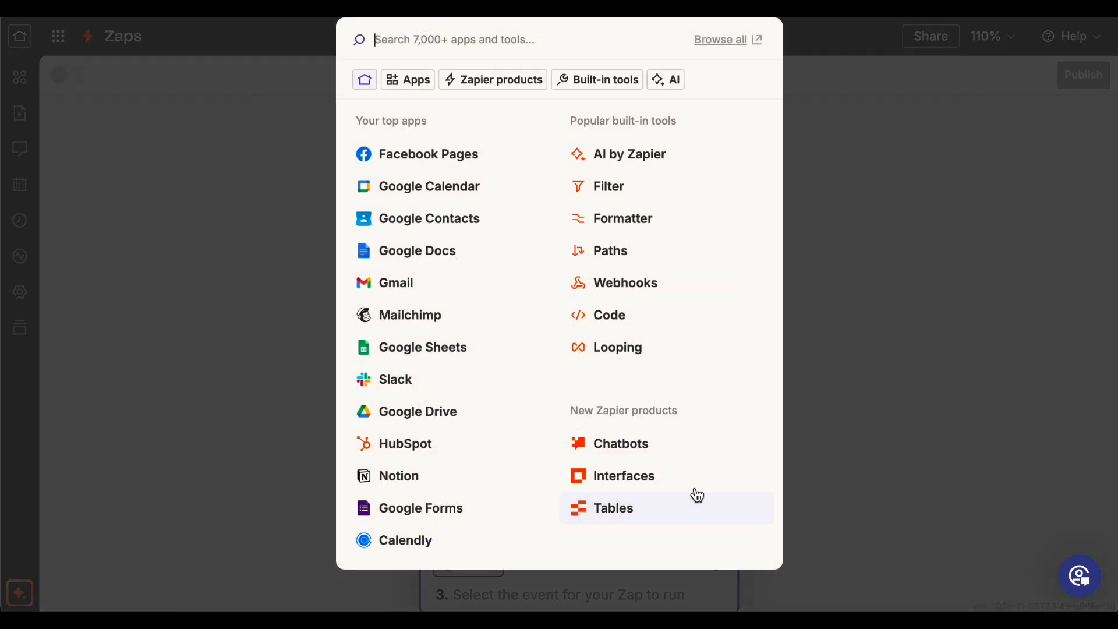
pyautogui.write('wait')
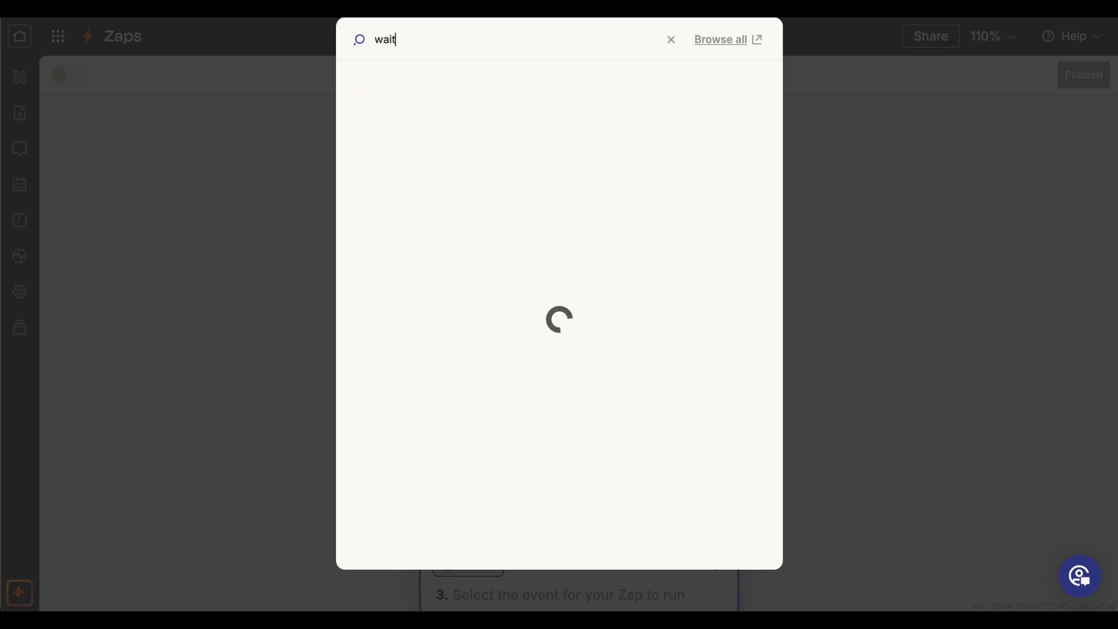
pyautogui.press('BackSpace')
pyautogui.press('BackSpace')
pyautogui.press('BackSpace')
pyautogui.press('BackSpace')
pyautogui.write('delay')
pyautogui.click(409, 122)
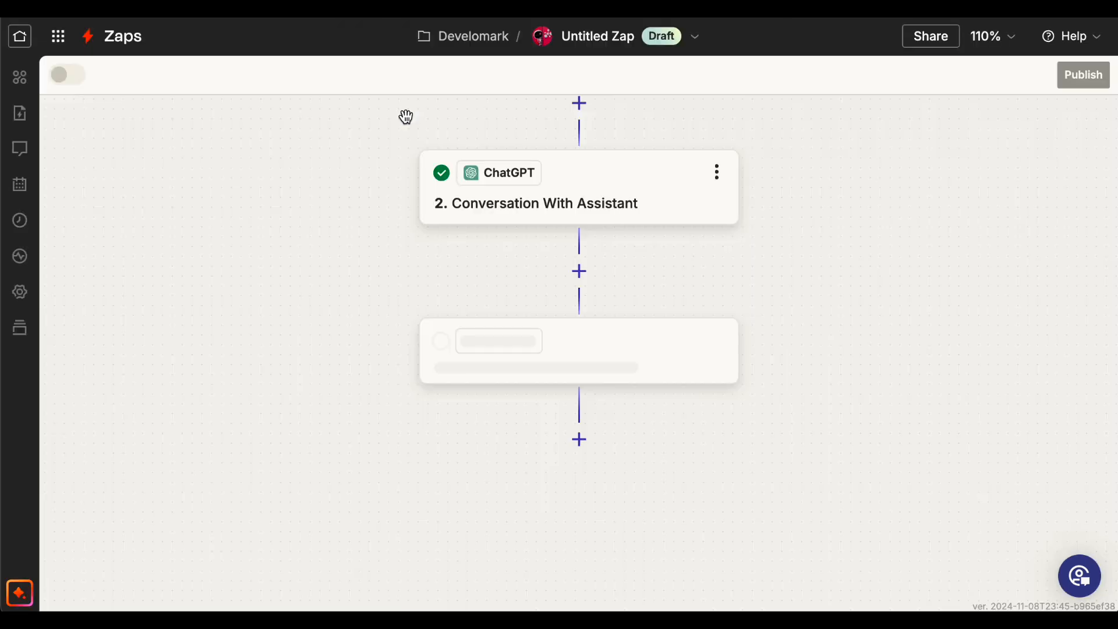
pyautogui.click(837, 322)
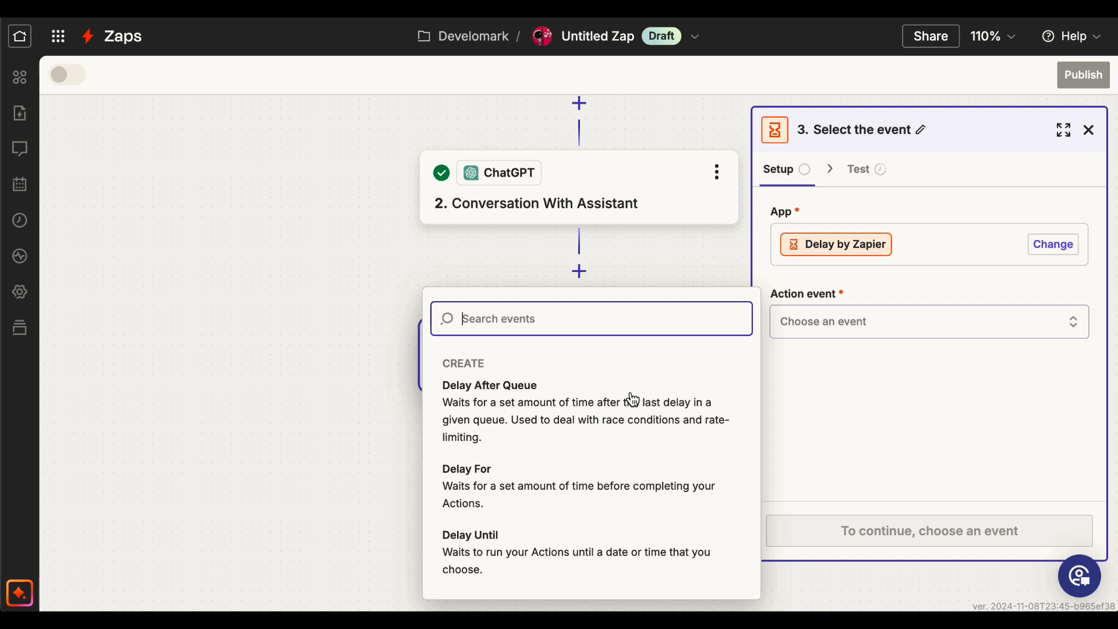
pyautogui.click(579, 491)
pyautogui.click(915, 519)
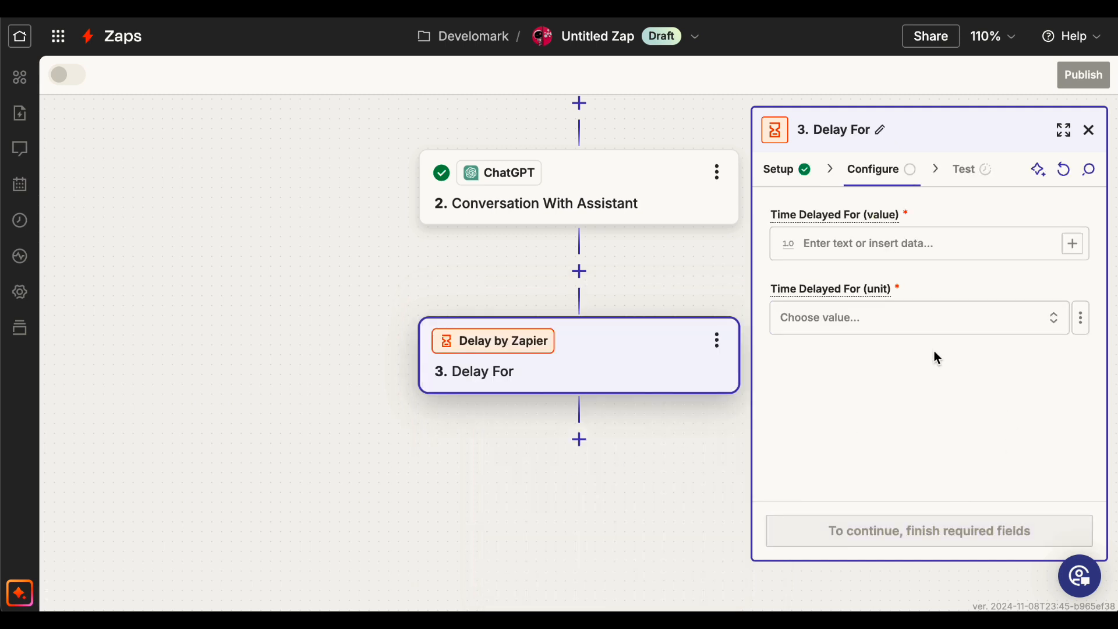
# Step: Set the delay to a value of 6 with Hours as the unit, and test the delay step
pyautogui.click(931, 250)
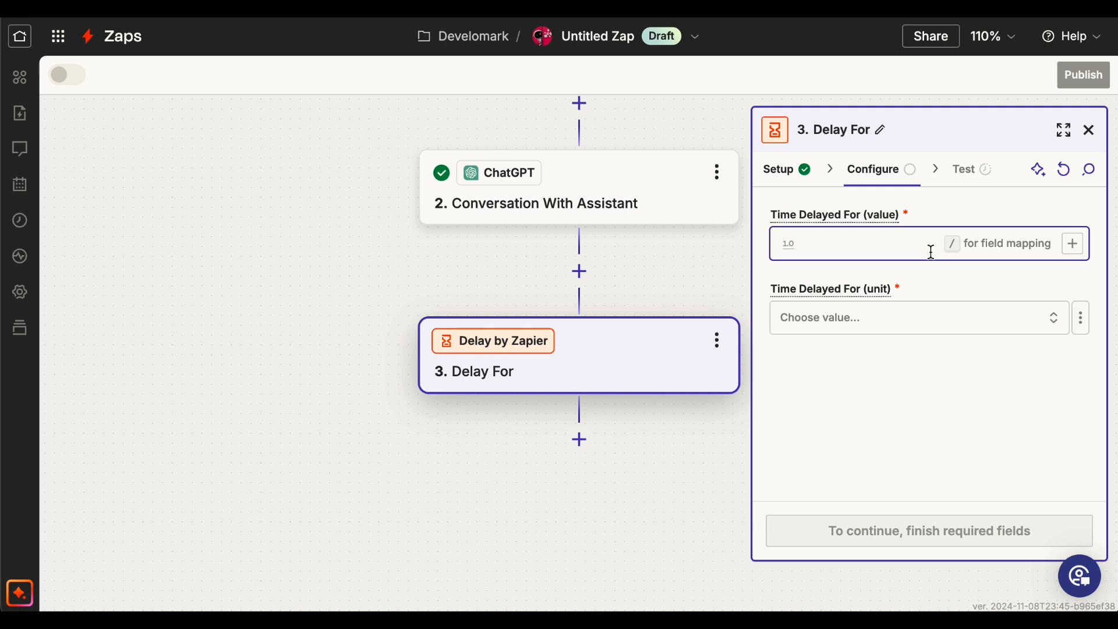
pyautogui.write('1 hour')
pyautogui.hotkey('ctrl', 'a')
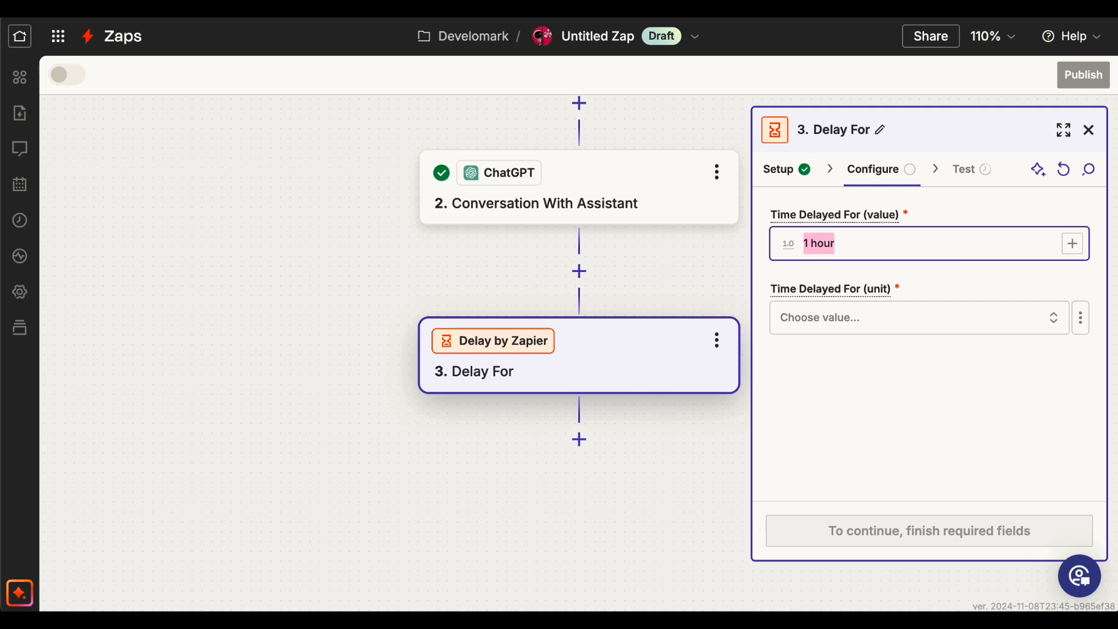
pyautogui.write('6 ho')
pyautogui.click(970, 283)
pyautogui.click(912, 329)
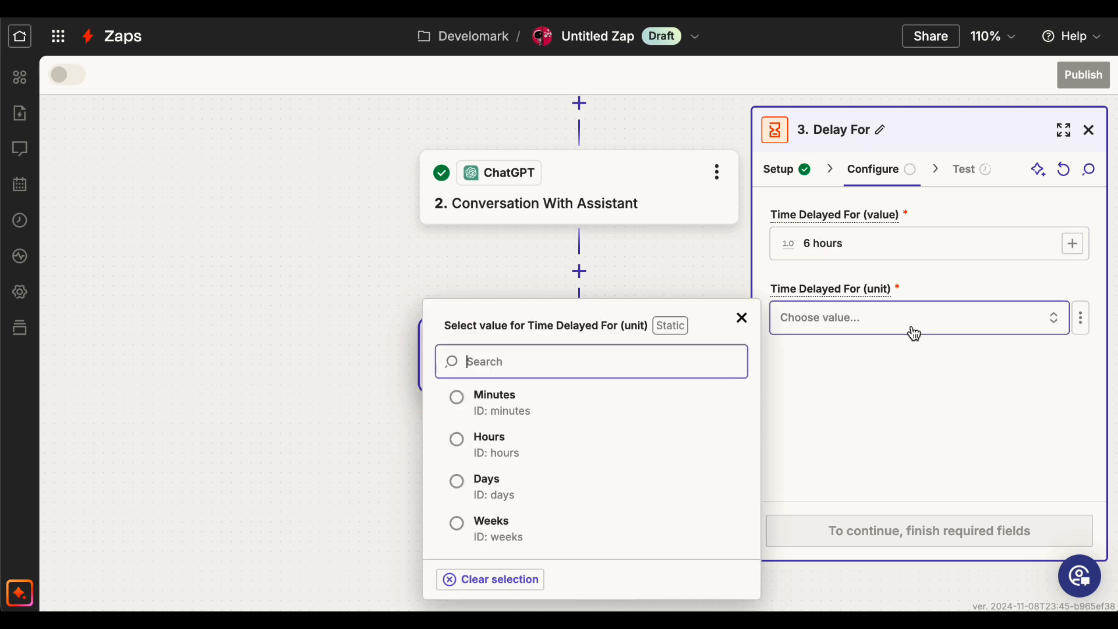
pyautogui.click(626, 428)
pyautogui.doubleClick(827, 248)
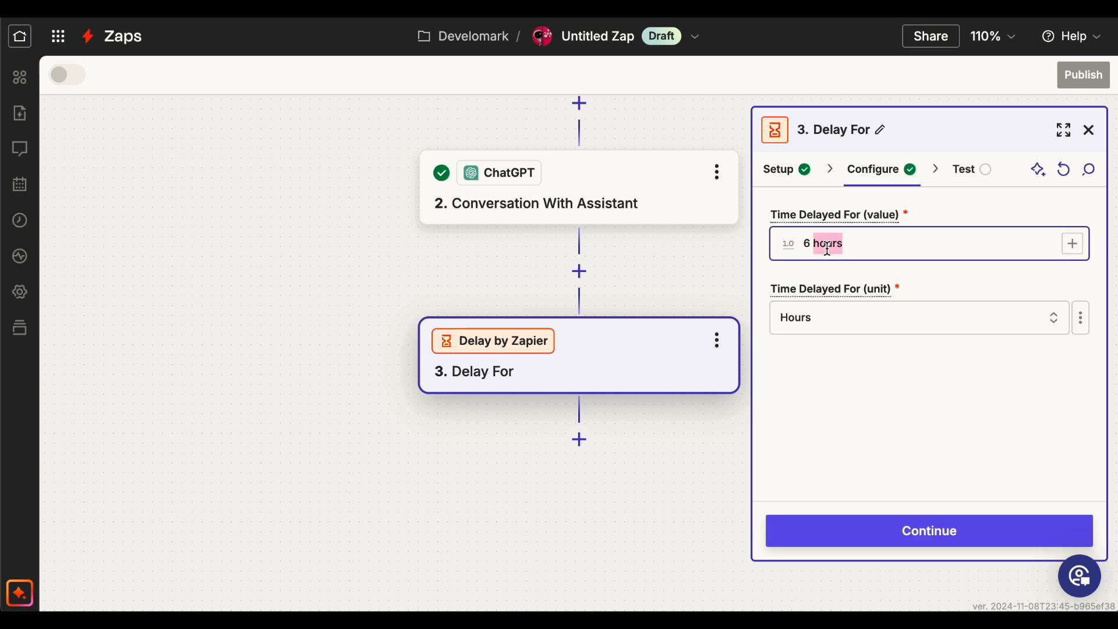
pyautogui.press('BackSpace')
pyautogui.click(852, 425)
pyautogui.click(872, 530)
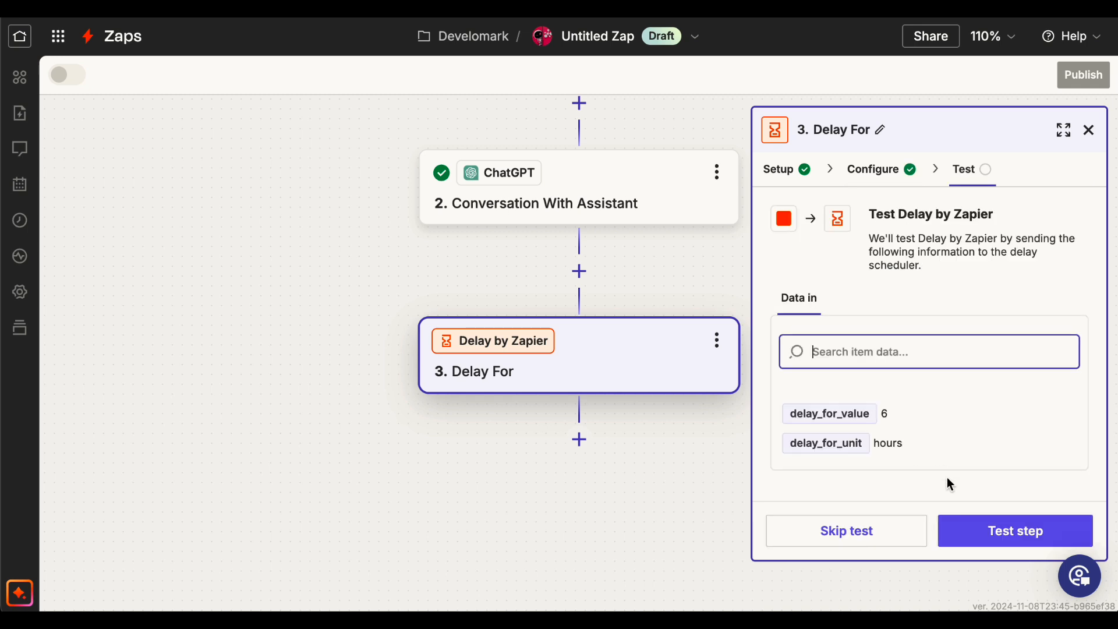
pyautogui.click(975, 543)
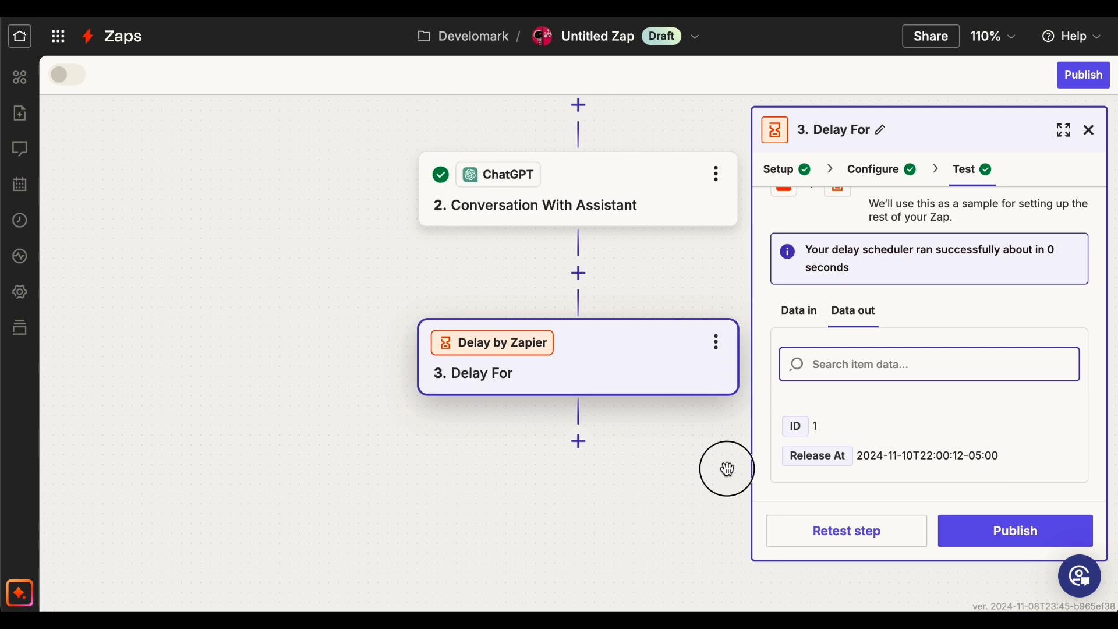
# Step: Add a Google Business Profile action after the delay, using the Create Reply event, and continue to its configuration
pyautogui.moveTo(723, 467); pyautogui.dragTo(674, 544)
pyautogui.scroll(-3, 716, 324)
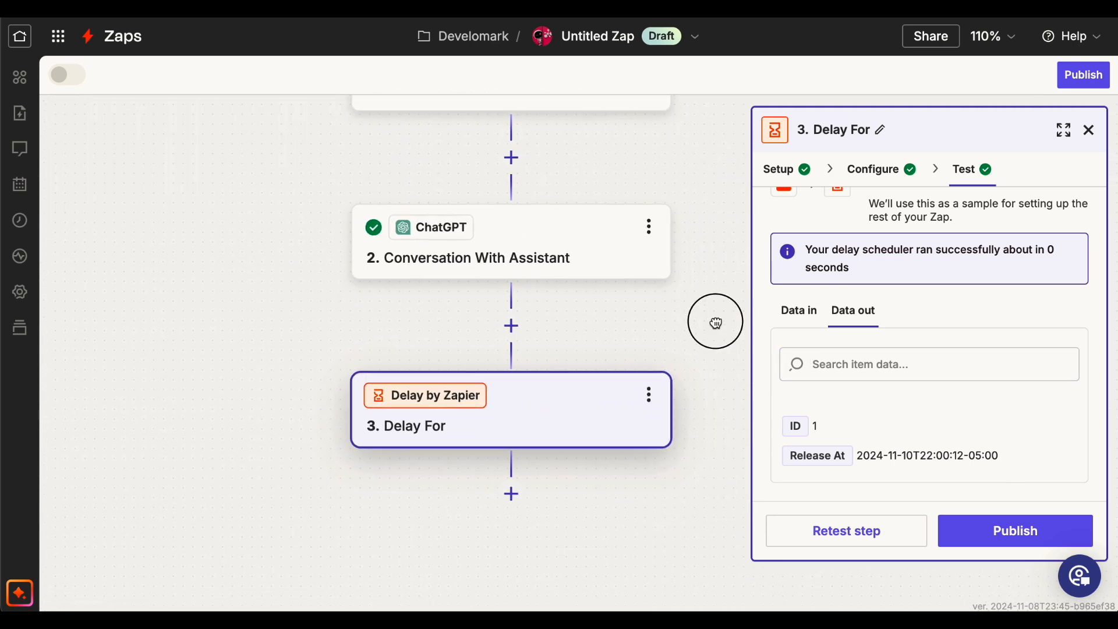
pyautogui.click(510, 472)
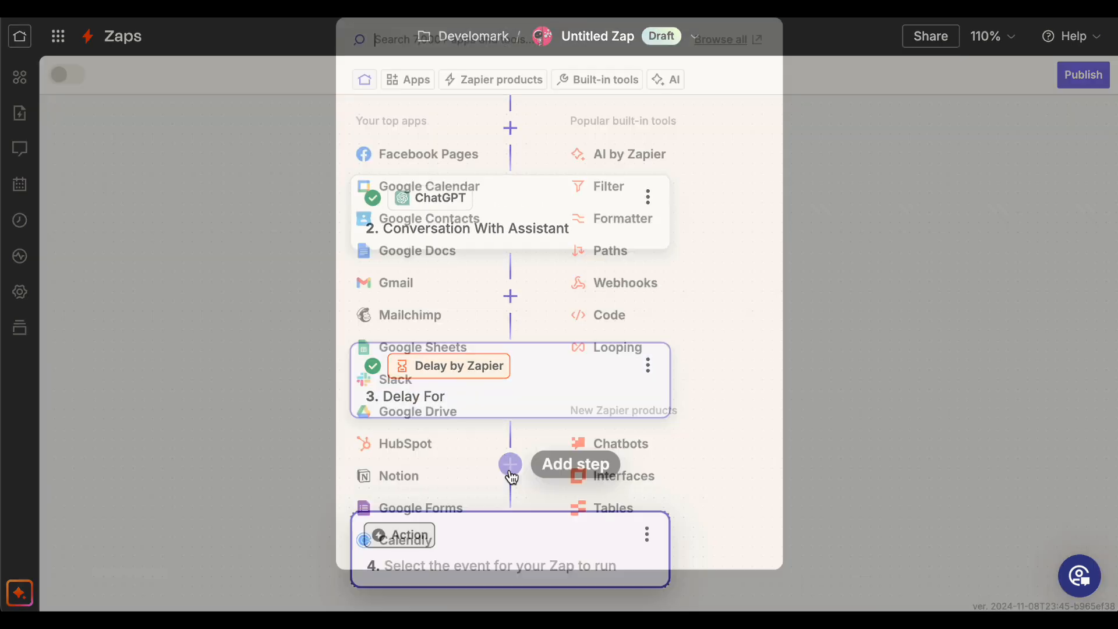
pyautogui.write('google profi')
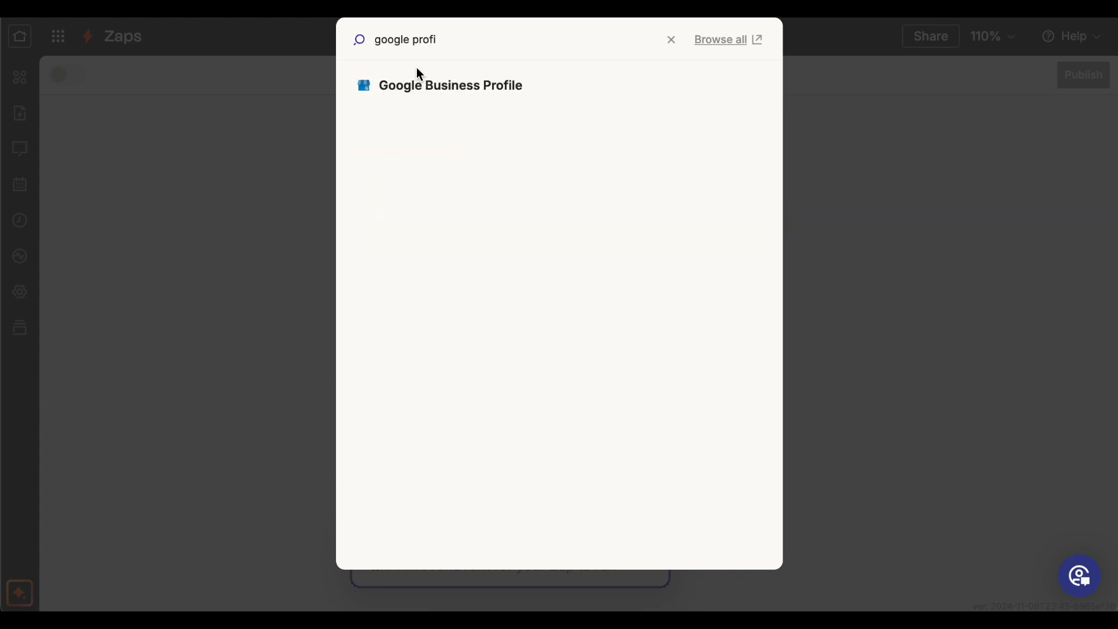
pyautogui.click(419, 82)
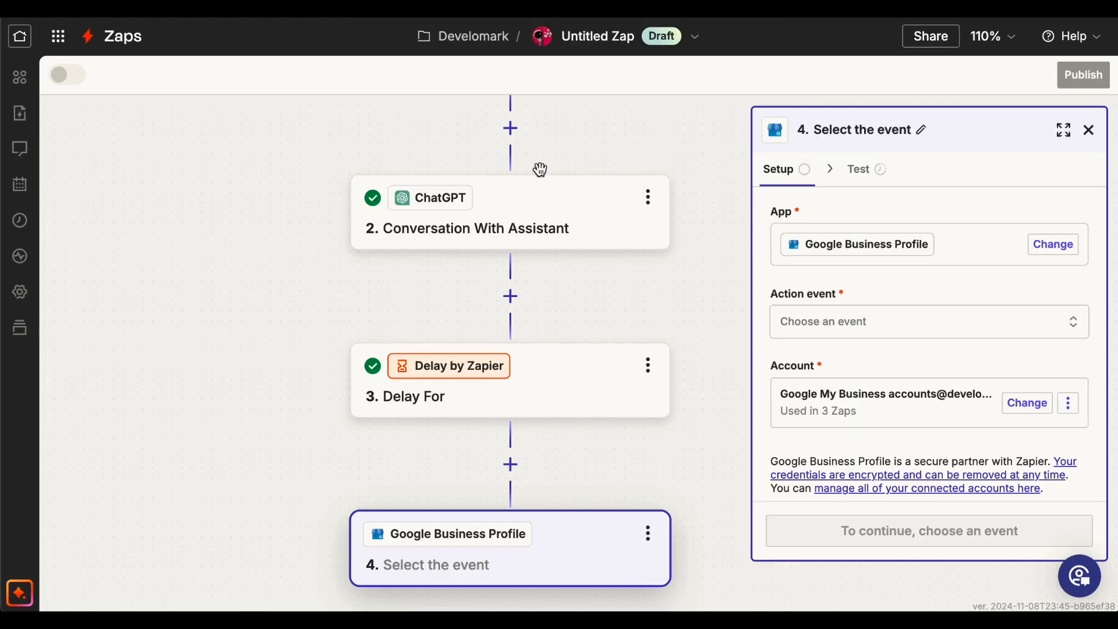
pyautogui.click(851, 319)
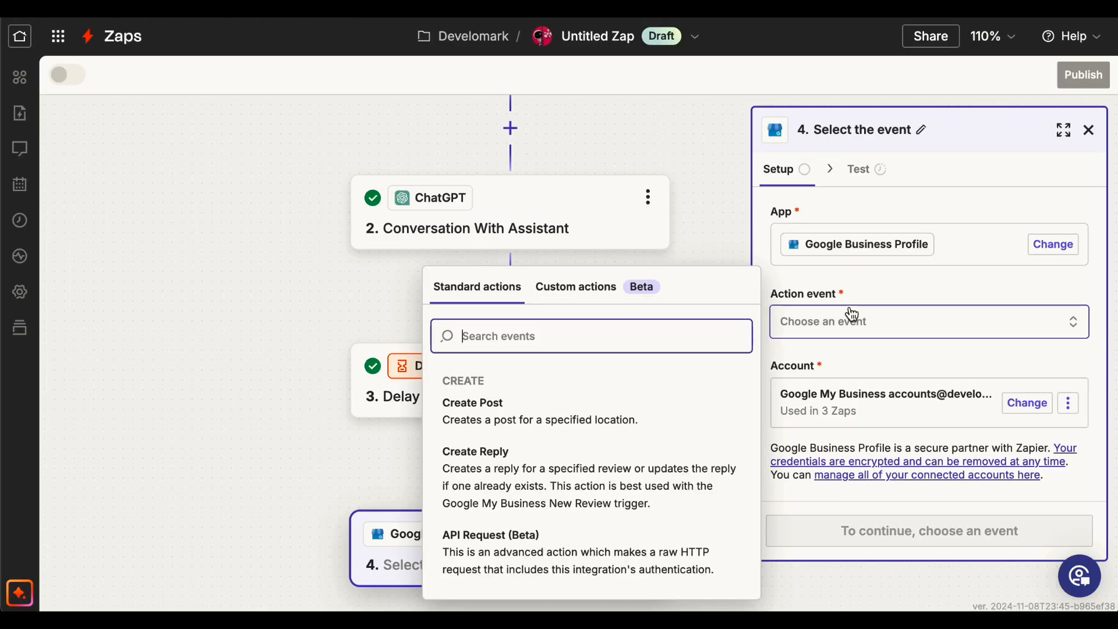
pyautogui.click(523, 478)
pyautogui.click(872, 520)
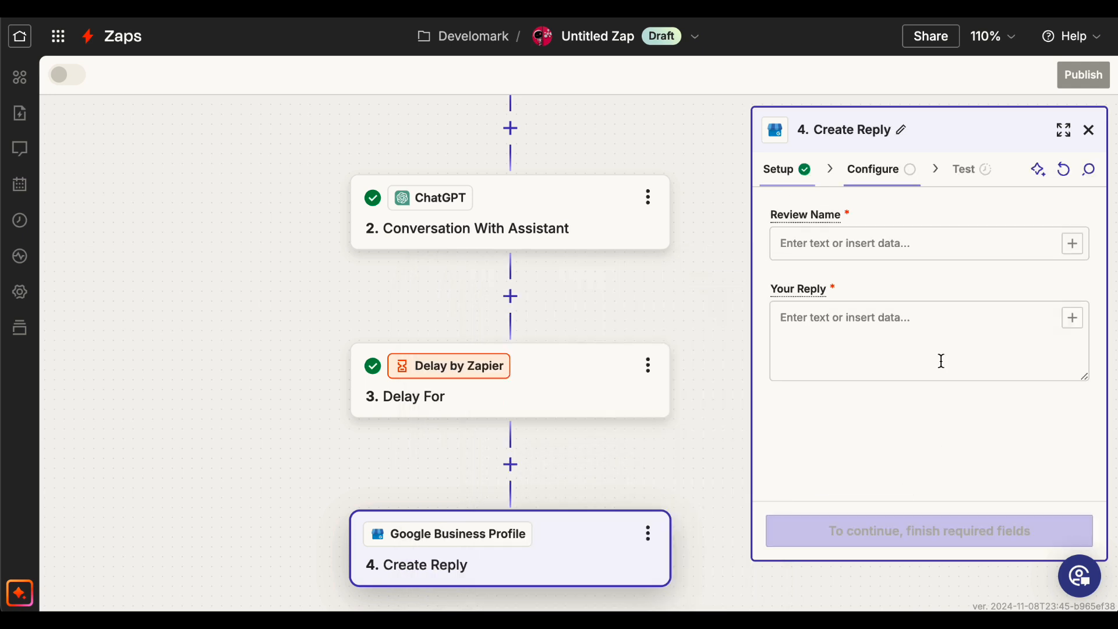
# Step: Map Review Name to the New Review step's Name, and Your Reply to the Conversation With Assistant step's Full Response
pyautogui.click(884, 248)
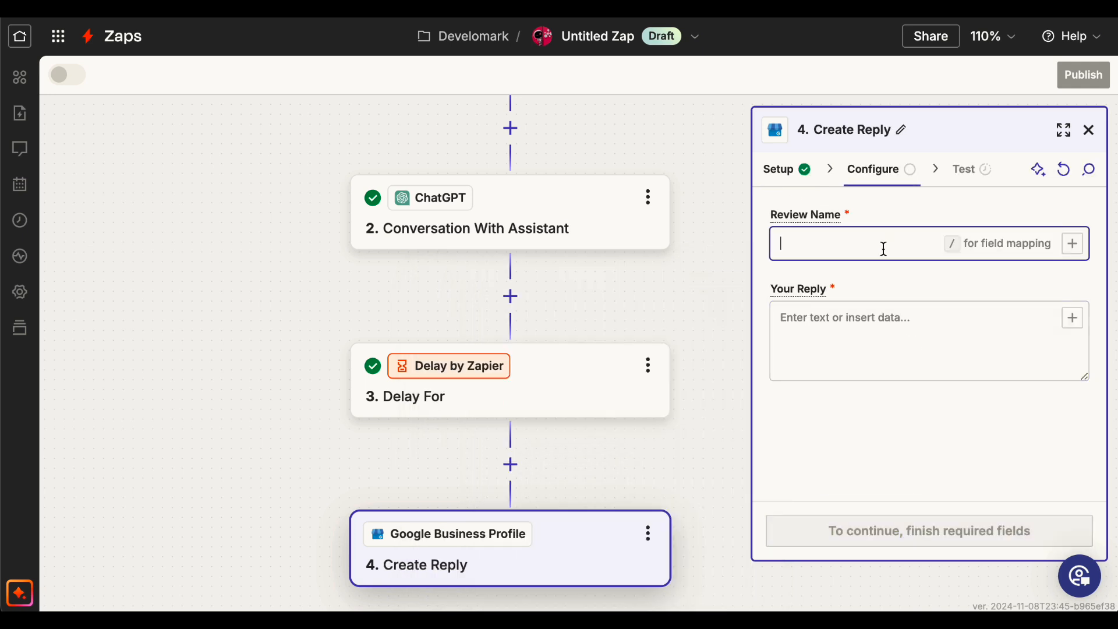
pyautogui.click(584, 304)
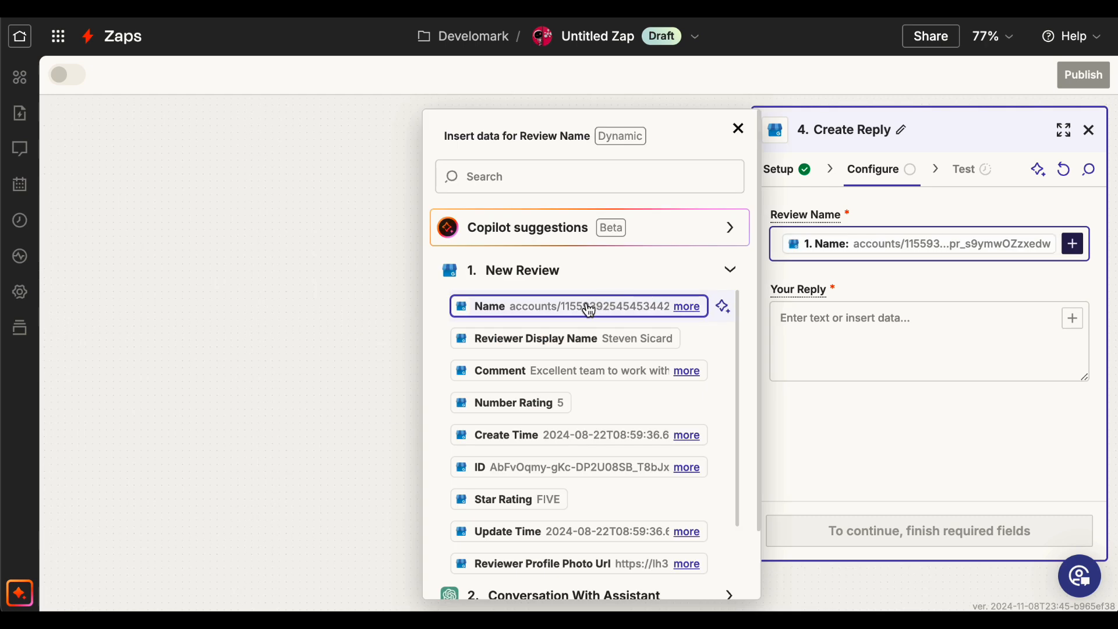
pyautogui.click(889, 289)
pyautogui.click(865, 313)
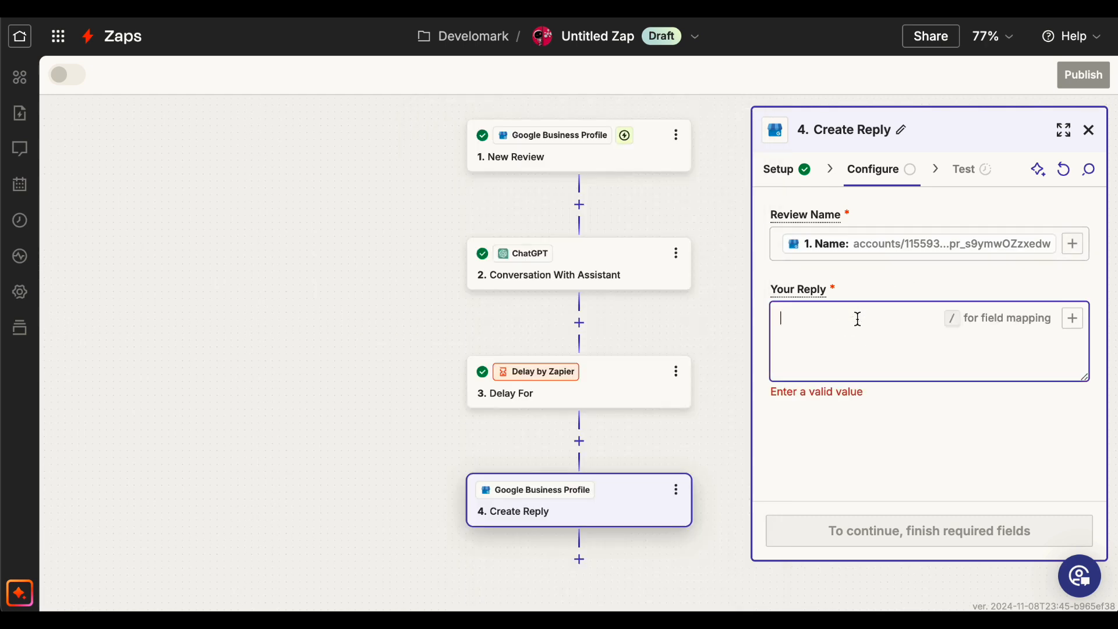
pyautogui.write('/')
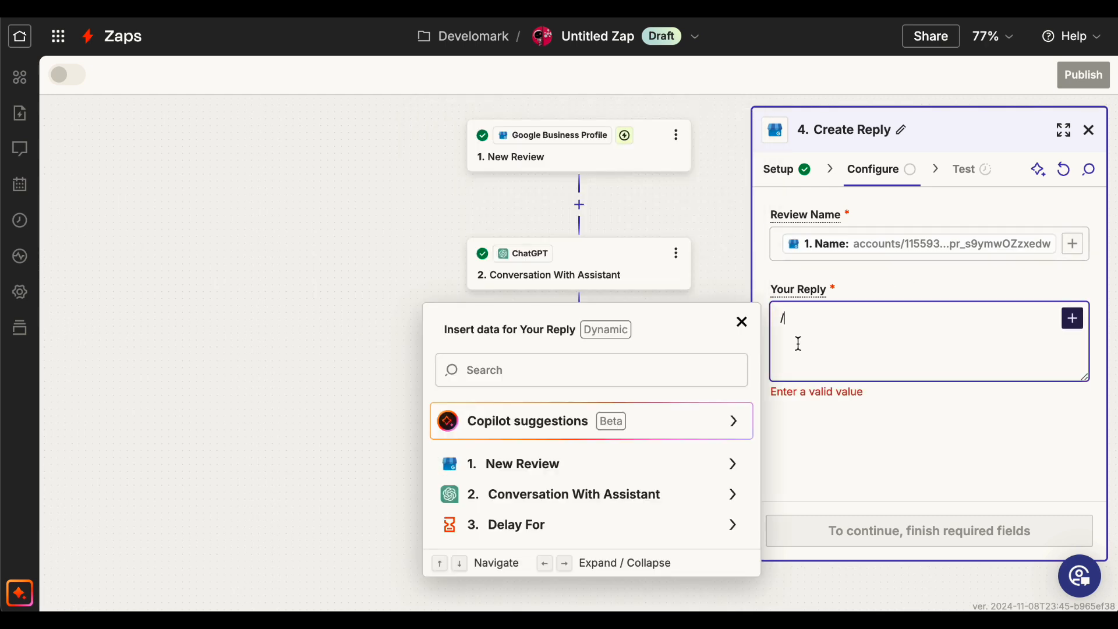
pyautogui.click(638, 510)
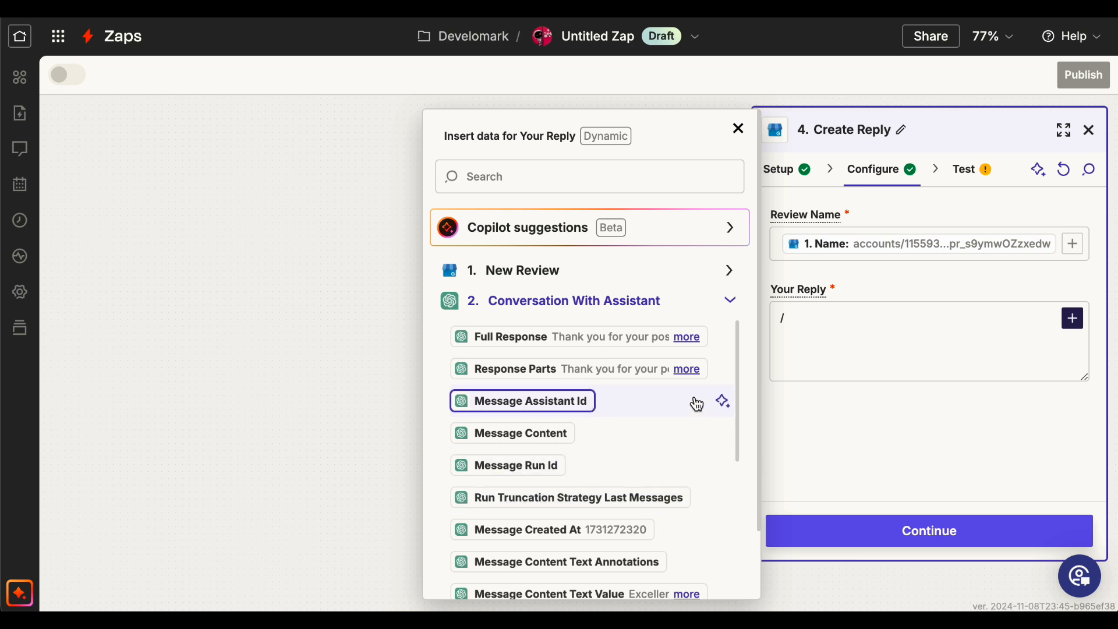
pyautogui.click(688, 338)
pyautogui.click(605, 363)
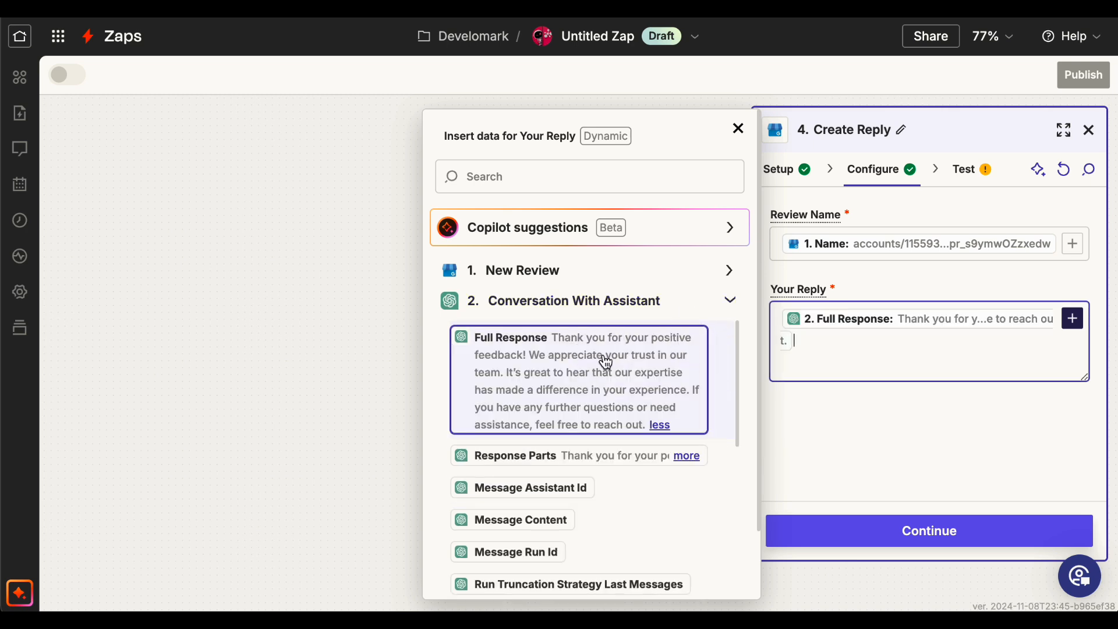
pyautogui.click(886, 431)
# Step: Test the Create Reply step to post the reply to Google Business Profile, and read the returned Your Reply text
pyautogui.click(915, 531)
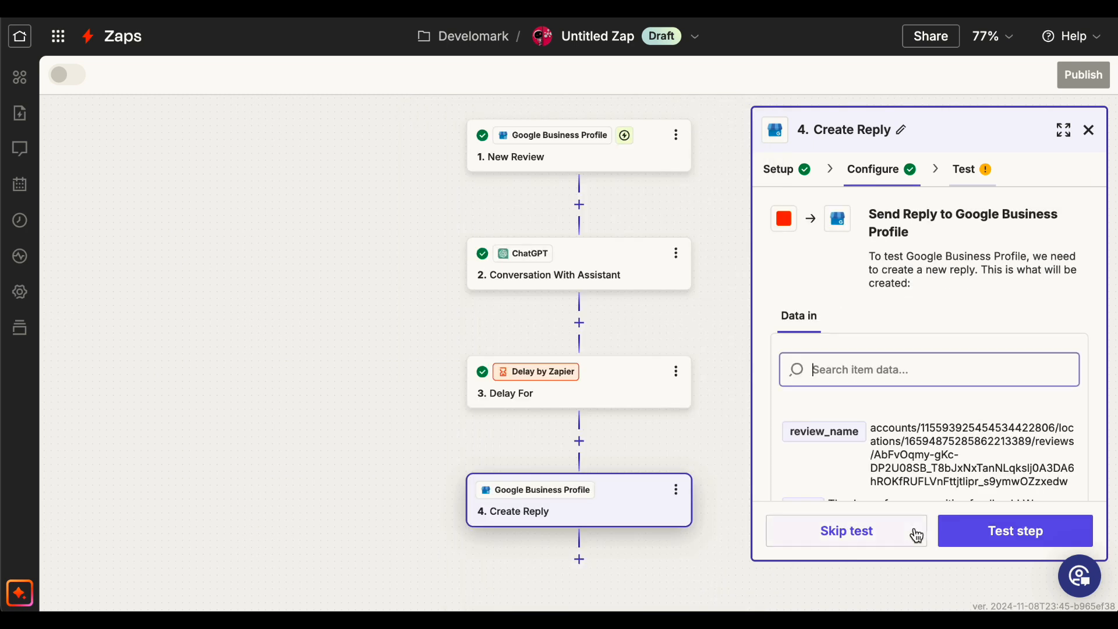
pyautogui.click(977, 533)
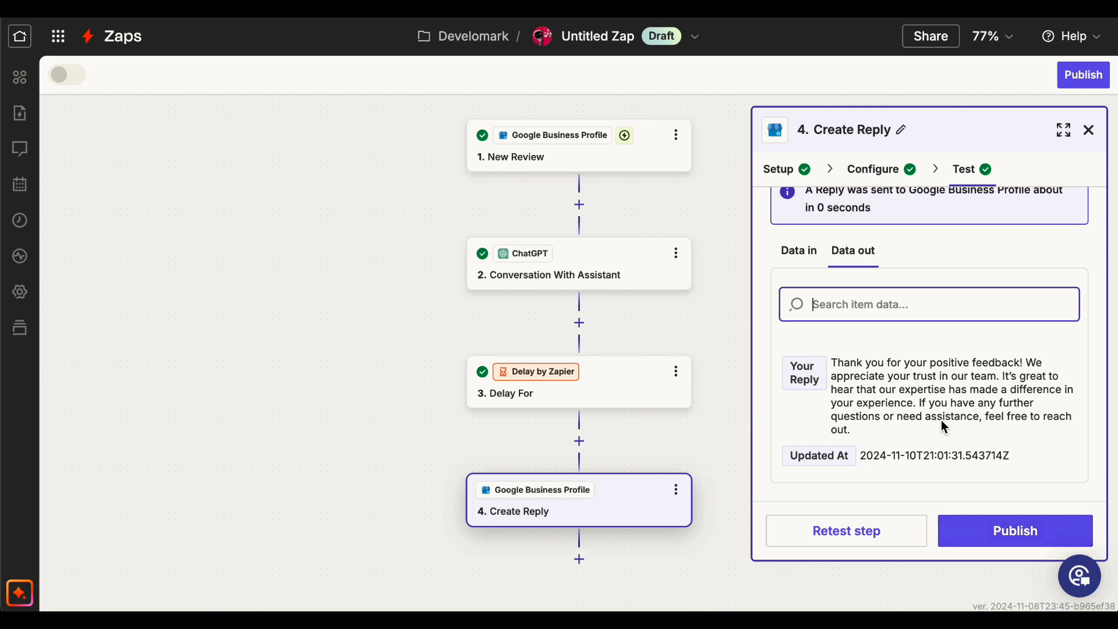
pyautogui.moveTo(832, 362); pyautogui.dragTo(894, 438)
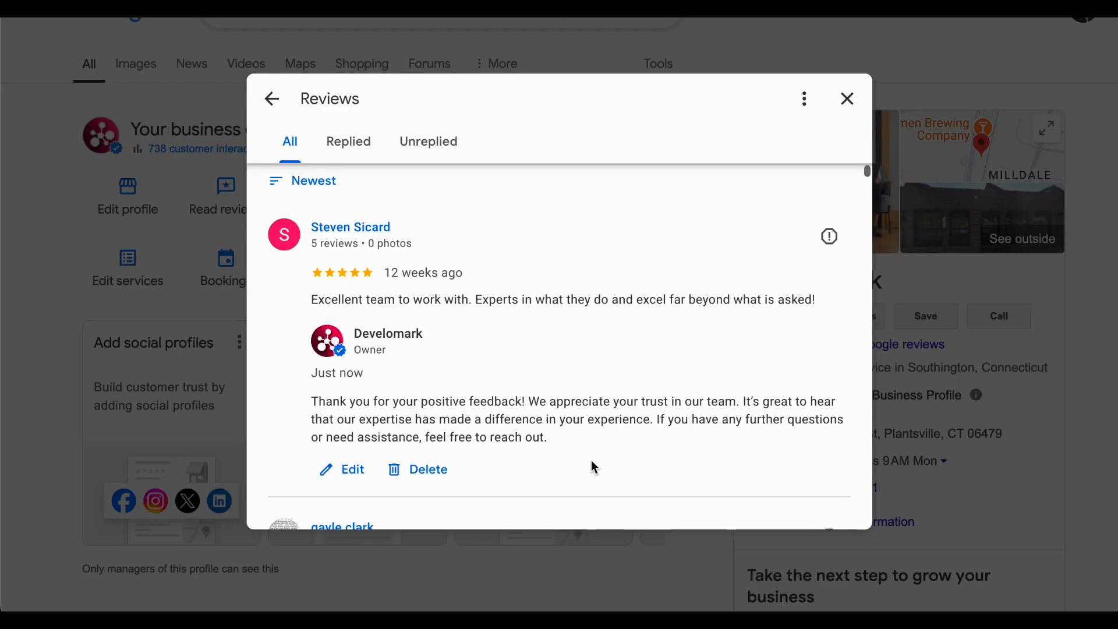
# Step: In the business's Google reviews, compare the newest review with its posted owner reply, and open the reply's editor without changing the text
pyautogui.moveTo(311, 300); pyautogui.dragTo(825, 297)
pyautogui.moveTo(309, 393); pyautogui.dragTo(583, 442)
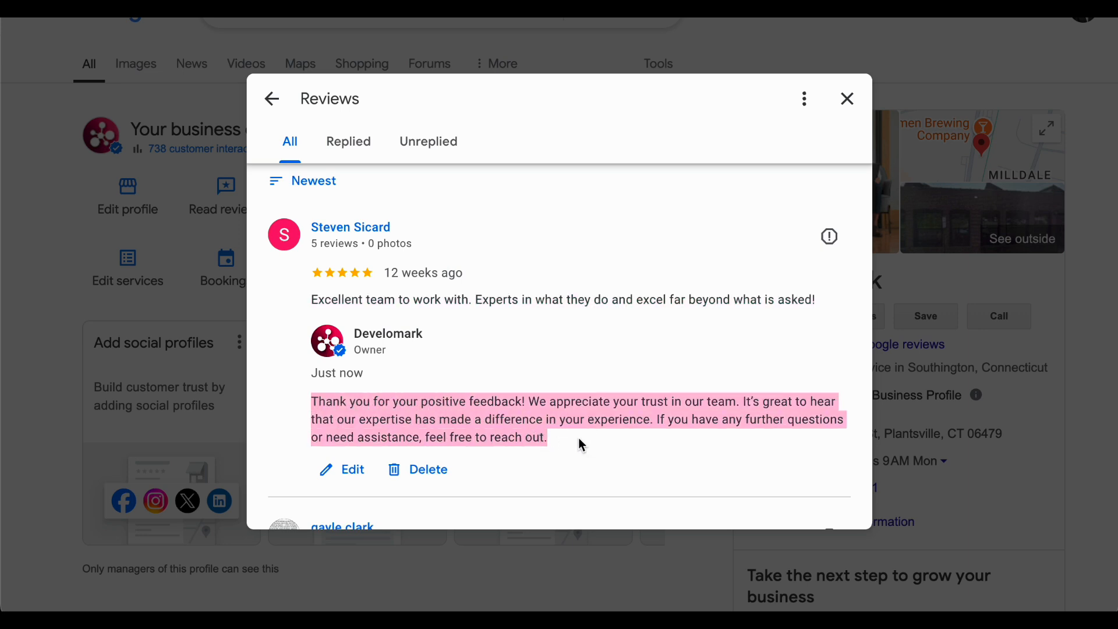
pyautogui.click(343, 470)
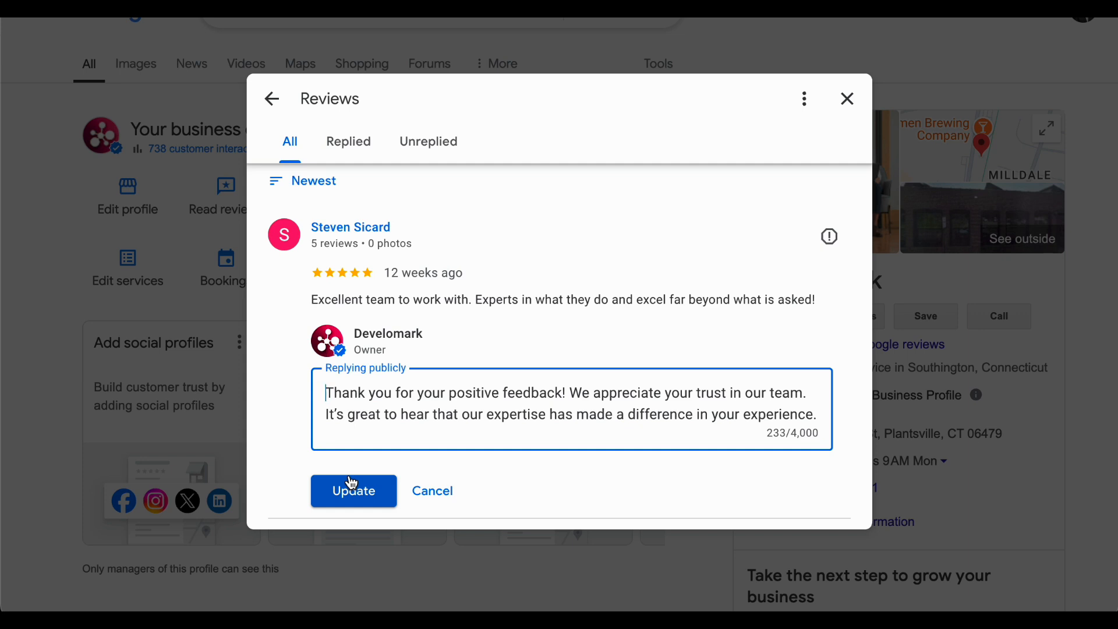
pyautogui.click(417, 486)
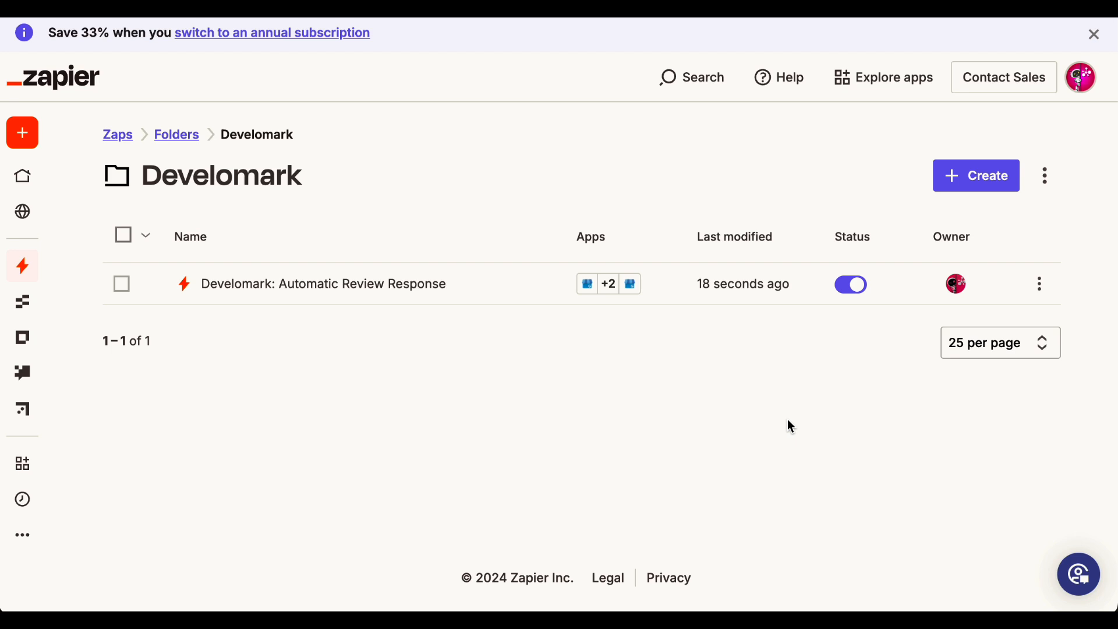
# Step: Create a new Zap in the Develomark folder with Gmail as its trigger app
pyautogui.click(973, 182)
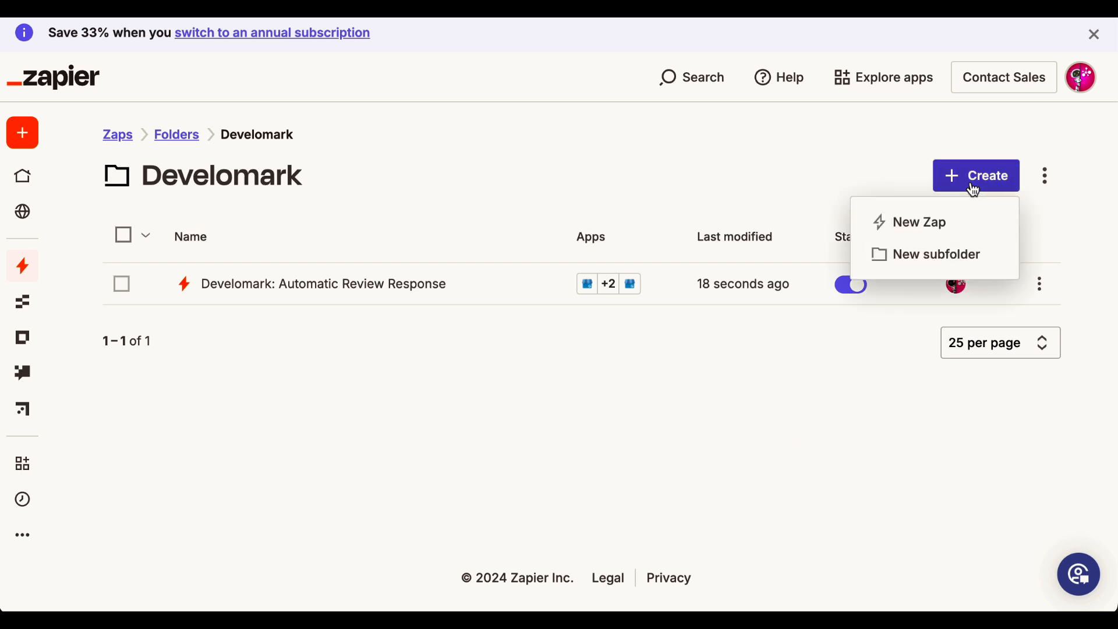
pyautogui.click(942, 223)
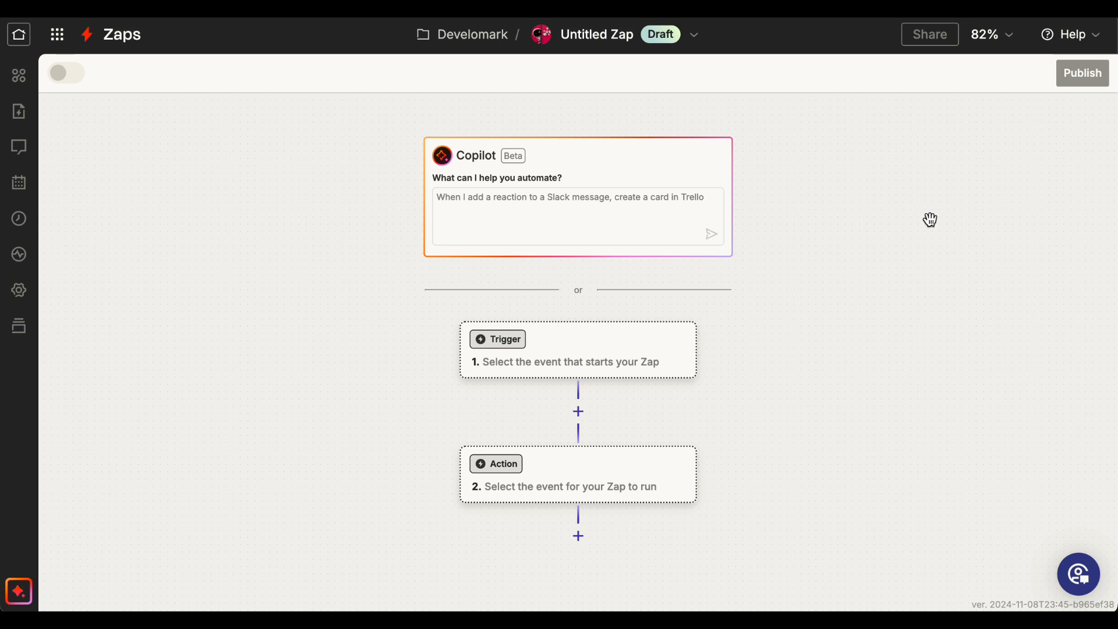
pyautogui.click(588, 355)
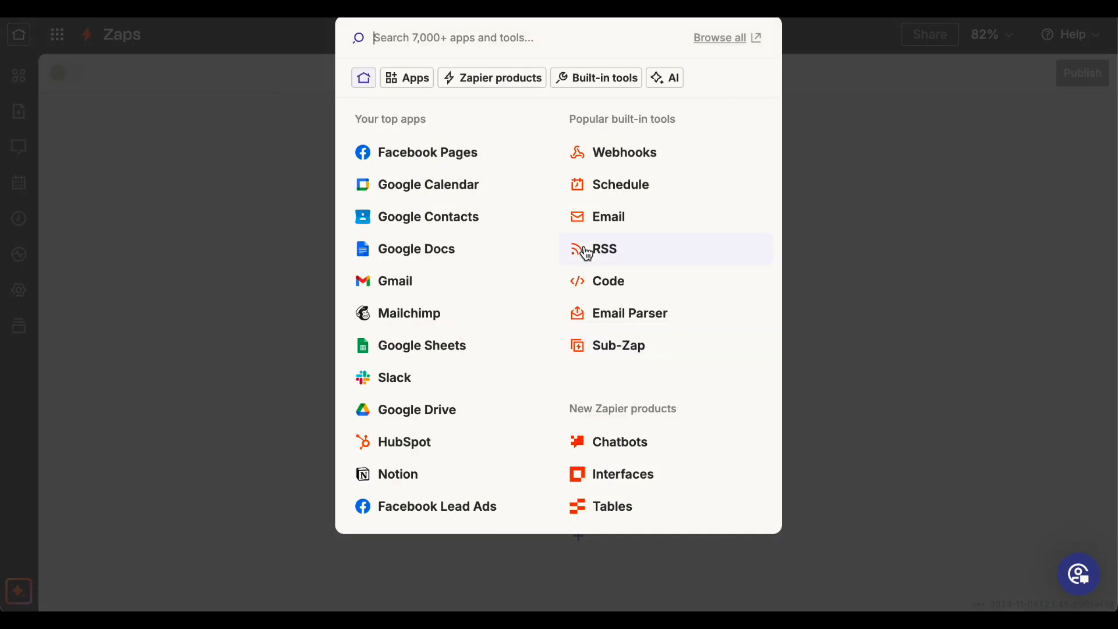
pyautogui.write('gmail')
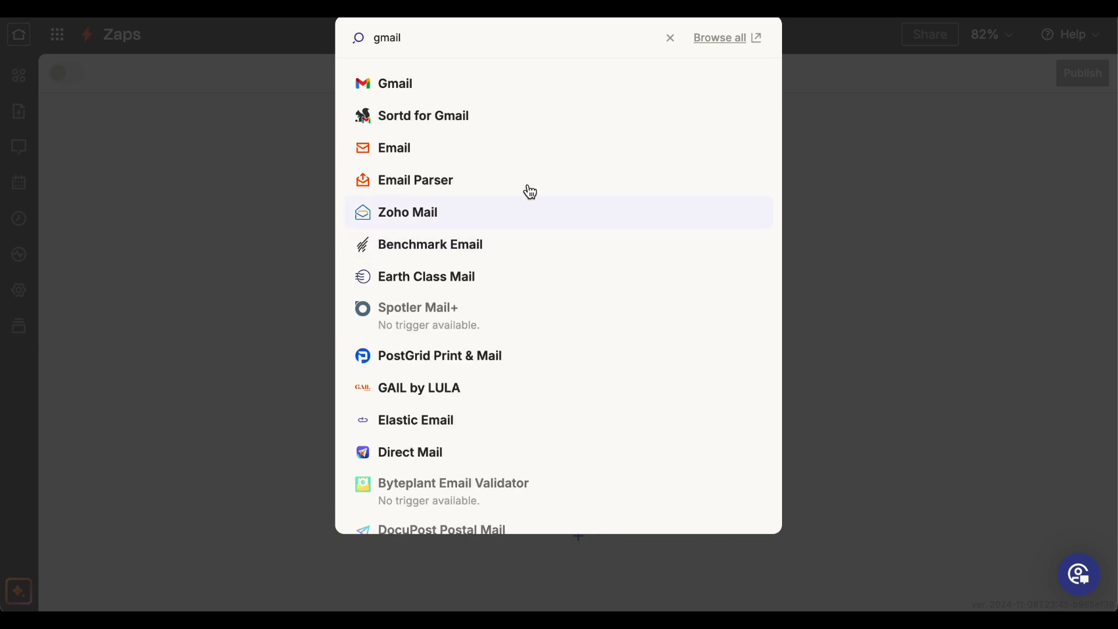
pyautogui.click(452, 86)
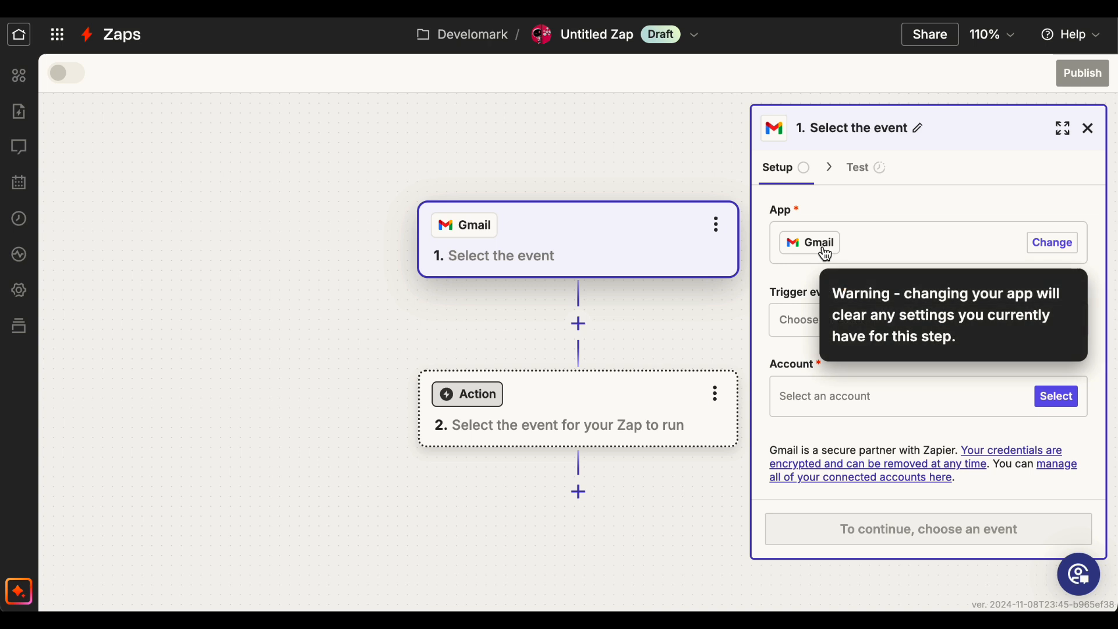
# Step: Set the Gmail trigger event to New Starred Email and select the business's connected Gmail account
pyautogui.click(827, 325)
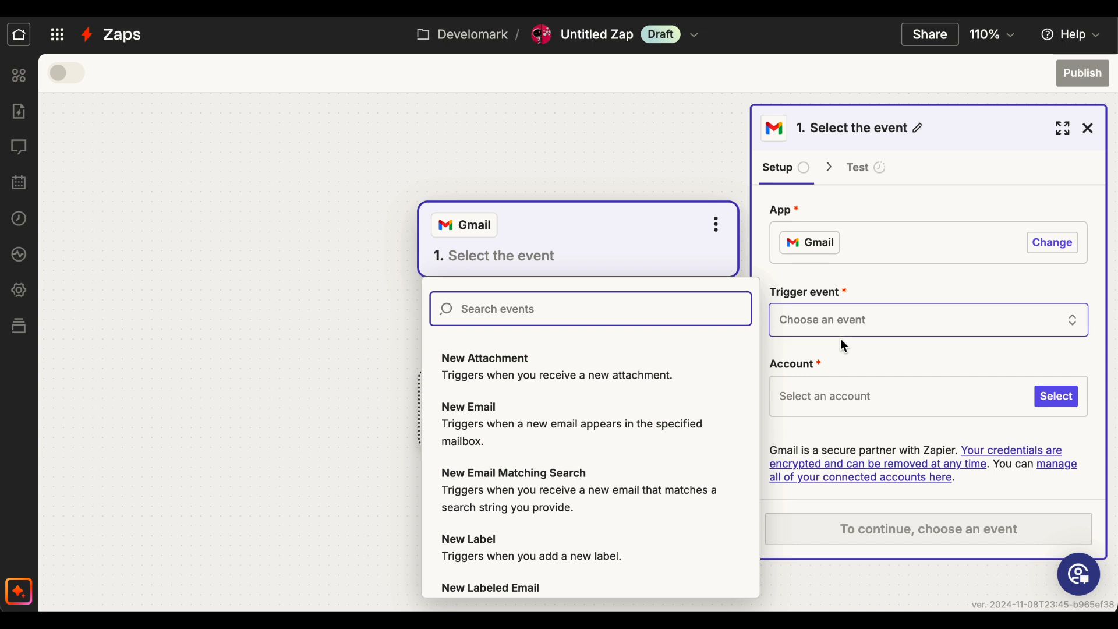
pyautogui.scroll(-3, 619, 425)
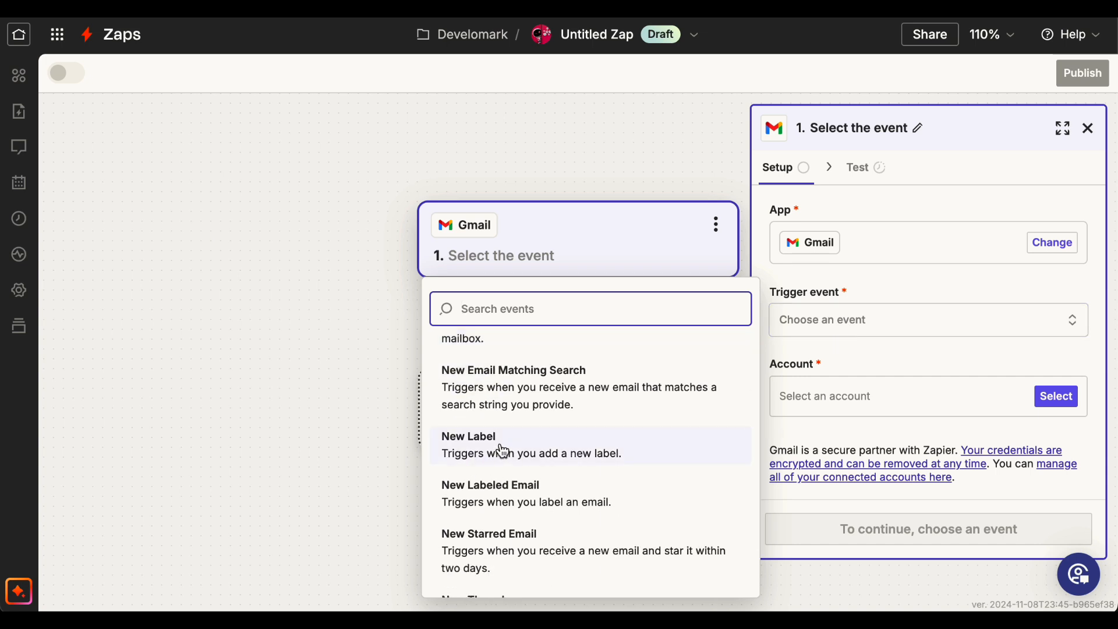
pyautogui.scroll(-1, 499, 478)
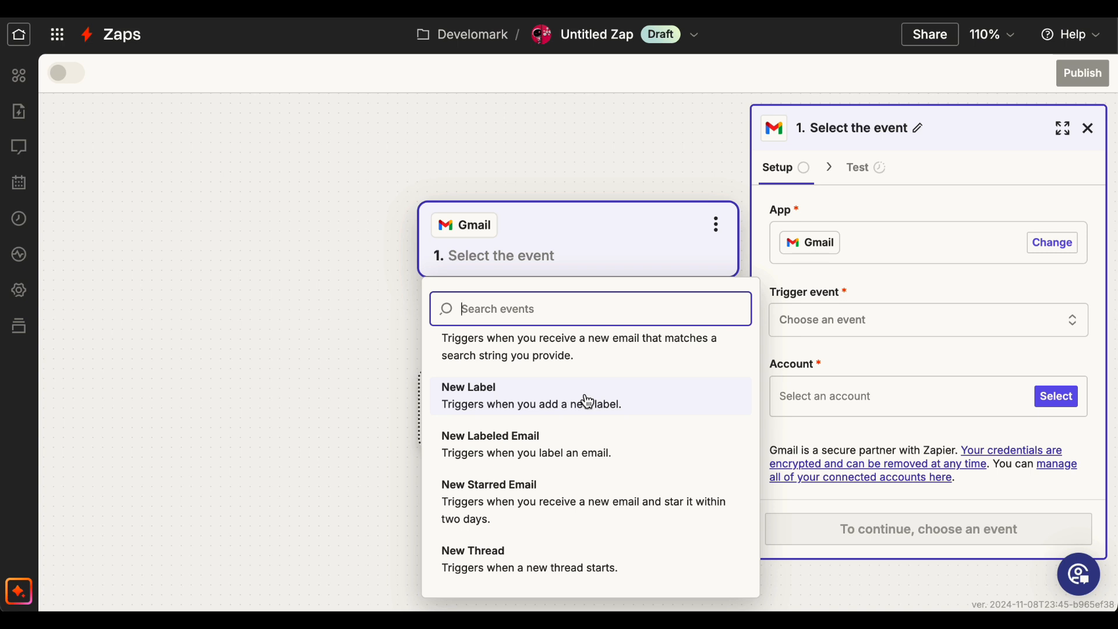
pyautogui.click(512, 507)
pyautogui.click(1051, 399)
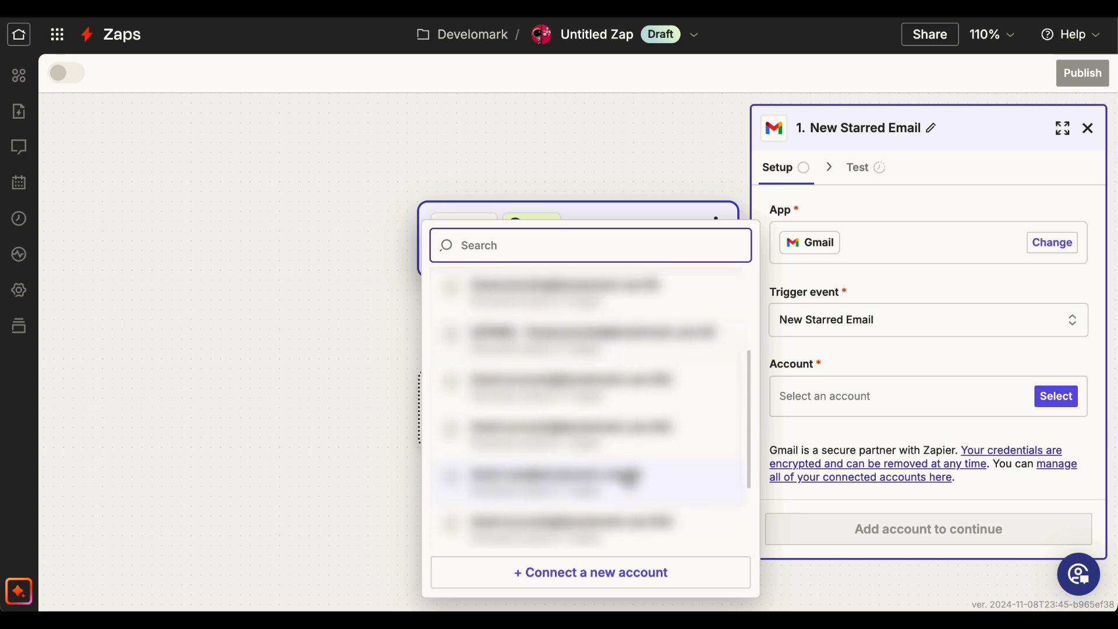
pyautogui.click(631, 481)
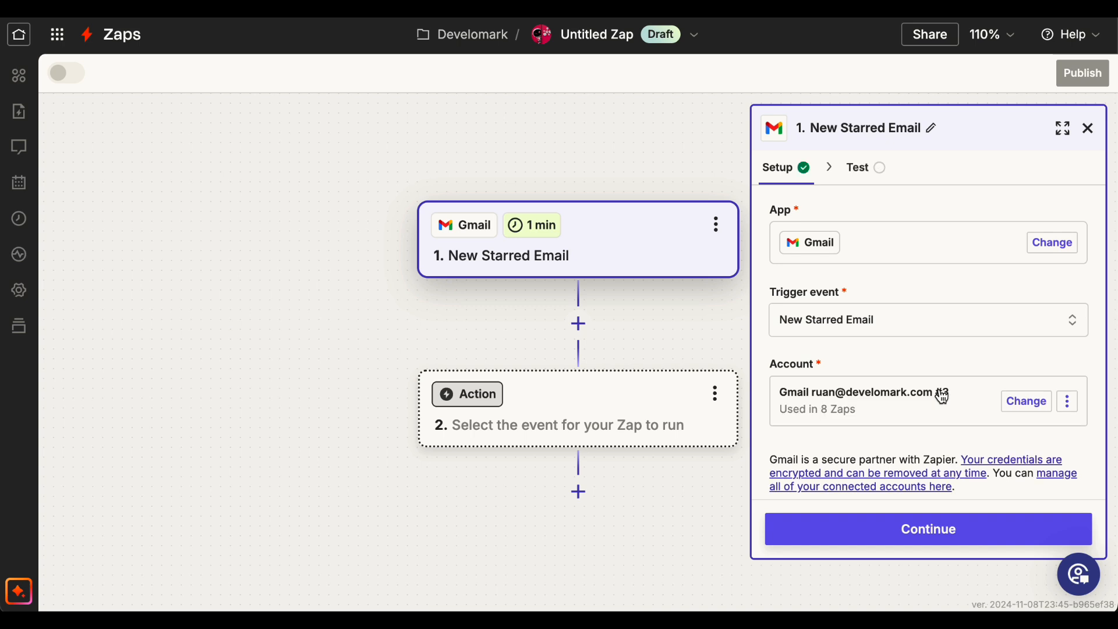
# Step: Test the New Starred Email trigger and continue with the Starred Email D record
pyautogui.click(914, 541)
pyautogui.click(937, 530)
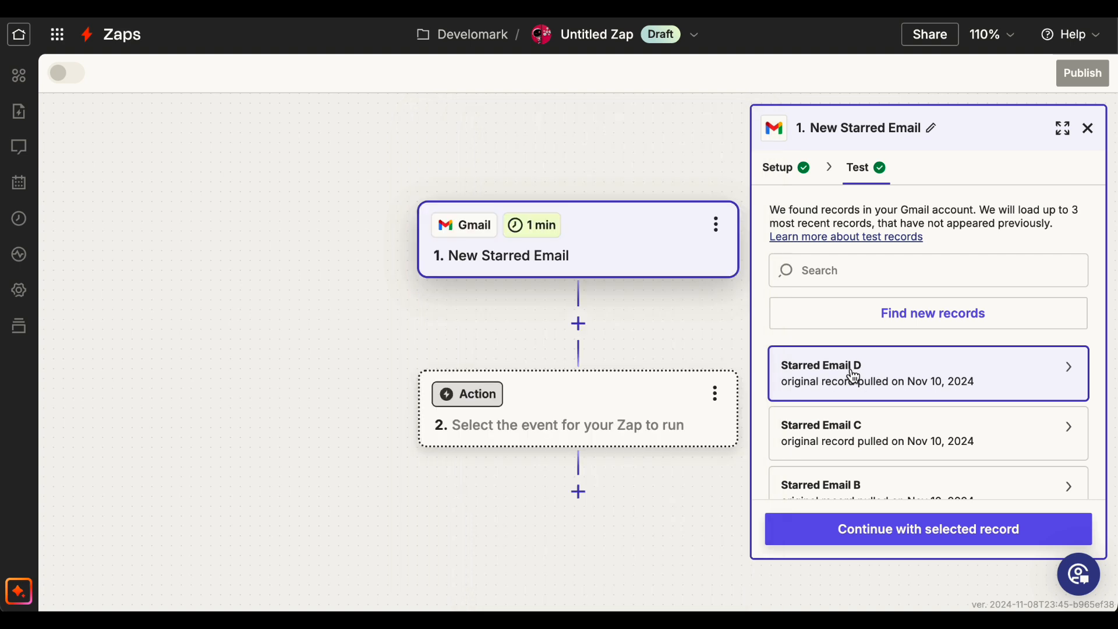
pyautogui.click(899, 533)
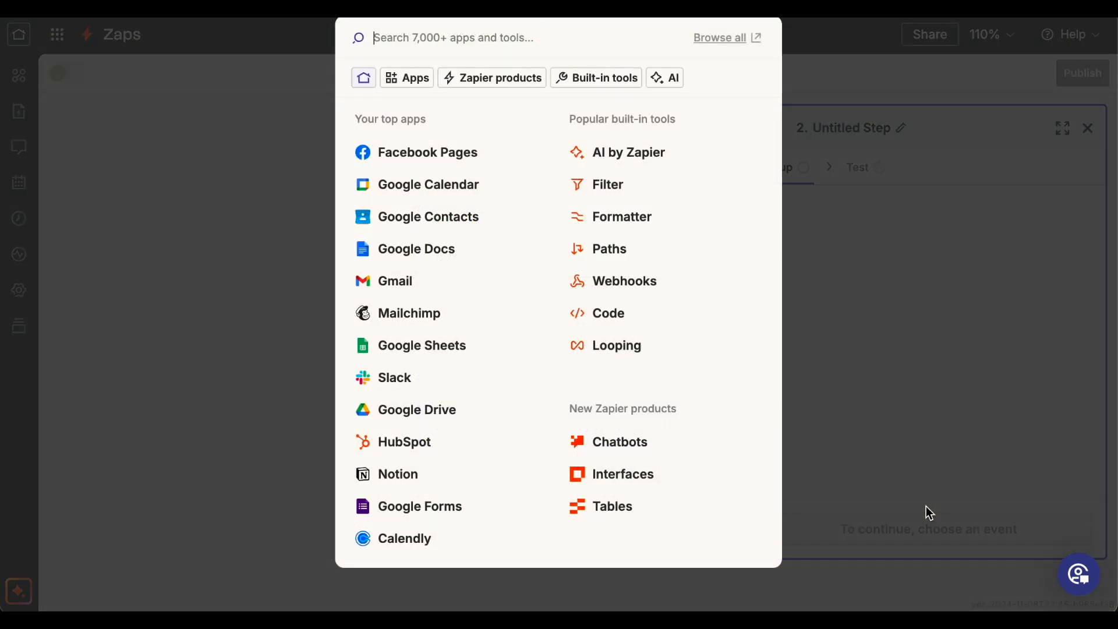
# Step: Add ChatGPT as the action app with the Conversation With Assistant event, and continue to its configuration
pyautogui.write('chat')
pyautogui.click(459, 96)
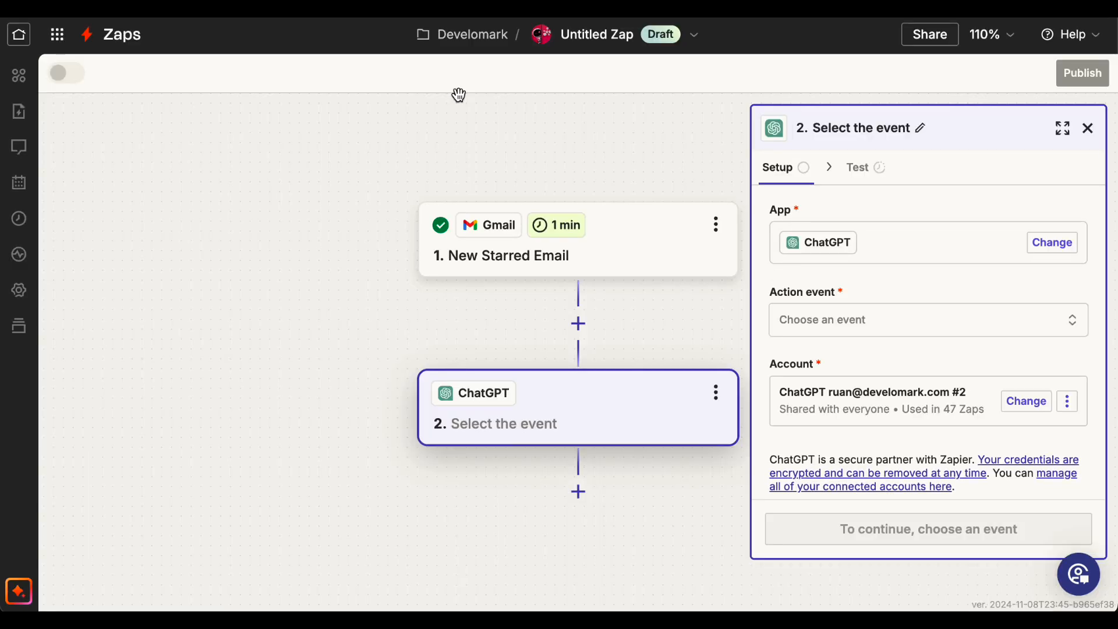
pyautogui.click(841, 326)
pyautogui.scroll(-3, 579, 438)
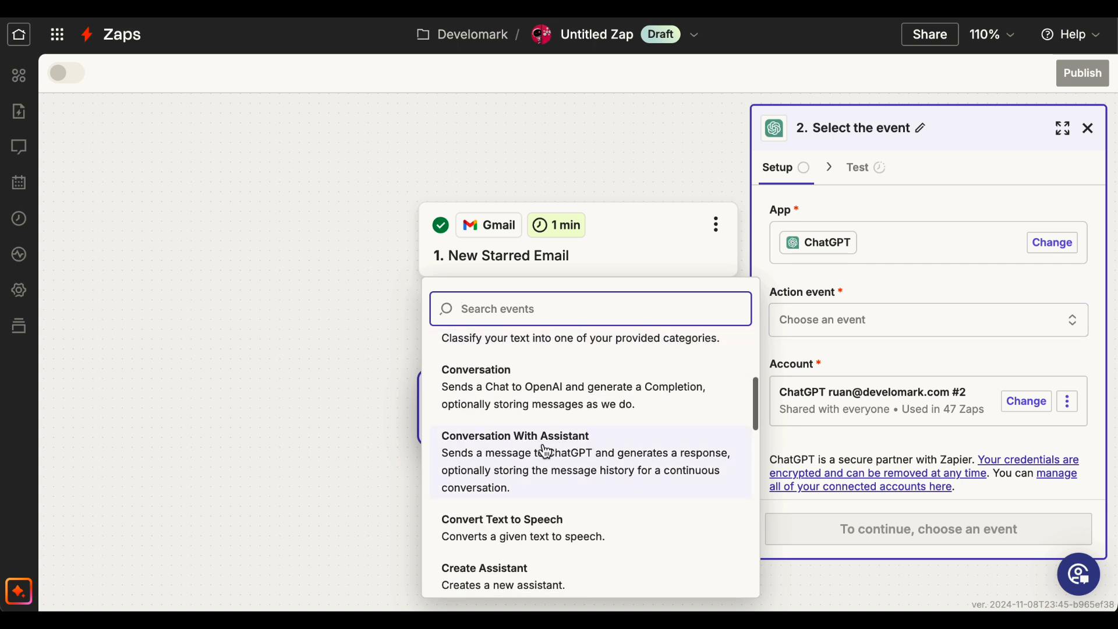
pyautogui.click(546, 451)
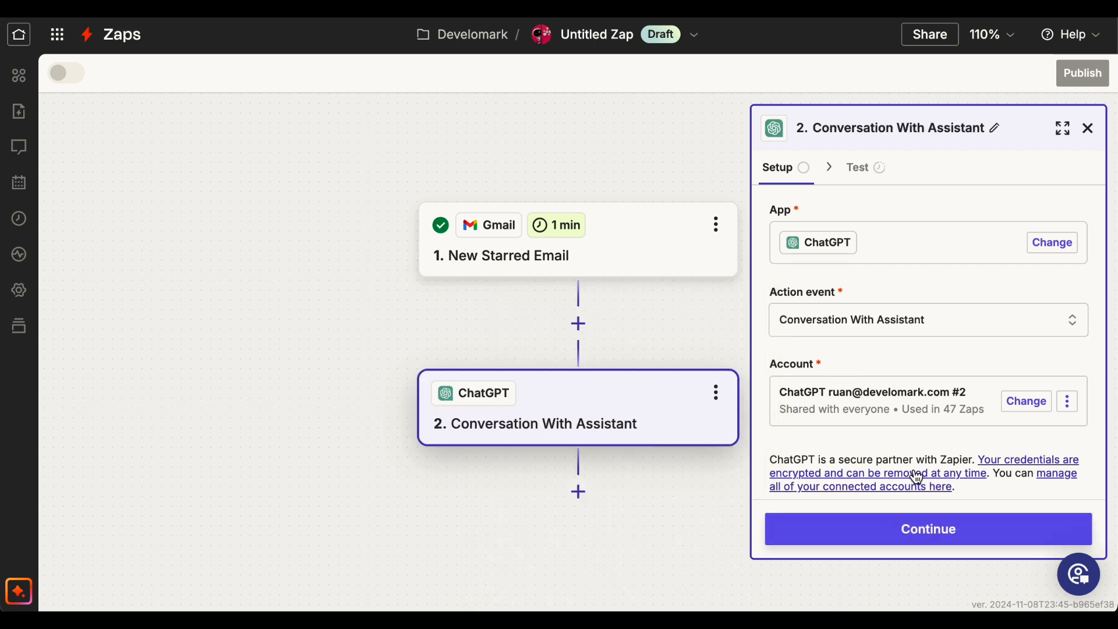
pyautogui.click(929, 528)
# Step: Choose the Develomark assistant and map Message to the New Starred Email step's Body Plain
pyautogui.click(996, 375)
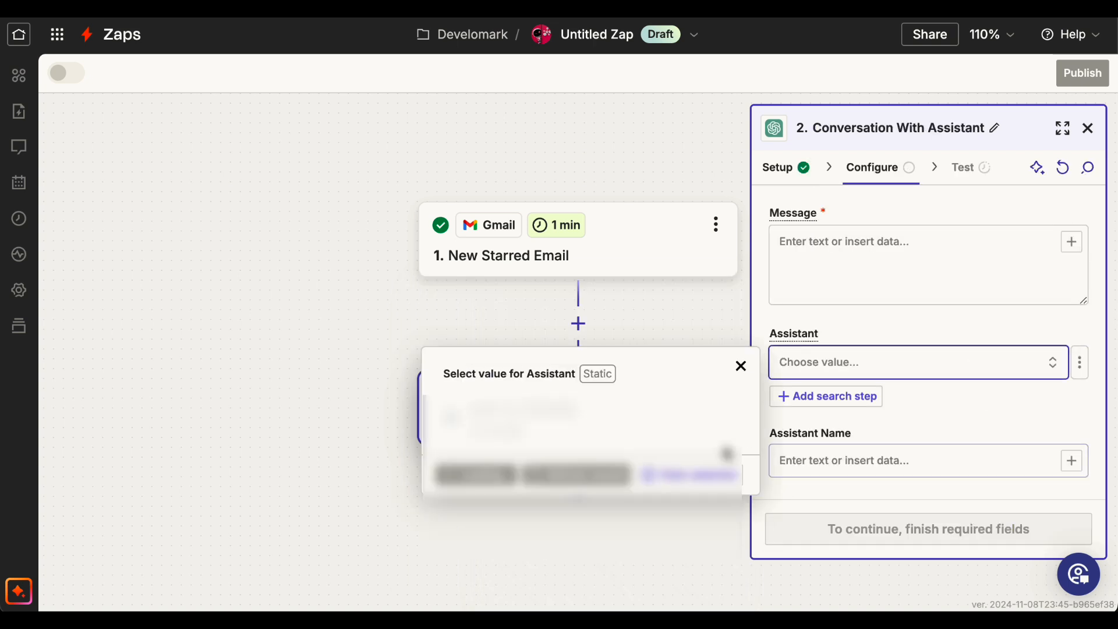
pyautogui.click(522, 382)
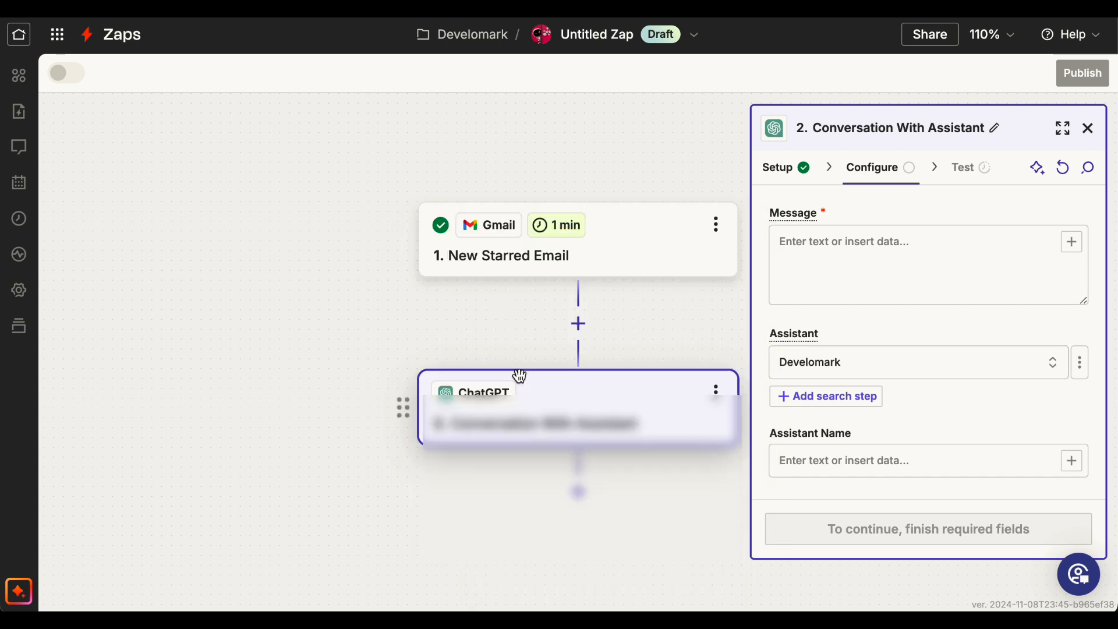
pyautogui.click(889, 252)
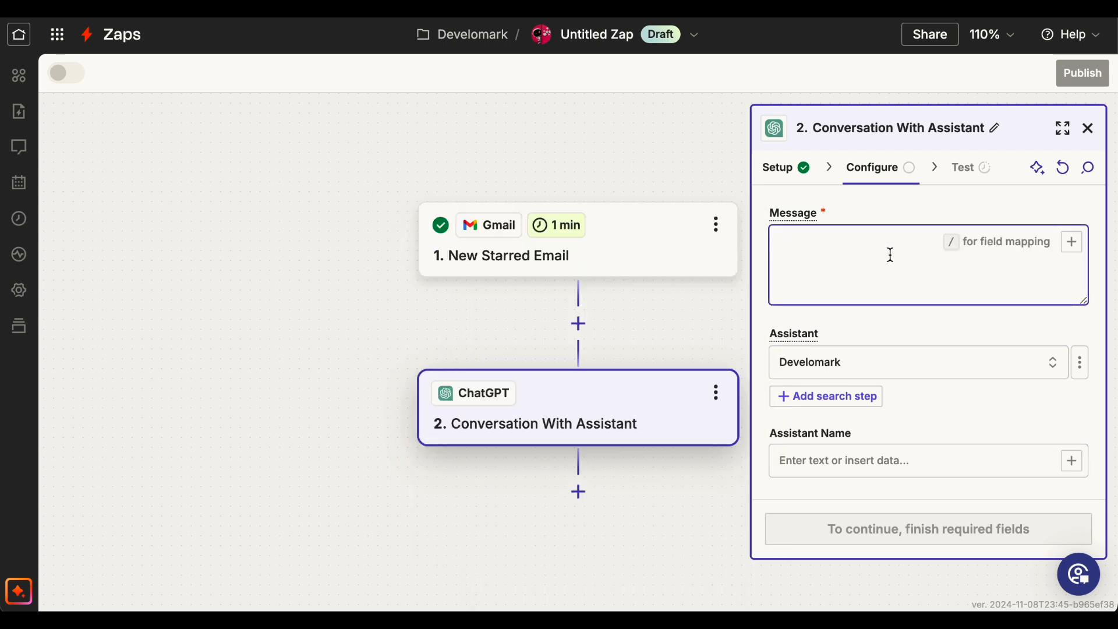
pyautogui.write('/')
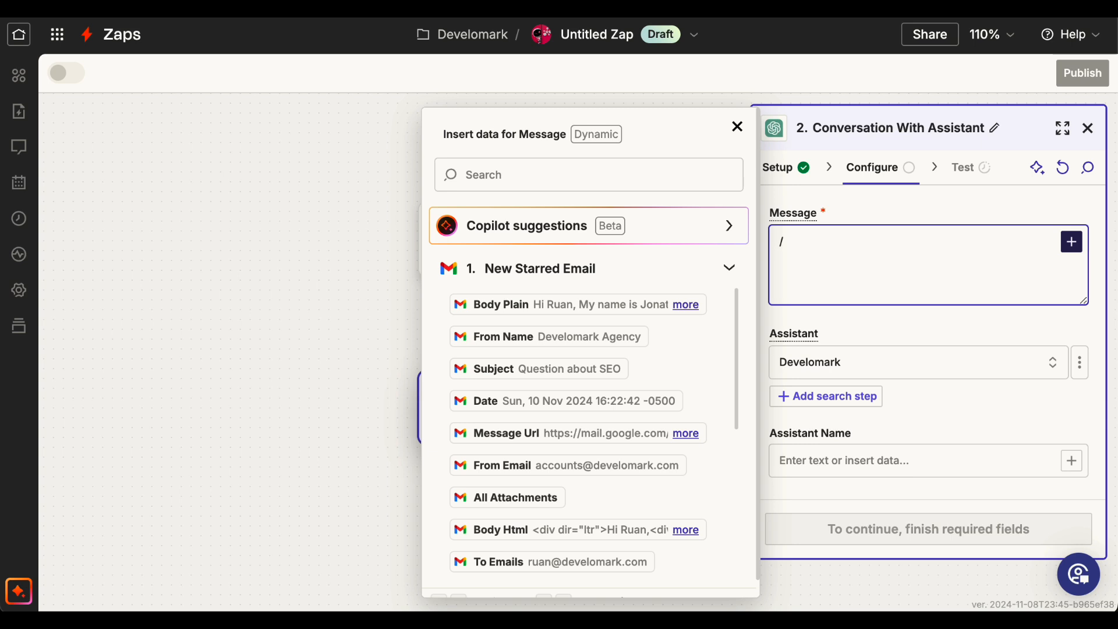
pyautogui.click(679, 307)
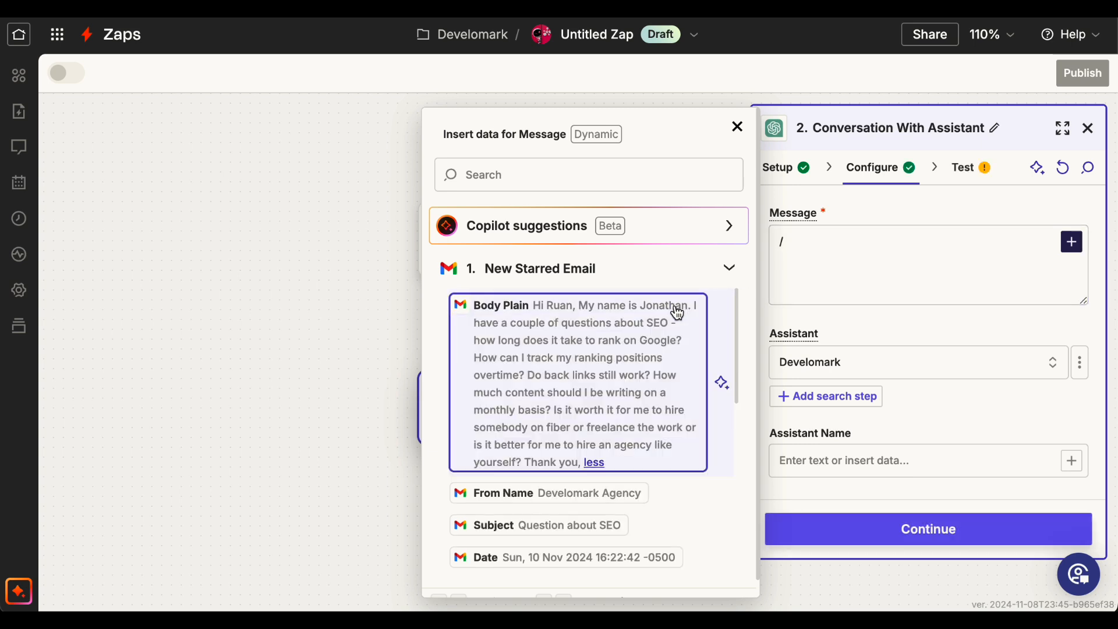
pyautogui.click(586, 354)
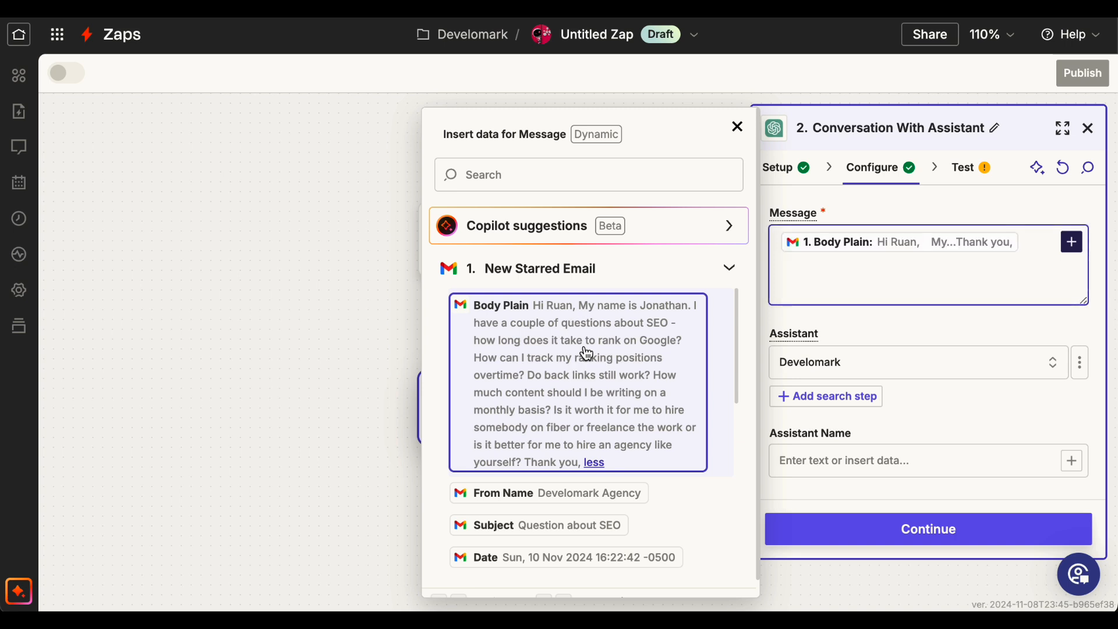
# Step: Below Body Plain in the Message, add the labels "Context:", "Role:" and "Task:" on separate lines
pyautogui.press('Return')
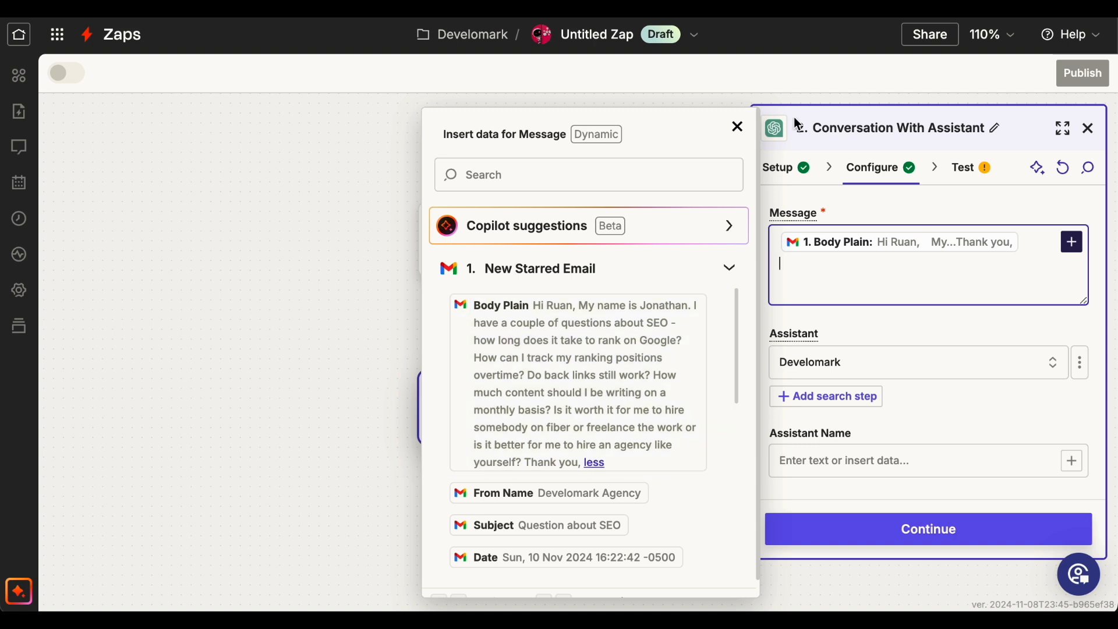
pyautogui.click(737, 127)
pyautogui.write('Conte')
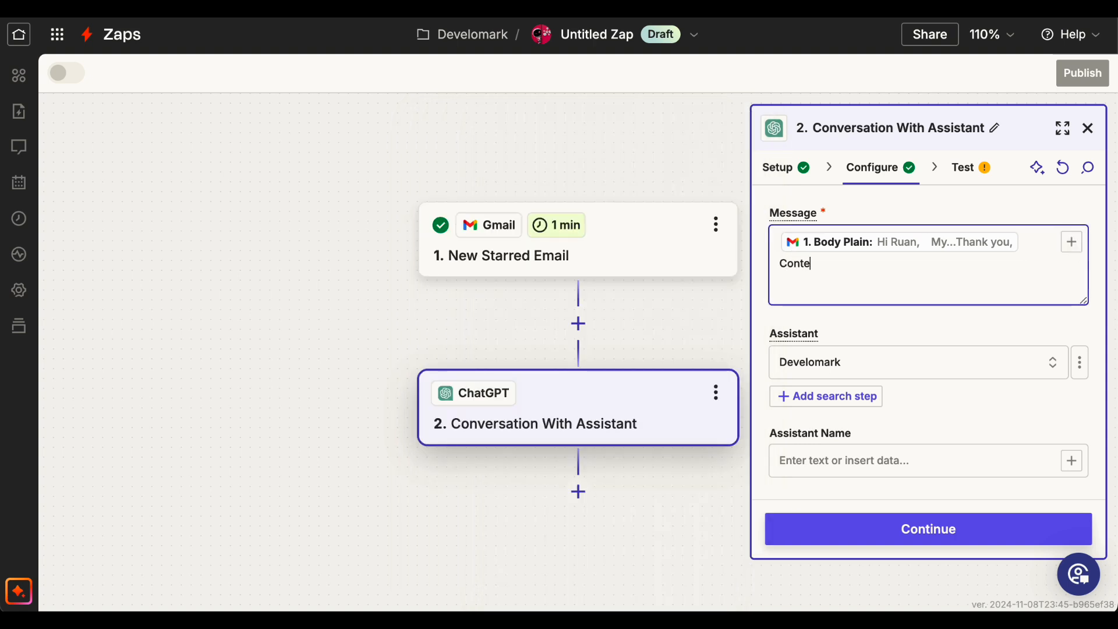
pyautogui.write('xt:')
pyautogui.press('Return')
pyautogui.write('Role:')
pyautogui.press('Return')
pyautogui.write('Task:')
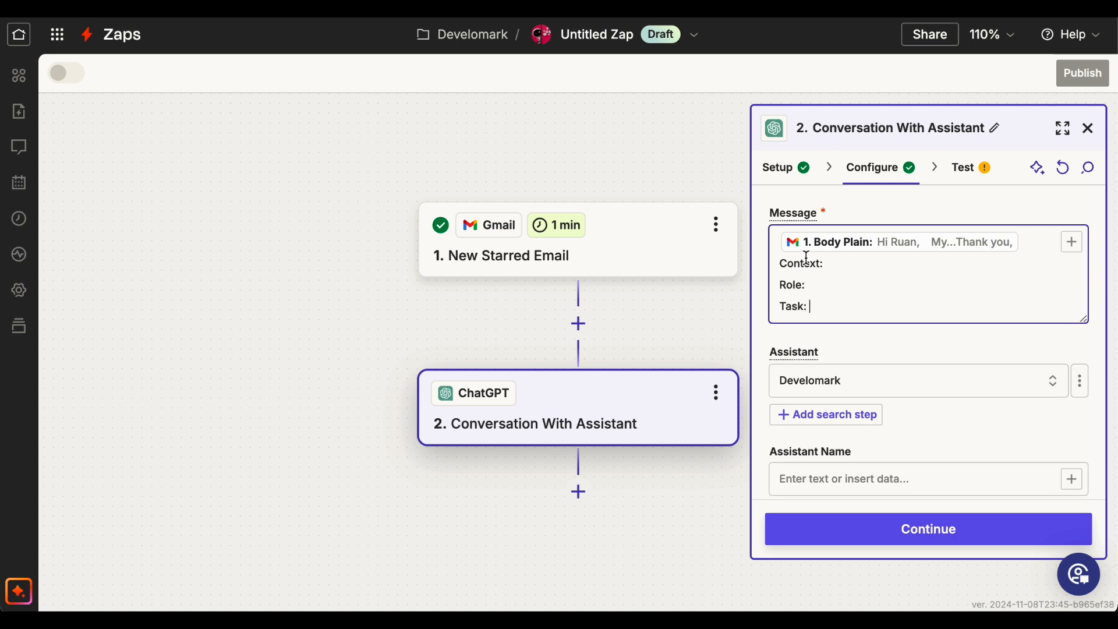
# Step: Fill in Context about receiving many emails on SEO for local service websites, and Role as answering them promptly in the owner's tone of voice
pyautogui.click(850, 266)
pyautogui.press('F5')
pyautogui.write('ruan Marinho gets a lot of emails about SEO and how to best perform search engine optimization for local service base websi')
pyautogui.click(809, 328)
pyautogui.write("using Ruan's tone of voice acting as you are Ruan you are responsible for providing timely responses to these emails.")
# Step: Fill in Task: write an objective, no-adjective email answering the questions, providing guidance and asking about interest in a website audit to increase rankings
pyautogui.scroll(-1, 928, 326)
pyautogui.click(810, 341)
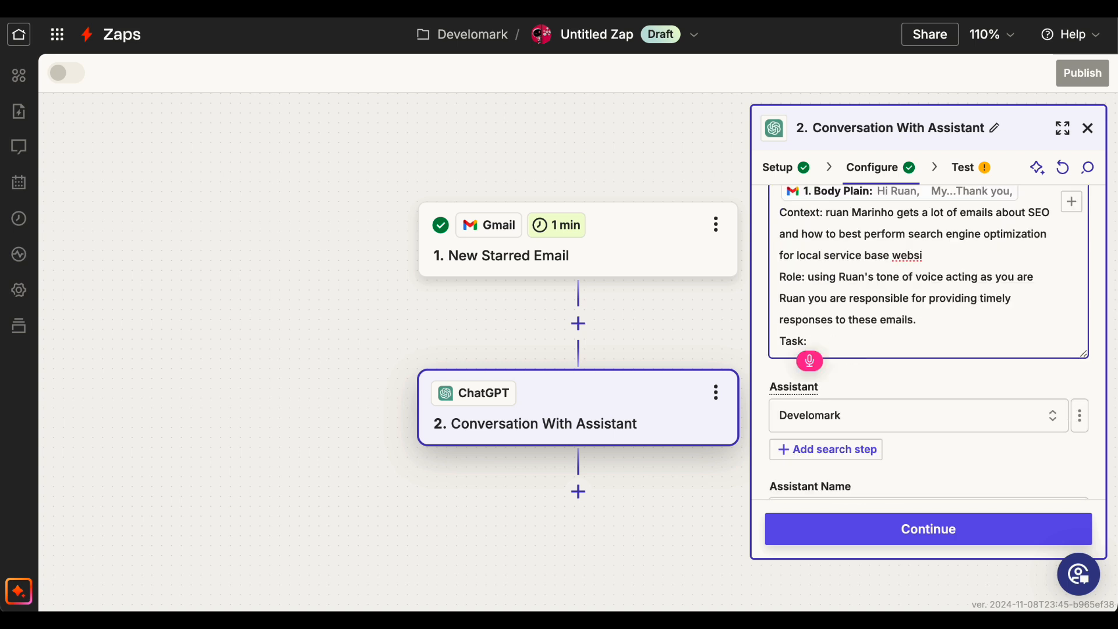
pyautogui.write("taking the body of the email that you just got right and objective no adjective email answering questions providing guidance and asking them if they're interested in me providing them with a website audit so that I can increase their rankings.")
# Step: Complete the Context sentence with "website." and separate the Context, Role and Task sections with blank lines
pyautogui.click(950, 266)
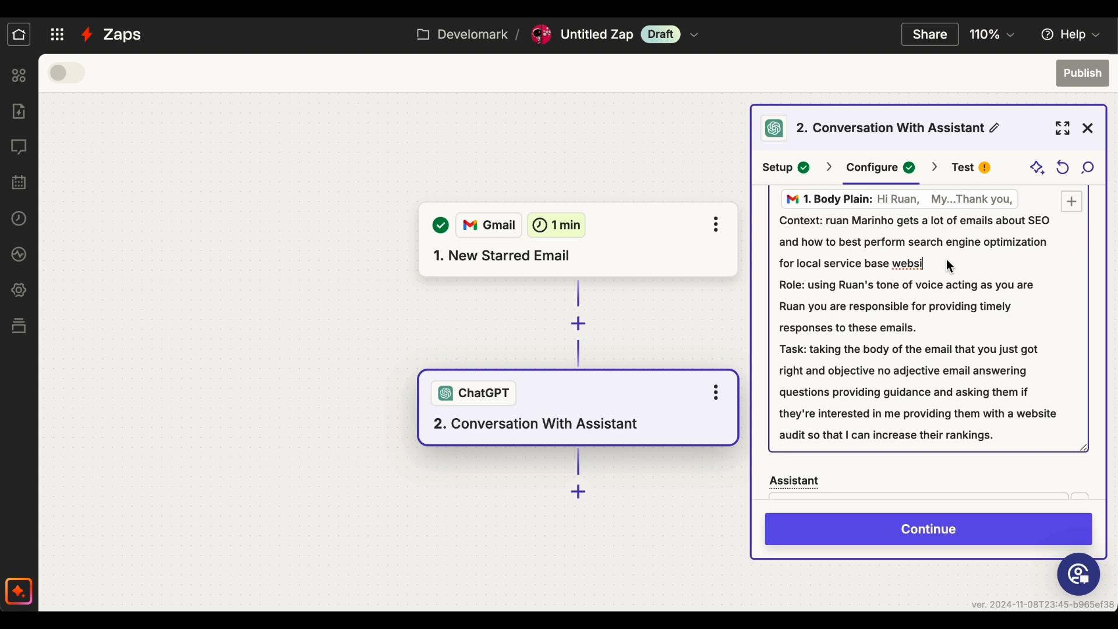
pyautogui.write('te.')
pyautogui.press('Return')
pyautogui.click(935, 350)
pyautogui.press('Return')
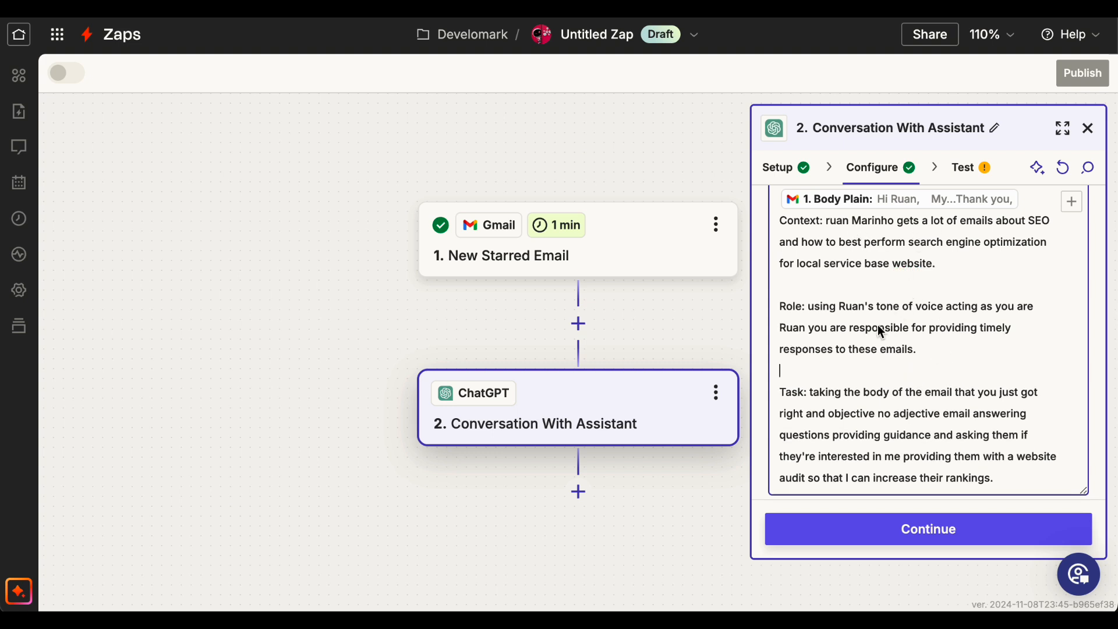
pyautogui.tripleClick(870, 344)
pyautogui.click(898, 393)
pyautogui.moveTo(997, 476); pyautogui.dragTo(827, 377)
pyautogui.click(904, 361)
pyautogui.moveTo(884, 414); pyautogui.dragTo(943, 416)
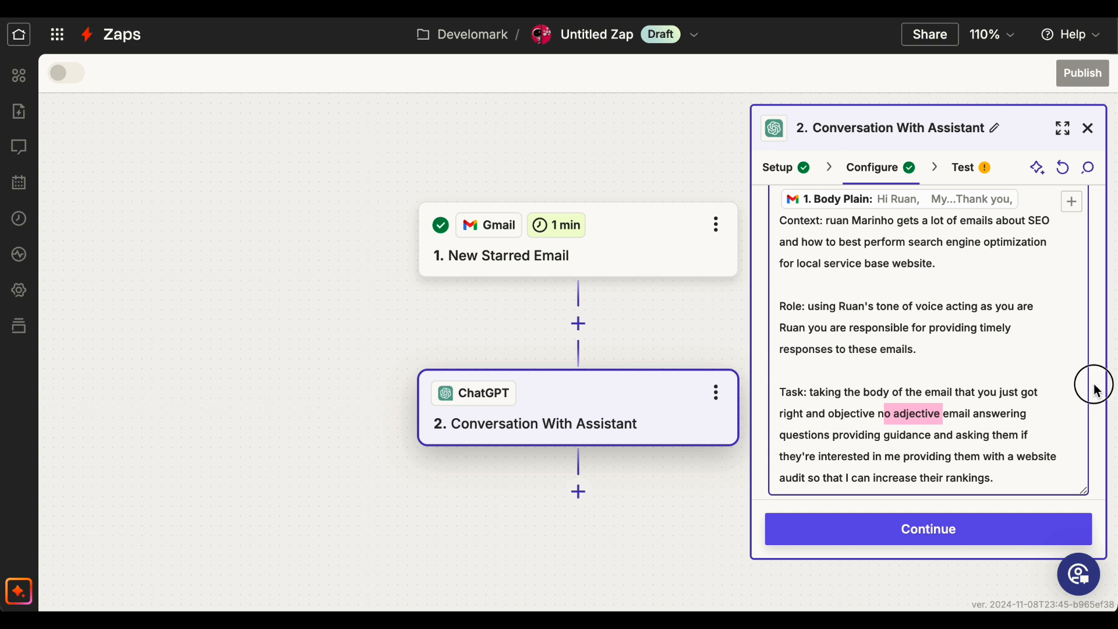
# Step: Set the assistant's Model to gpt-4o-mini and continue to the test
pyautogui.scroll(-10, 990, 349)
pyautogui.scroll(3, 941, 247)
pyautogui.click(850, 267)
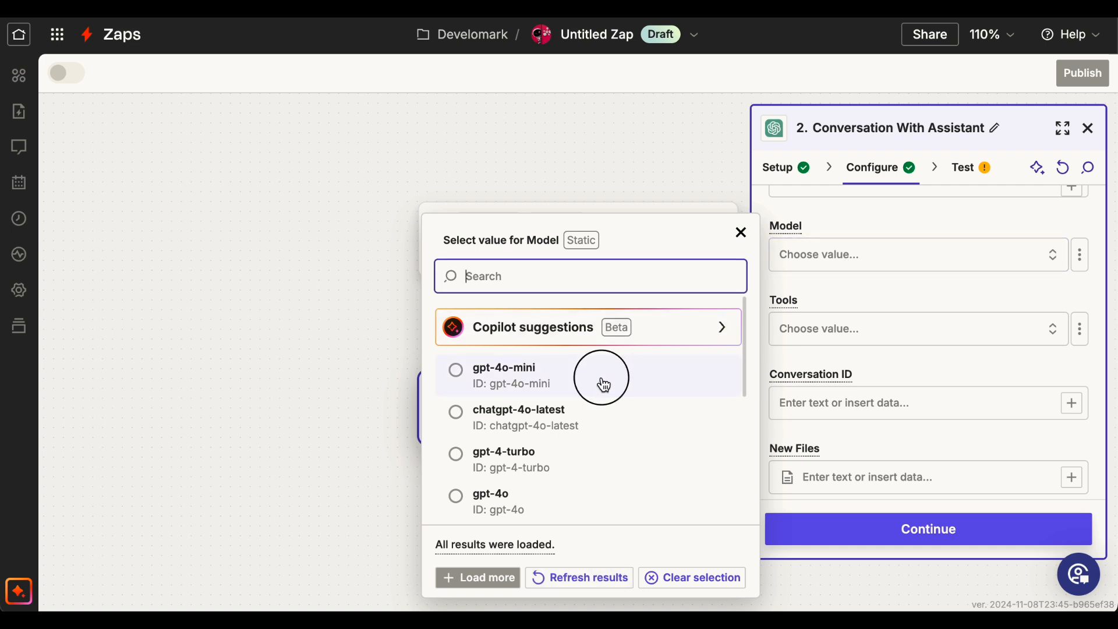
pyautogui.click(603, 384)
pyautogui.scroll(-5, 856, 428)
pyautogui.click(916, 528)
# Step: Test the Conversation With Assistant step and read the reply generated in its Full Response
pyautogui.scroll(-5, 909, 539)
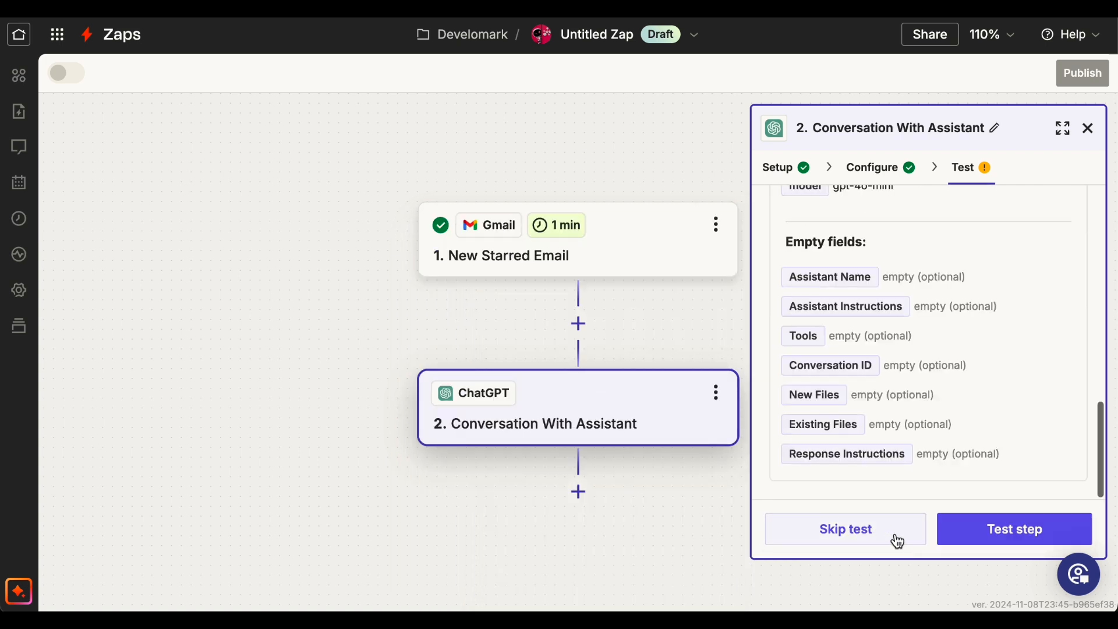
pyautogui.click(897, 541)
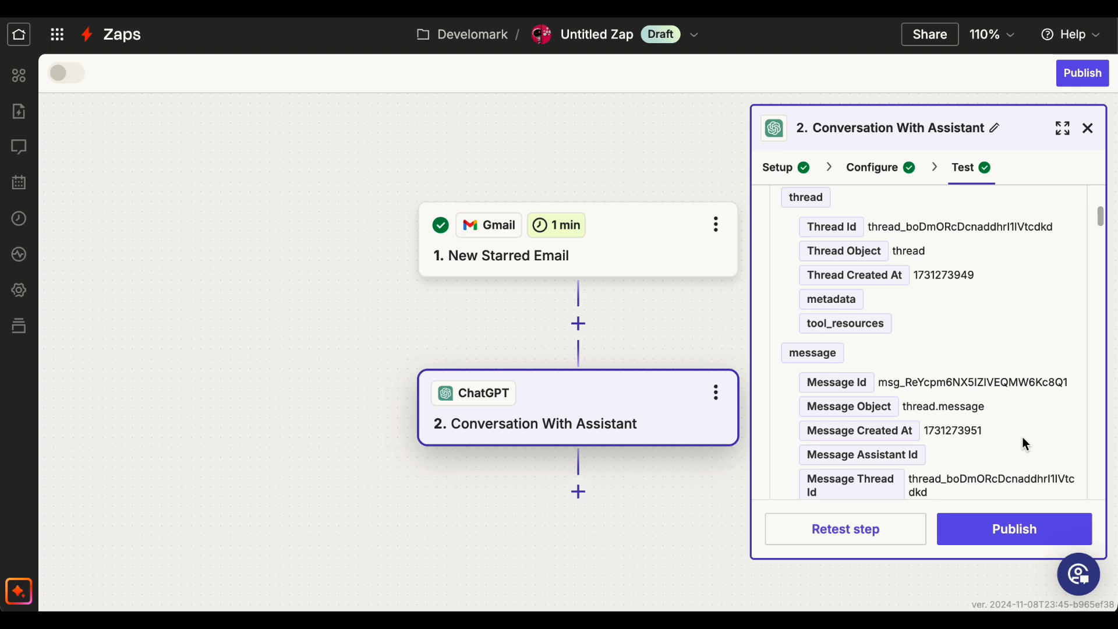
pyautogui.scroll(-10, 1013, 395)
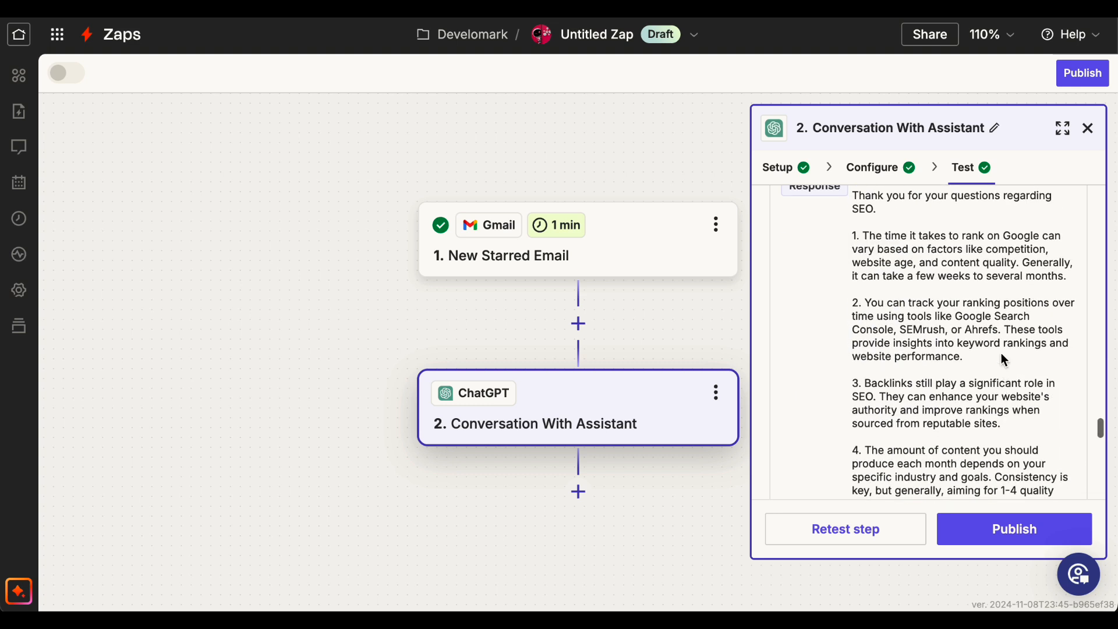
pyautogui.scroll(2, 1005, 359)
pyautogui.click(858, 249)
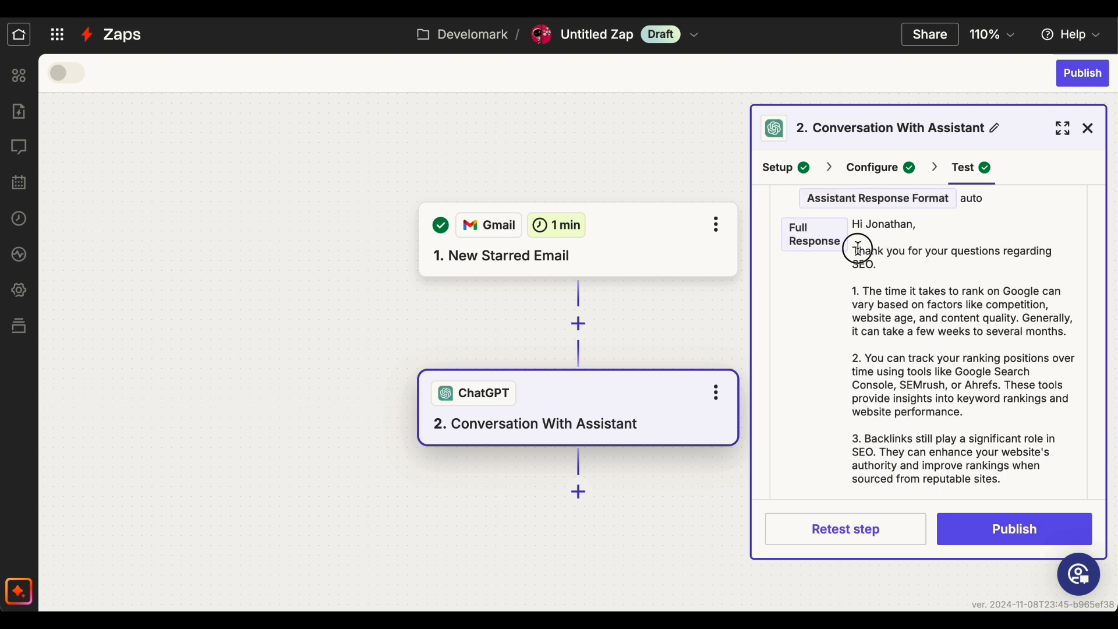
pyautogui.doubleClick(868, 223)
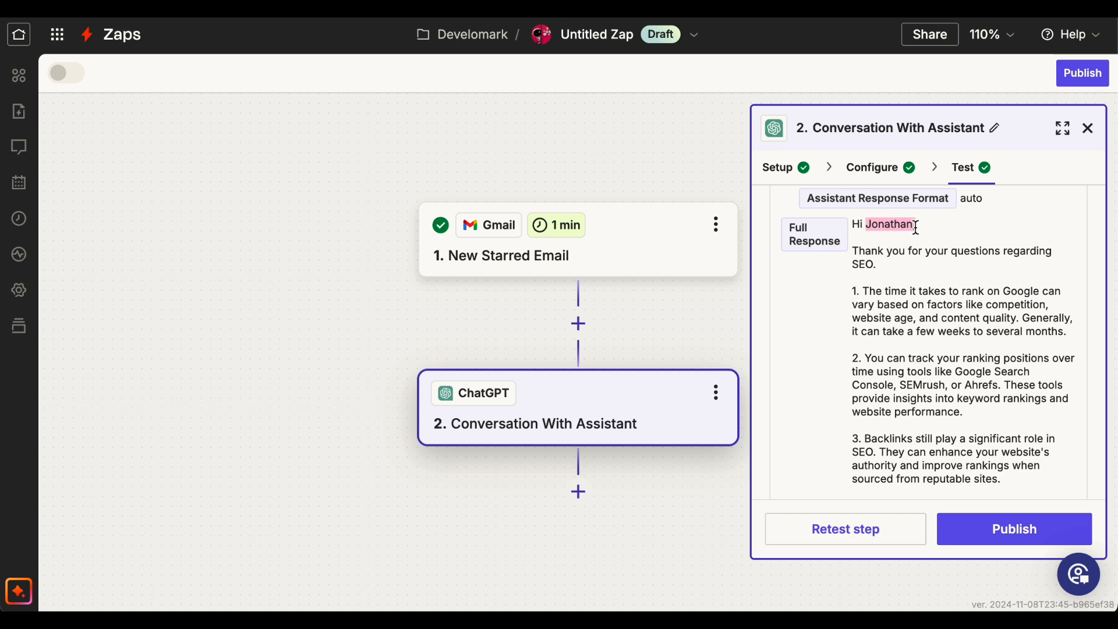
pyautogui.scroll(-3, 951, 253)
pyautogui.scroll(-4, 929, 286)
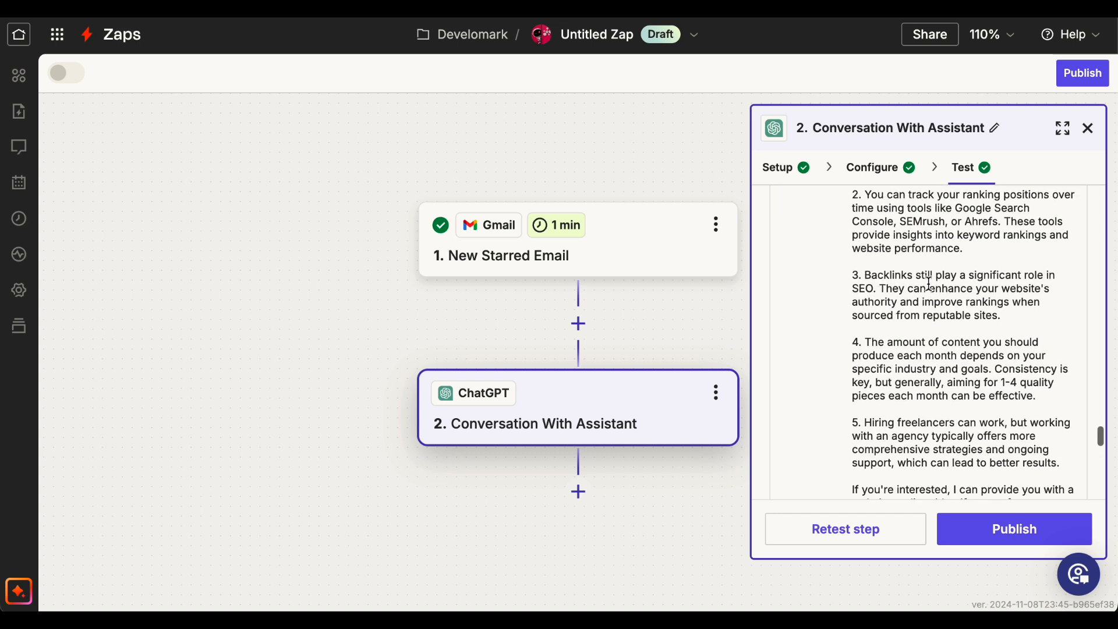
# Step: Read the rest of the generated reply through the website audit offer and sign-off
pyautogui.scroll(-2, 924, 292)
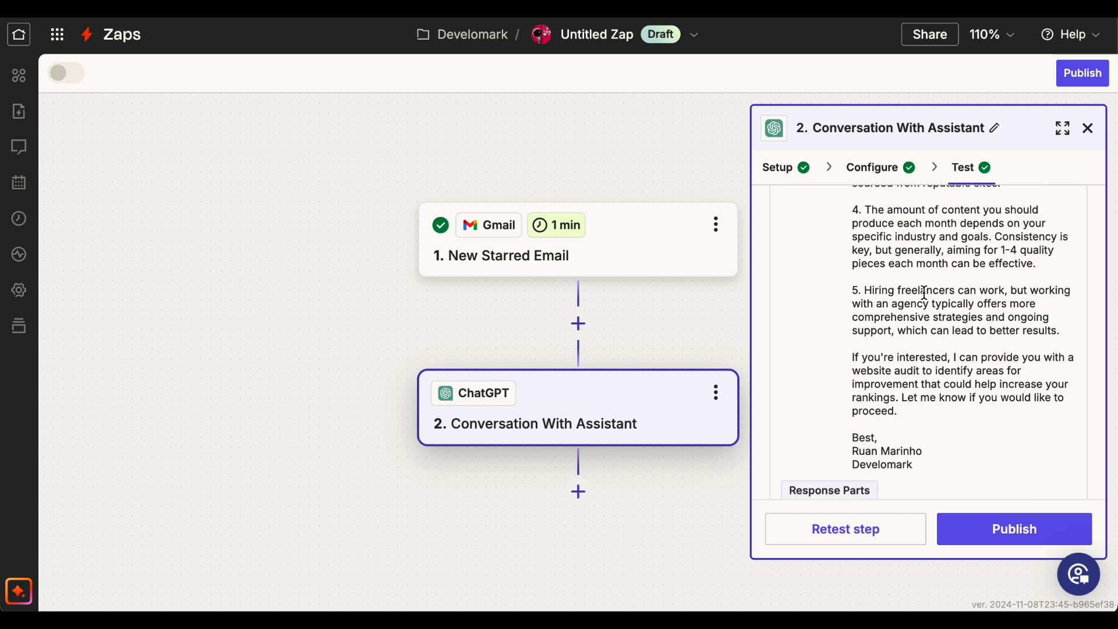
pyautogui.moveTo(851, 357); pyautogui.dragTo(956, 432)
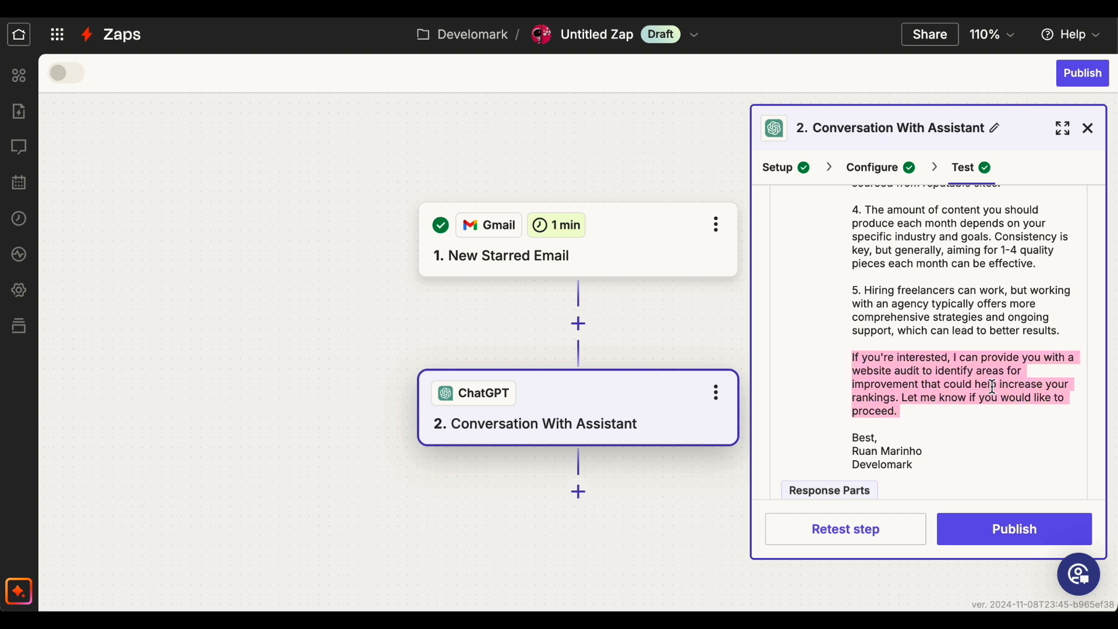
pyautogui.scroll(-10, 998, 389)
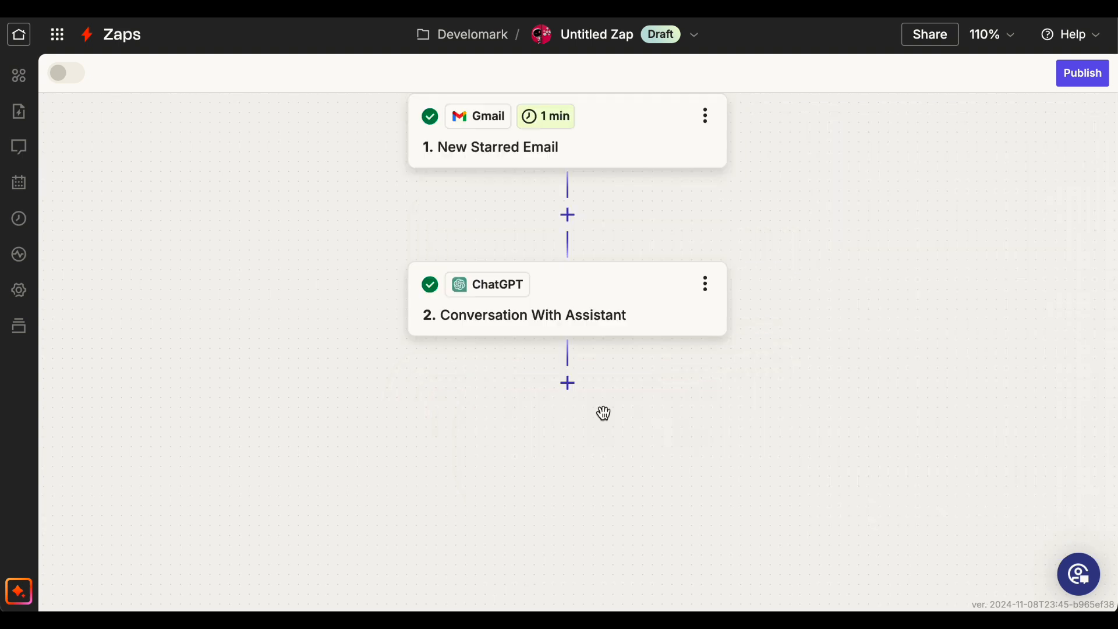
# Step: Add a Gmail action after Conversation With Assistant, set its event to Create Draft and continue to its configuration
pyautogui.click(569, 384)
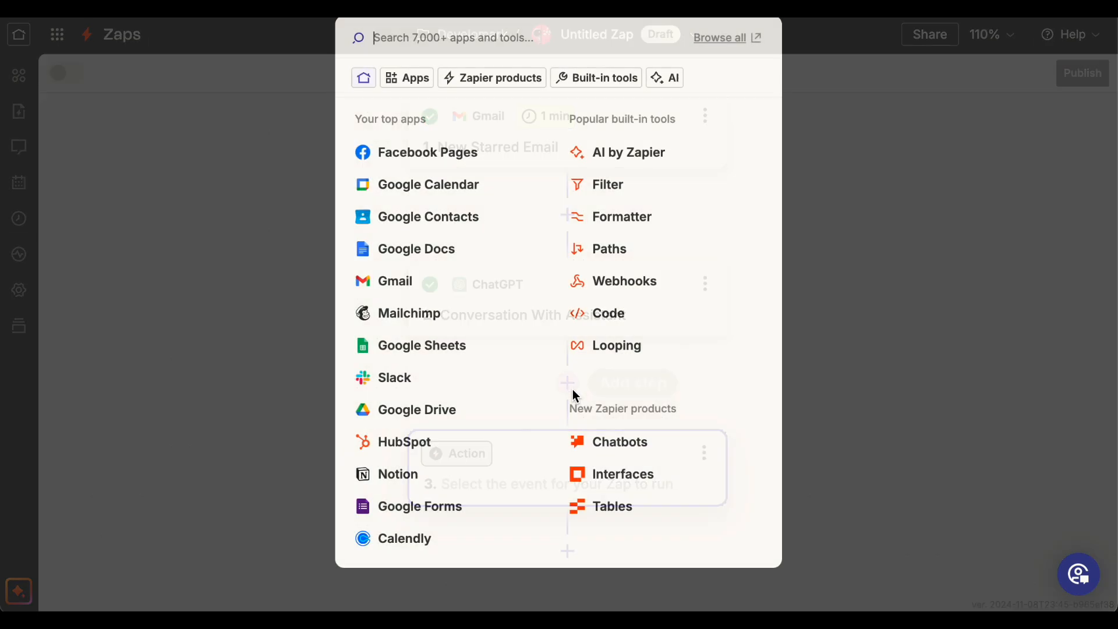
pyautogui.write('gmail')
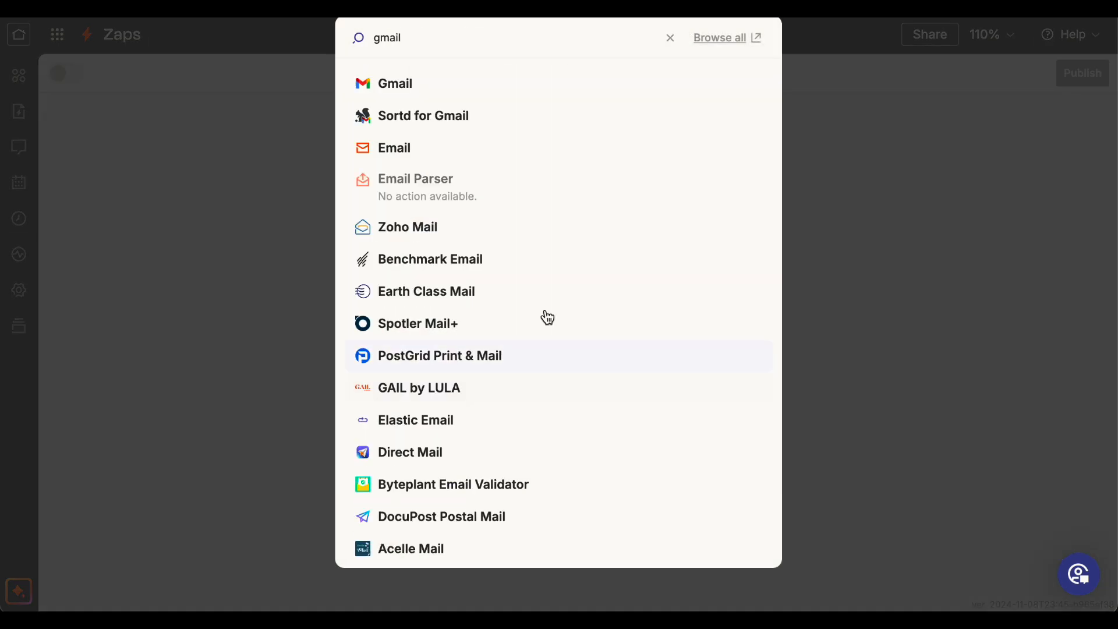
pyautogui.click(462, 93)
pyautogui.click(848, 321)
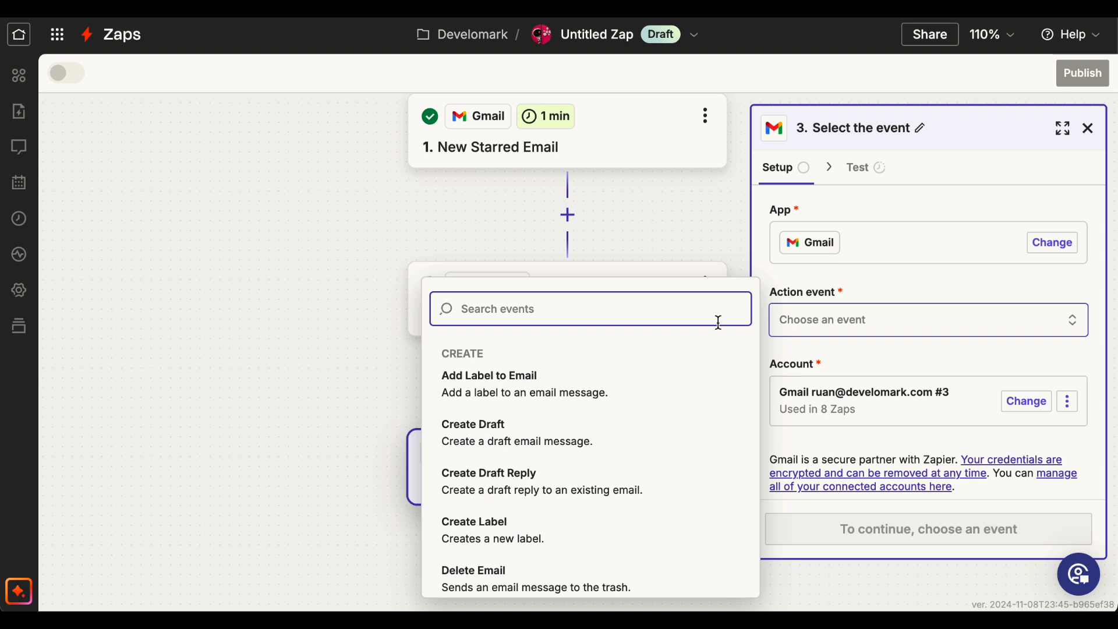
pyautogui.click(551, 445)
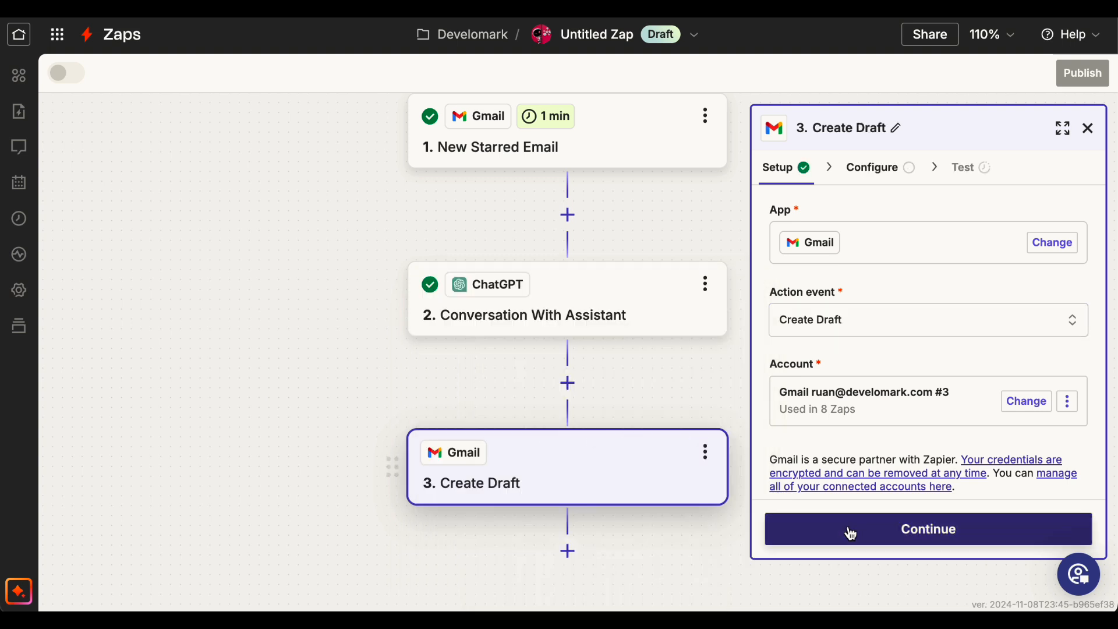
pyautogui.click(848, 530)
# Step: Map the draft's To field to From Email from the New Starred Email step
pyautogui.click(865, 308)
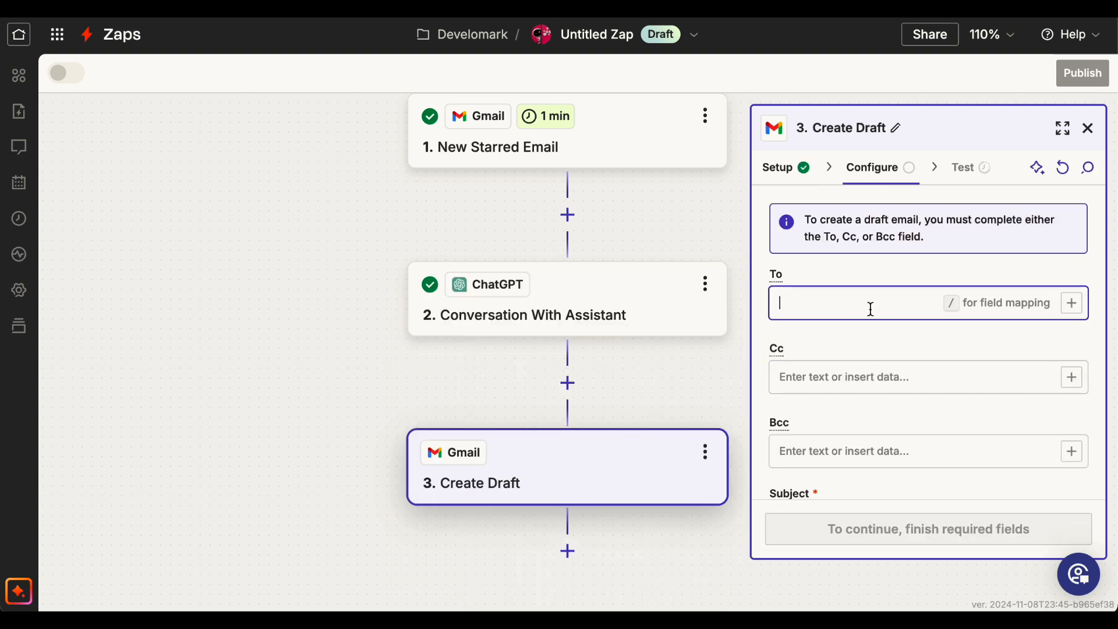
pyautogui.click(1072, 303)
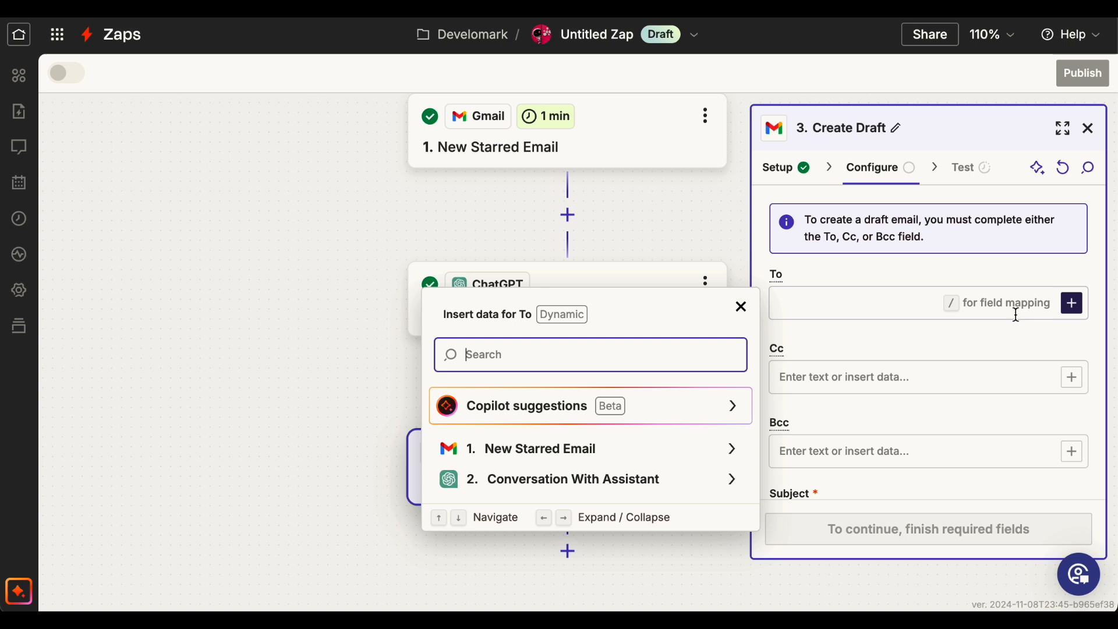
pyautogui.click(668, 438)
pyautogui.click(659, 455)
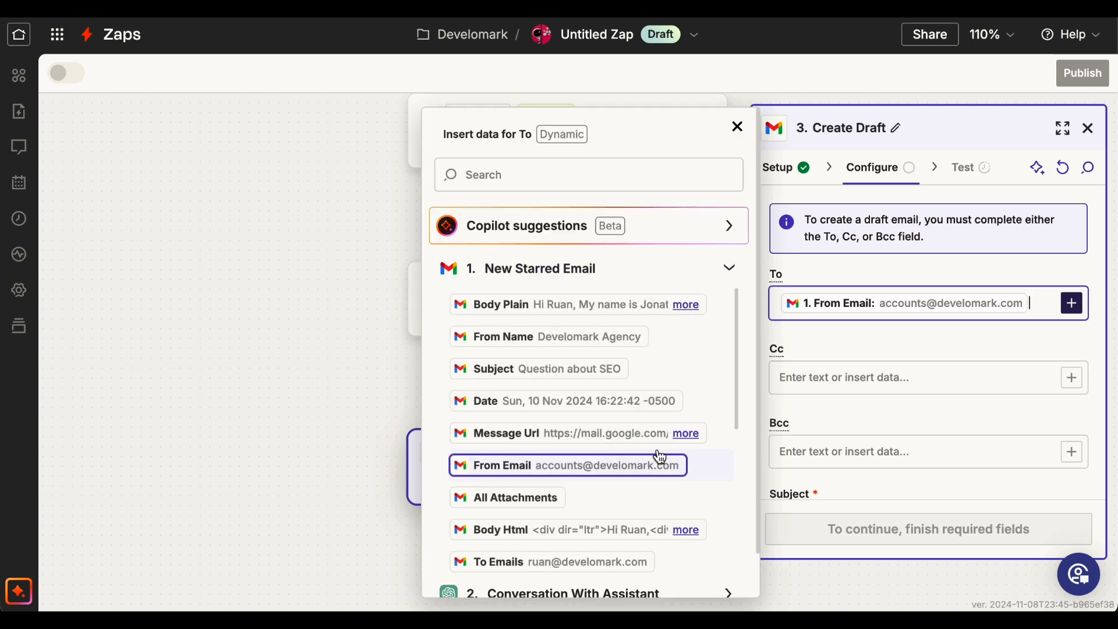
pyautogui.click(879, 342)
# Step: Set the draft's Subject to "Reply" and fill in From Name with the sender's full name
pyautogui.scroll(-4, 899, 345)
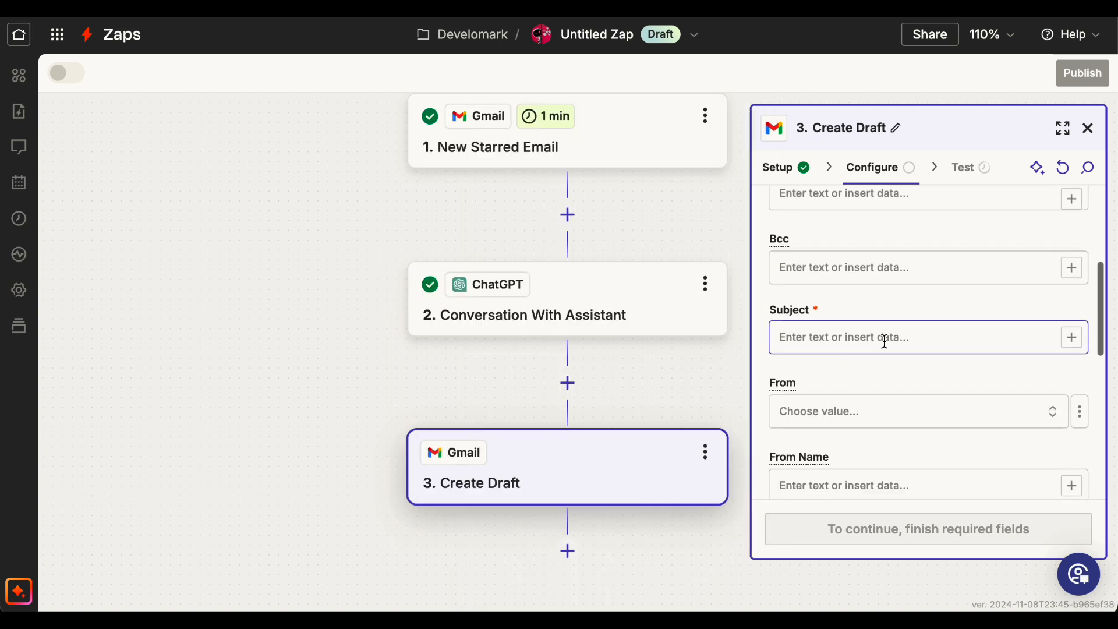
pyautogui.click(885, 341)
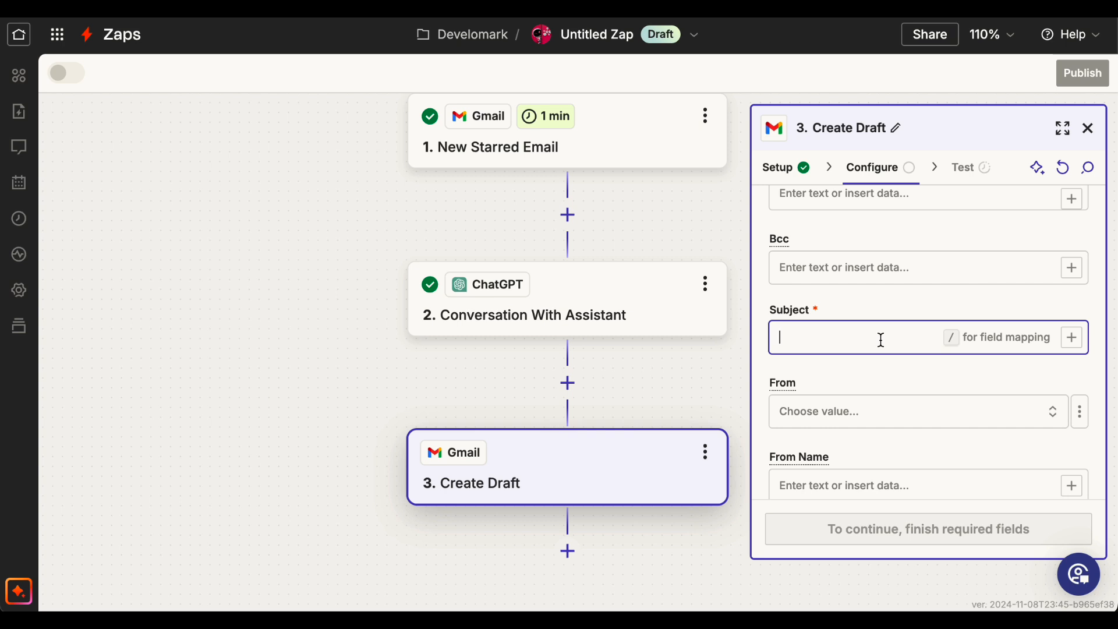
pyautogui.write('Reply')
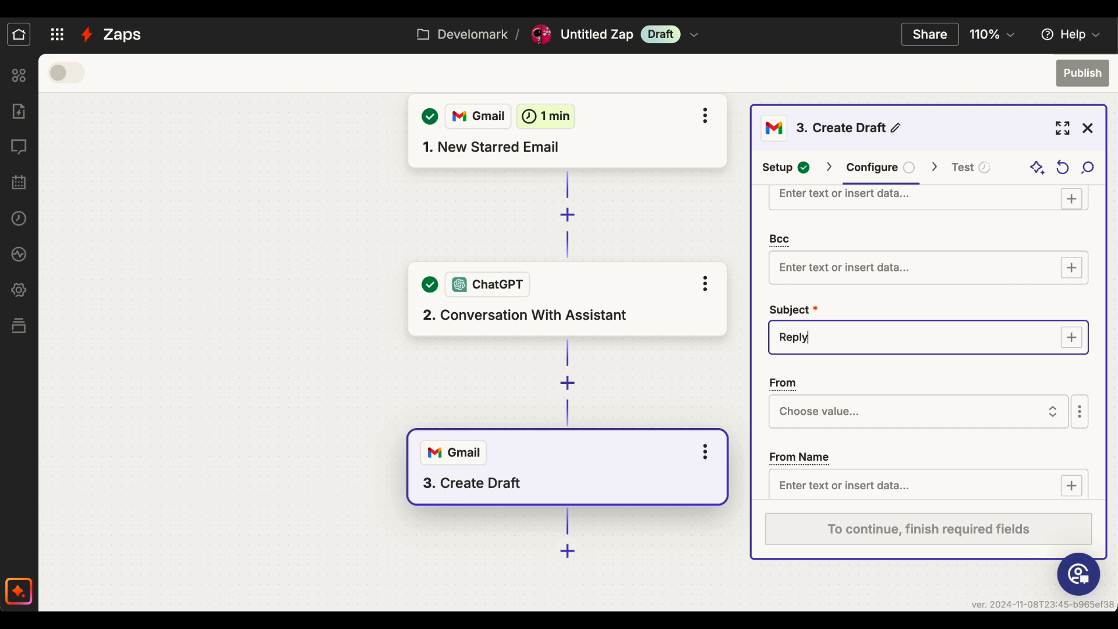
pyautogui.scroll(-2, 885, 338)
pyautogui.click(874, 369)
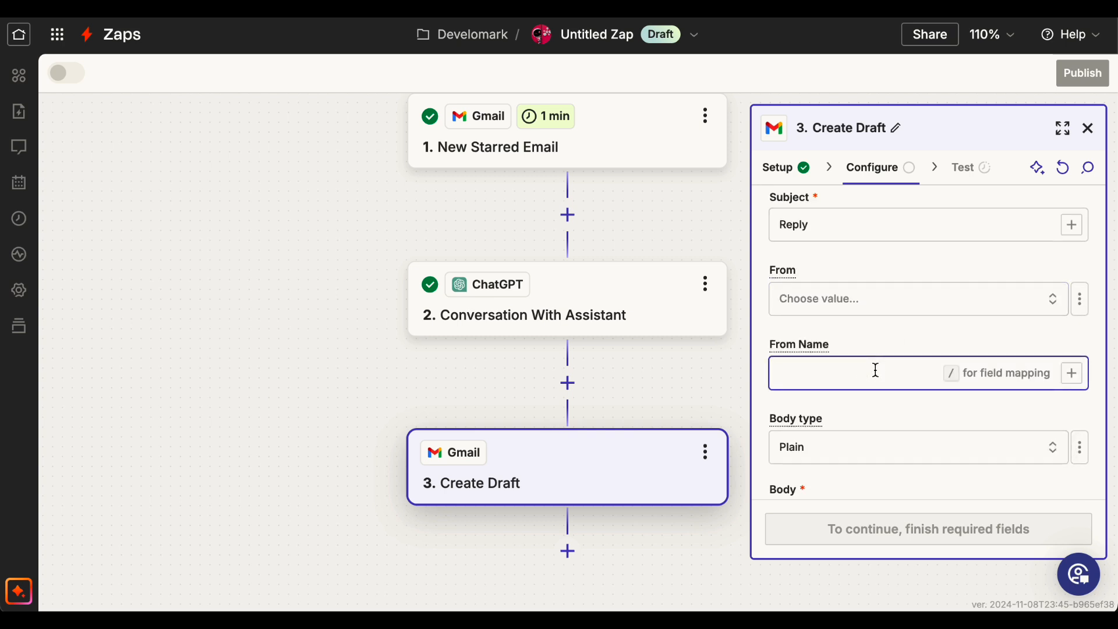
pyautogui.write('Ruan Marinho')
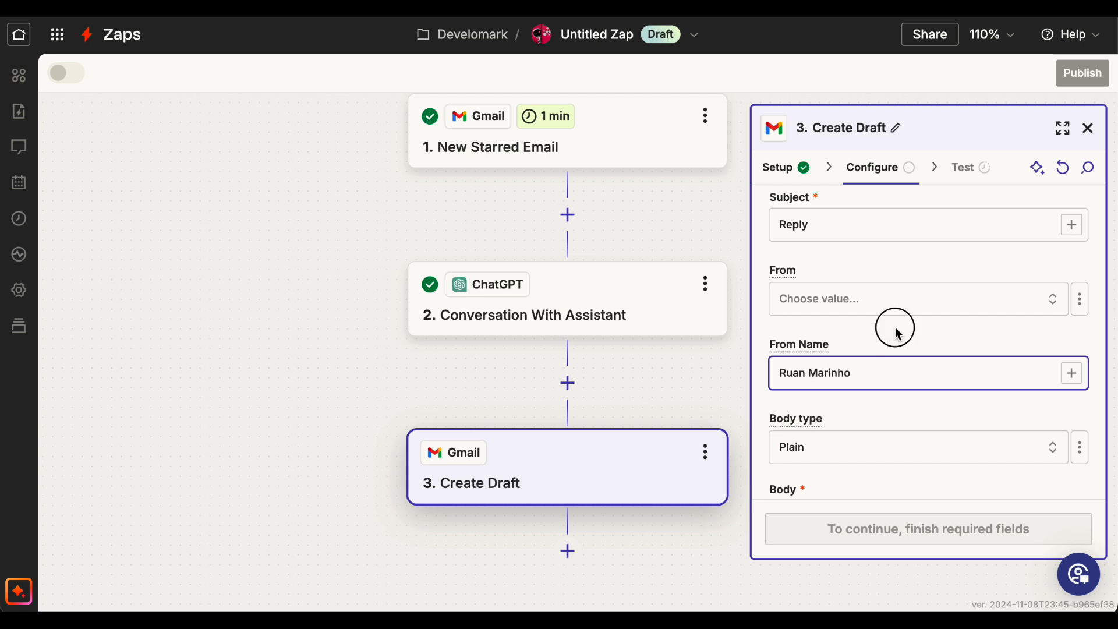
# Step: Map the draft's Body to Full Response from Conversation With Assistant and continue to the test
pyautogui.scroll(-4, 891, 326)
pyautogui.click(916, 305)
pyautogui.write('/')
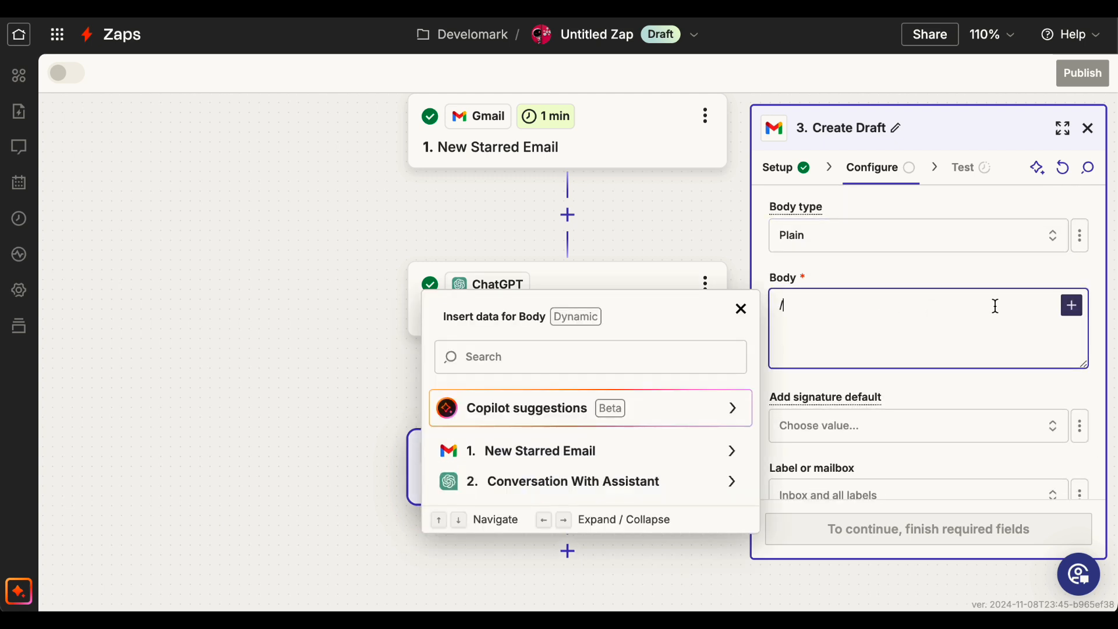
pyautogui.click(722, 480)
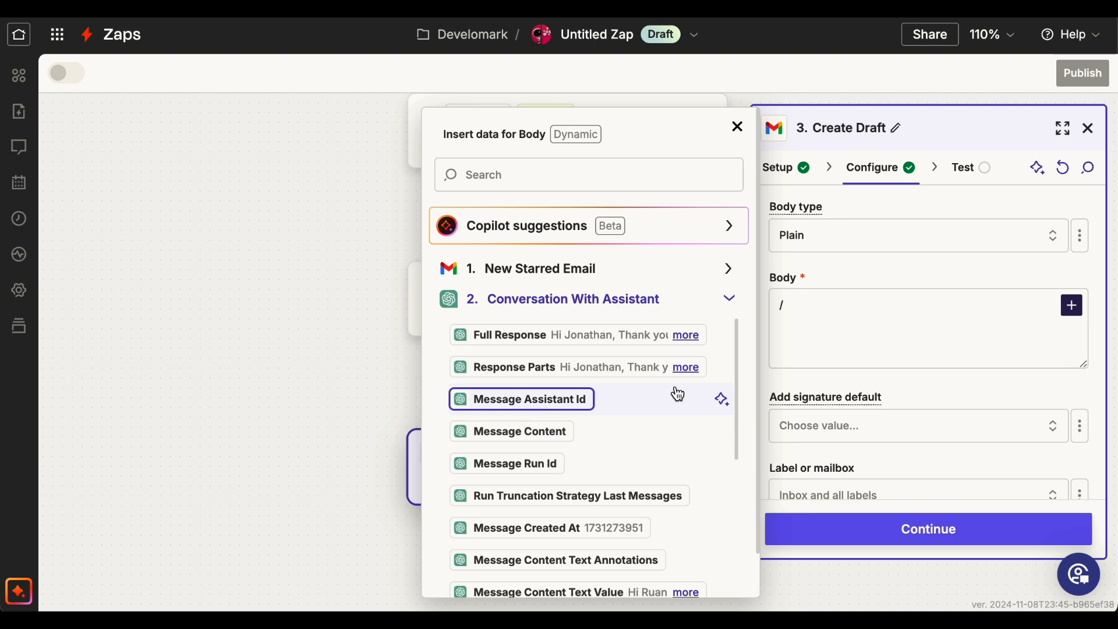
pyautogui.click(685, 333)
pyautogui.click(605, 381)
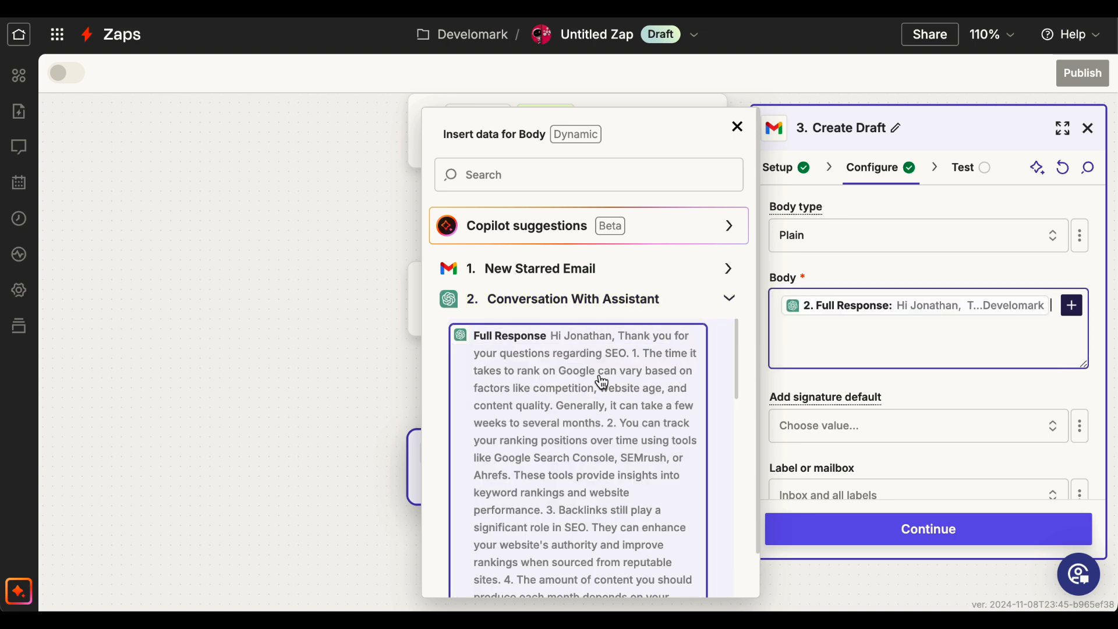
pyautogui.click(866, 268)
pyautogui.scroll(-3, 876, 408)
pyautogui.click(918, 534)
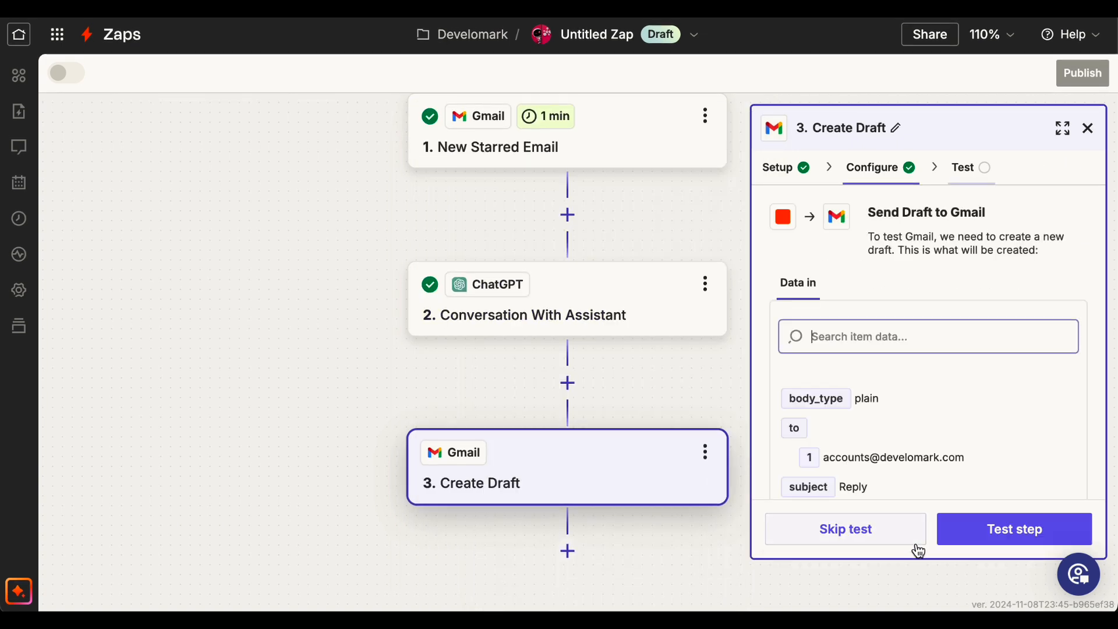
# Step: Review the recipient, subject, sender name and body to be sent to Gmail, and test the Create Draft step
pyautogui.scroll(-15, 932, 524)
pyautogui.scroll(15, 998, 390)
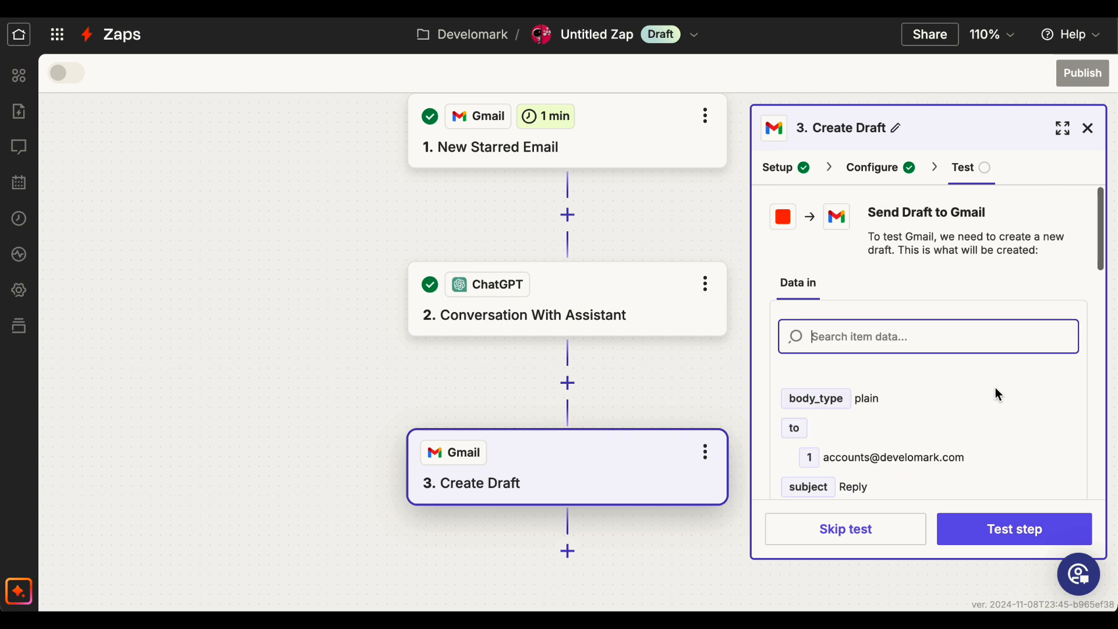
pyautogui.scroll(-3, 996, 387)
pyautogui.moveTo(823, 357); pyautogui.dragTo(996, 361)
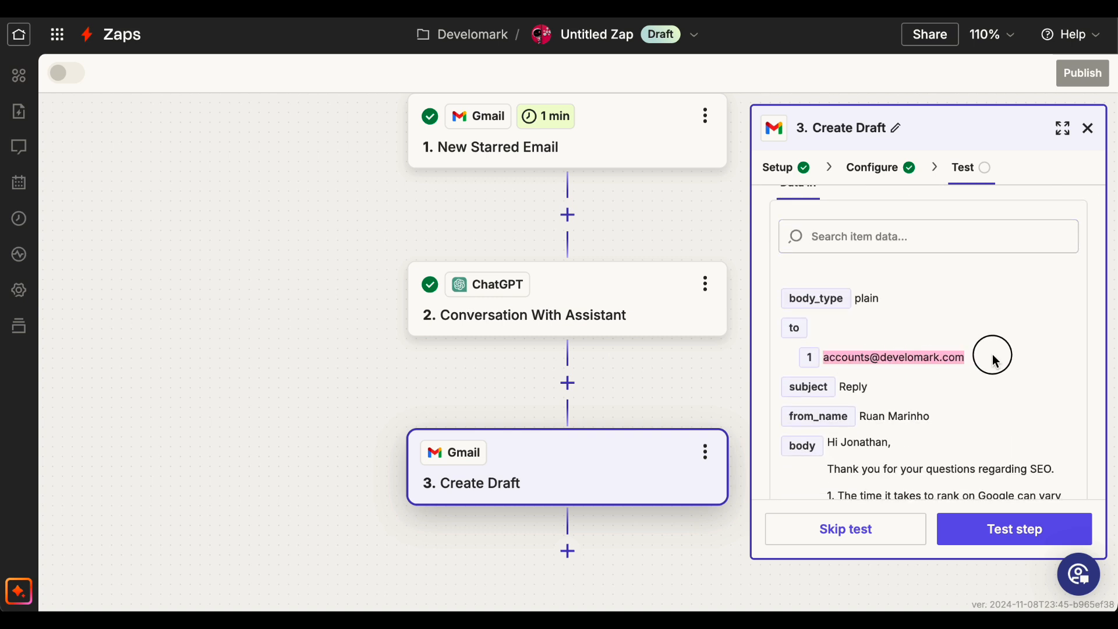
pyautogui.click(899, 387)
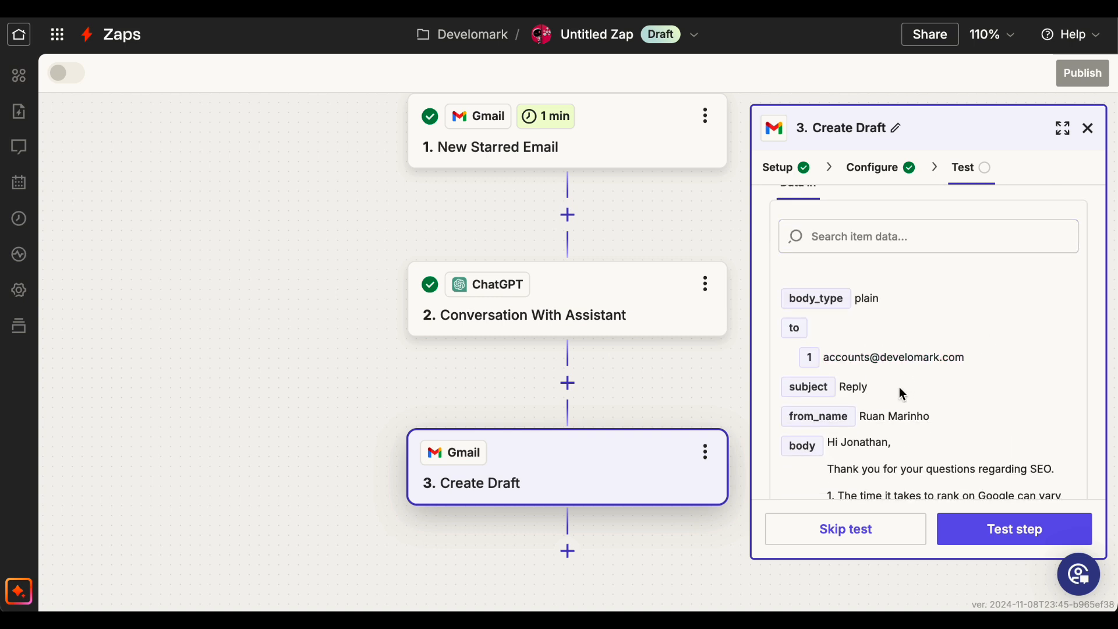
pyautogui.scroll(-1, 900, 386)
pyautogui.moveTo(861, 379); pyautogui.dragTo(948, 383)
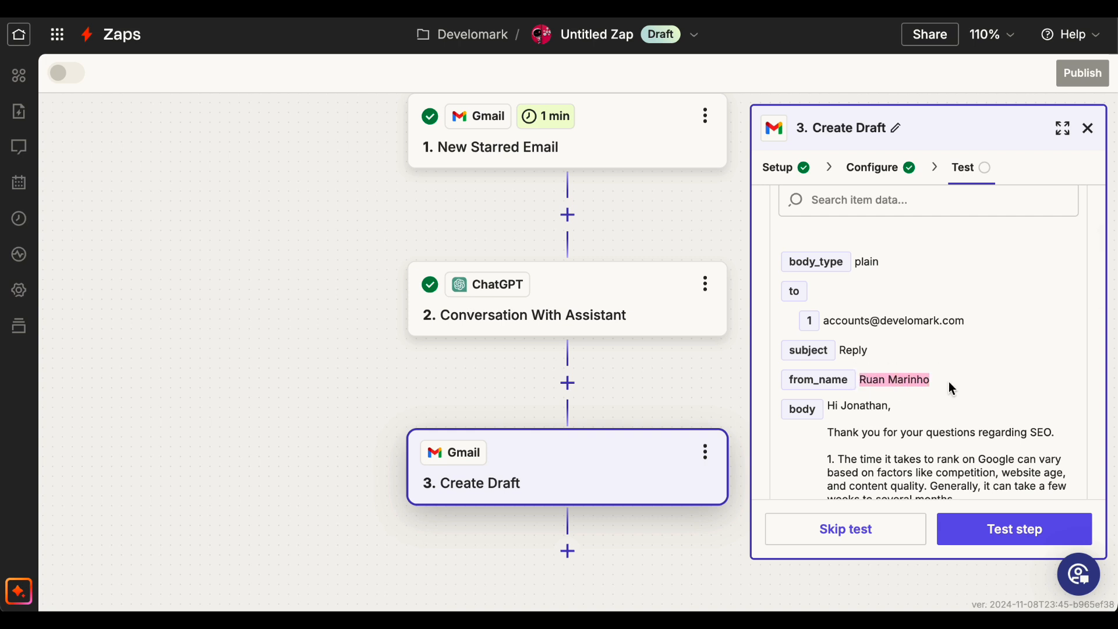
pyautogui.scroll(-4, 899, 392)
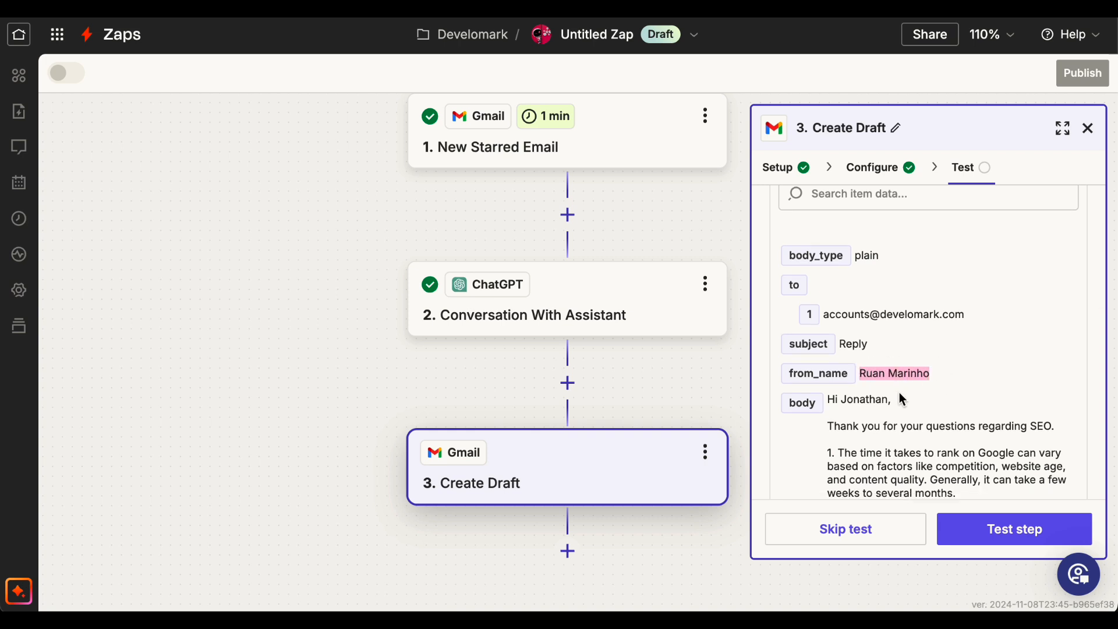
pyautogui.scroll(-4, 916, 412)
pyautogui.click(971, 532)
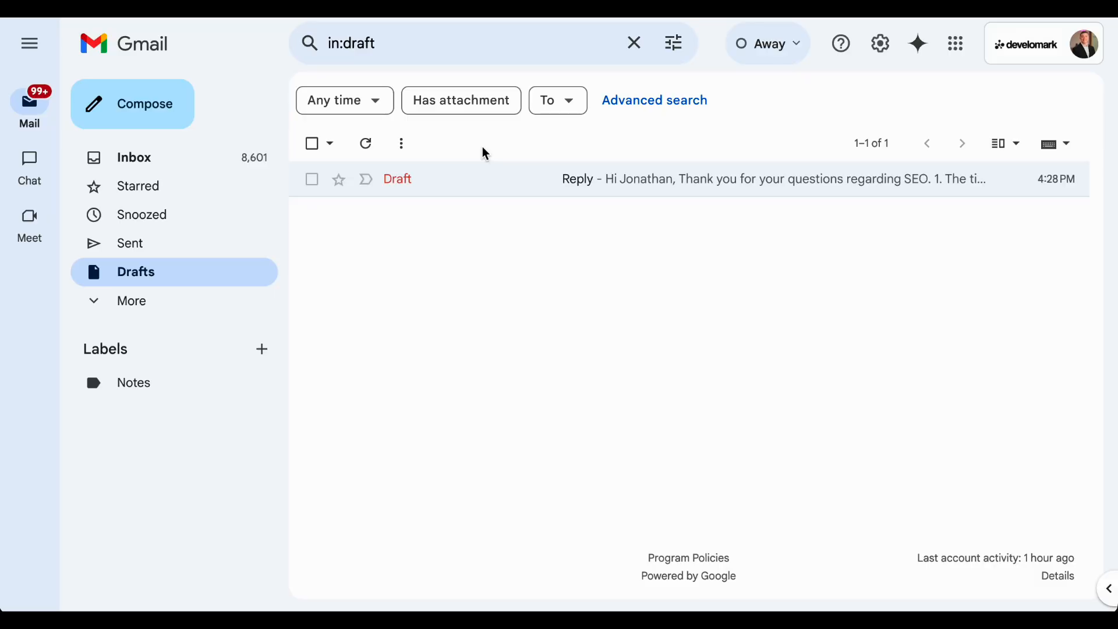
# Step: Open the "Reply" draft in Gmail's Drafts and read through its full text
pyautogui.click(634, 180)
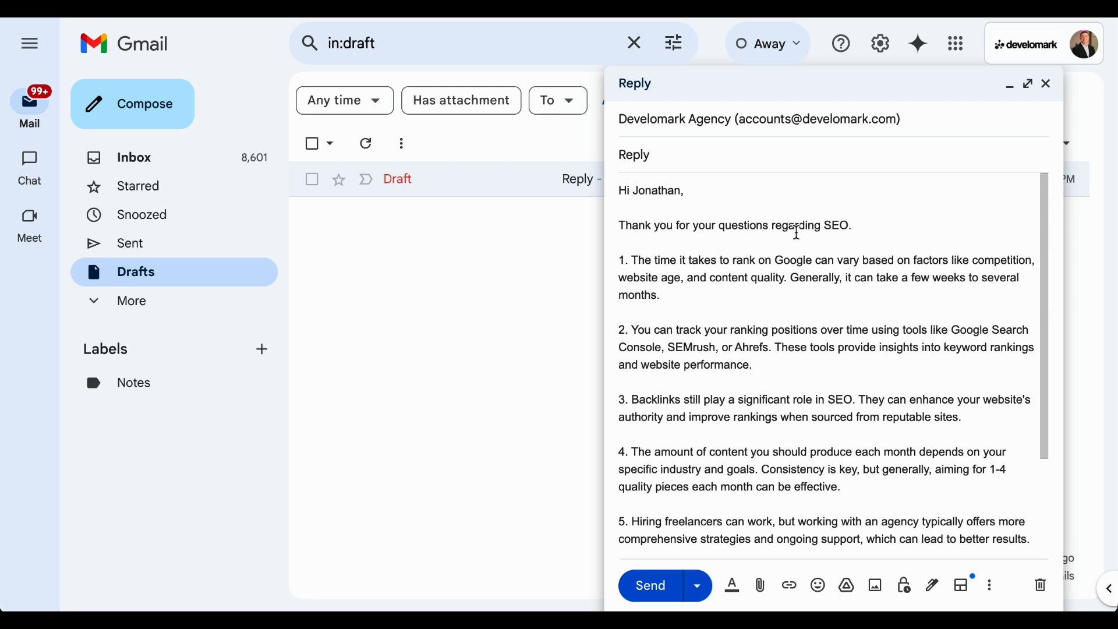
pyautogui.scroll(-2, 764, 278)
pyautogui.scroll(-1, 764, 278)
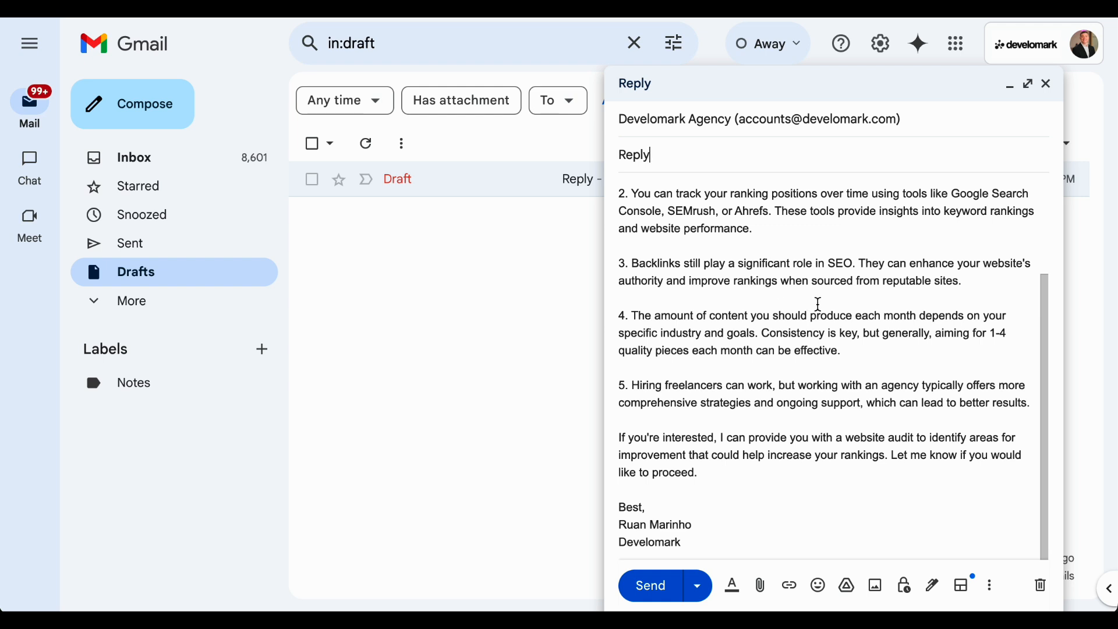
pyautogui.scroll(3, 818, 304)
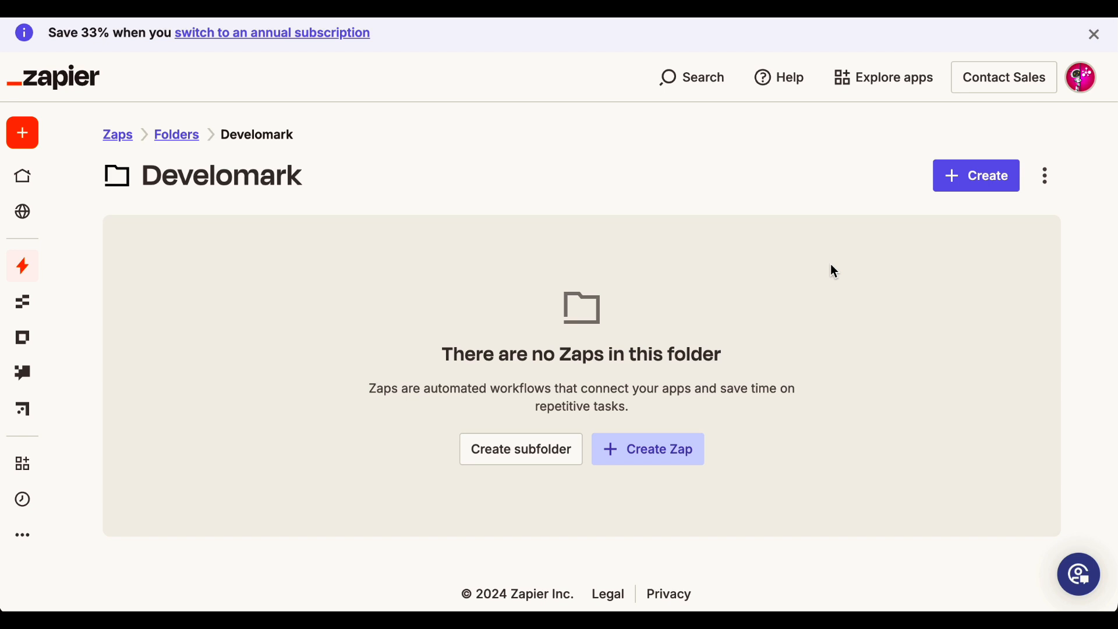
# Step: Create a new Zap in Zapier's Develomark folder and choose Typeform as its trigger app
pyautogui.click(959, 177)
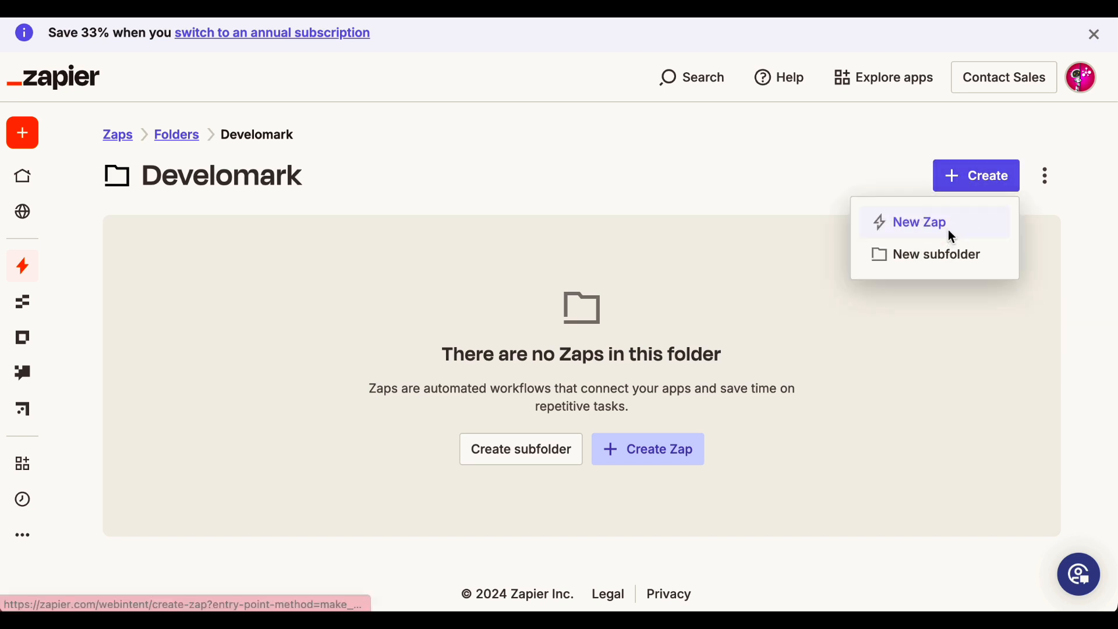
pyautogui.click(949, 232)
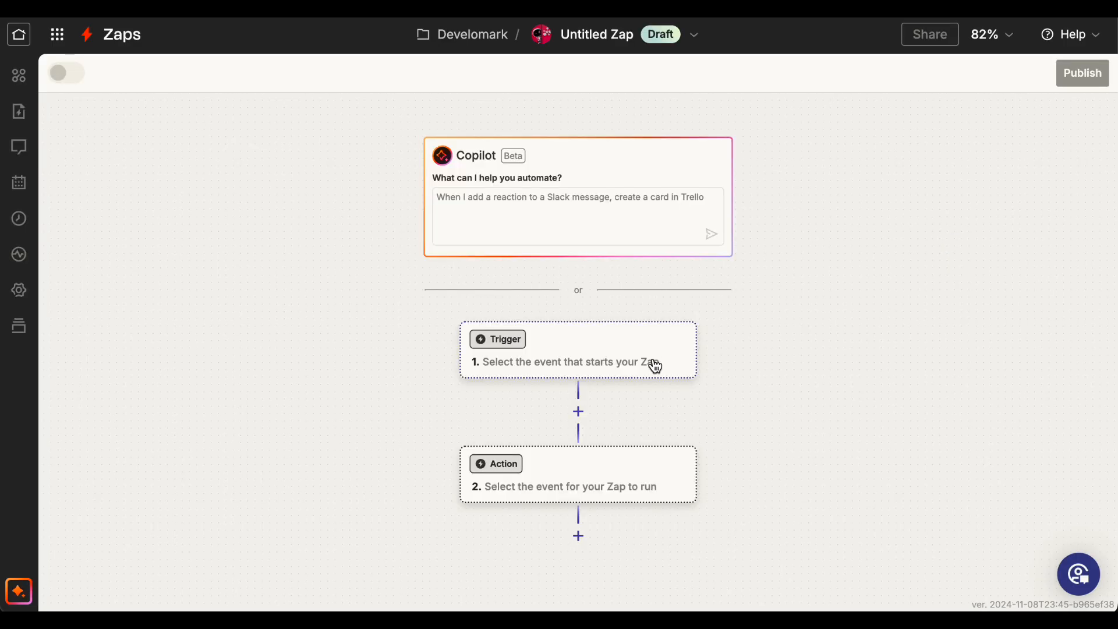
pyautogui.click(583, 367)
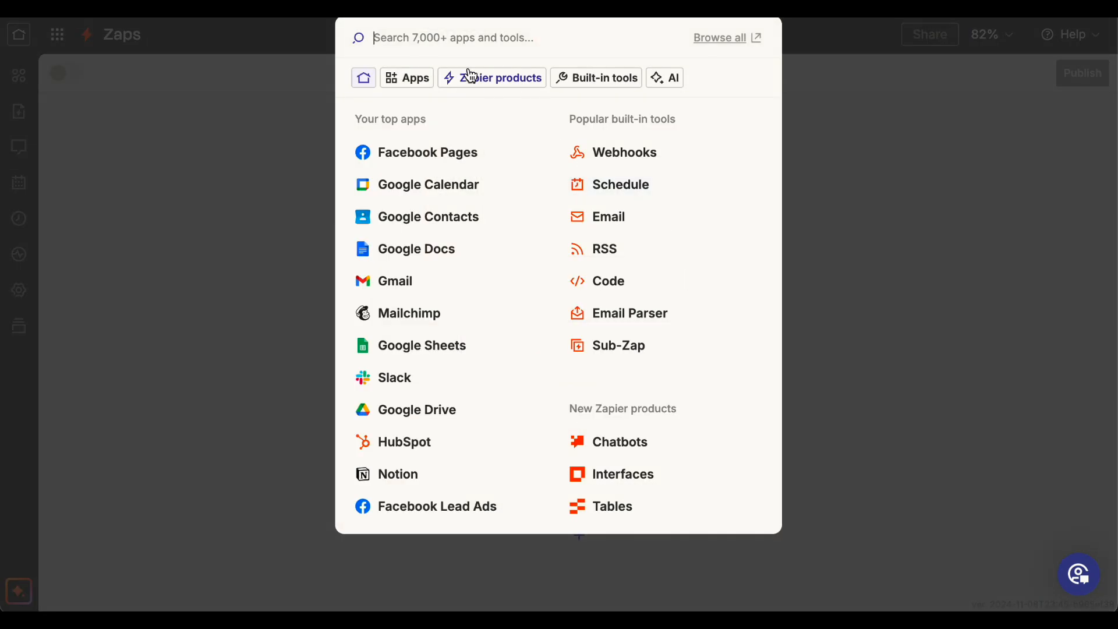
pyautogui.write('typeform')
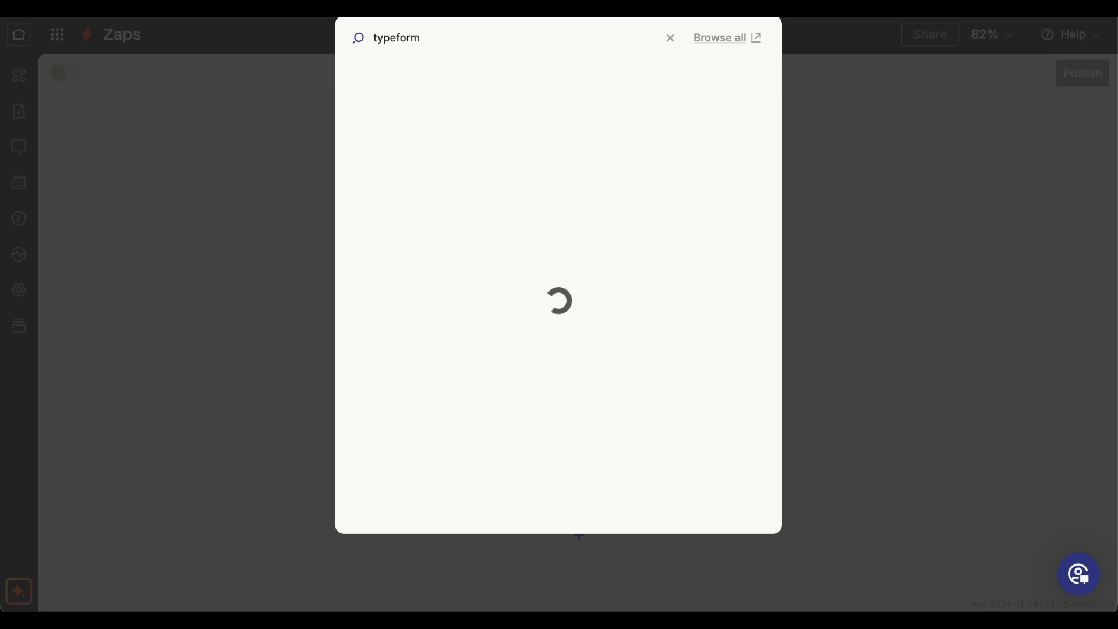
pyautogui.click(475, 86)
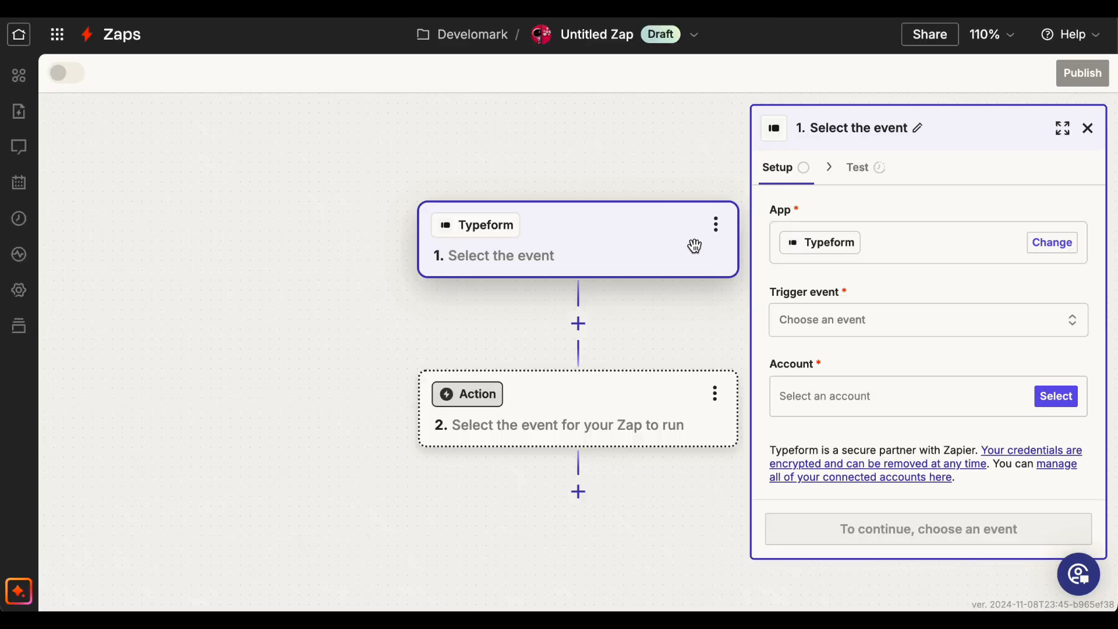
# Step: Set the Typeform trigger event to New Entry, pick the account used in 34 Zaps and continue to configuration
pyautogui.click(826, 332)
pyautogui.click(591, 411)
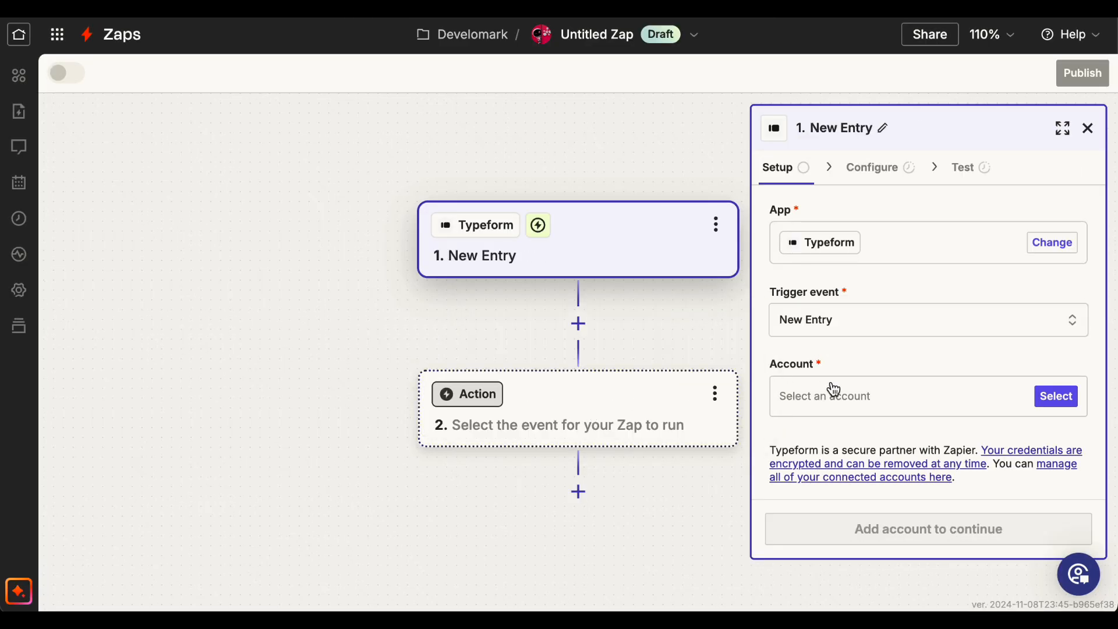
pyautogui.click(903, 394)
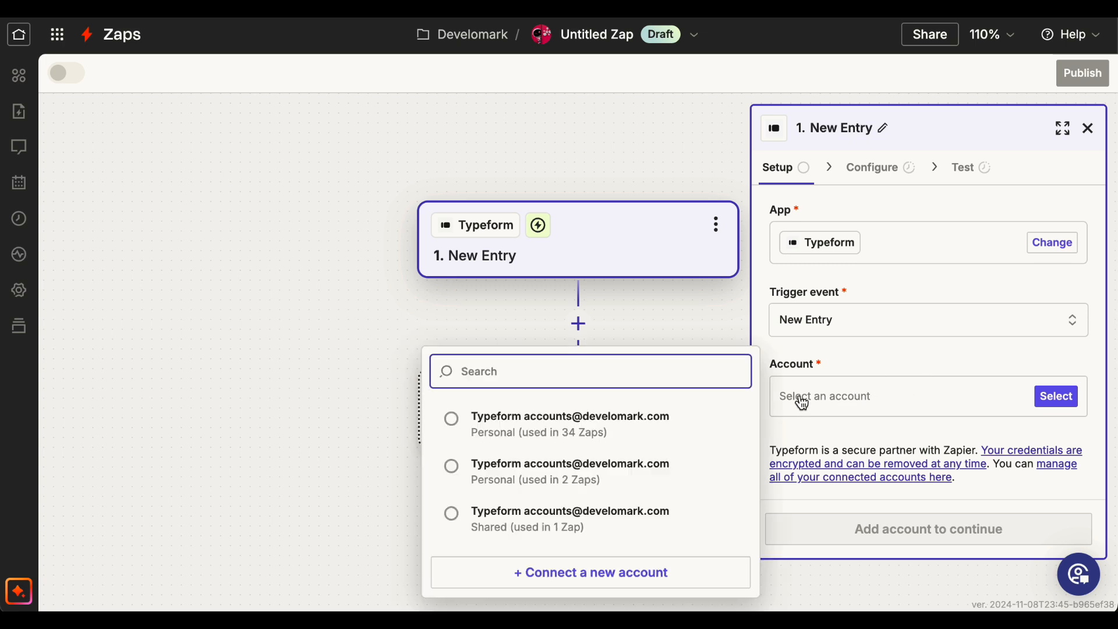
pyautogui.click(665, 429)
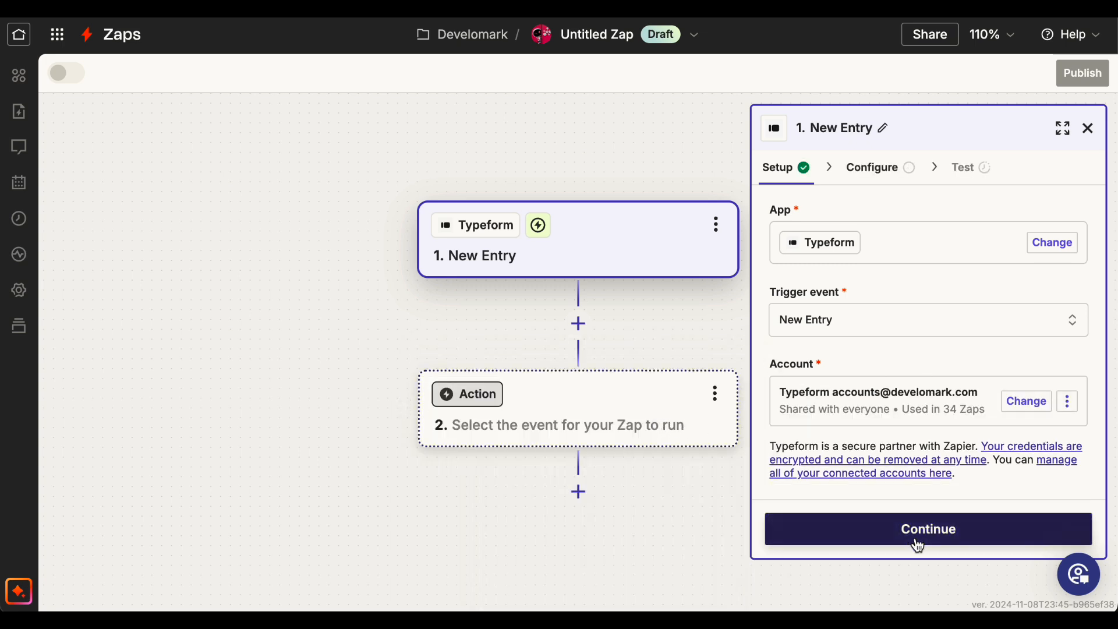
pyautogui.click(916, 539)
# Step: Search the forms for "develomark", choose "Develomark: Online Intake Form" as the trigger's form and continue
pyautogui.click(844, 247)
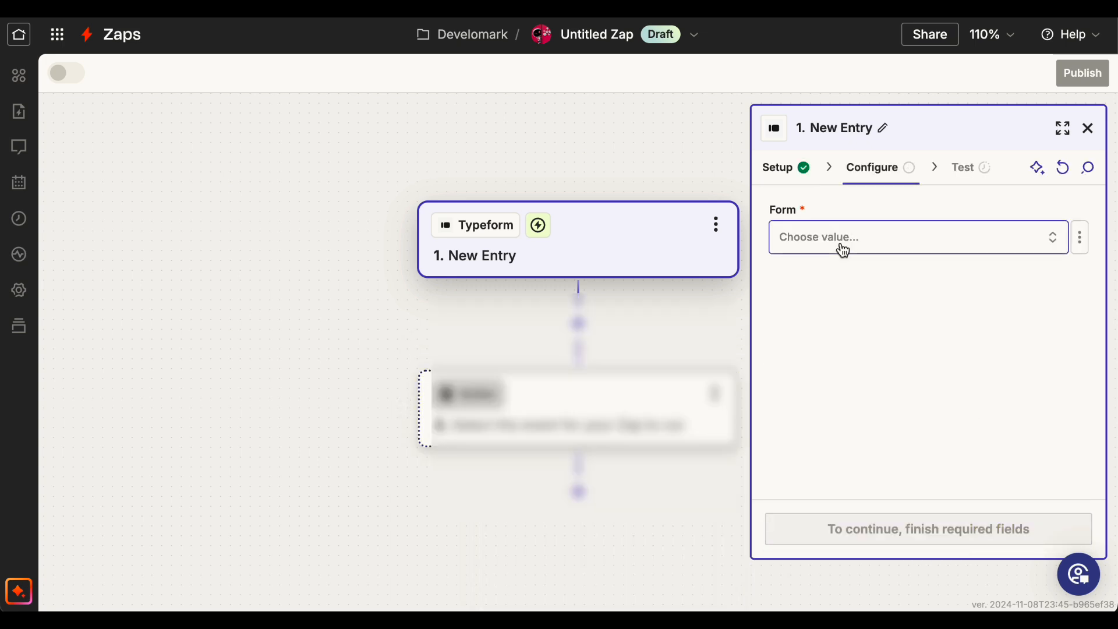
pyautogui.write('develomark')
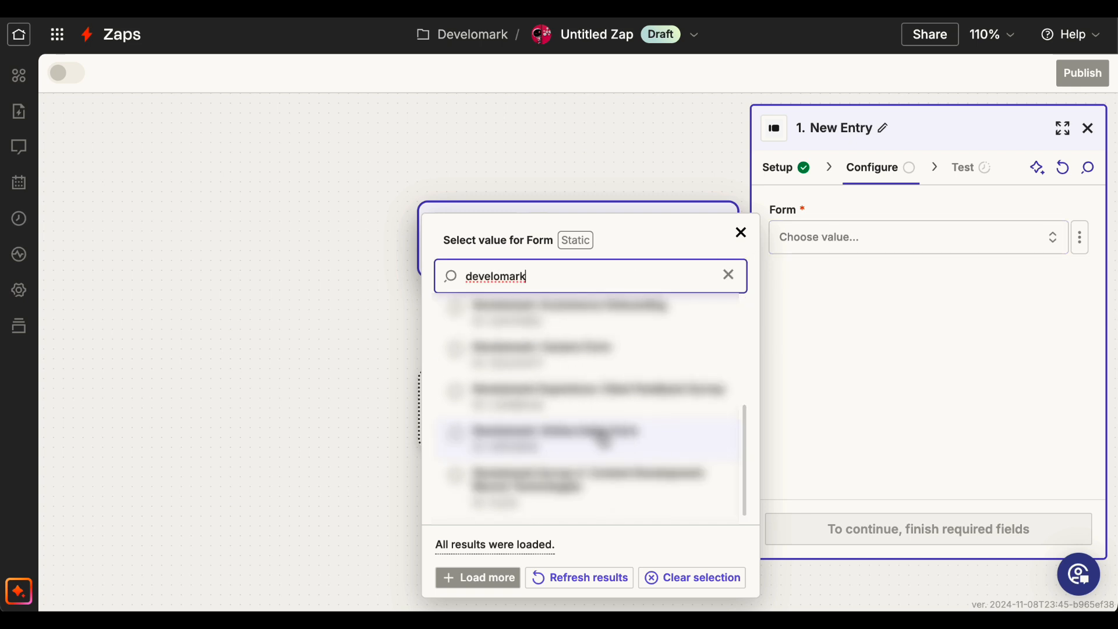
pyautogui.click(604, 439)
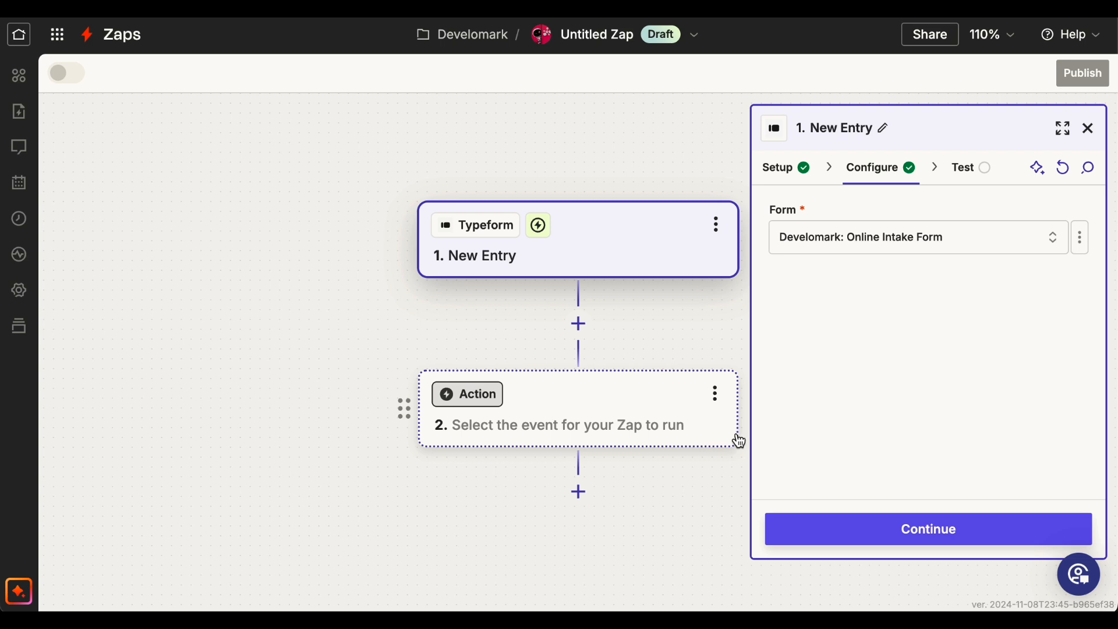
pyautogui.click(868, 531)
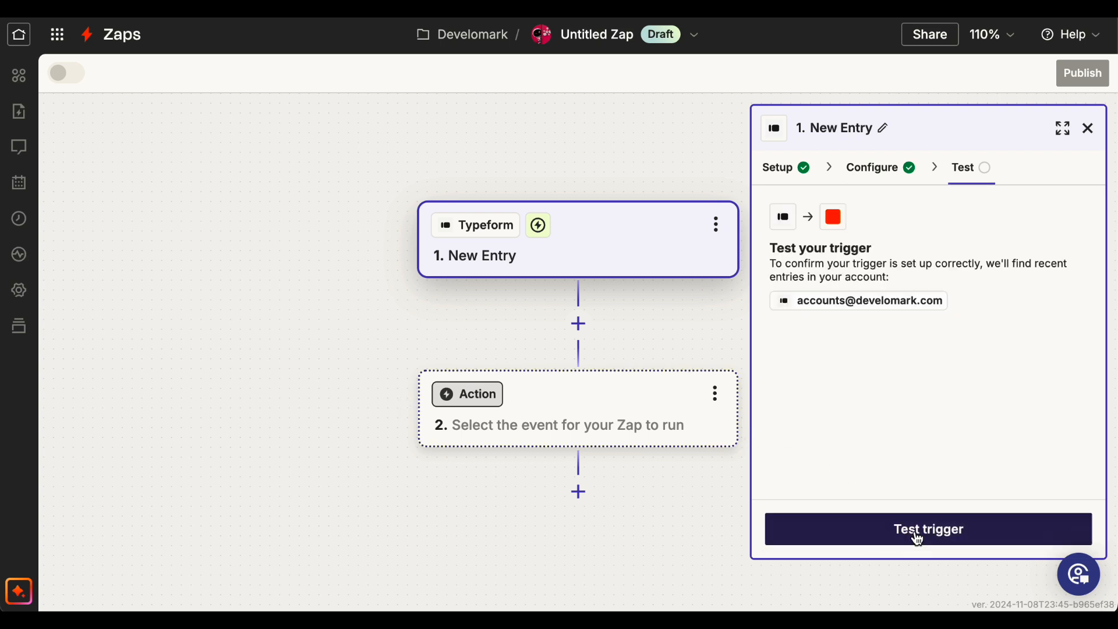
# Step: Test the Typeform trigger, check the form responses in Entry A and continue with that record
pyautogui.click(917, 532)
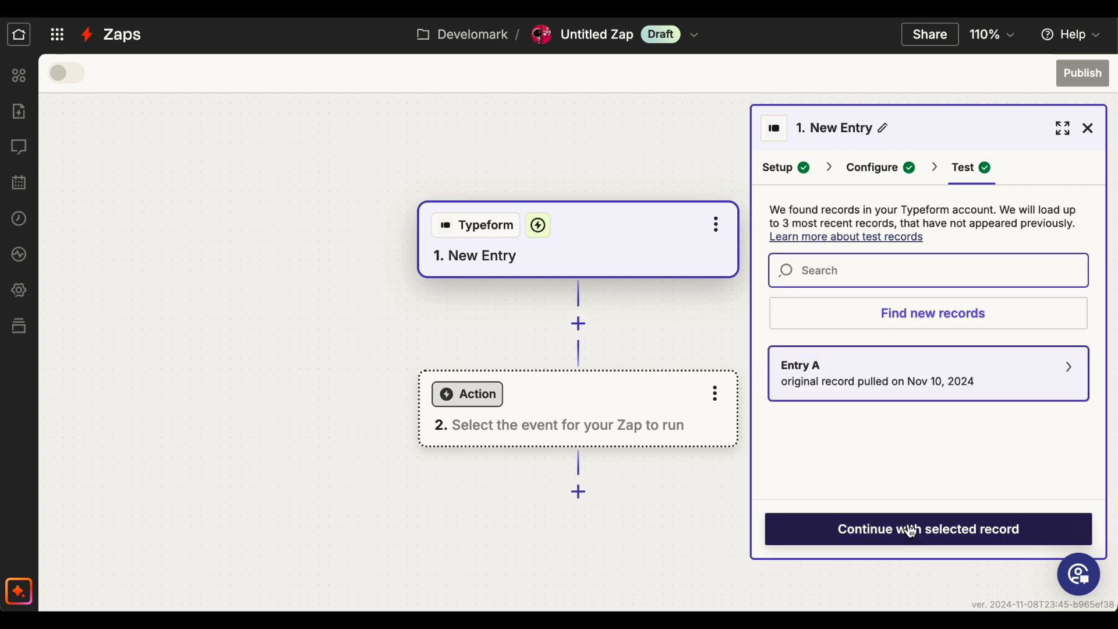
pyautogui.moveTo(868, 393)
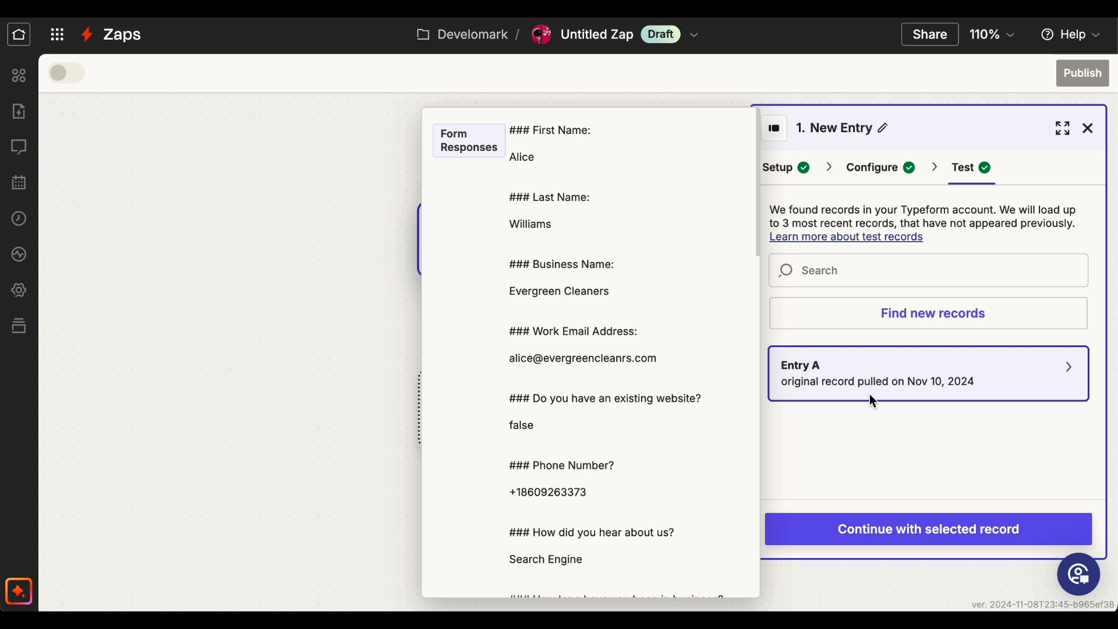
pyautogui.click(867, 527)
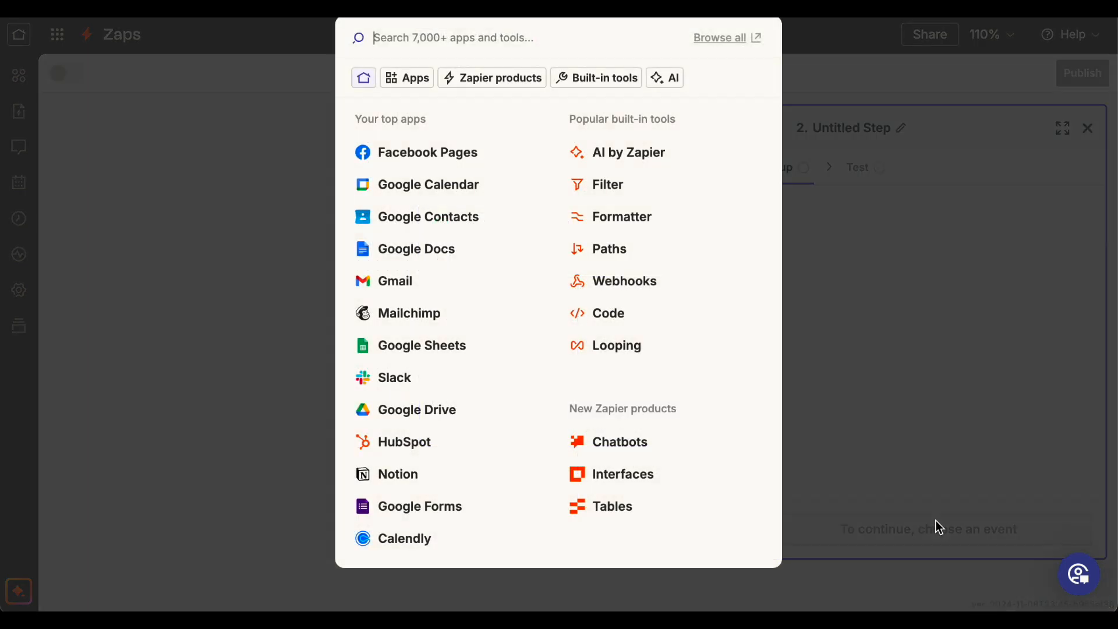
# Step: Set the action app to ChatGPT with the Conversation With Assistant event and continue to configuration
pyautogui.write('chat')
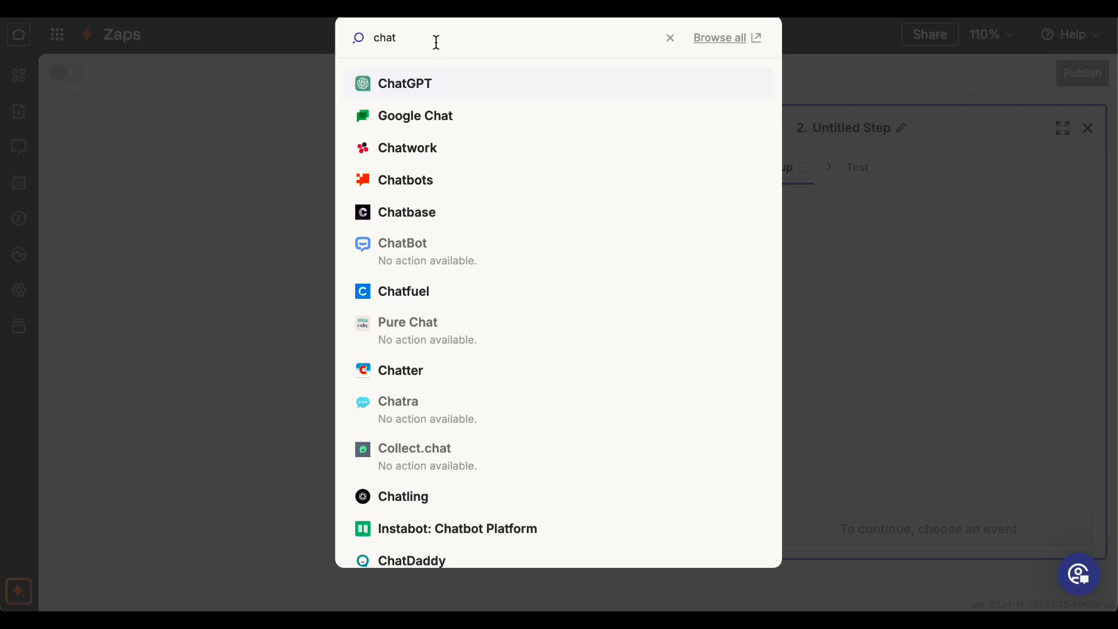
pyautogui.click(397, 82)
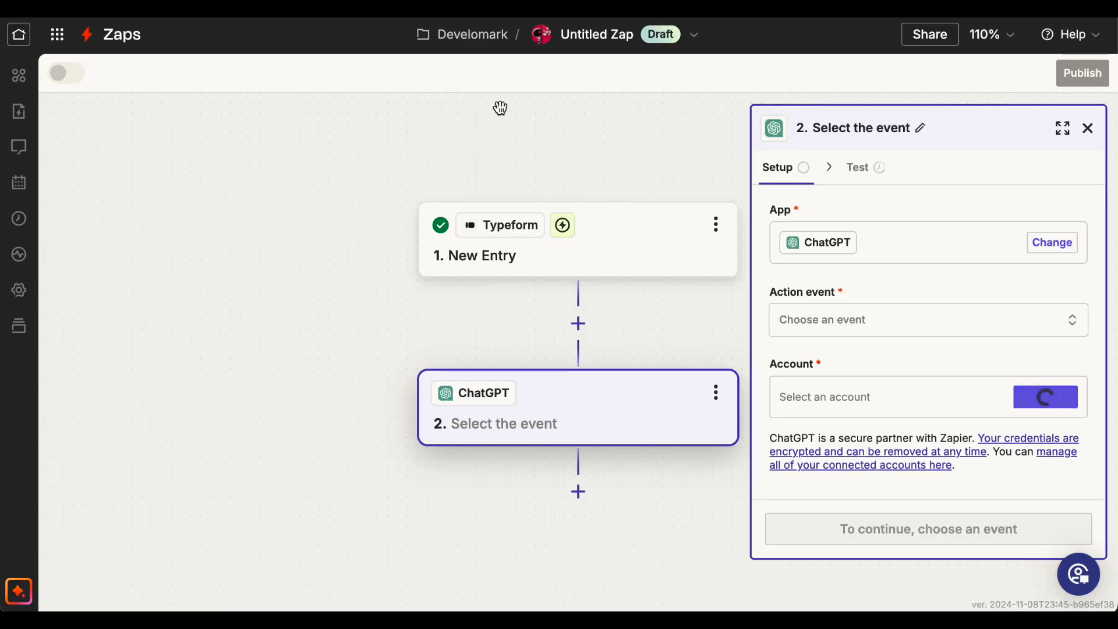
pyautogui.click(798, 317)
pyautogui.scroll(-3, 643, 449)
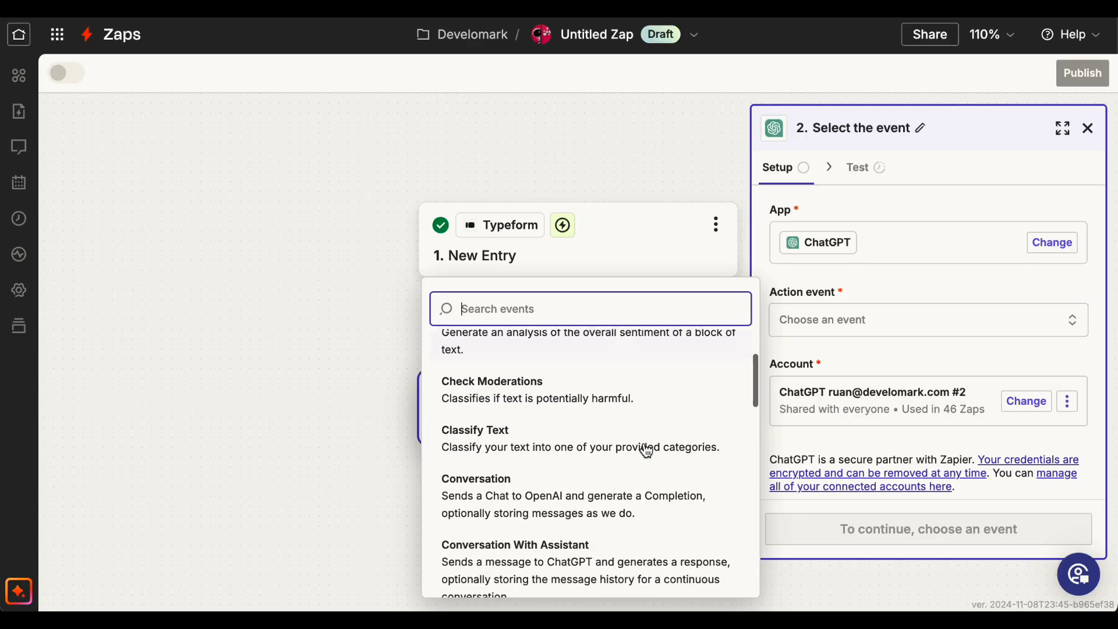
pyautogui.click(554, 512)
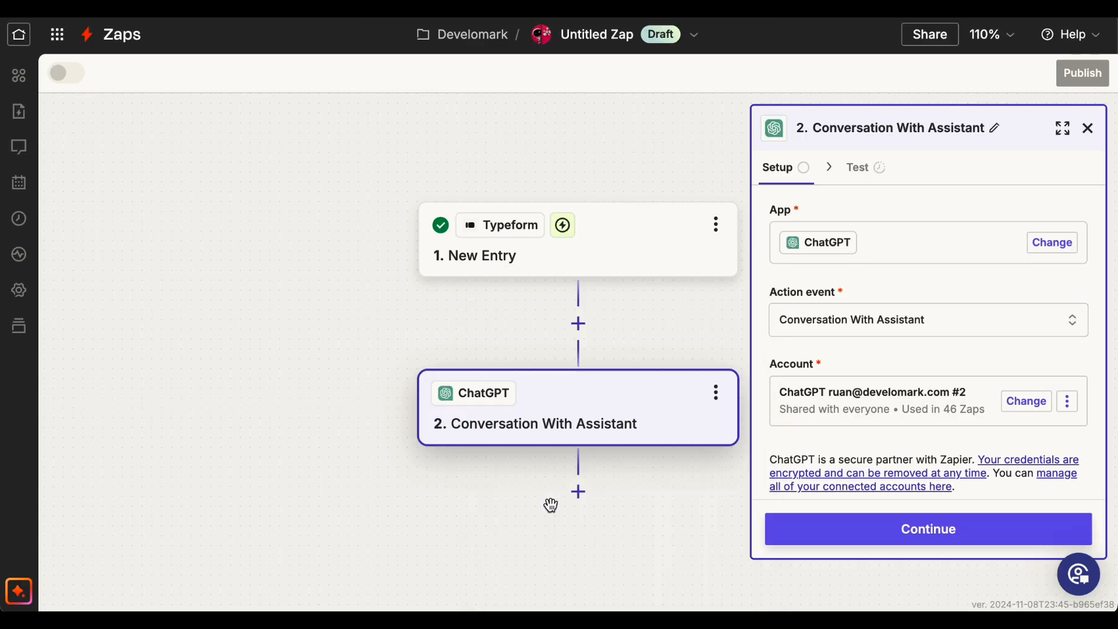
pyautogui.click(882, 541)
# Step: Map the ChatGPT step's Message to Form Responses from the New Entry trigger
pyautogui.click(917, 283)
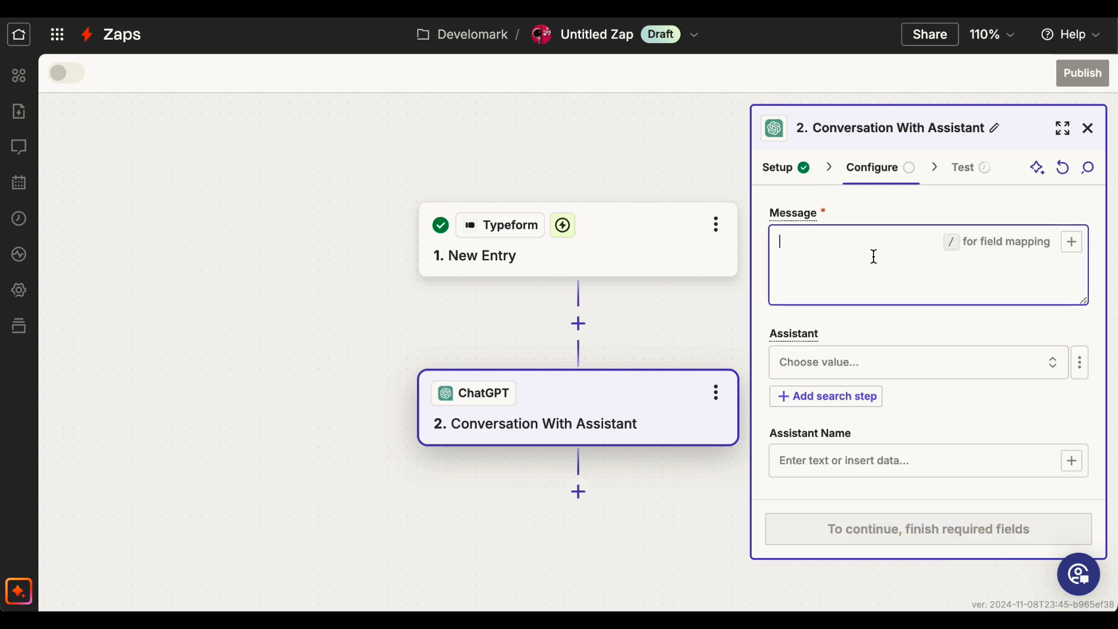
pyautogui.write('/')
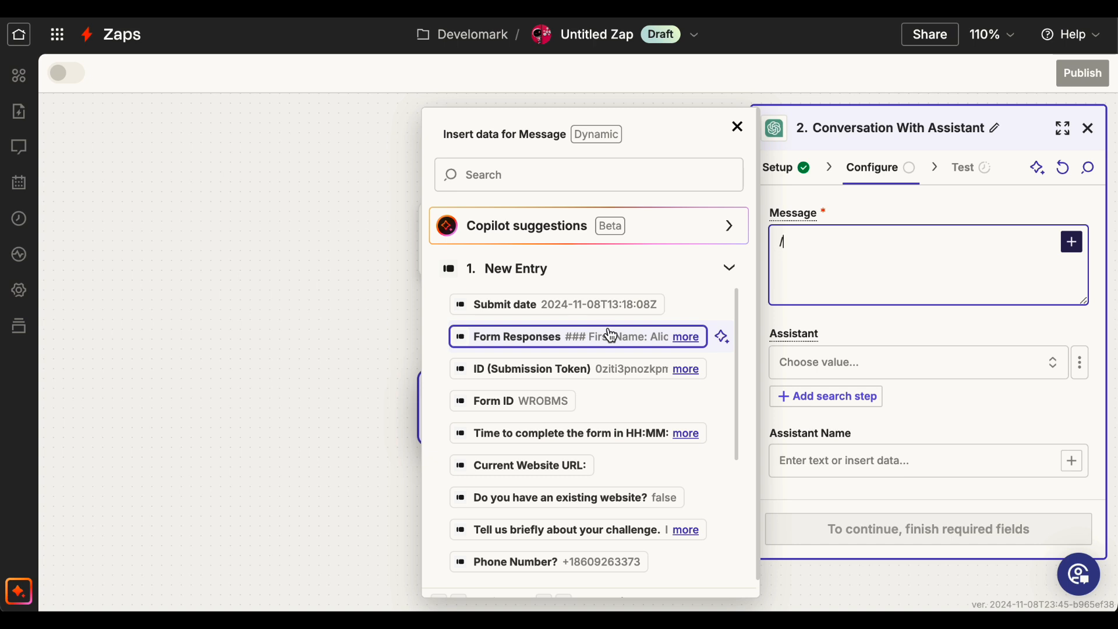
pyautogui.click(681, 337)
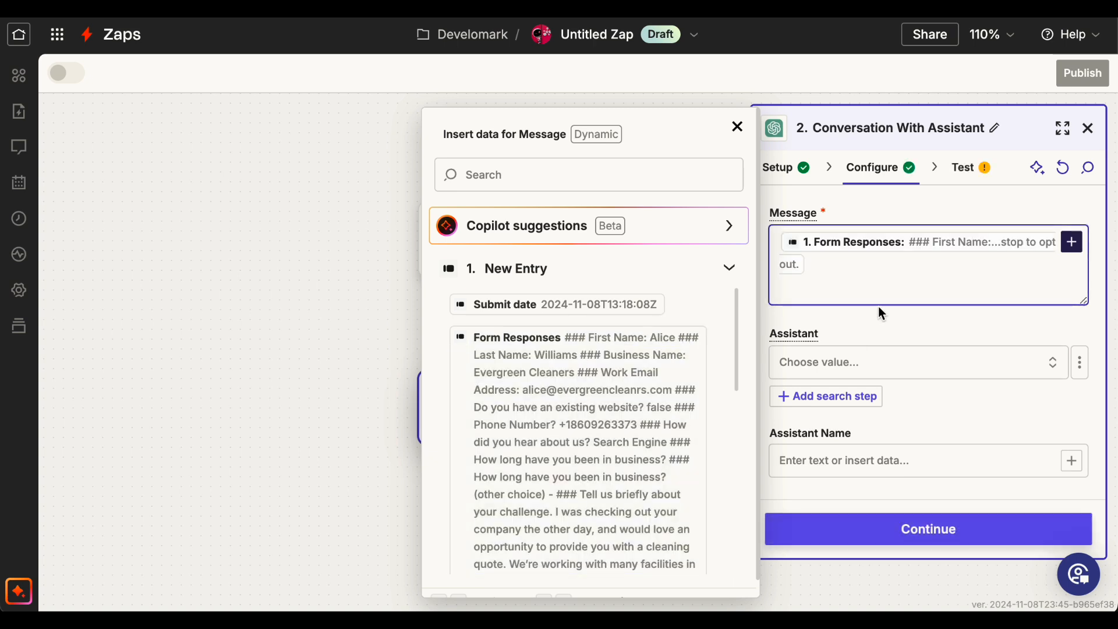
pyautogui.click(736, 128)
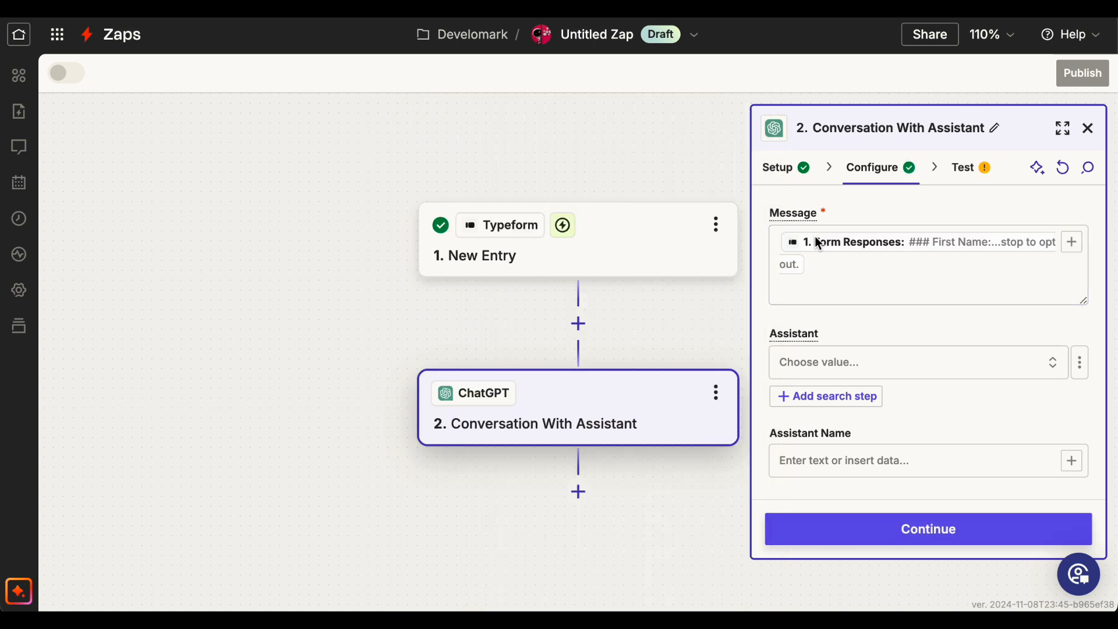
# Step: Add the headings "Context:", "Role:" and "Task:" on separate lines below Form Responses in the Message
pyautogui.write('Context:')
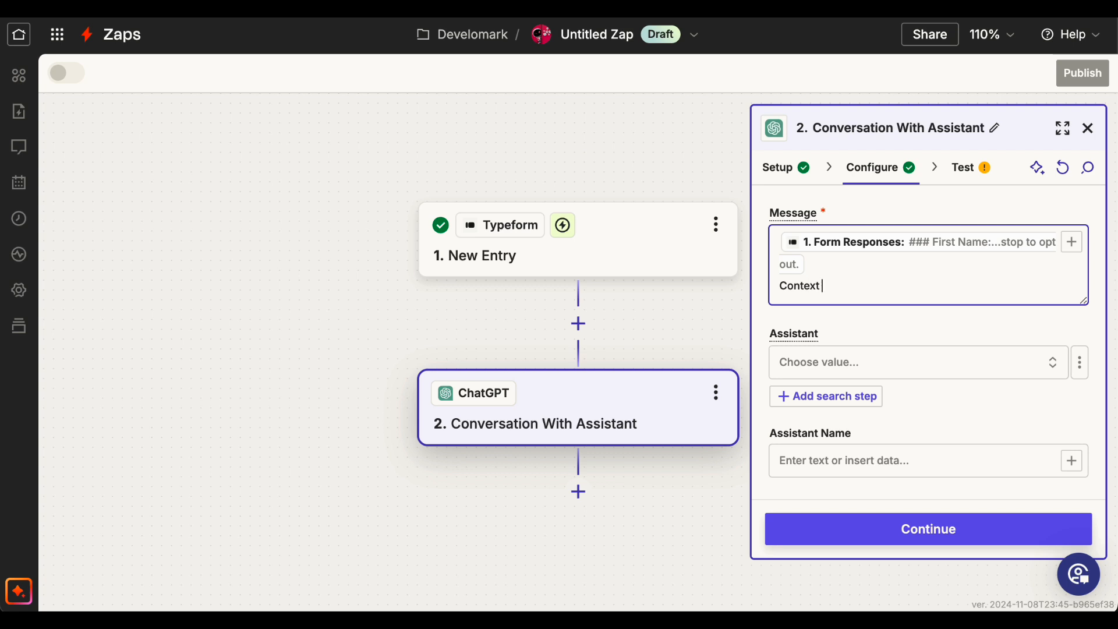
pyautogui.press('Return')
pyautogui.write('Role:')
pyautogui.press('Return')
pyautogui.write('Tas')
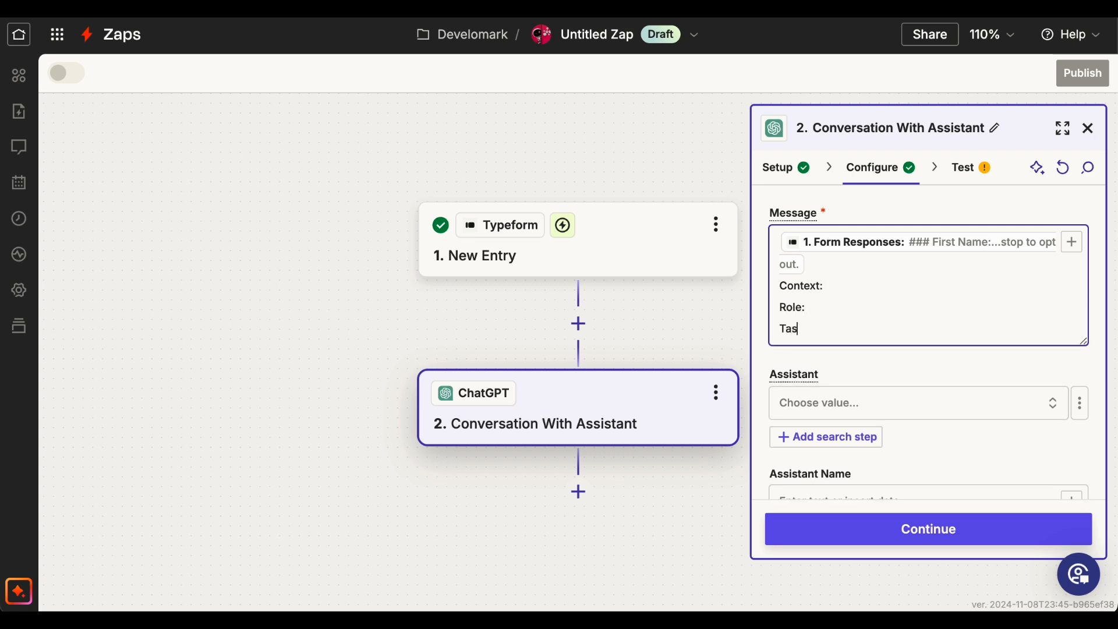
# Step: Fill in Context with "develomark gets sales leads online of businesses local service based businesses that are interested in working with our brand"
pyautogui.click(841, 285)
pyautogui.write('develomark gets sales leads online of businesses local service based businesses that are interested in working with our brand')
pyautogui.press('Return')
# Step: Fill in Role with "your role is a sales person that is looking to book qualified appointments with these new leads."
pyautogui.click(807, 355)
pyautogui.write('your role is a sales person that is looking to book qualified appointments with these new leads.')
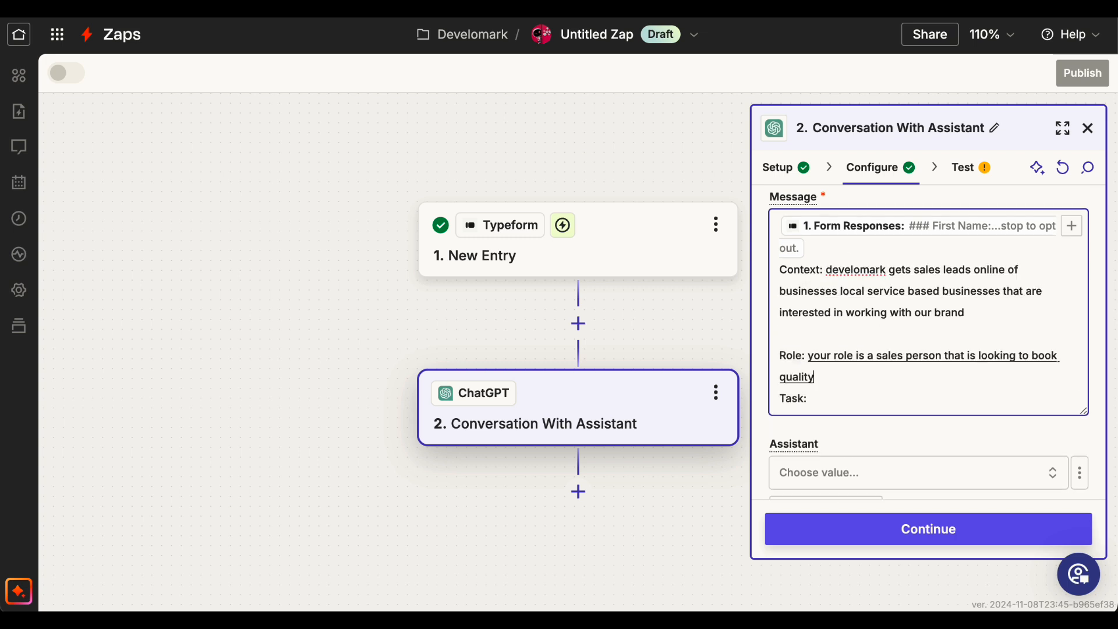
pyautogui.press('Return')
# Step: Write a Task to draft a personalized email with first name, company name and goals, encouraging a website and digital marketing audit meeting; review the prompt
pyautogui.click(811, 419)
pyautogui.write('draft a personalized email response, addressing the person by their first name, their company name, Reiterating their goals and then encouraging them to set up a meeting to do a website in digital marketing audit')
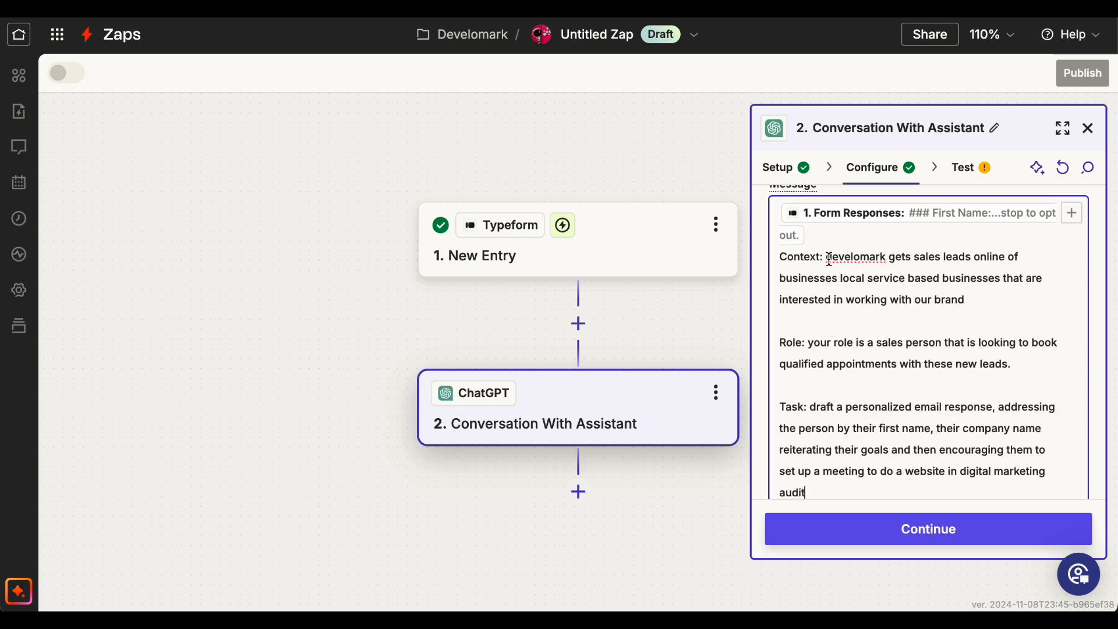
pyautogui.moveTo(826, 257); pyautogui.dragTo(993, 304)
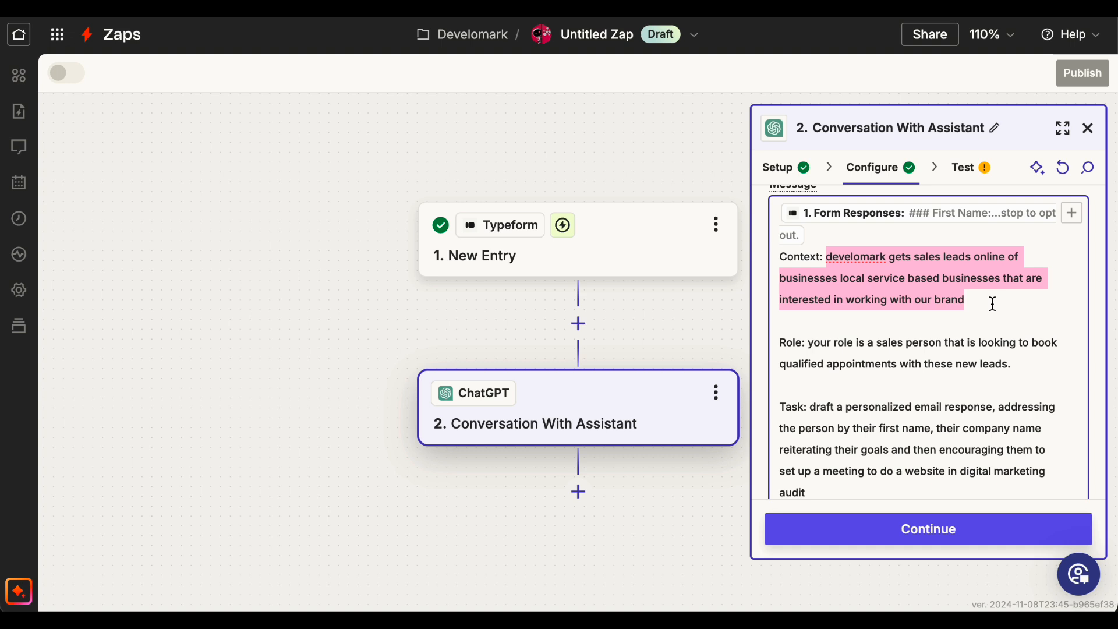
pyautogui.moveTo(807, 344); pyautogui.dragTo(1046, 372)
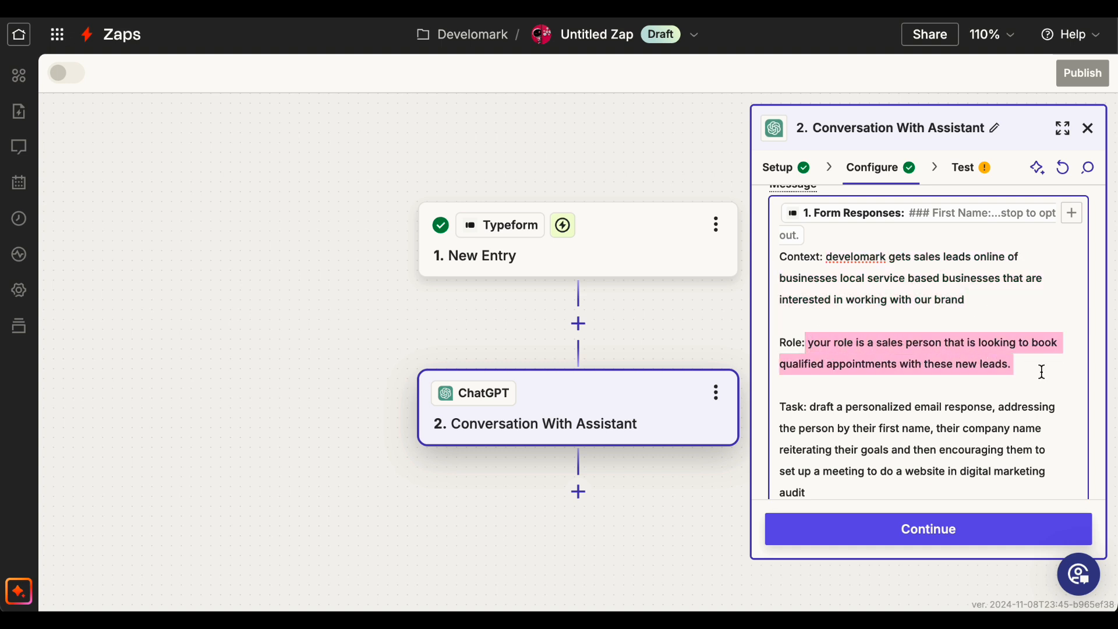
pyautogui.moveTo(808, 406); pyautogui.dragTo(928, 479)
pyautogui.click(934, 488)
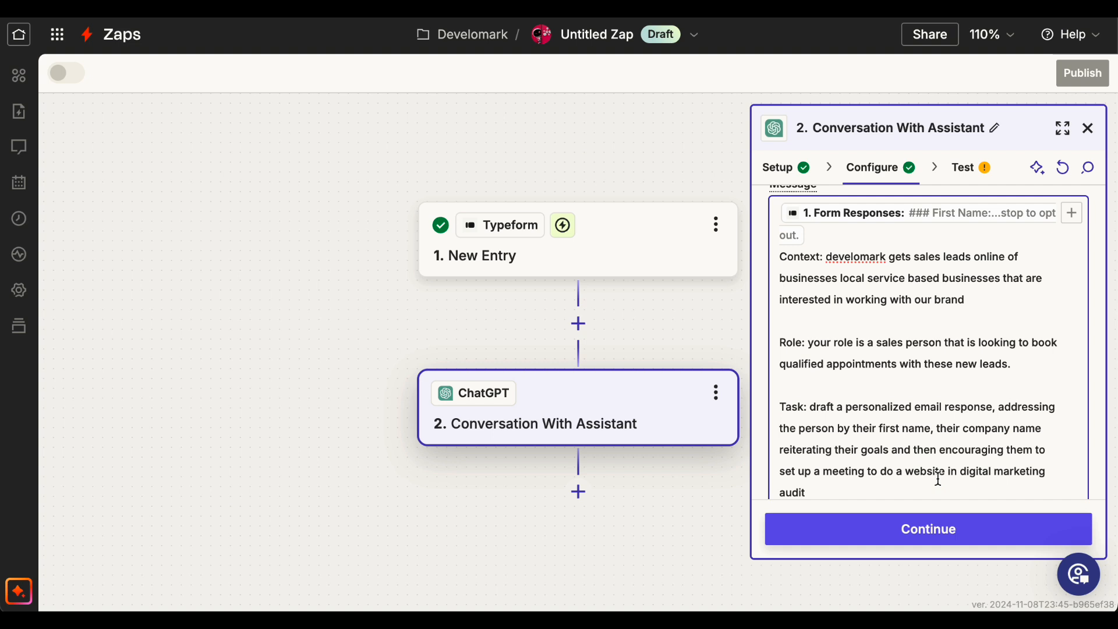
pyautogui.scroll(-4, 937, 478)
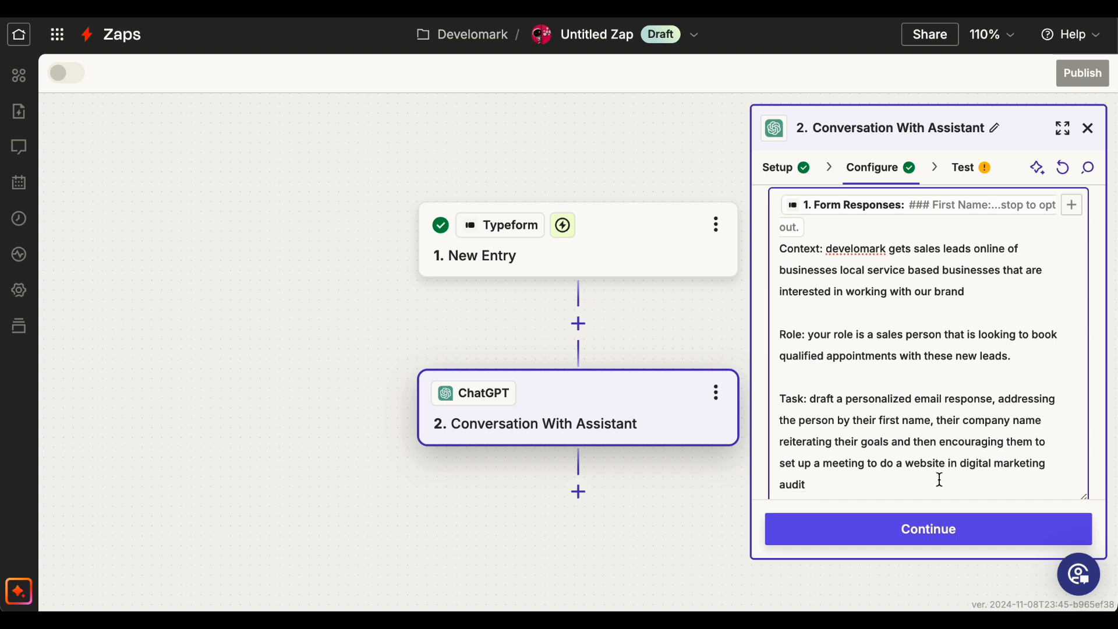
pyautogui.click(930, 397)
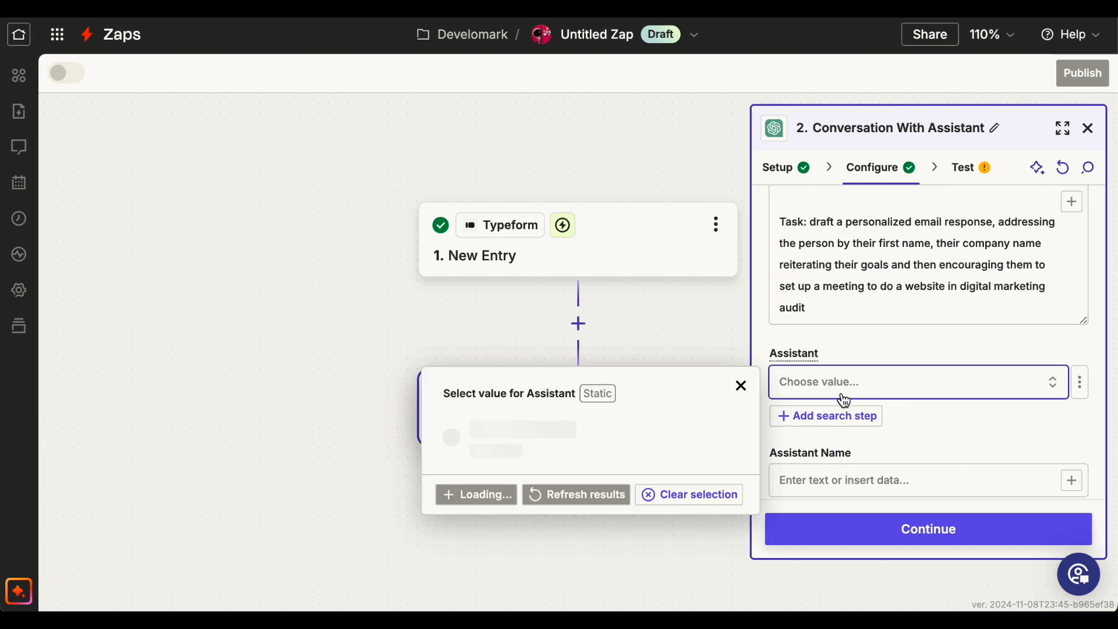
pyautogui.click(678, 390)
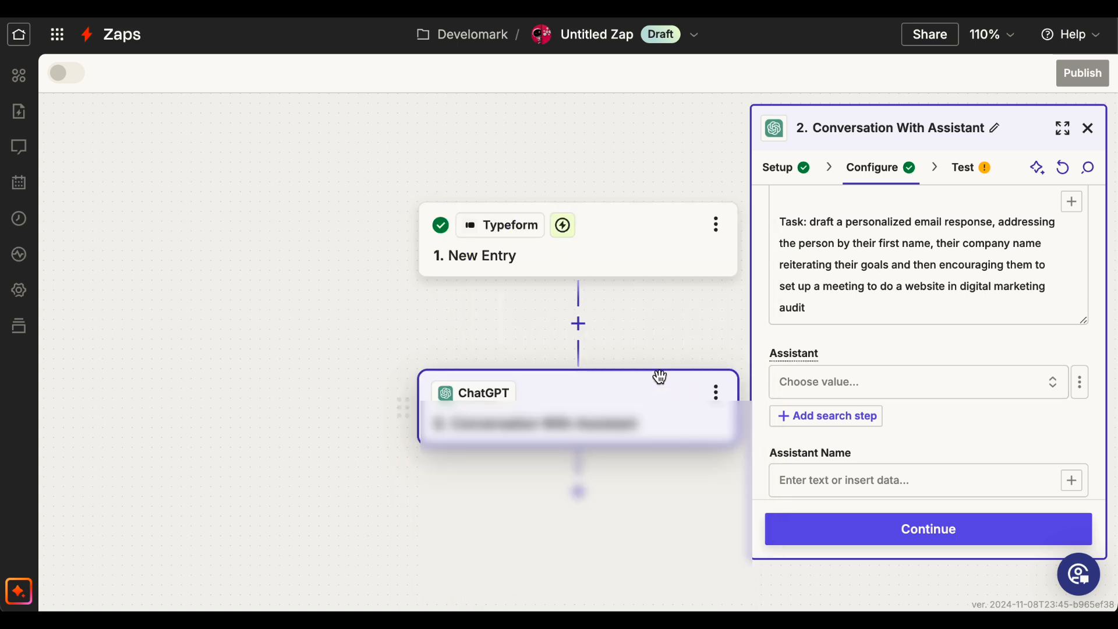
pyautogui.scroll(-5, 966, 414)
pyautogui.click(878, 347)
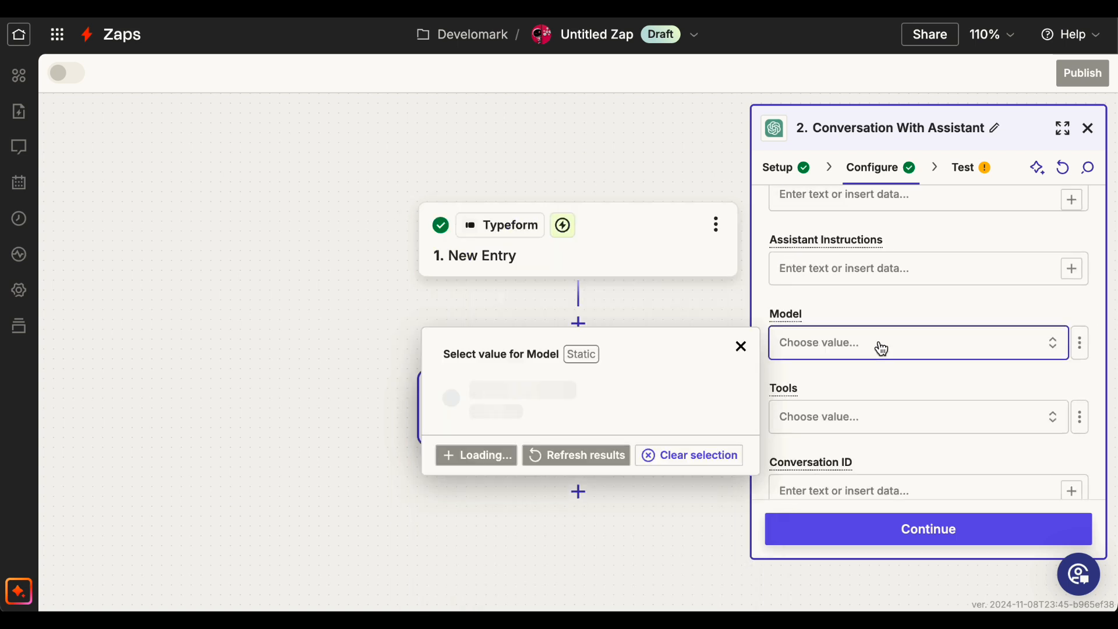
pyautogui.click(647, 373)
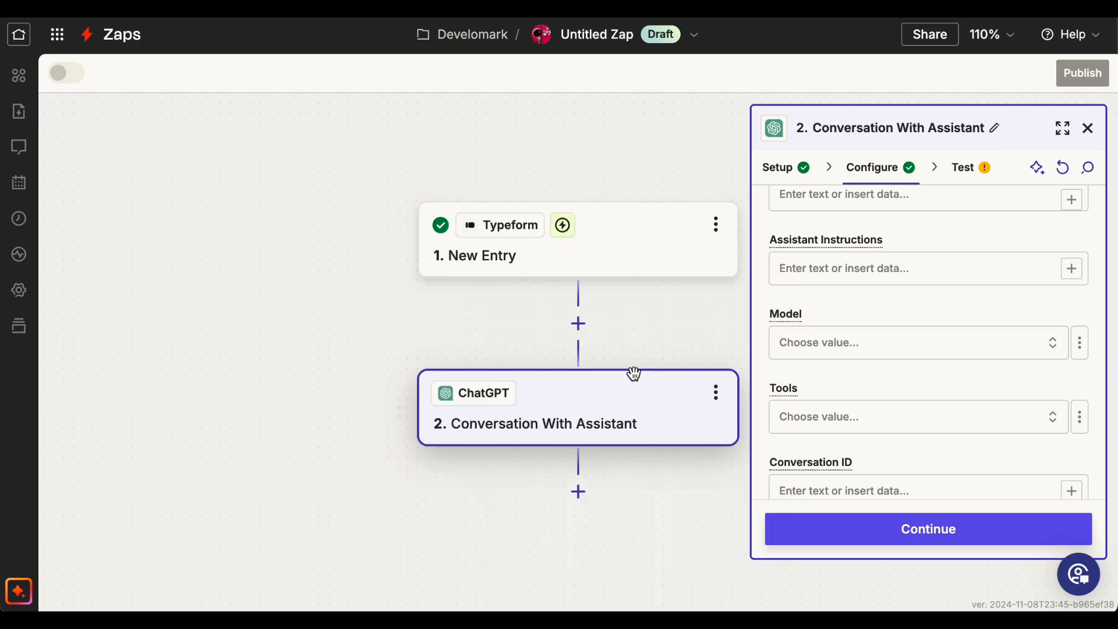
# Step: Continue to the Conversation With Assistant test and run it with the mapped message
pyautogui.scroll(-5, 826, 365)
pyautogui.click(881, 521)
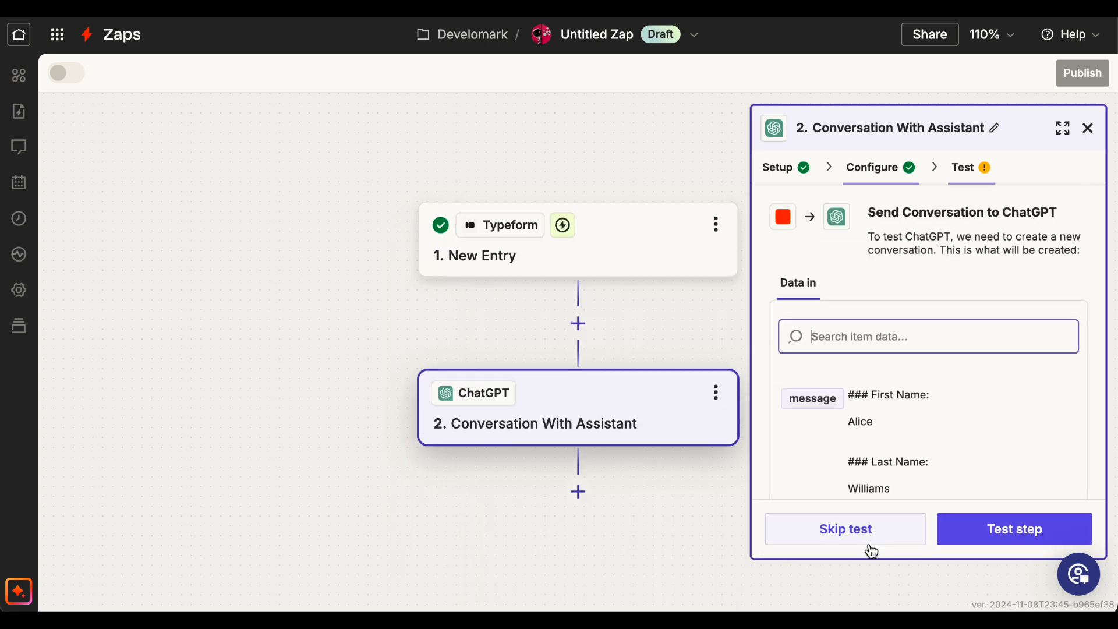
pyautogui.click(984, 543)
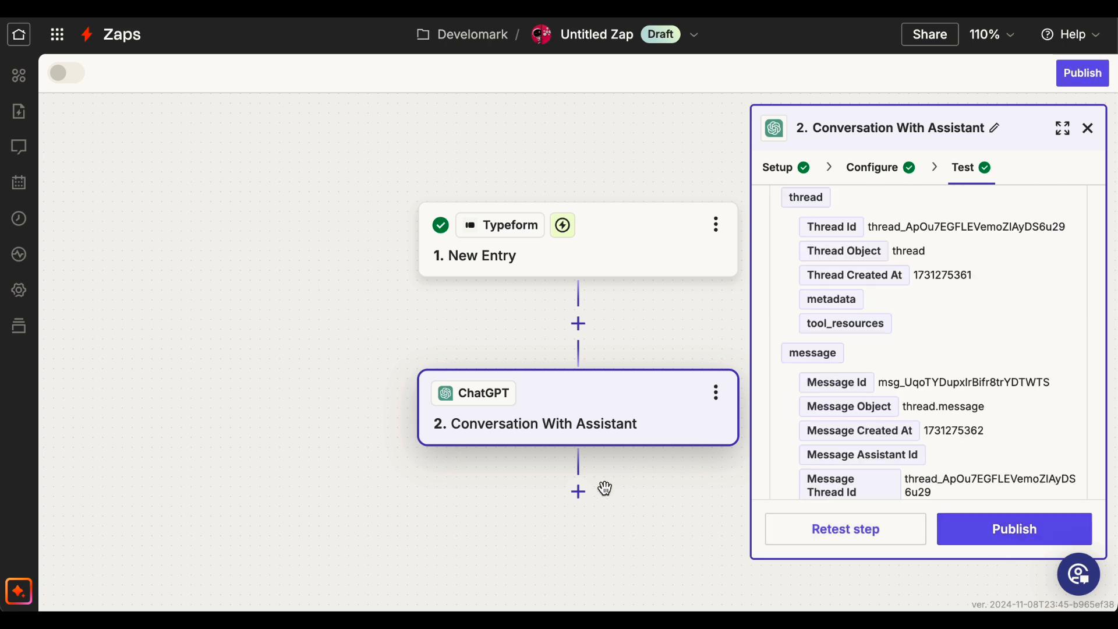
# Step: Add a third step below the ChatGPT step and choose Gmail as its app
pyautogui.click(578, 492)
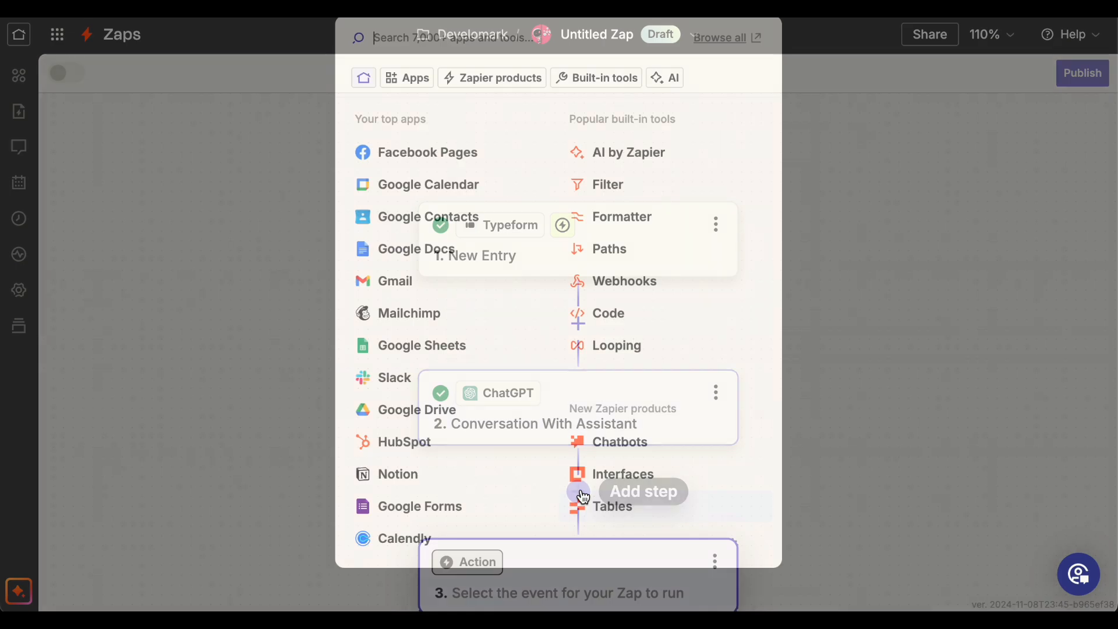
pyautogui.write('gma')
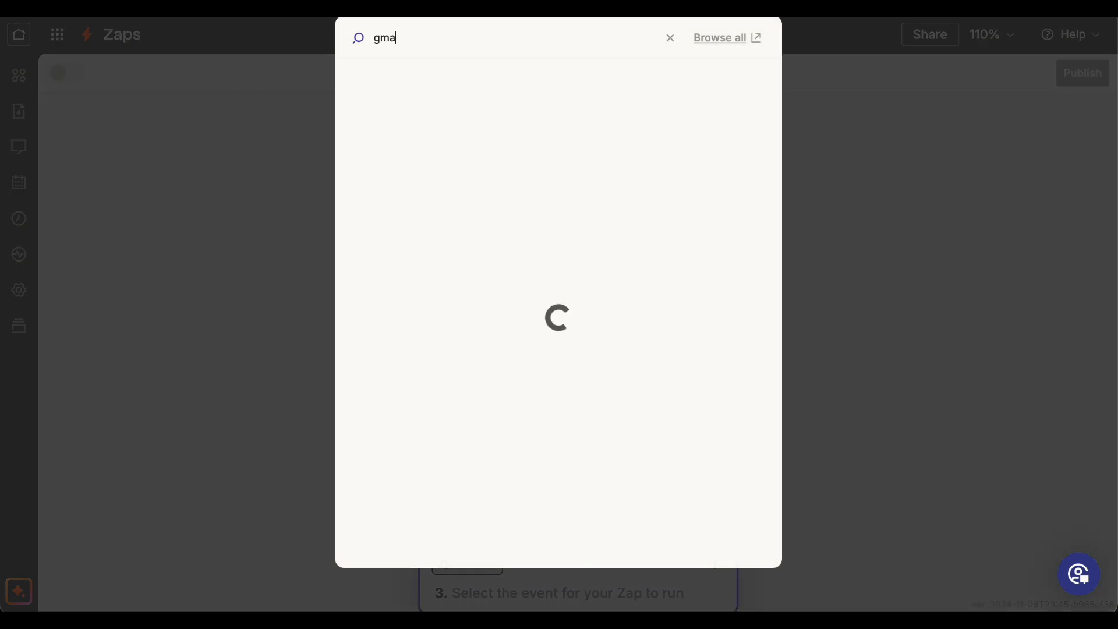
pyautogui.click(461, 82)
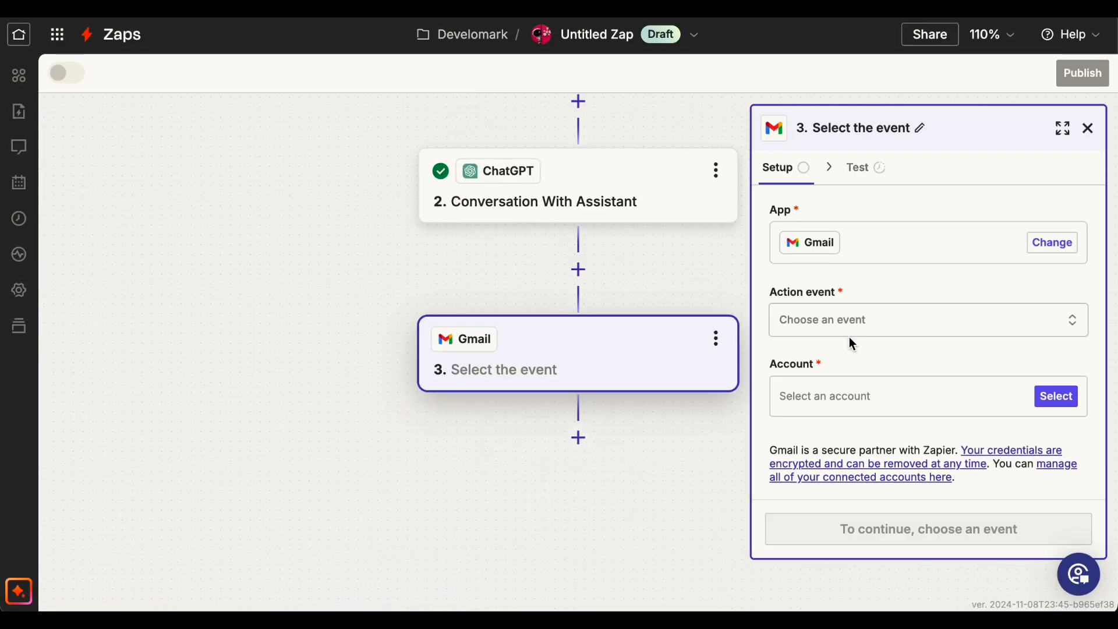
# Step: Set the Gmail step's action event to Create Draft, select the Gmail account, and continue to its configuration
pyautogui.click(844, 327)
pyautogui.click(601, 452)
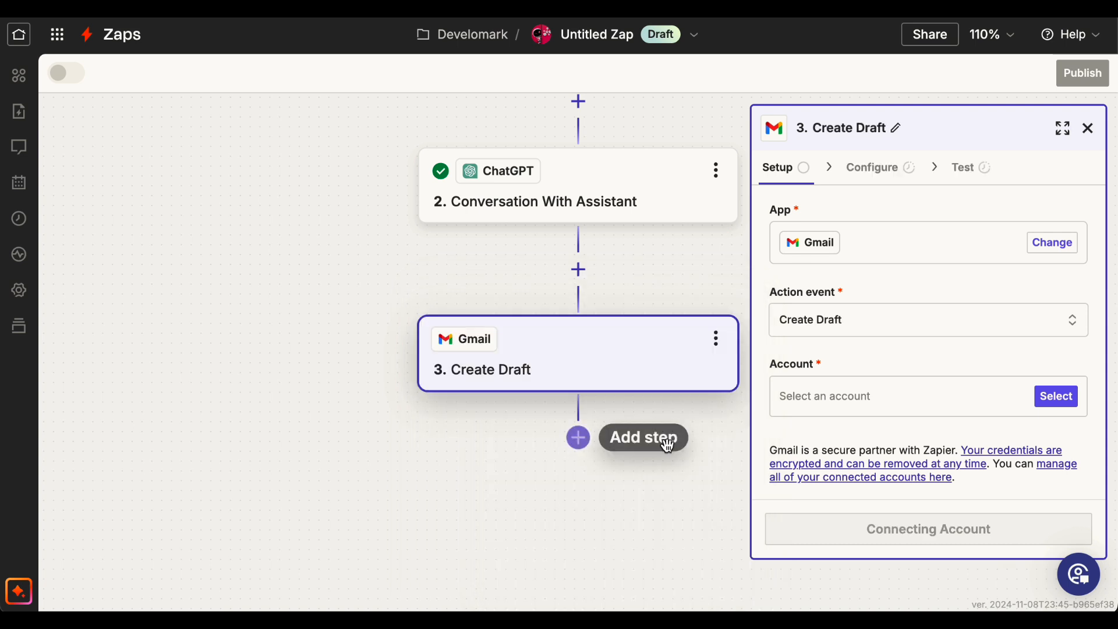
pyautogui.click(1045, 400)
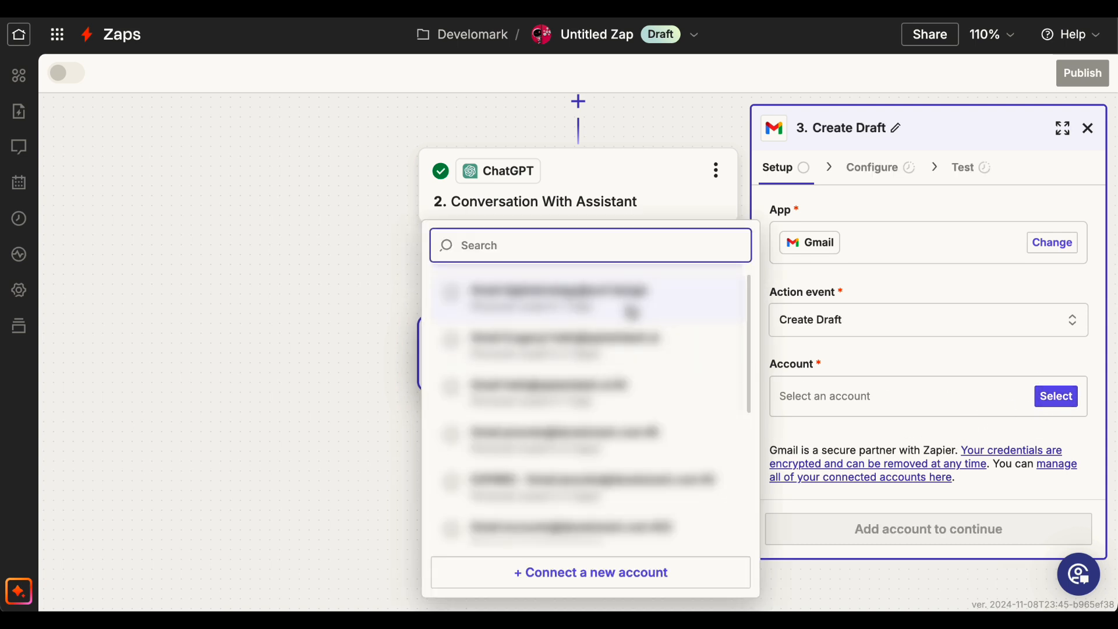
pyautogui.scroll(-5, 589, 473)
pyautogui.click(582, 386)
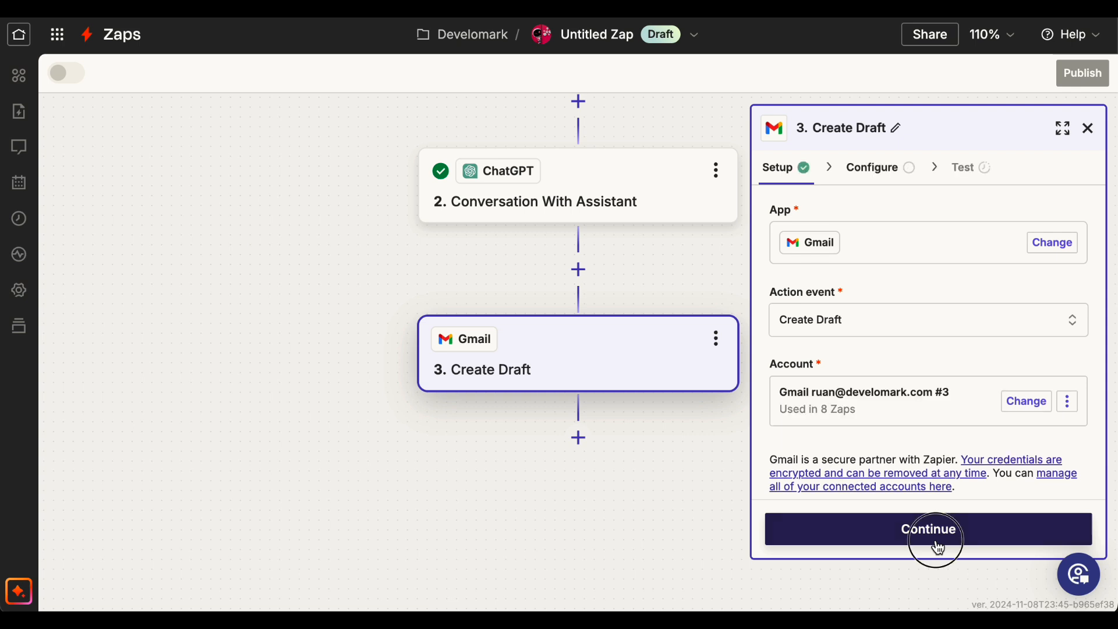
pyautogui.click(934, 542)
# Step: Map the draft's To field to Work Email Address from the New Entry form data
pyautogui.click(961, 309)
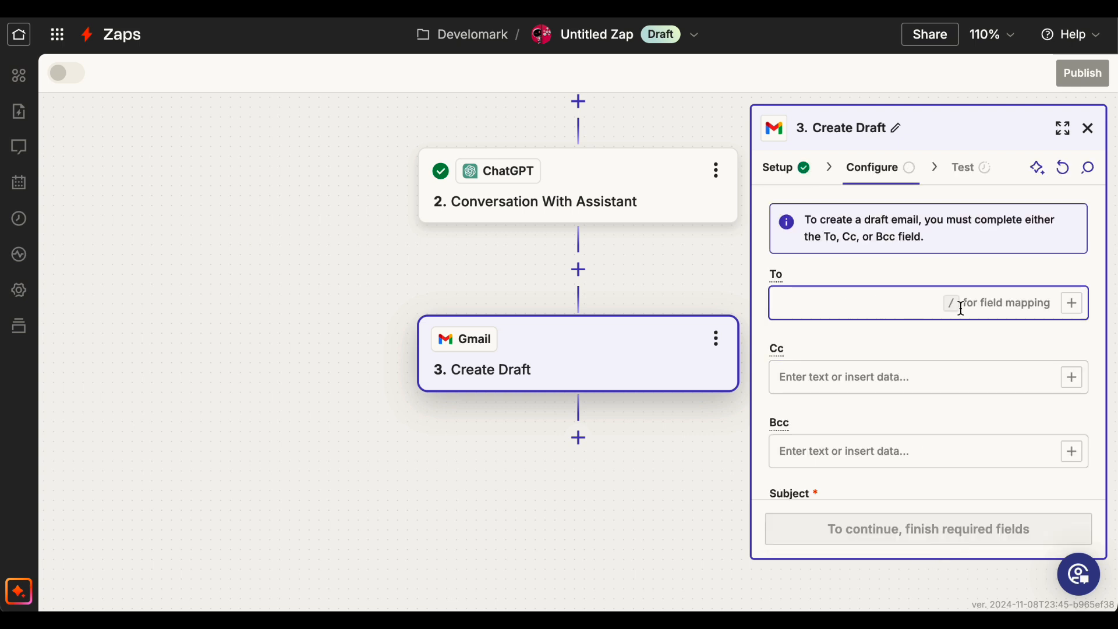
pyautogui.click(1072, 304)
pyautogui.click(687, 446)
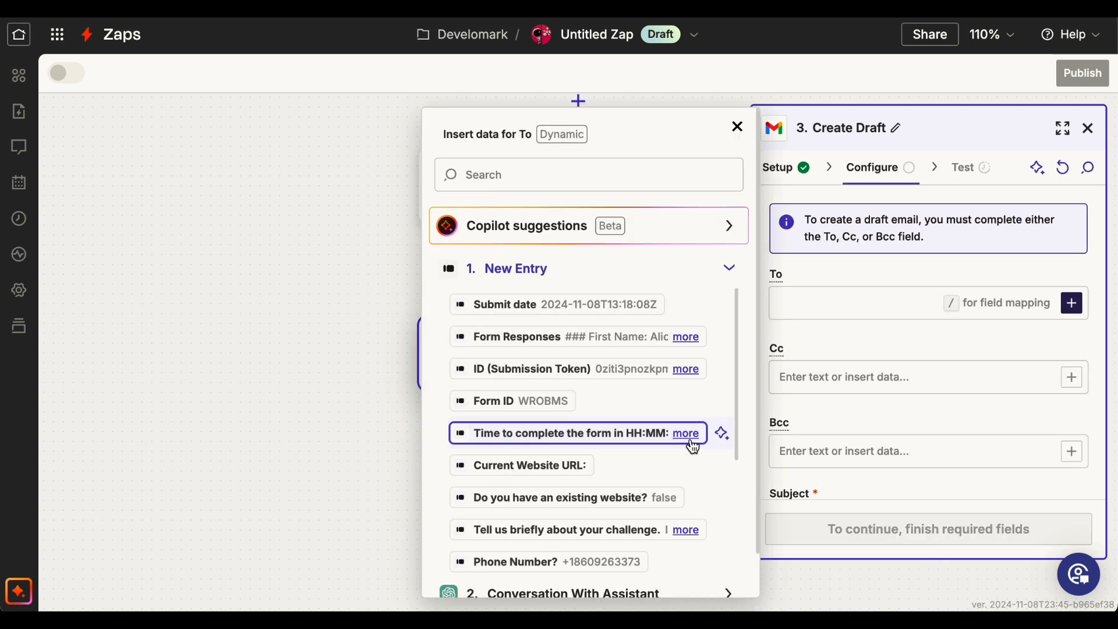
pyautogui.scroll(-3, 670, 445)
pyautogui.scroll(-2, 660, 447)
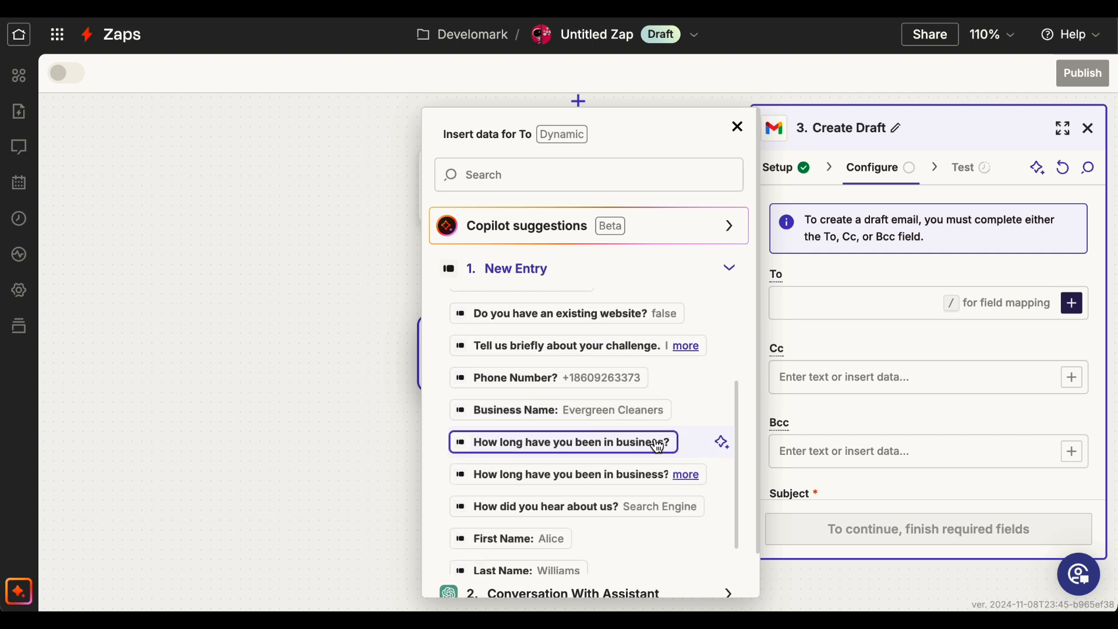
pyautogui.click(595, 560)
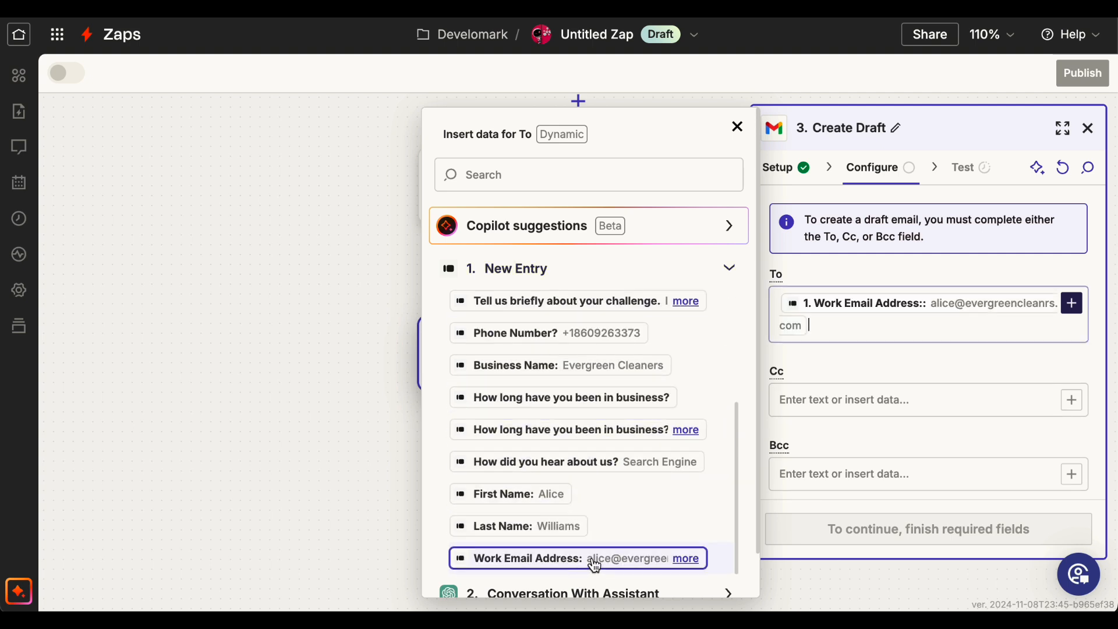
pyautogui.click(855, 358)
# Step: Compose the draft's Subject from the New Entry Business Name followed by ": Reply"
pyautogui.scroll(-3, 866, 373)
pyautogui.click(865, 358)
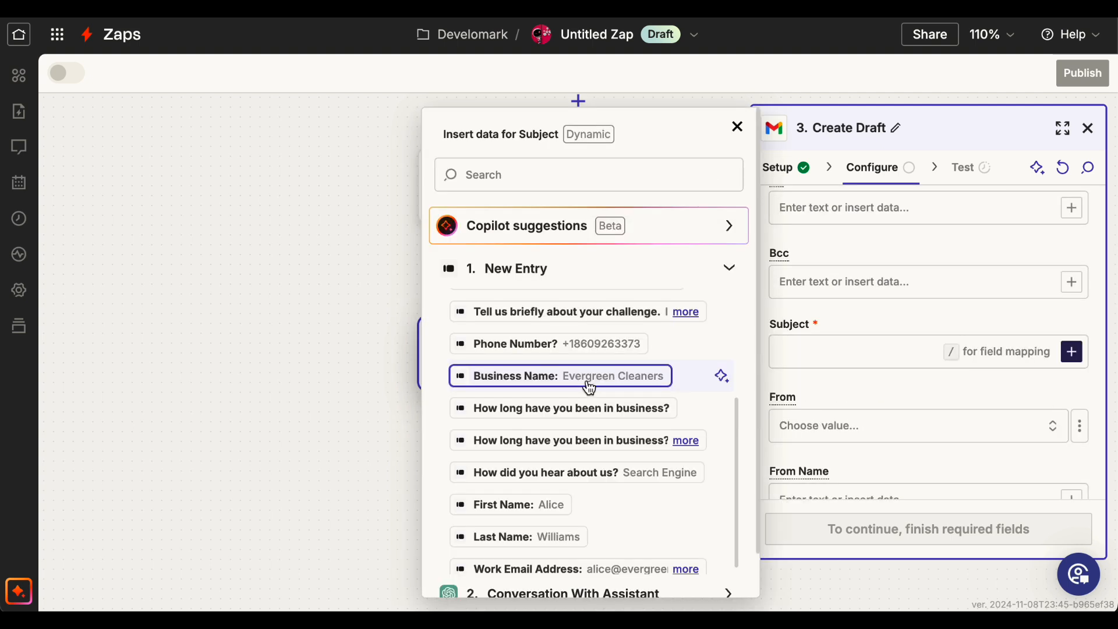
pyautogui.click(573, 384)
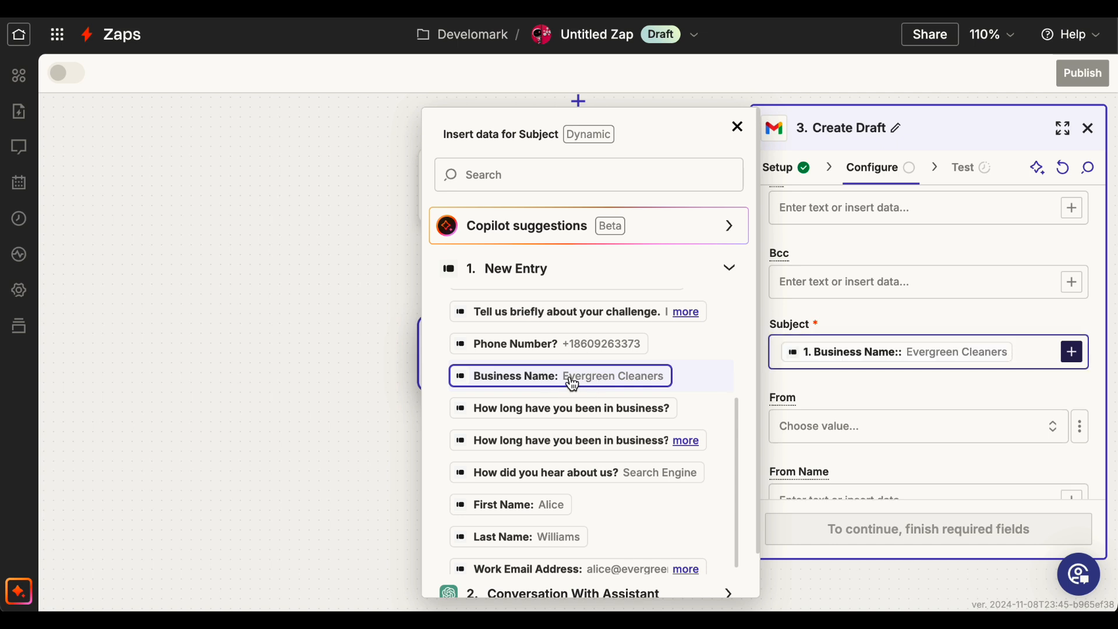
pyautogui.write(': Reply')
pyautogui.click(860, 309)
# Step: Enter the sender's full name as the draft's From Name
pyautogui.scroll(-3, 897, 368)
pyautogui.click(881, 345)
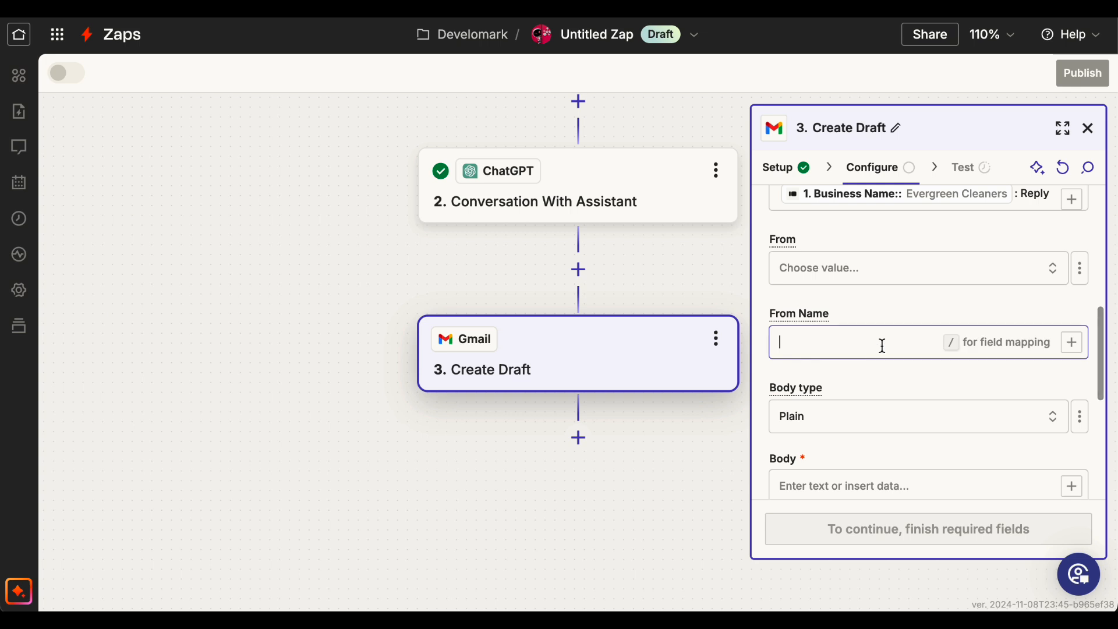
pyautogui.write('Ruan Marinho')
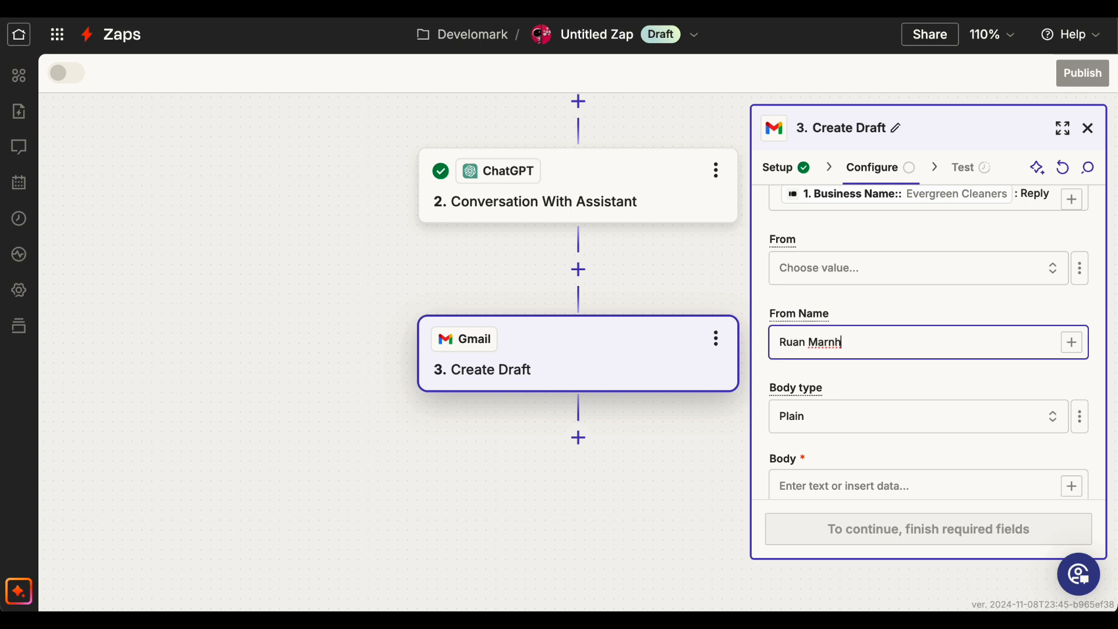
# Step: Map the draft's Body to the Full Response from the Conversation With Assistant step
pyautogui.scroll(-3, 881, 349)
pyautogui.click(850, 396)
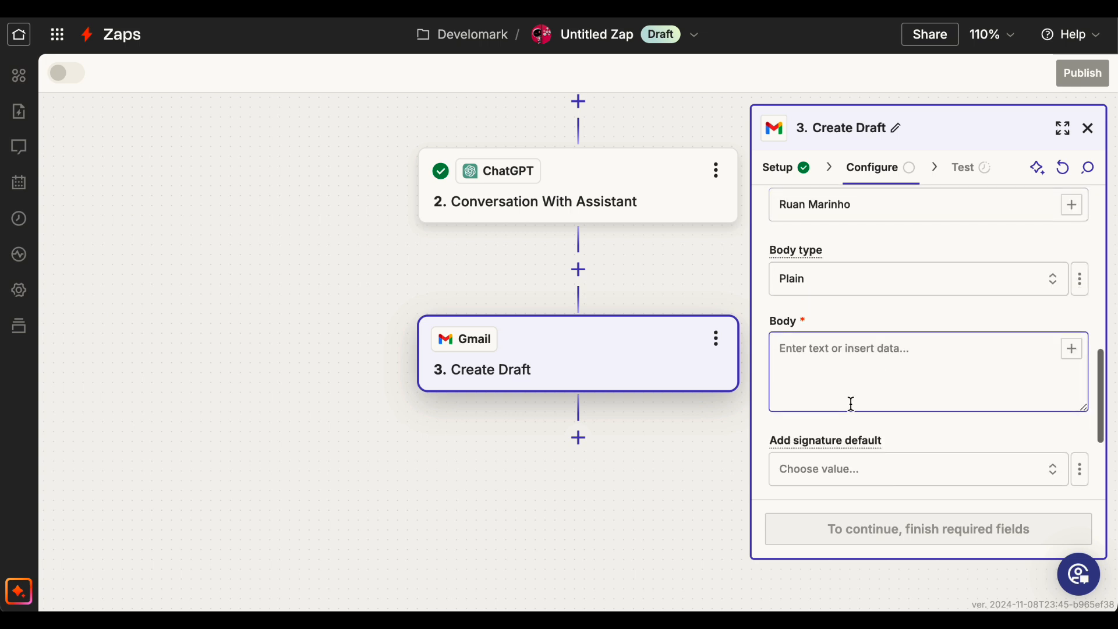
pyautogui.write('/')
pyautogui.click(626, 524)
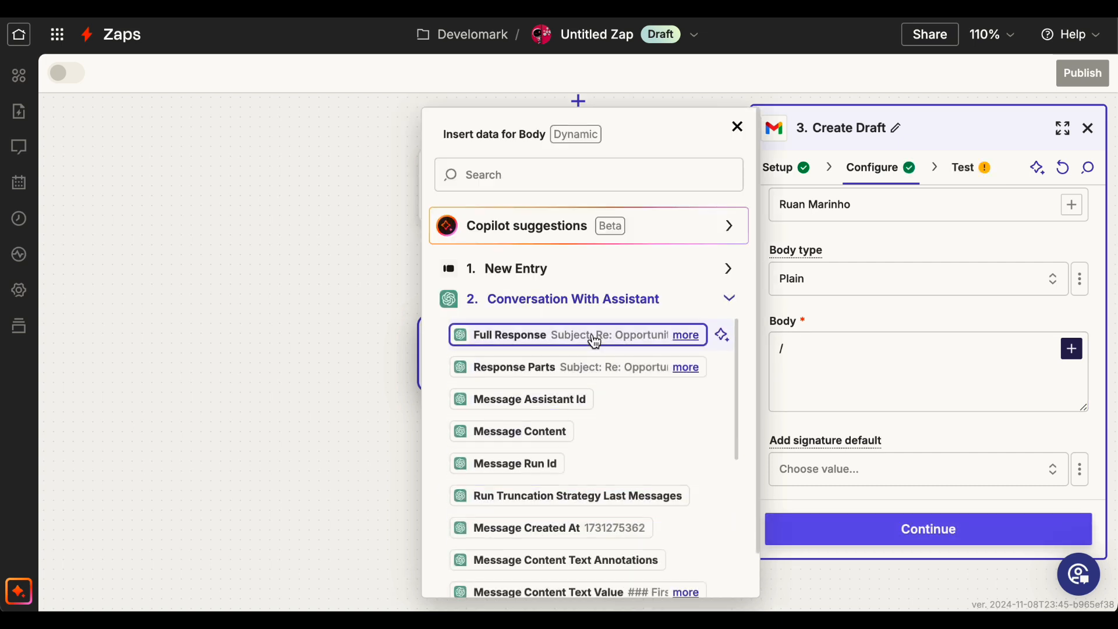
pyautogui.click(594, 341)
pyautogui.click(871, 325)
# Step: Continue to the Create Draft test and run it to create the email draft in Gmail
pyautogui.scroll(-3, 888, 491)
pyautogui.click(882, 528)
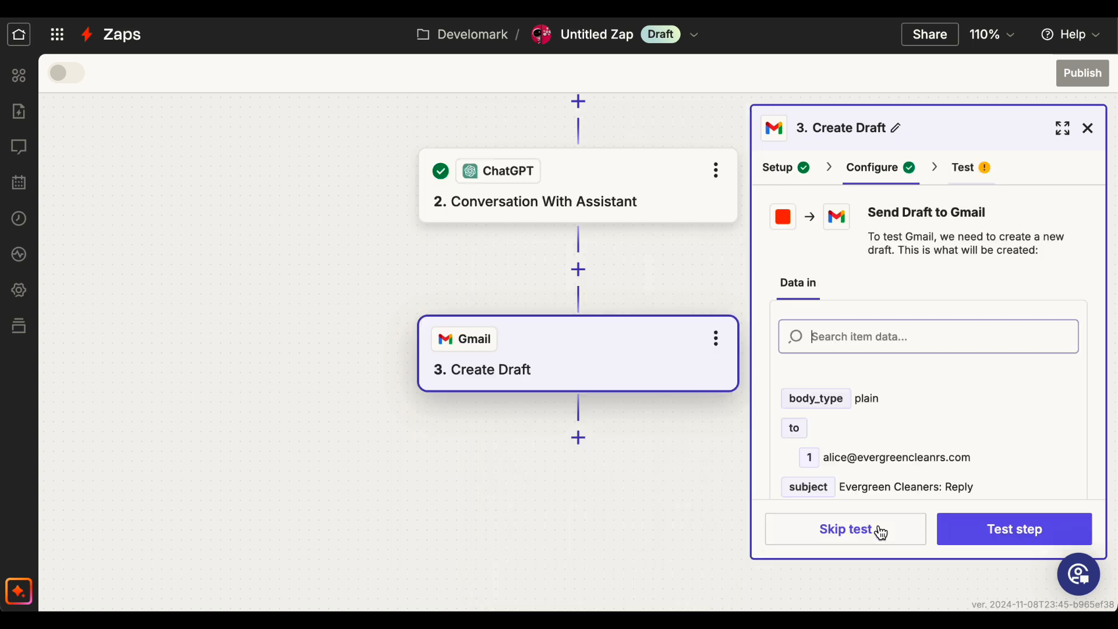
pyautogui.click(982, 530)
pyautogui.moveTo(691, 504); pyautogui.dragTo(641, 584)
pyautogui.moveTo(701, 330); pyautogui.dragTo(649, 432)
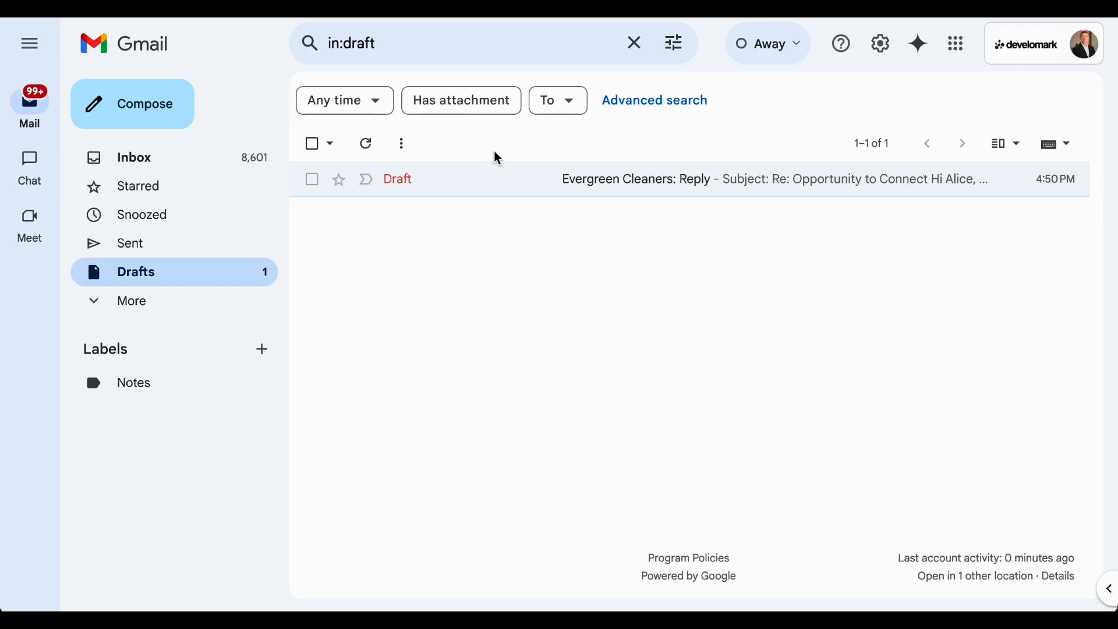
# Step: In Gmail, open the Evergreen Cleaners reply draft, delete the "Subject: Re: Opportunity to Connect" line, and review the message from greeting to closing
pyautogui.click(547, 180)
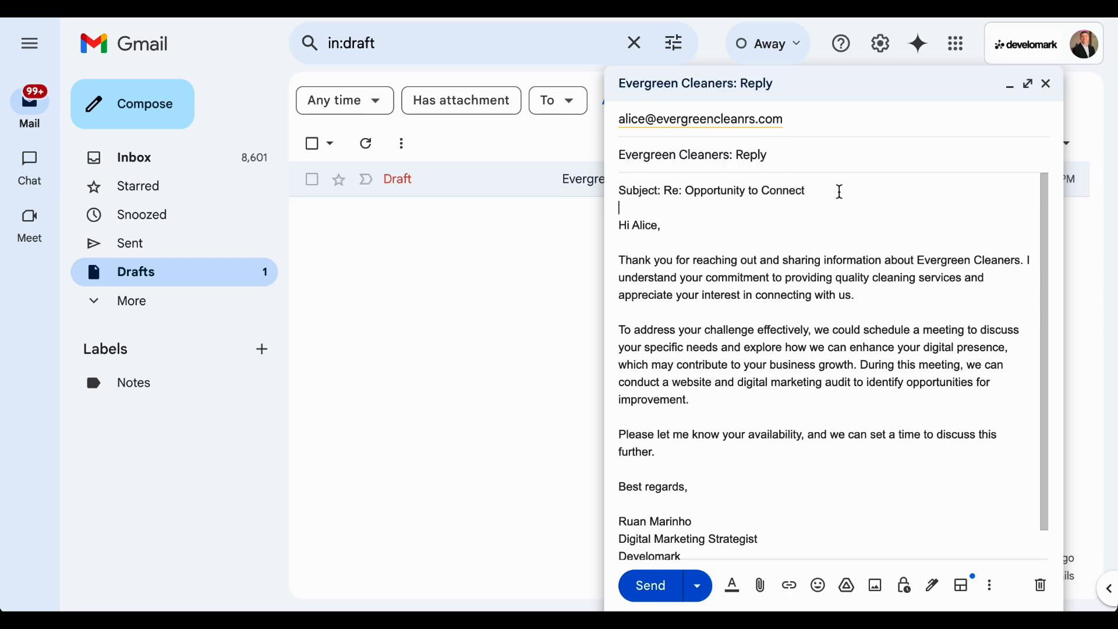
pyautogui.moveTo(839, 191); pyautogui.dragTo(617, 197)
pyautogui.press('BackSpace')
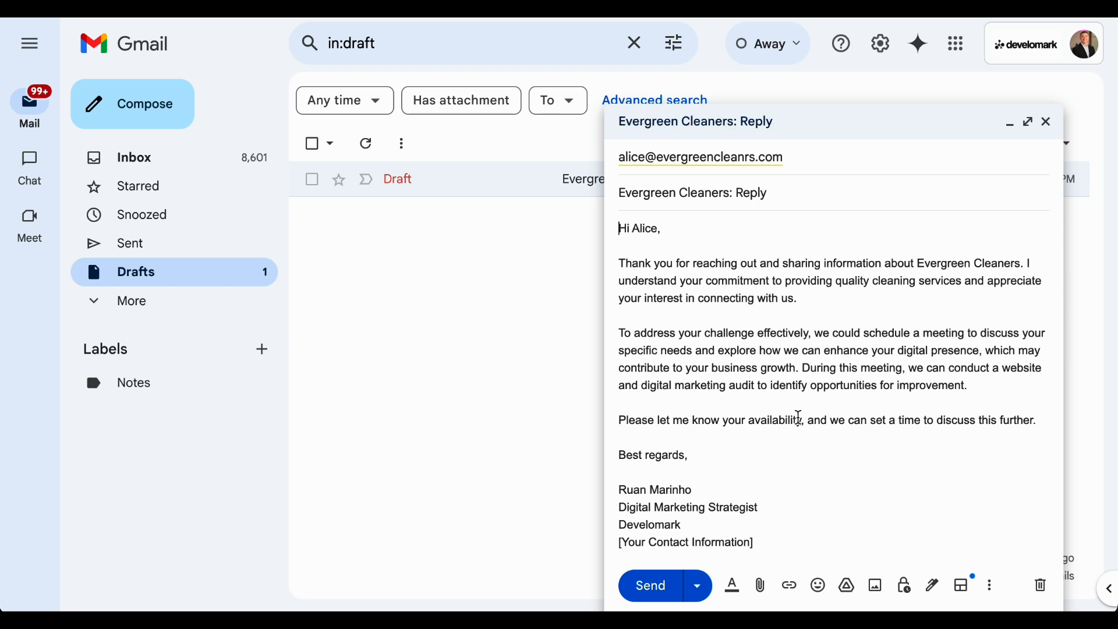
pyautogui.moveTo(798, 452); pyautogui.dragTo(581, 152)
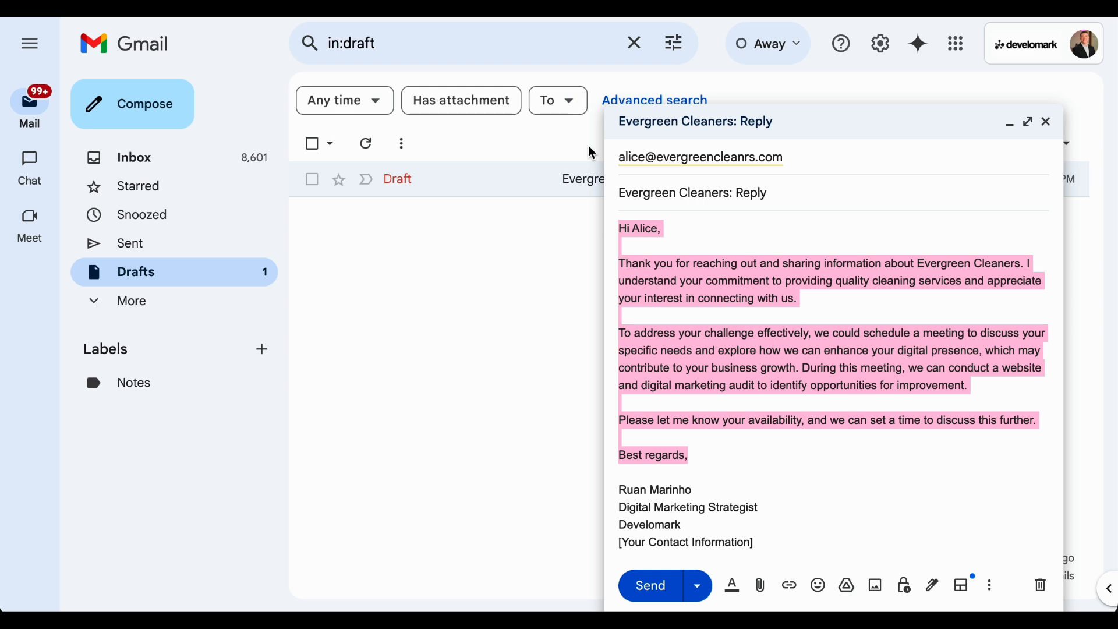